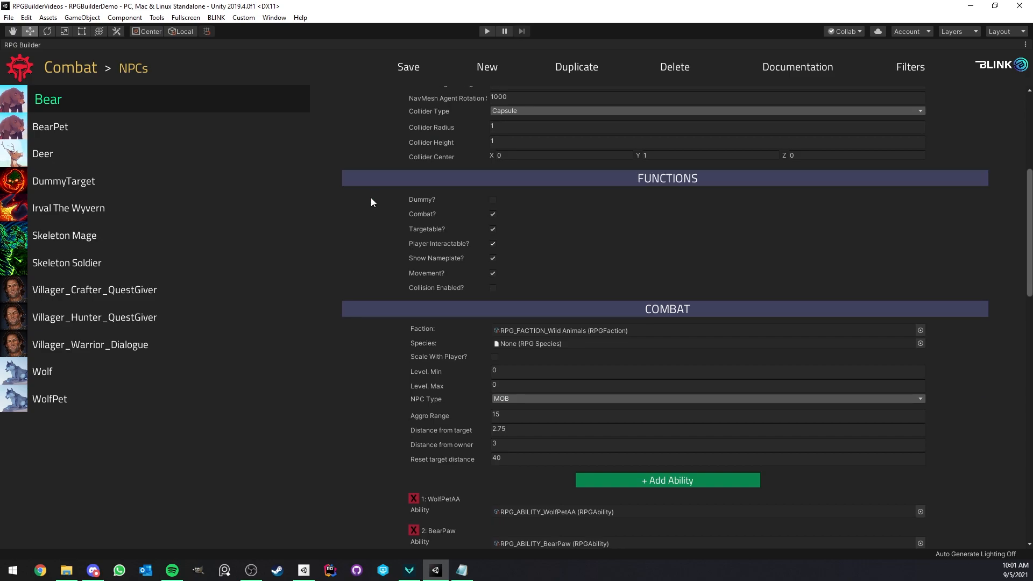
Step: Examine the Bear NPC's prefab, function, combat, loot table and stat settings
scroll(373, 210, down, 8)
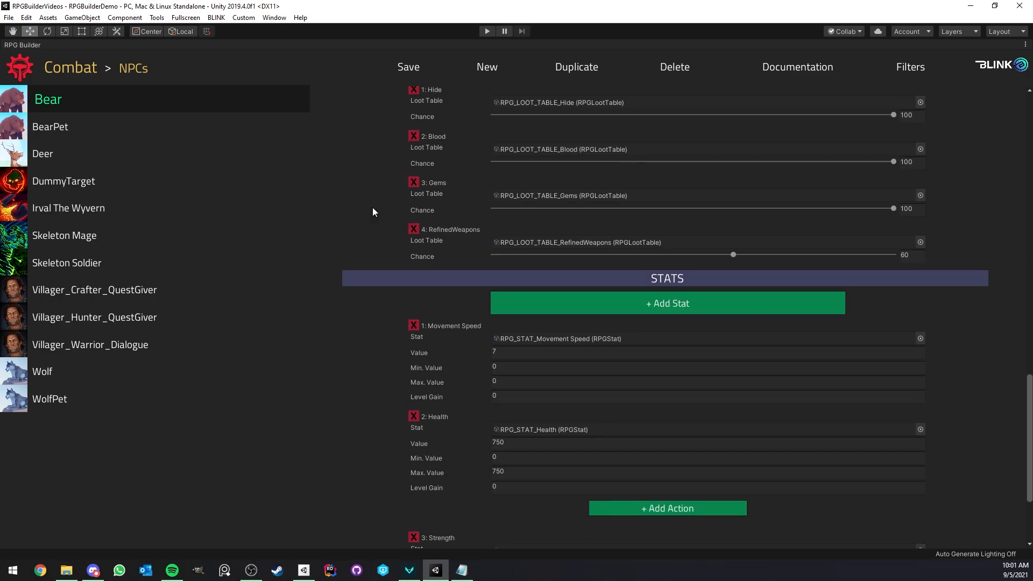
scroll(389, 220, up, 18)
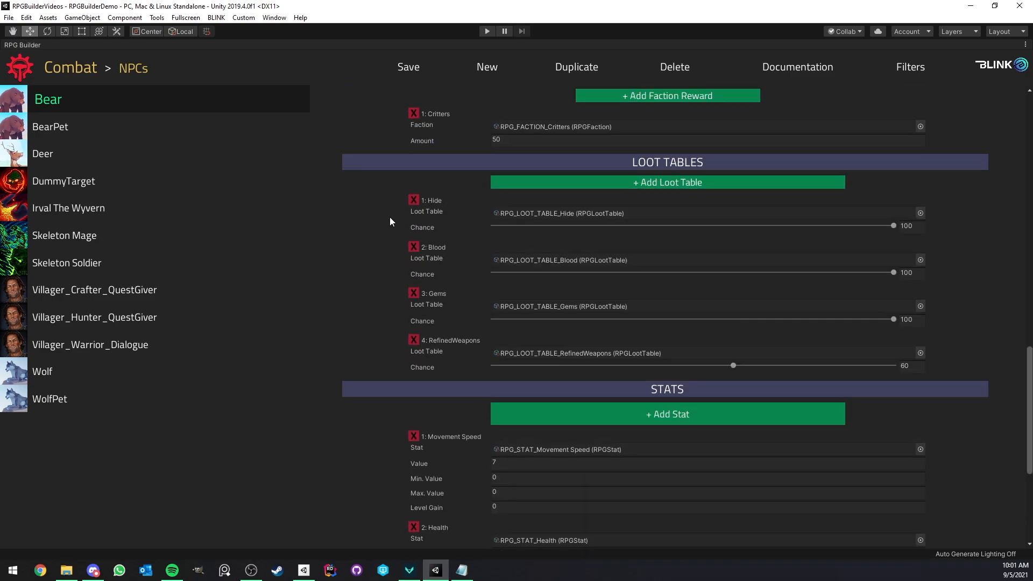
scroll(502, 235, up, 4)
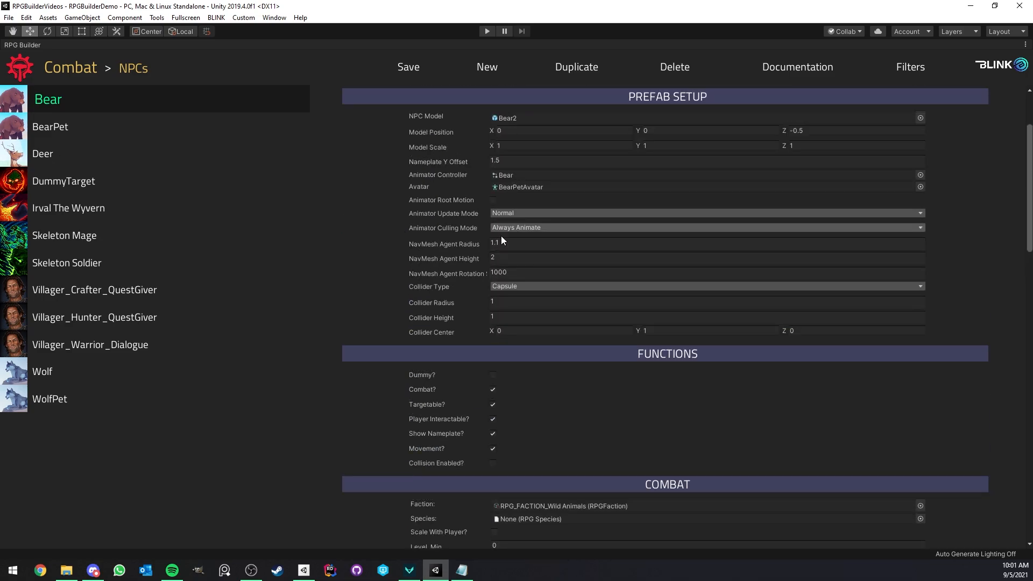
scroll(493, 253, down, 5)
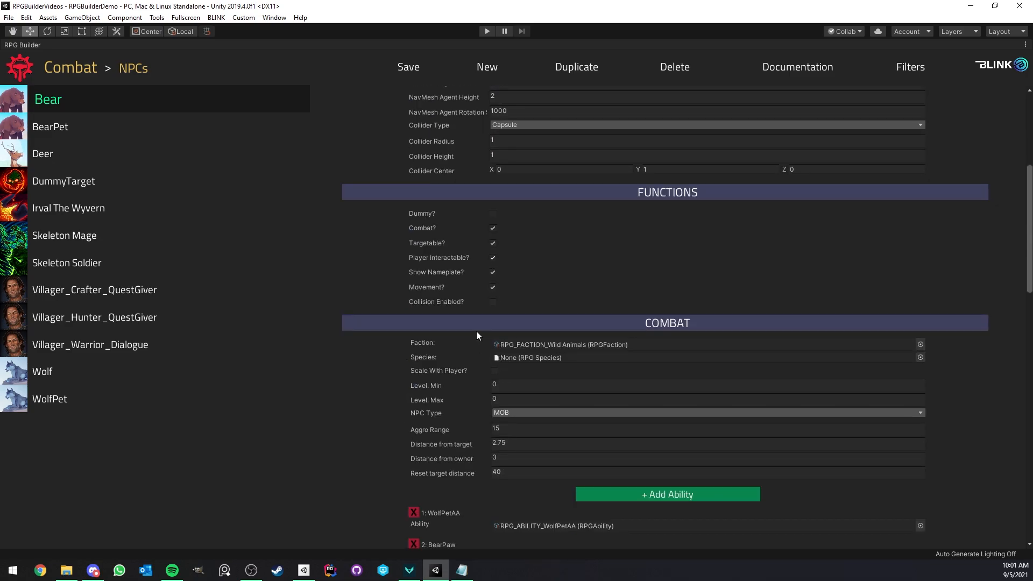
scroll(476, 334, up, 6)
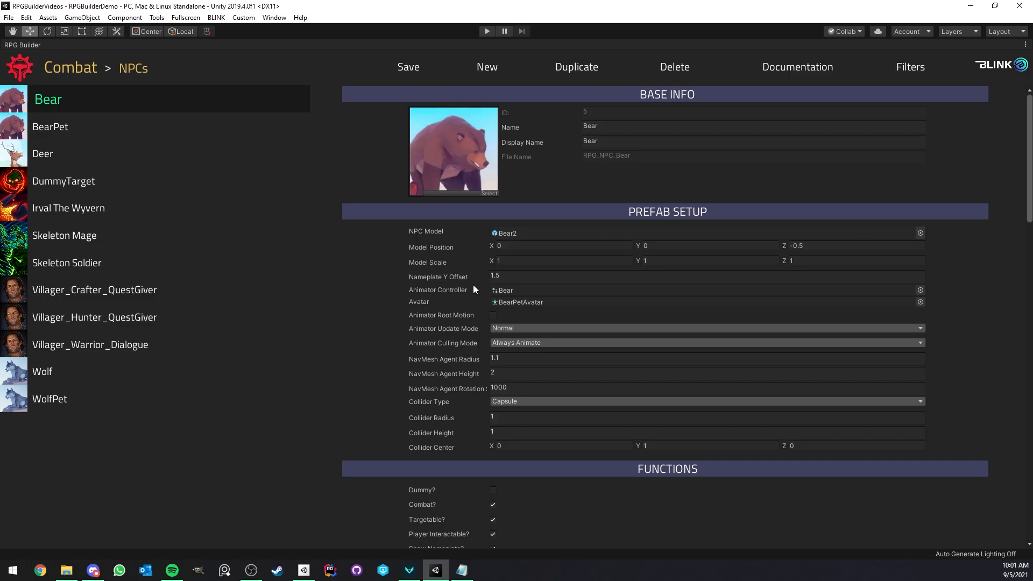
Step: Create a new NPC with Boar as both its name and display name
click(481, 67)
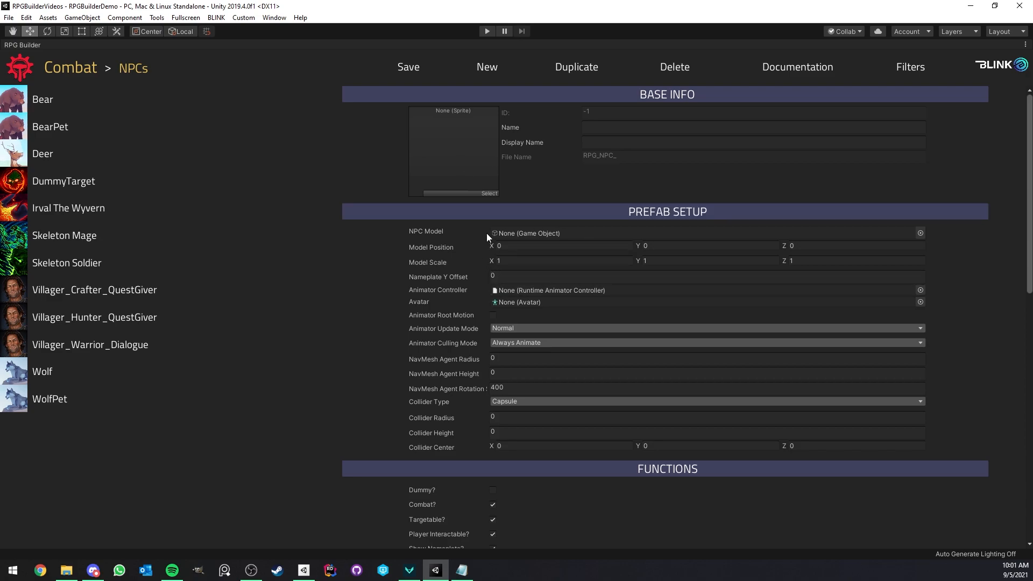
scroll(460, 241, down, 5)
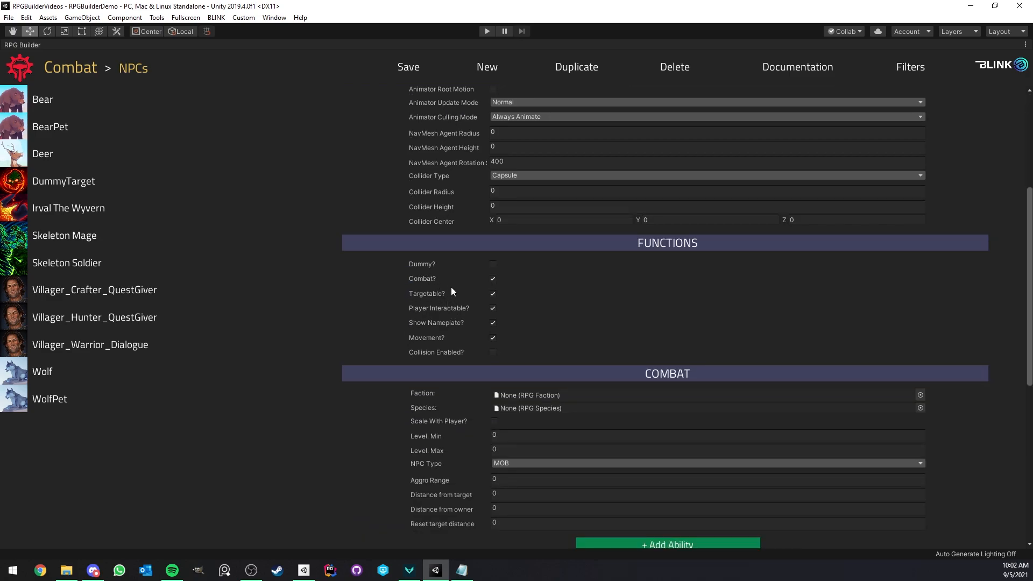
scroll(438, 280, down, 5)
scroll(438, 281, up, 10)
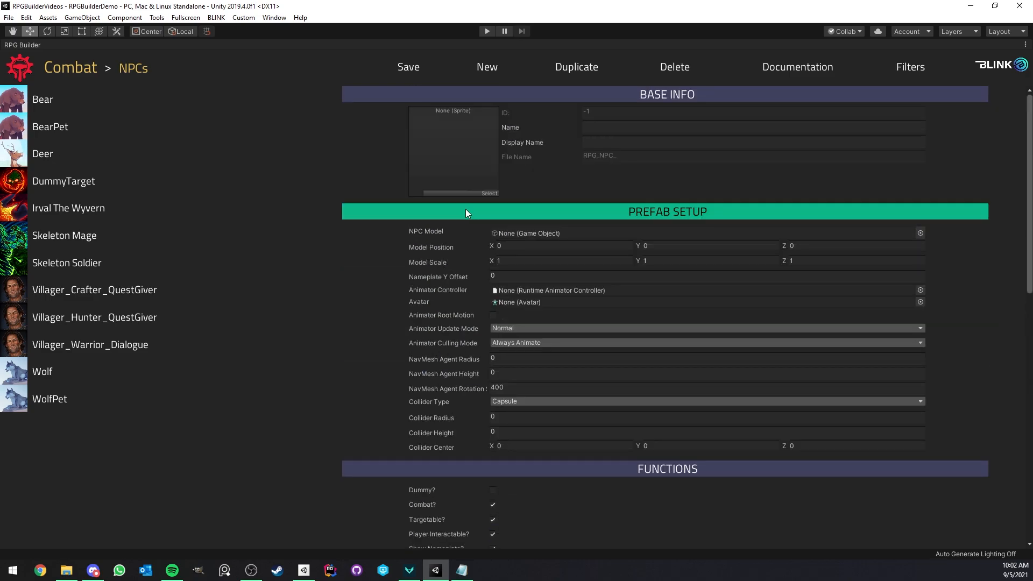
click(609, 126)
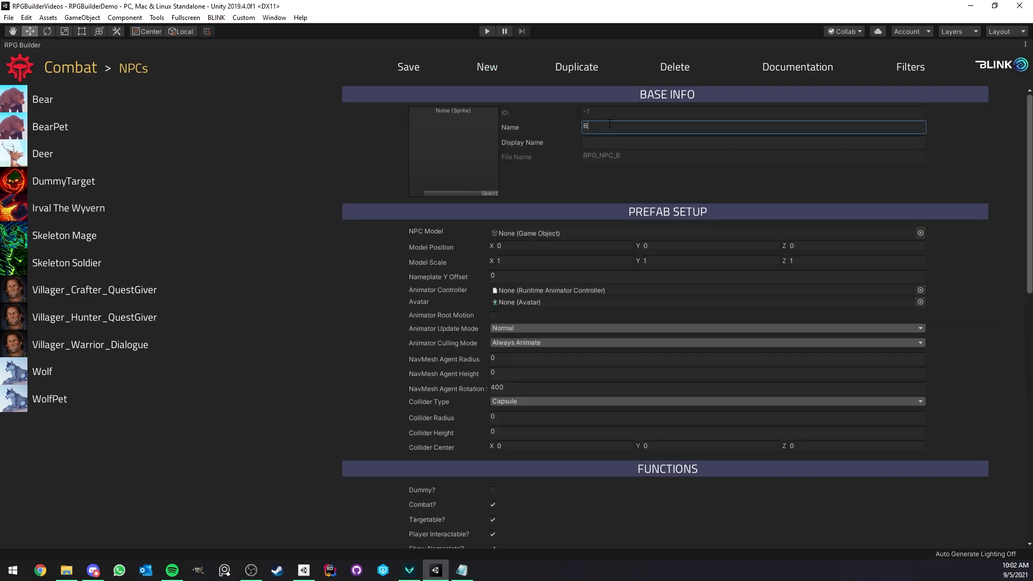
key(Tab)
text(Boar)
Step: Assign the boar sprite as the new NPC's icon
click(486, 195)
text(boar)
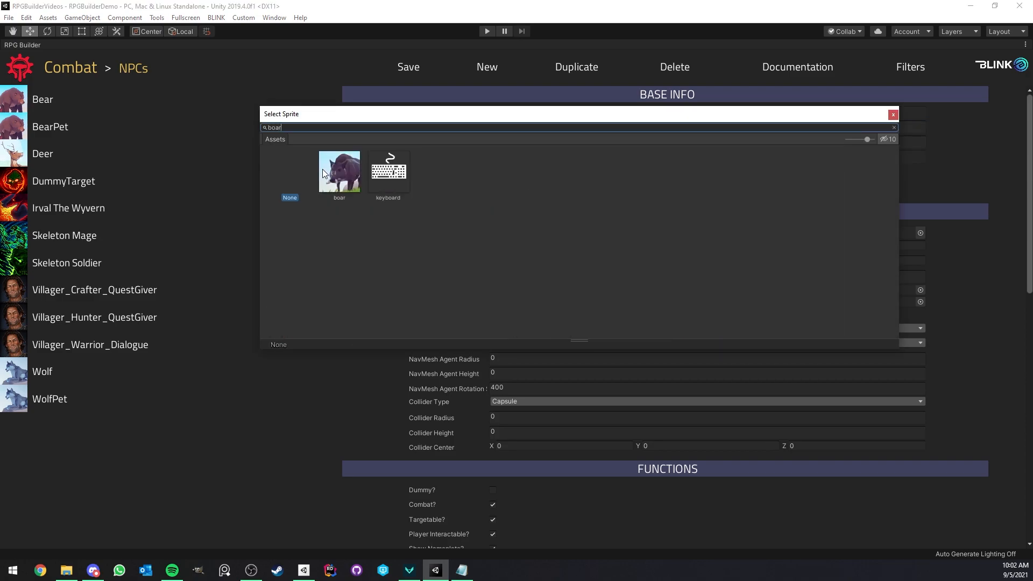
double_click(323, 172)
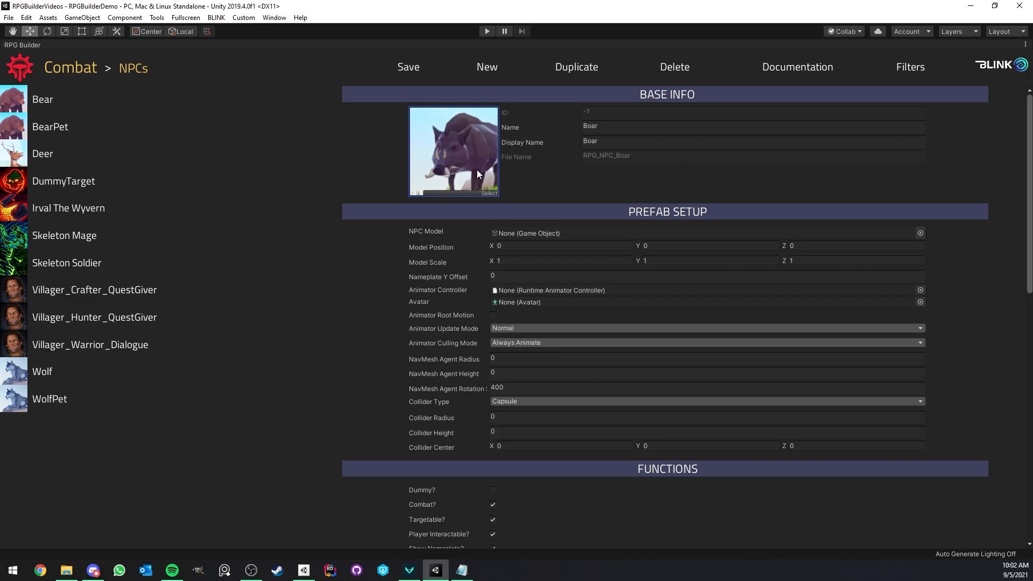
Step: Restore the maximized editor layout and assign the BoarNPC model with Z position -0.3 and nameplate Y offset 1.5
right_click(28, 43)
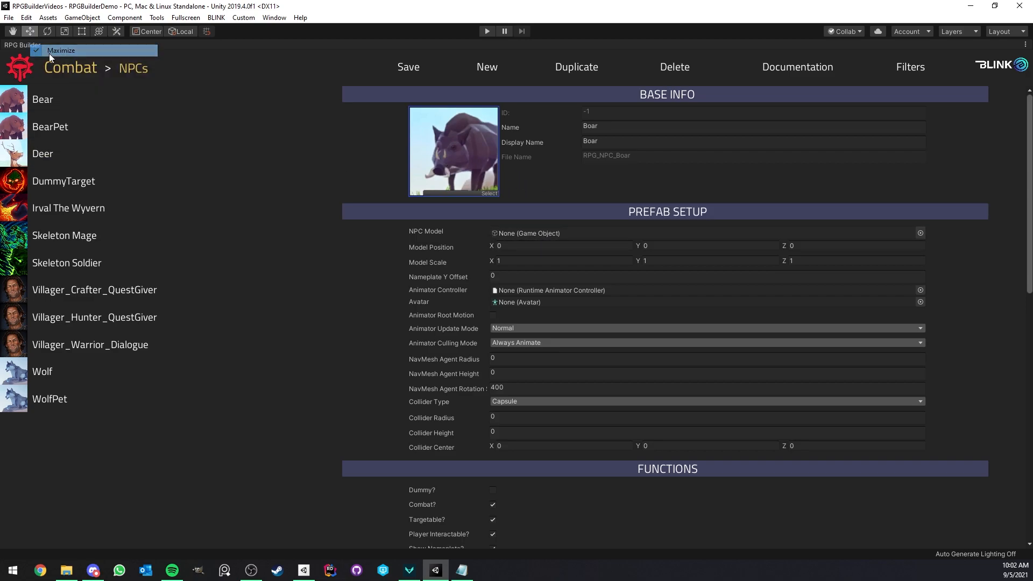
click(46, 50)
drag(711, 471, 401, 178)
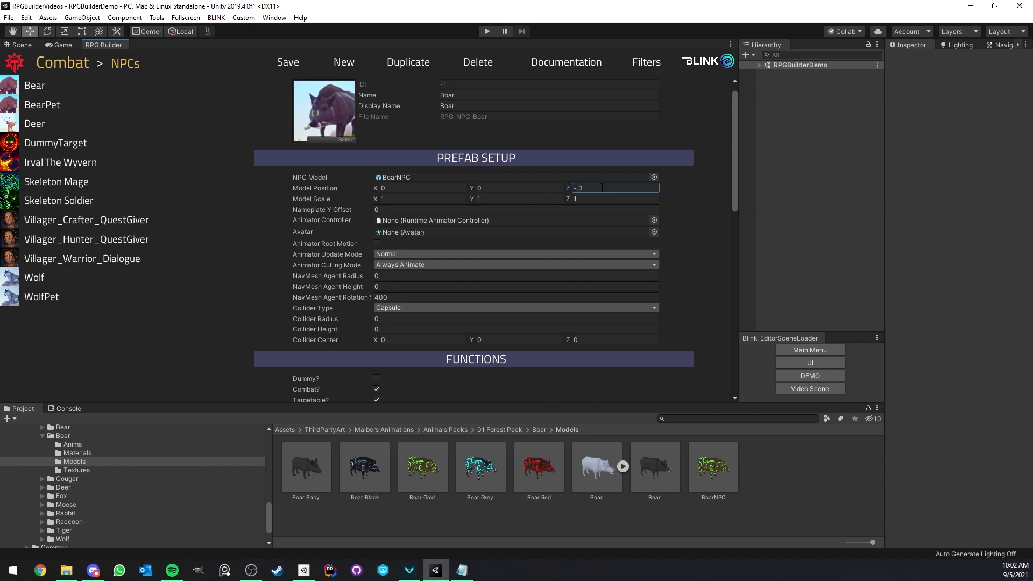
click(396, 209)
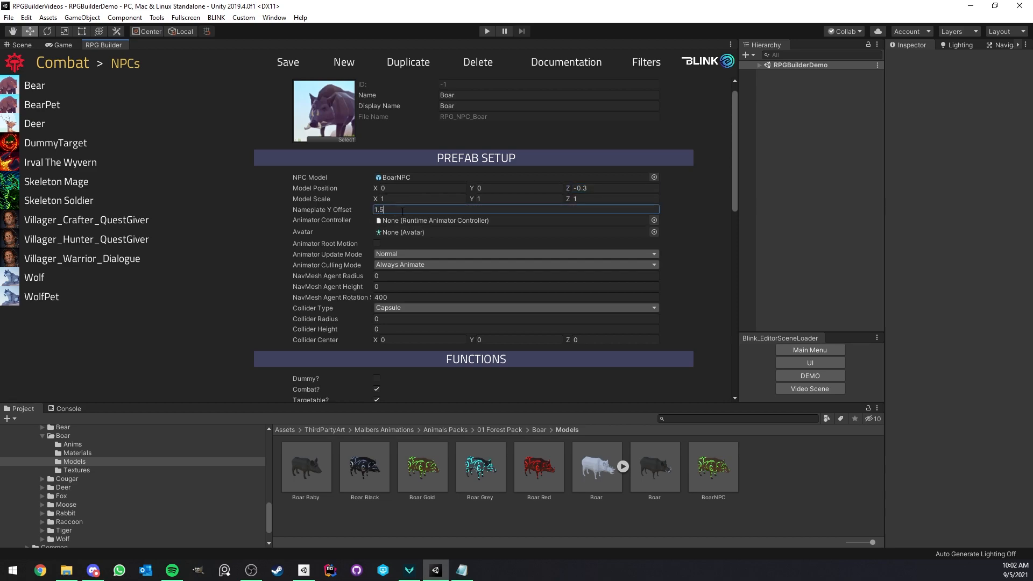
Step: Assign the Boar controller from the NPCs/Animators/Overrides folder as the NPC's animator controller
scroll(92, 480, up, 6)
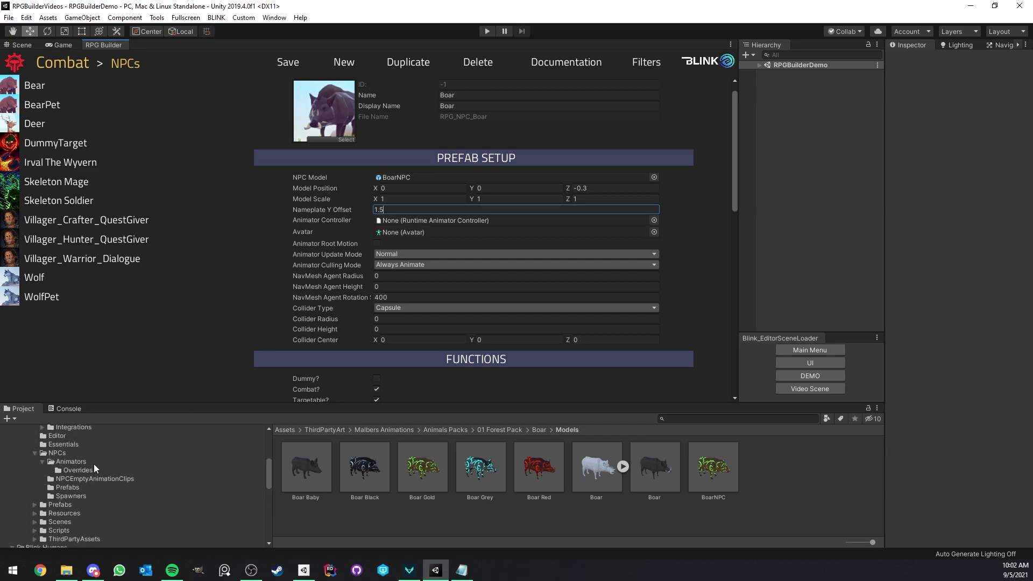
click(90, 467)
drag(377, 471, 414, 221)
Step: Assign BoarAvatar from the Boar model in the Boar/Models folder as the NPC's avatar
scroll(85, 460, down, 5)
scroll(88, 461, down, 5)
click(86, 461)
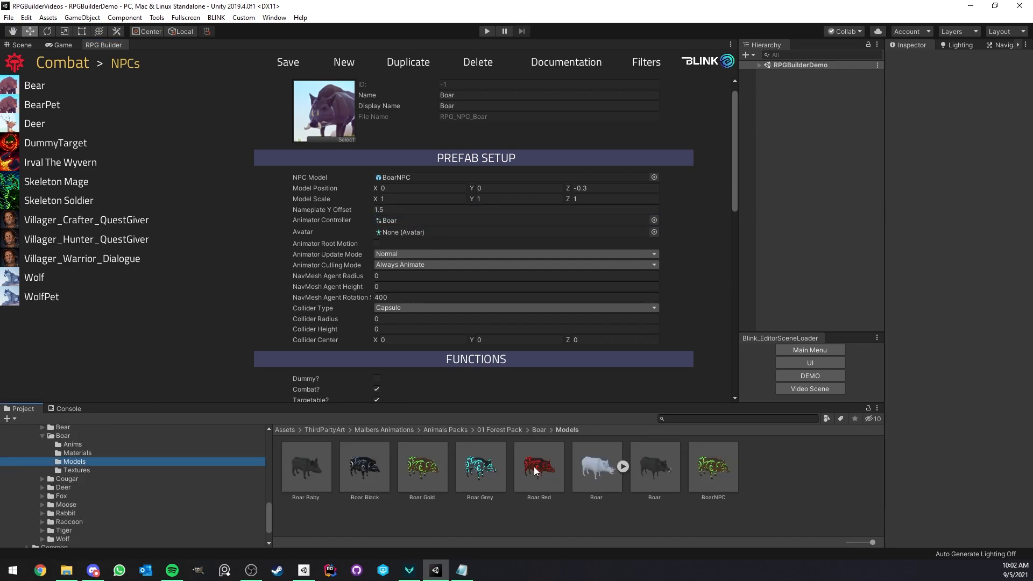
click(622, 467)
scroll(601, 473, down, 2)
drag(462, 500, 396, 216)
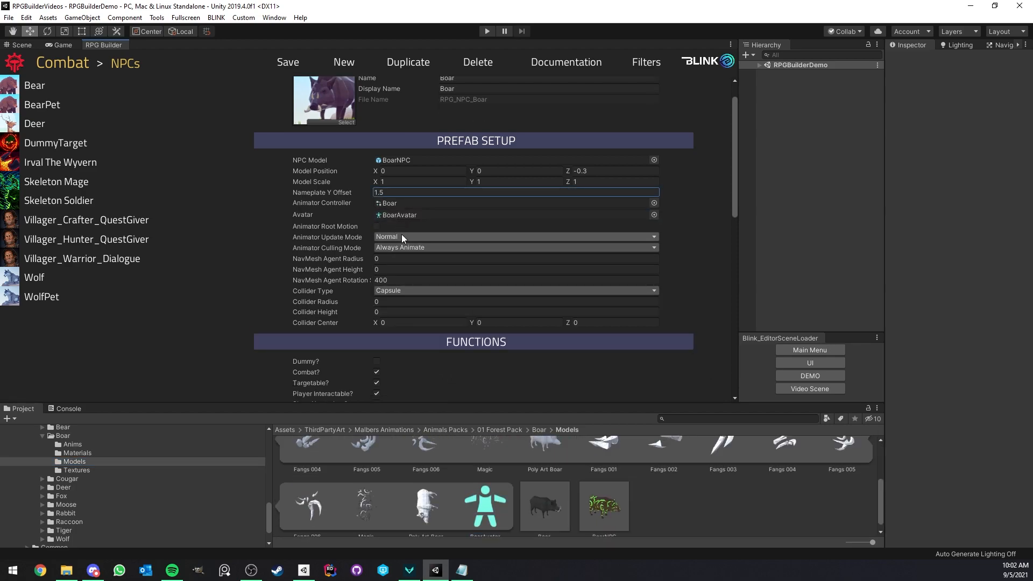
Step: Set the NavMesh agent radius to 0.3, height to 1 and rotation to 1000, and the collider radius and height to 1
click(400, 259)
click(410, 270)
text(1)
click(397, 280)
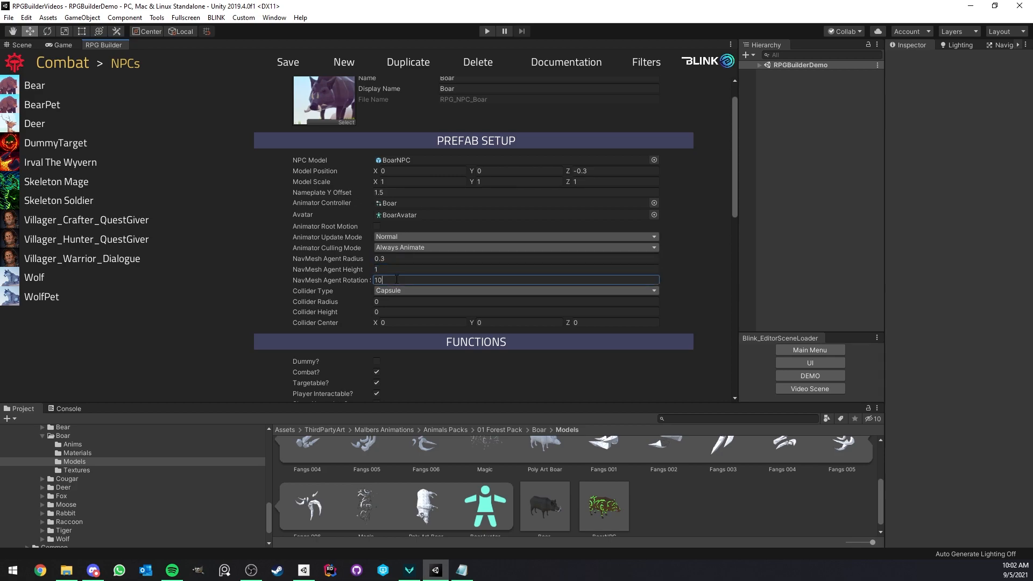
click(393, 301)
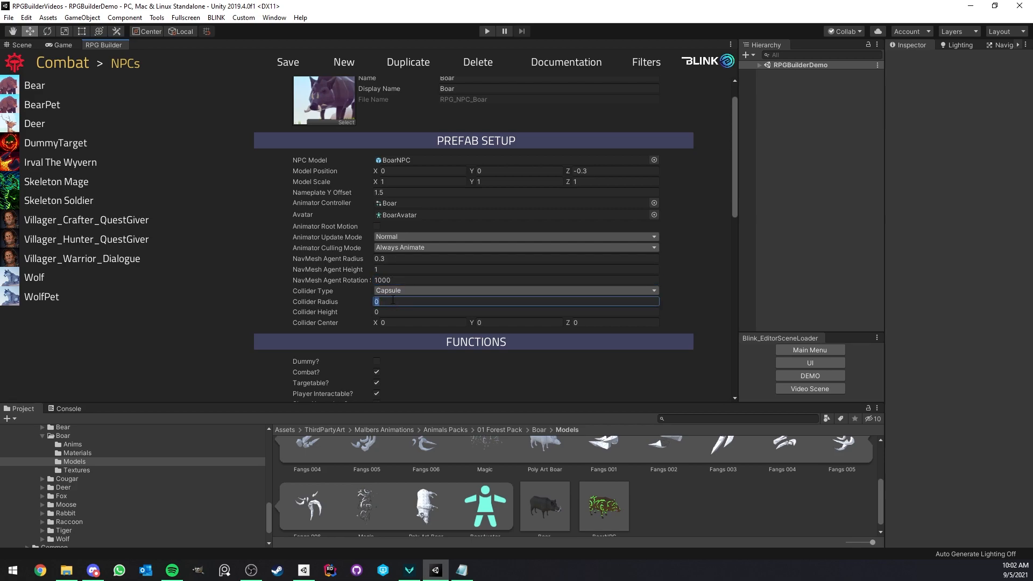
click(401, 311)
text(1)
Step: Set the Boar's faction to RPG_FACTION_Critters and its minimum and maximum level to 5
scroll(417, 262, down, 8)
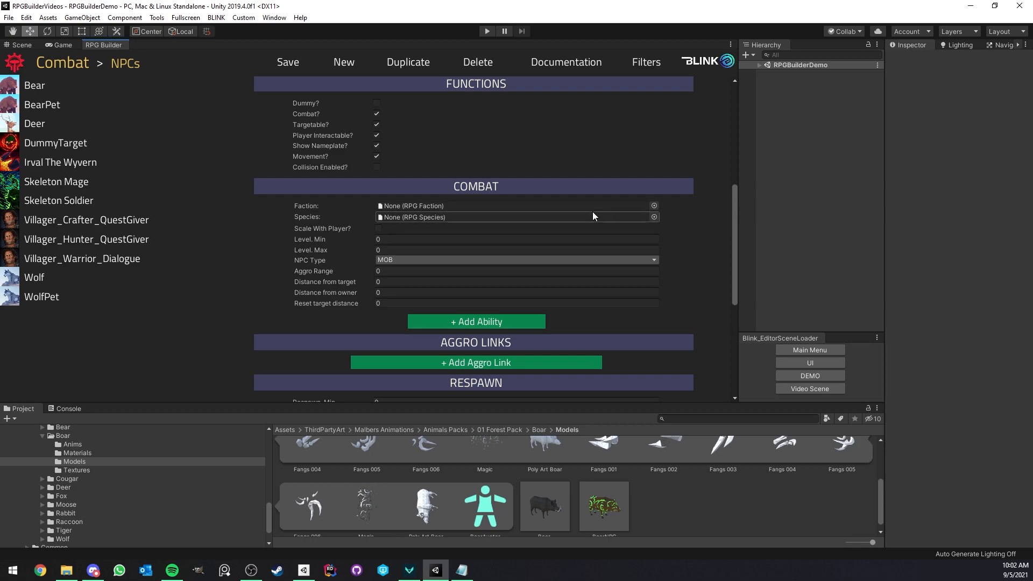
click(653, 206)
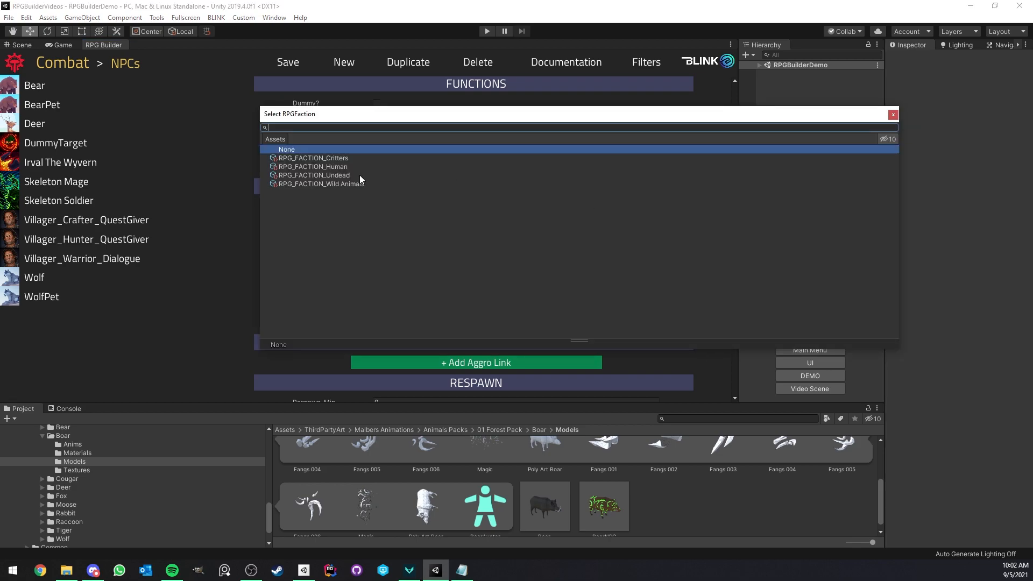
double_click(350, 158)
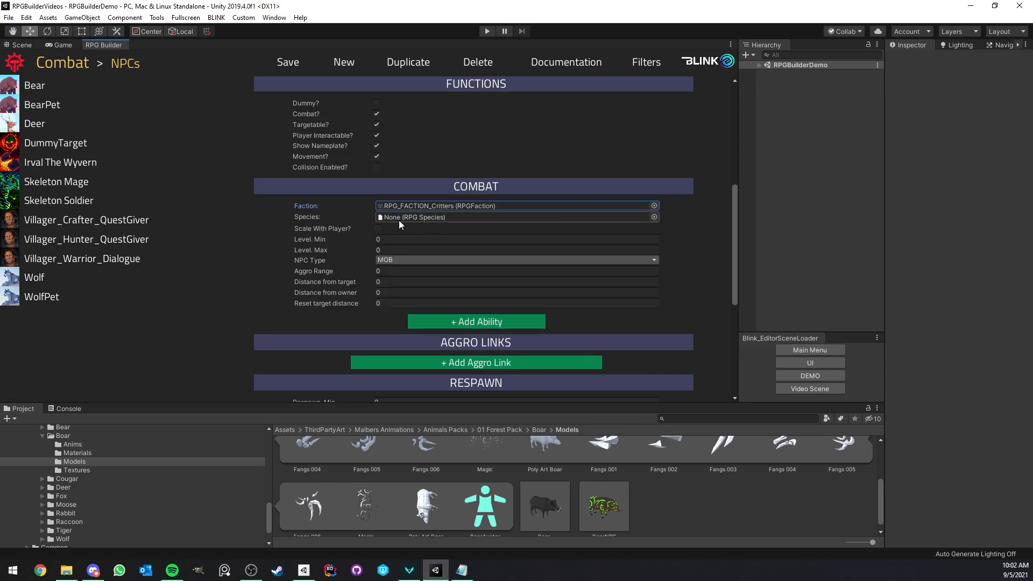
click(390, 240)
text(5)
click(399, 249)
Step: Set the aggro range to 15, distance from target and from owner to 3, and reset target distance to 25
click(393, 272)
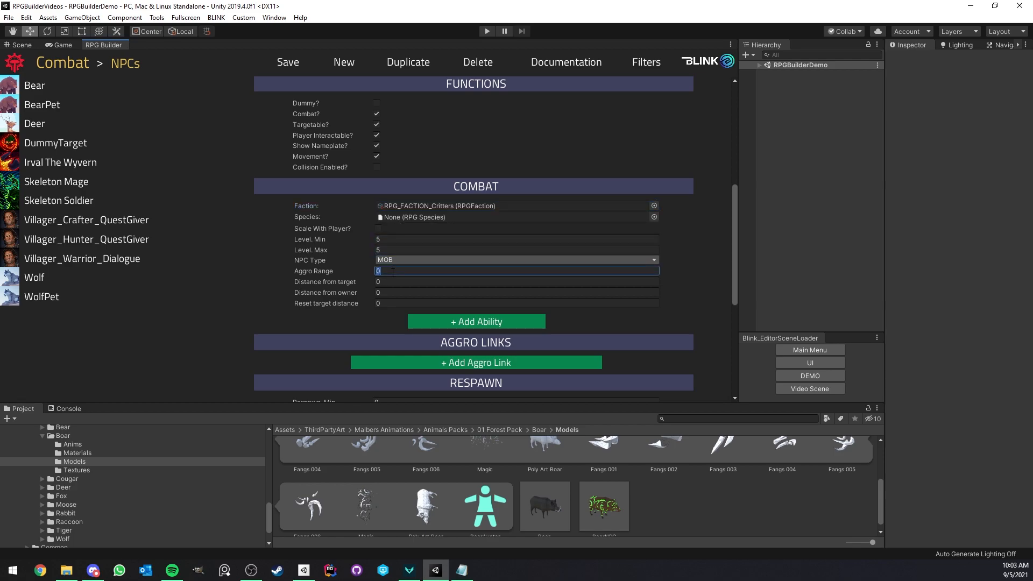
click(395, 281)
text(3)
key(Tab)
text(3)
key(Tab)
text(25)
Step: Add an ability to the Boar and assign RPG_ABILITY_WolfPetAA to it
scroll(439, 278, down, 3)
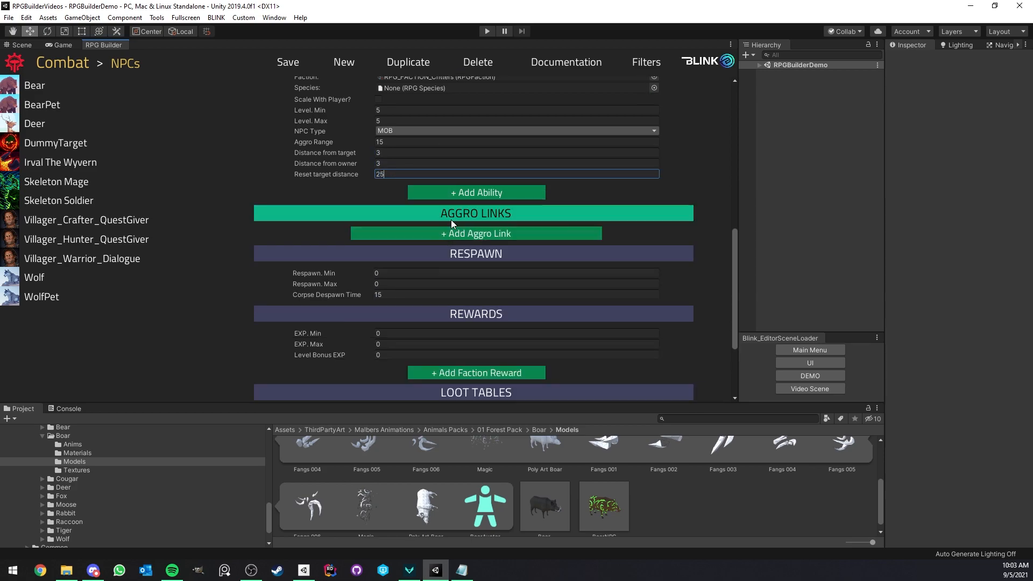
click(476, 194)
click(657, 218)
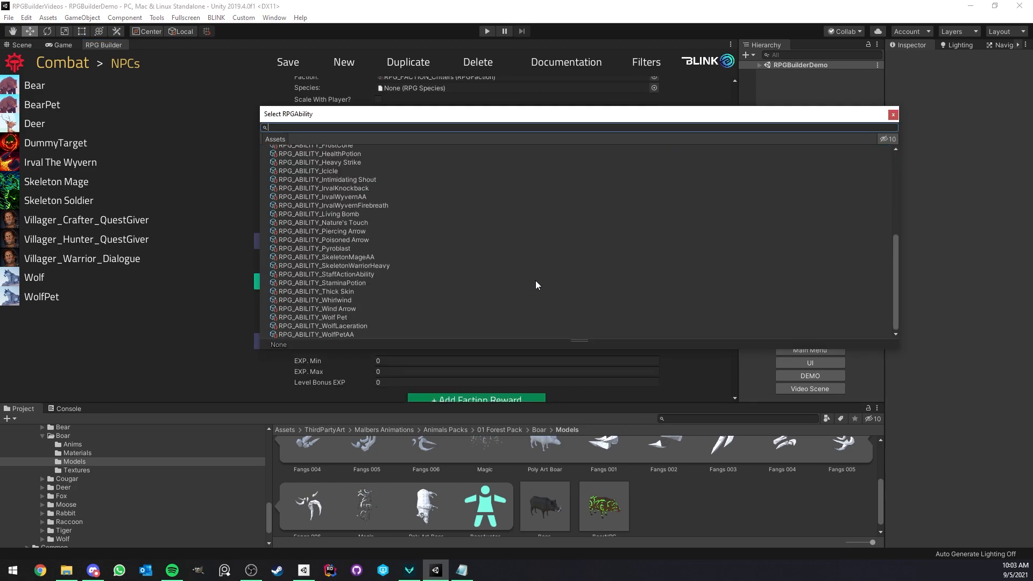
double_click(373, 333)
Step: Set the Boar's minimum and maximum respawn values to 5
scroll(438, 223, down, 3)
click(398, 204)
text(5)
Step: Set the Boar's EXP reward to minimum 2 and maximum 5, with a level bonus EXP of 1
scroll(398, 207, down, 2)
click(398, 202)
text(2)
click(395, 213)
text(5)
click(392, 224)
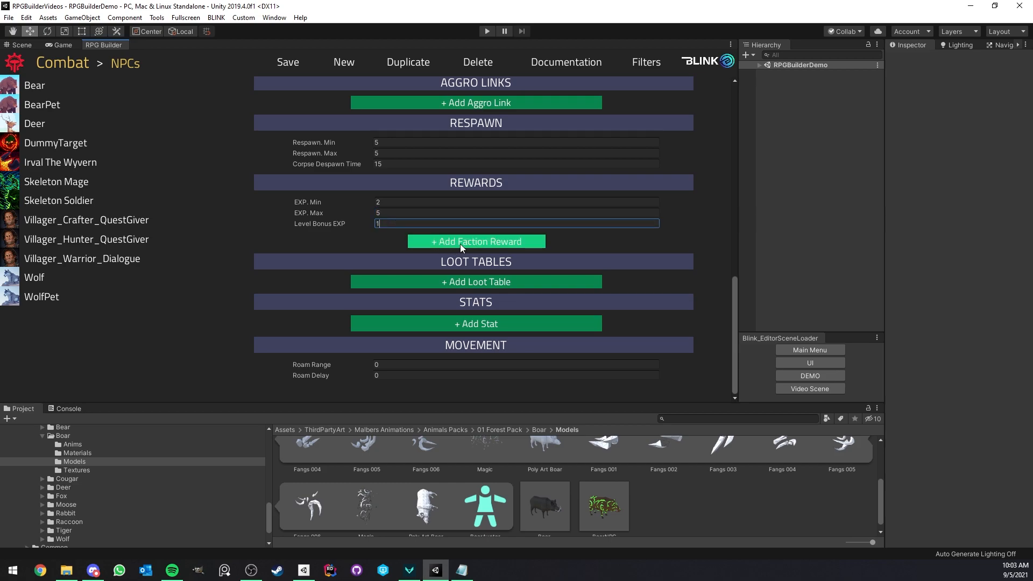
Step: Add a loot table entry to the Boar and assign RPG_LOOT_TABLE_Hide to it
click(466, 277)
click(654, 270)
text(deer)
key(BackSpace)
key(BackSpace)
key(BackSpace)
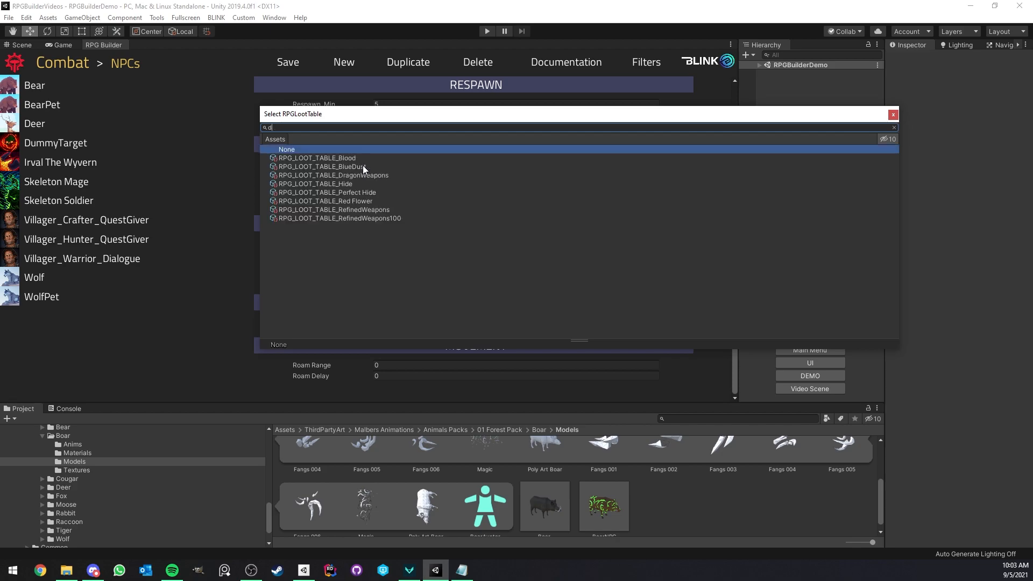
double_click(356, 185)
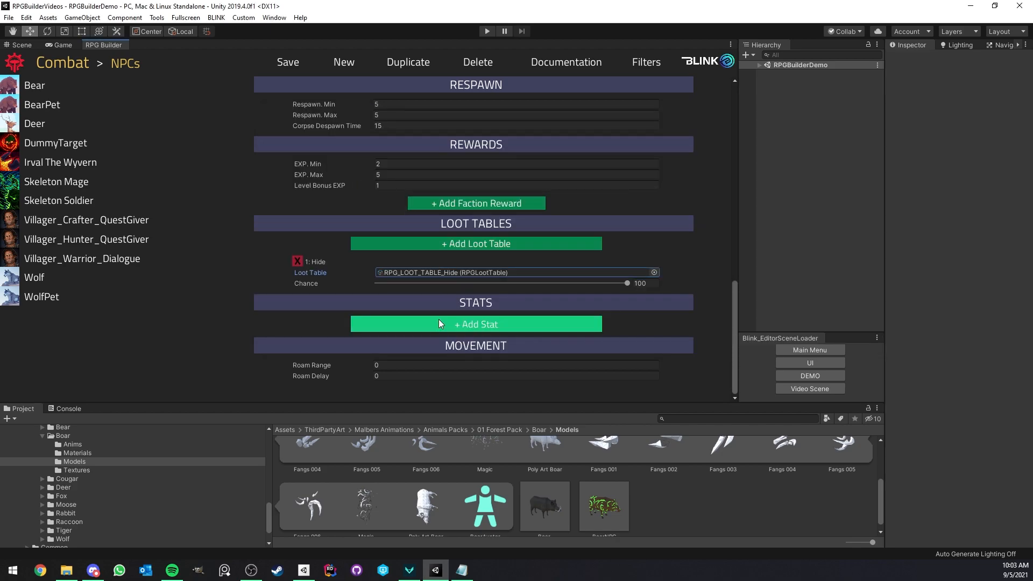
Step: Set the Boar's roam range to 15 and roam delay to 5, and save the NPC
click(397, 365)
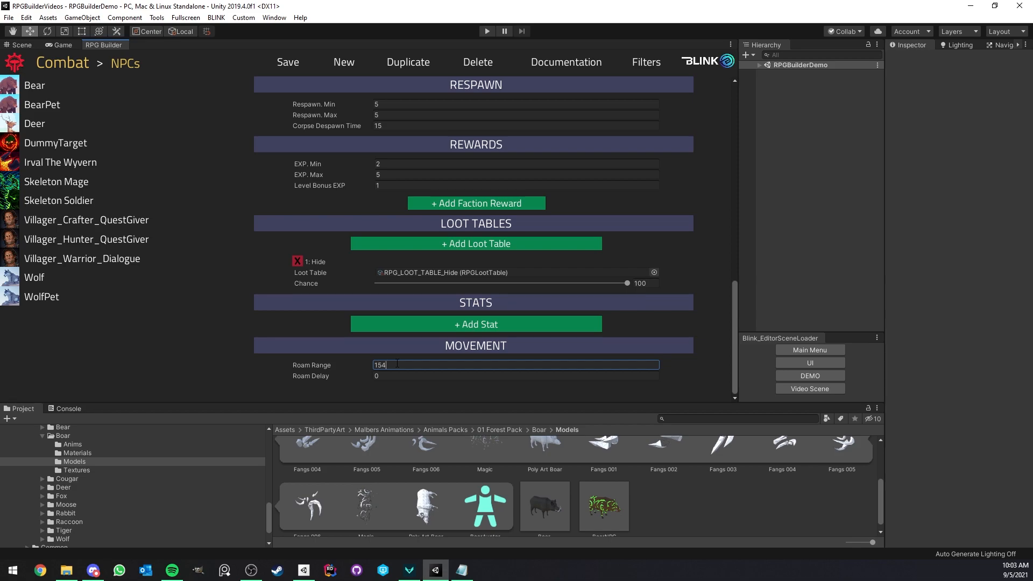
text(154)
key(BackSpace)
click(392, 375)
text(5)
click(289, 62)
scroll(374, 211, up, 15)
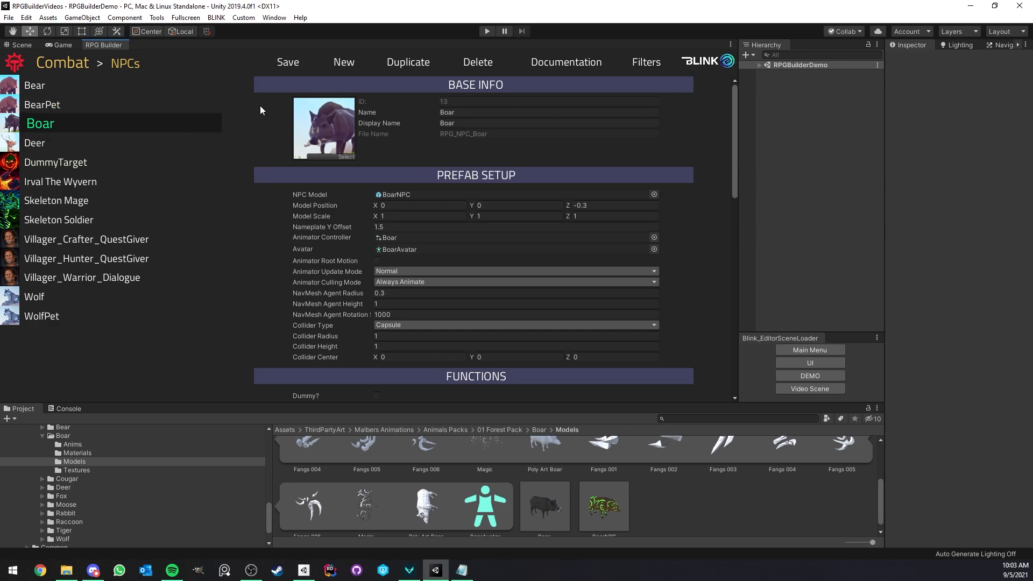
Step: Select the Spawner_Deer object under the Deer group of the demo scene's NPCs and frame it in the Scene view
click(63, 45)
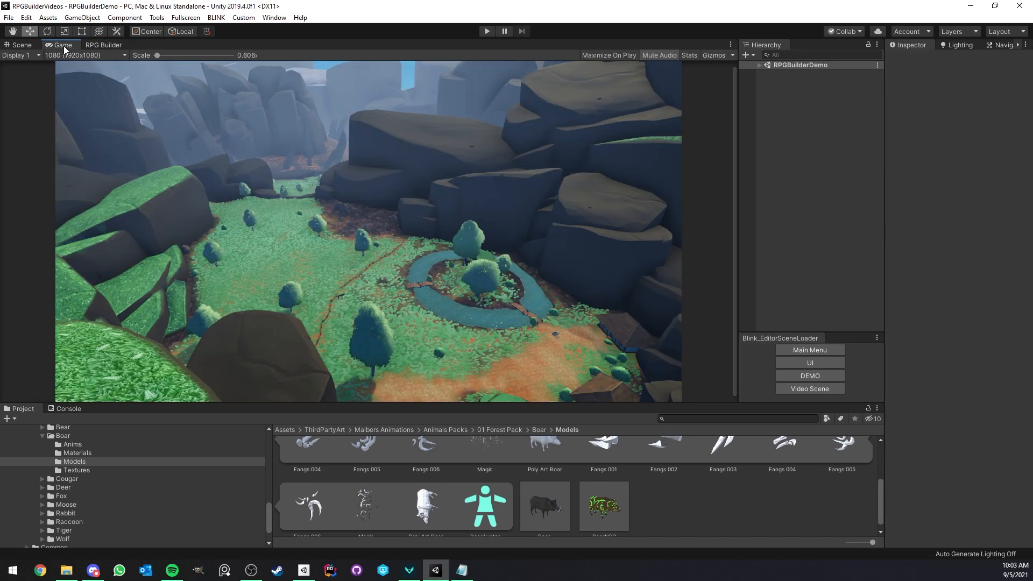
click(30, 46)
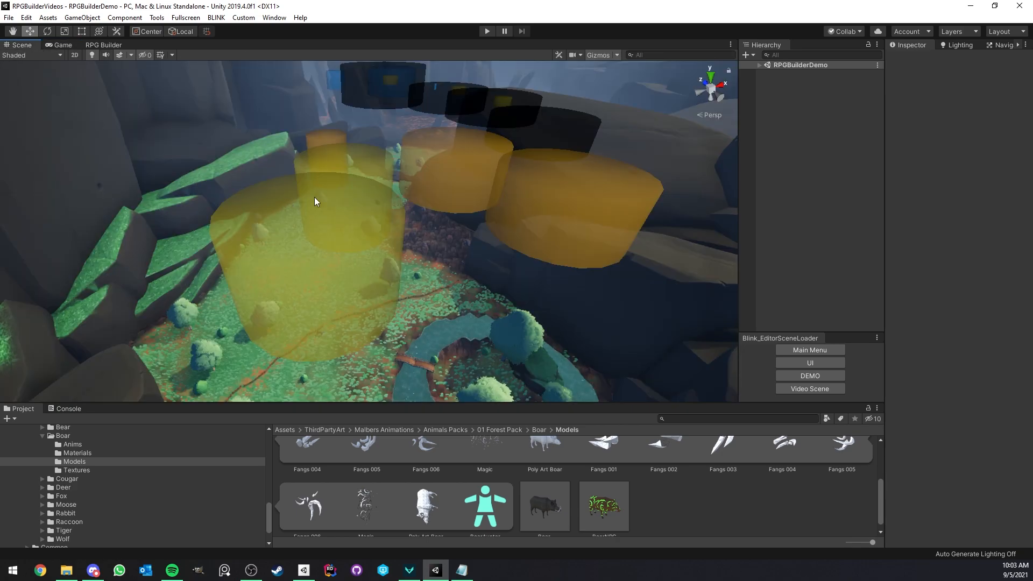
click(758, 65)
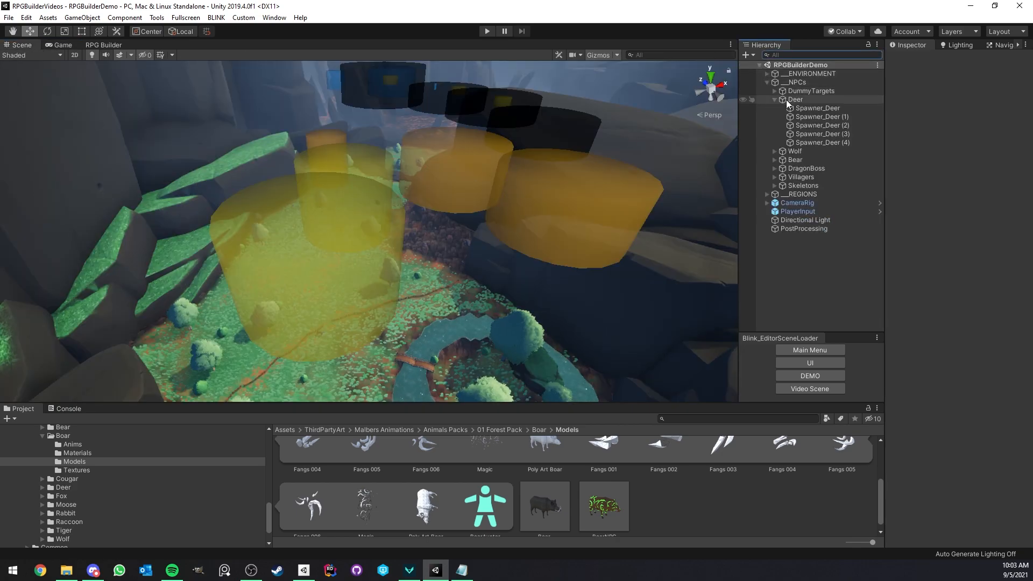
double_click(802, 107)
middle_drag(355, 325, 379, 263)
right_drag(379, 263, 383, 225)
Step: Add a second NPC entry to Spawner_Deer's NPC Spawner and assign RPG_NPC_Boar to it
drag(886, 253, 786, 251)
click(889, 249)
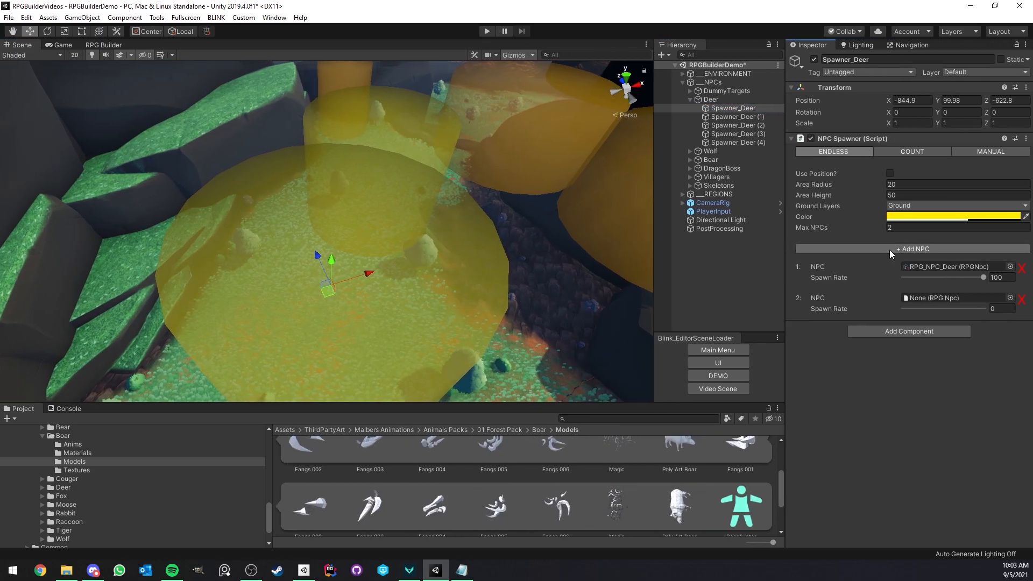
click(1010, 298)
text(boa)
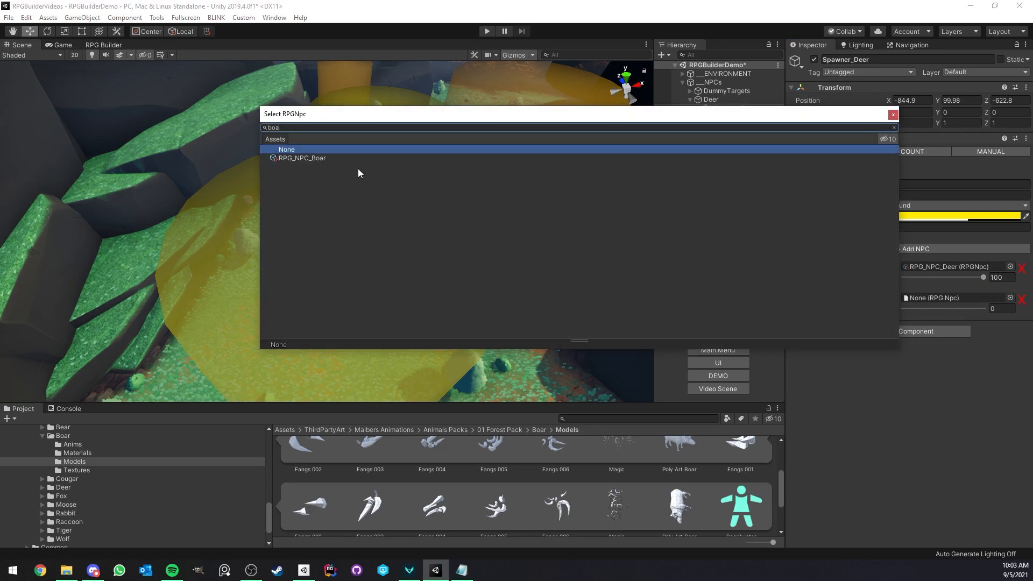
double_click(347, 159)
scroll(424, 252, up, 3)
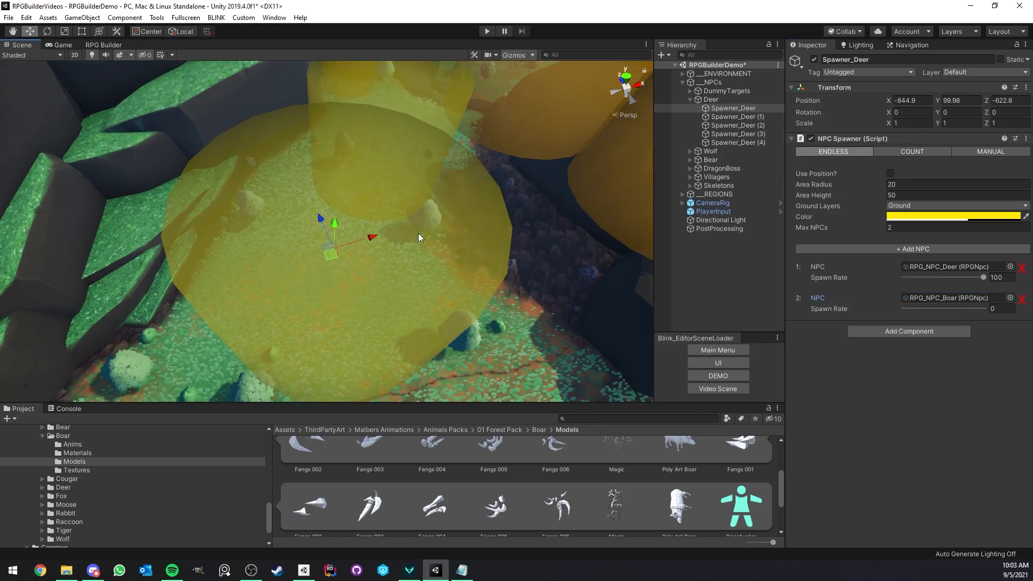
Step: Set the spawner's spawn rates to 20 for the deer and 80 for the boar, and its Max NPCs to 4
click(1001, 277)
double_click(1001, 277)
text(2)
key(Return)
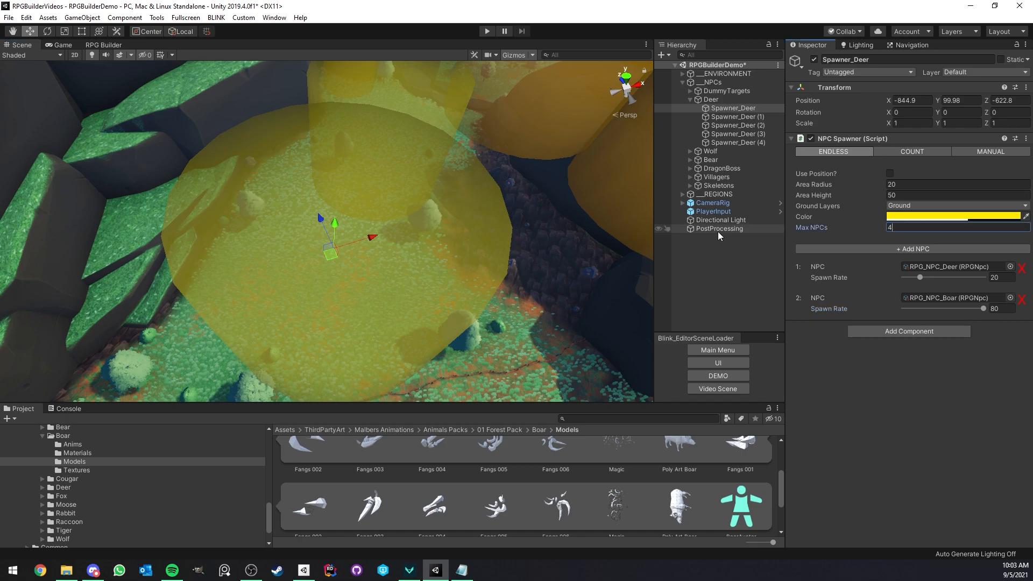
Step: Load the MainMenu scene, saving the changes made to the demo scene
right_drag(637, 269, 636, 267)
click(719, 352)
click(513, 307)
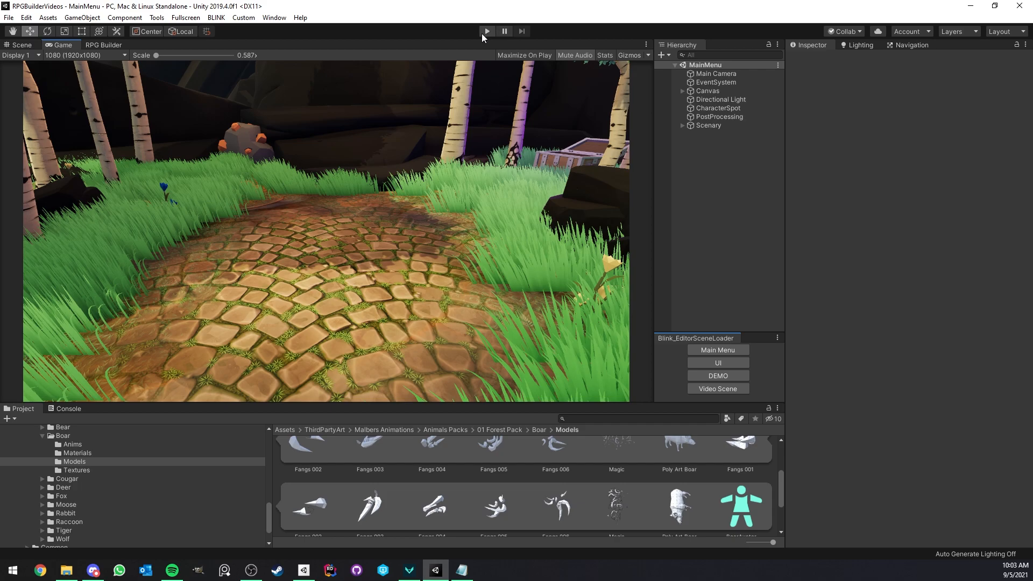
Step: Start play mode from the main menu and enter the RPG Builder Demo world with the existing character
click(750, 194)
drag(787, 187, 886, 187)
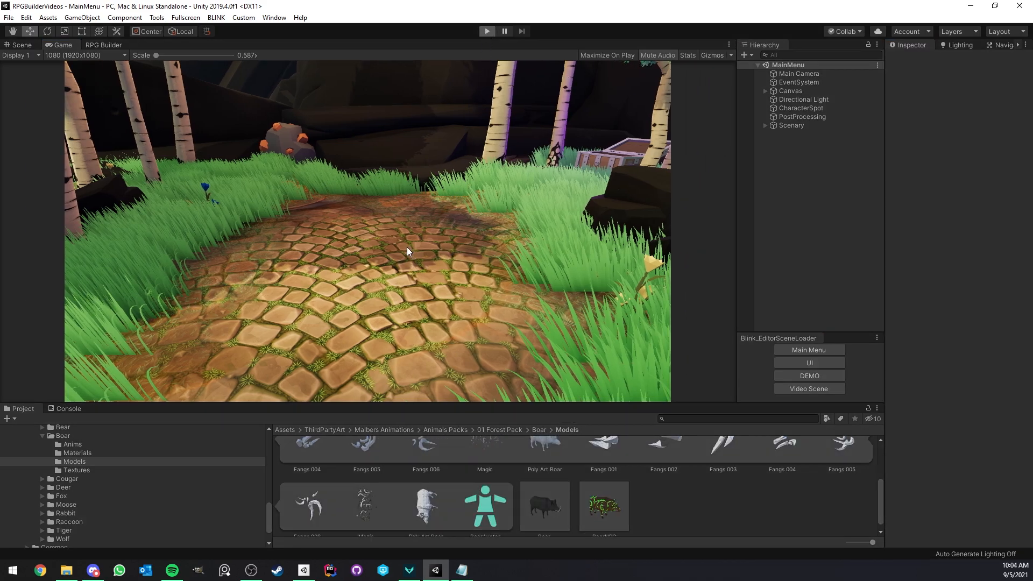
click(378, 251)
click(371, 375)
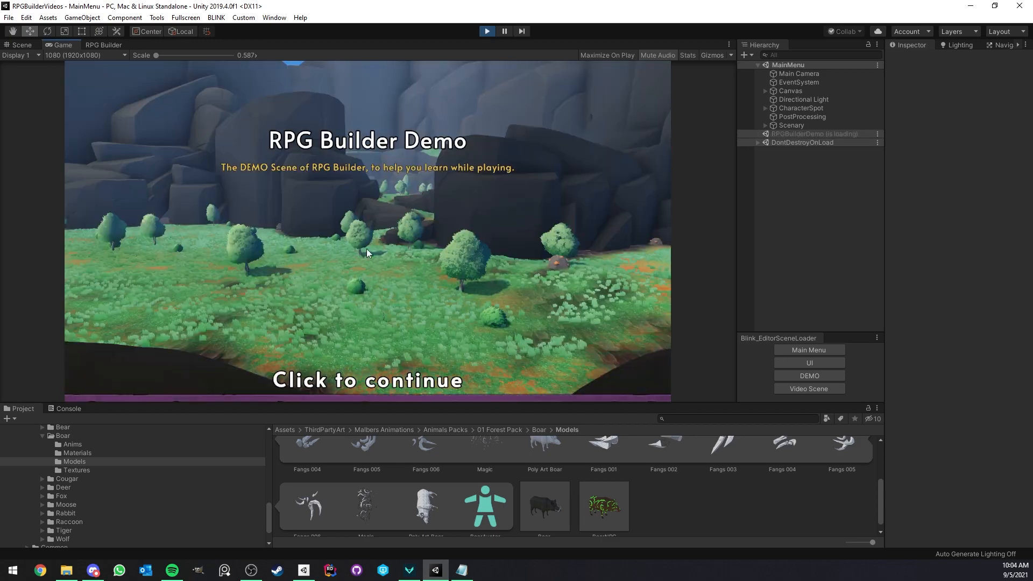
click(363, 243)
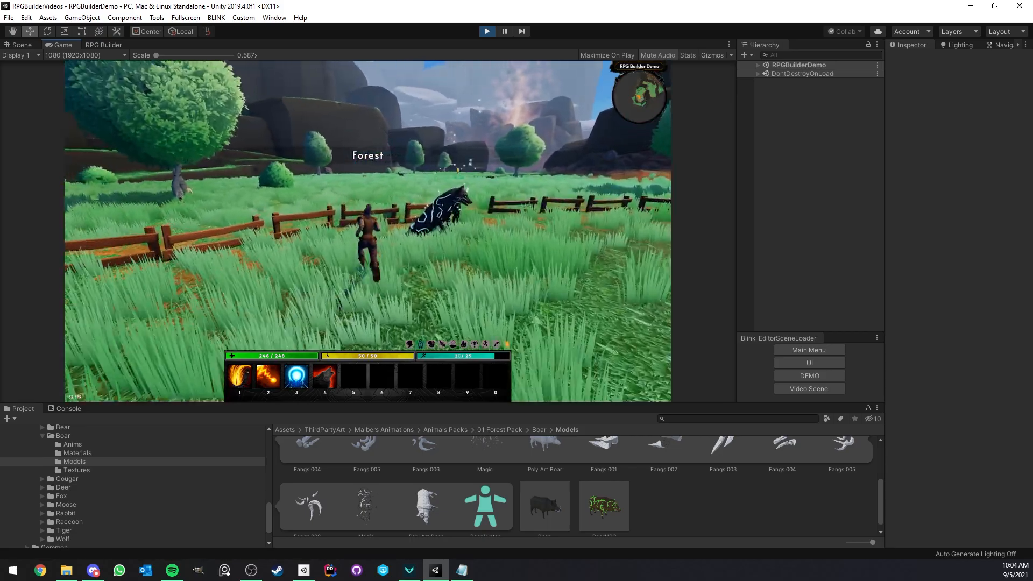
Step: Run the character to the deer spawner area in full-screen view and examine how the spawned boars look and roam
key(space)
key(w)
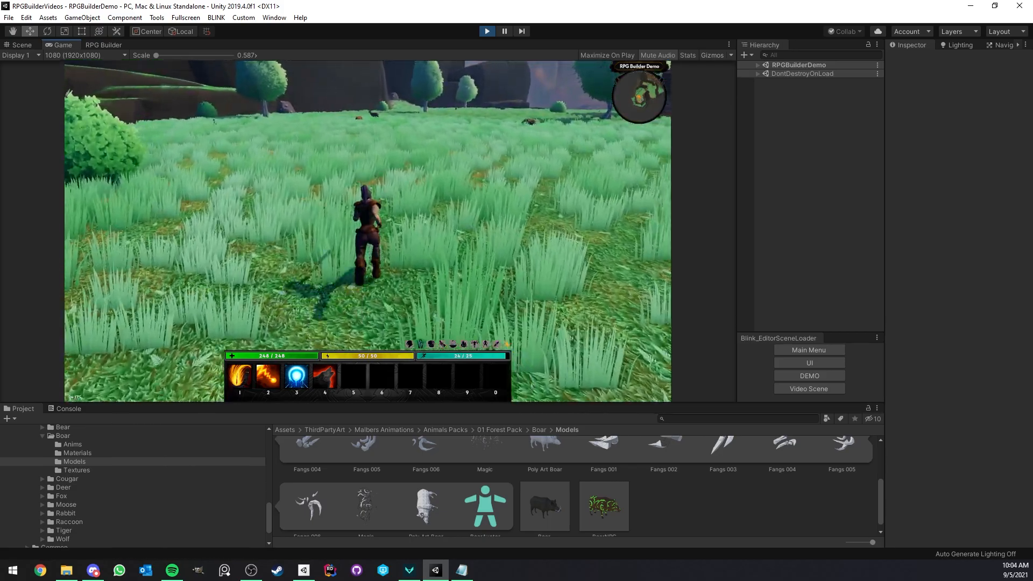
key(w)
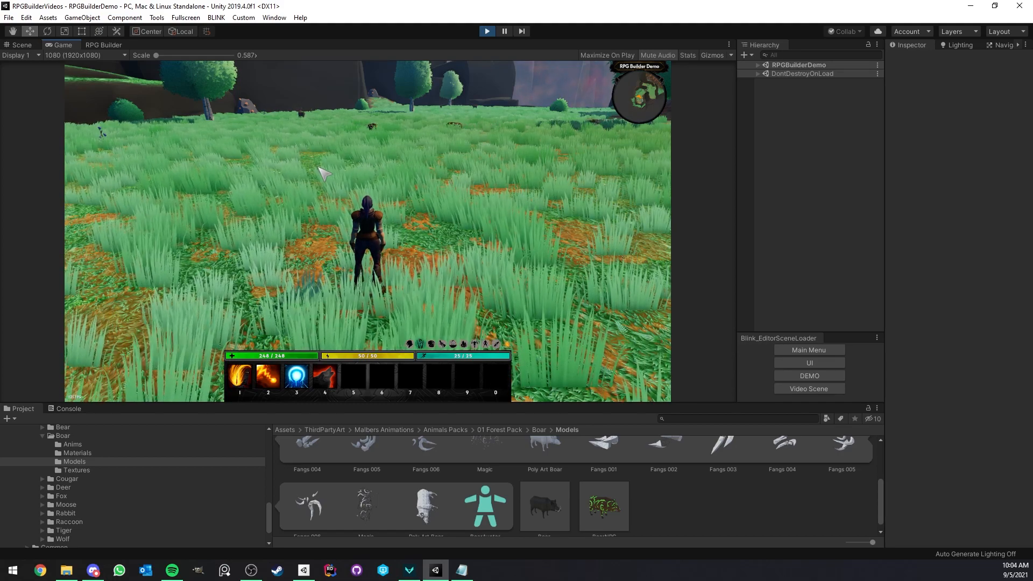
key(F12)
key(w)
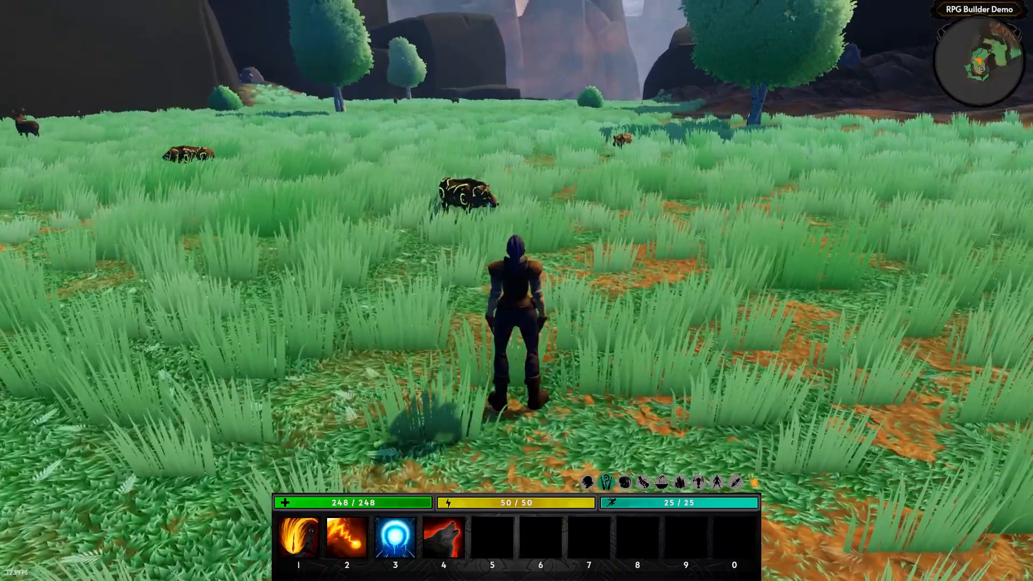
key(w)
key(d)
key(s)
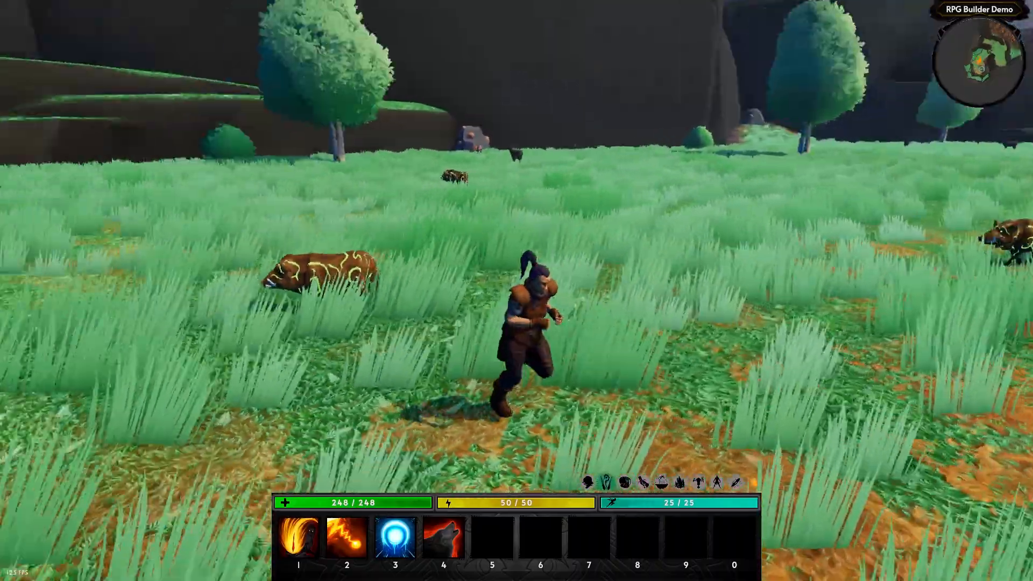
key(a)
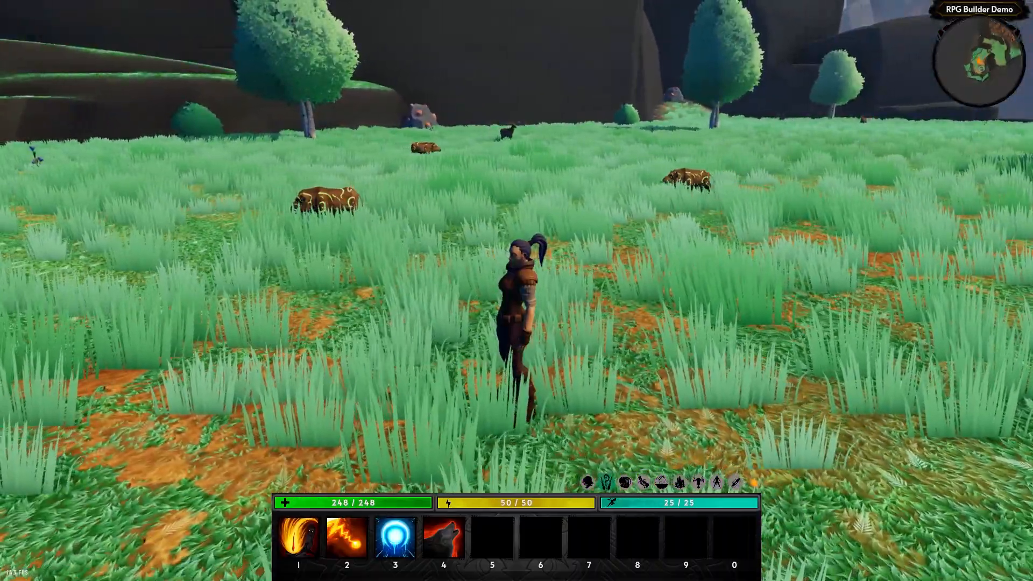
key(w)
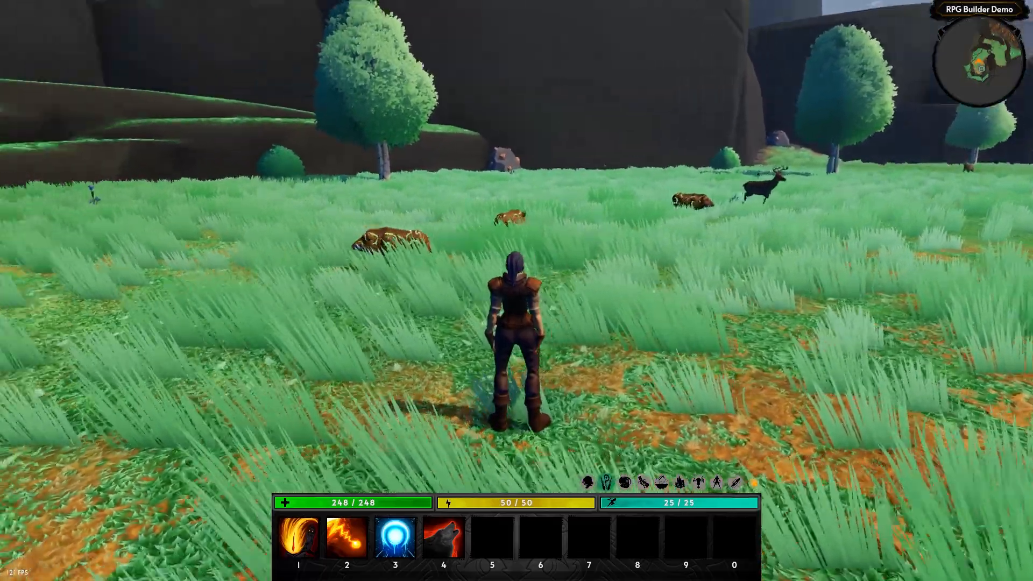
Step: Kill a boar with repeated Fireball casts and take all the items from its loot
key(2)
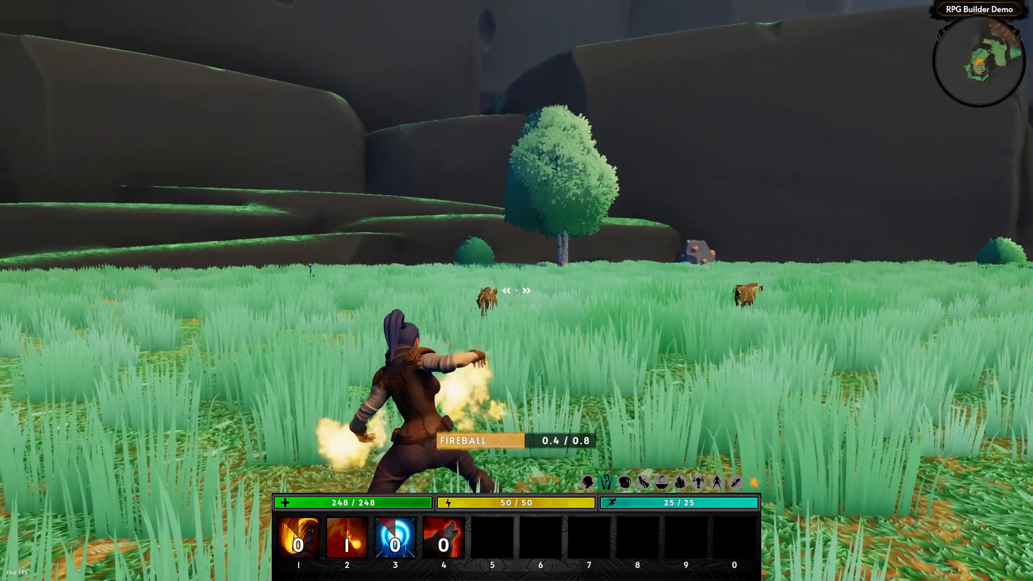
key(2)
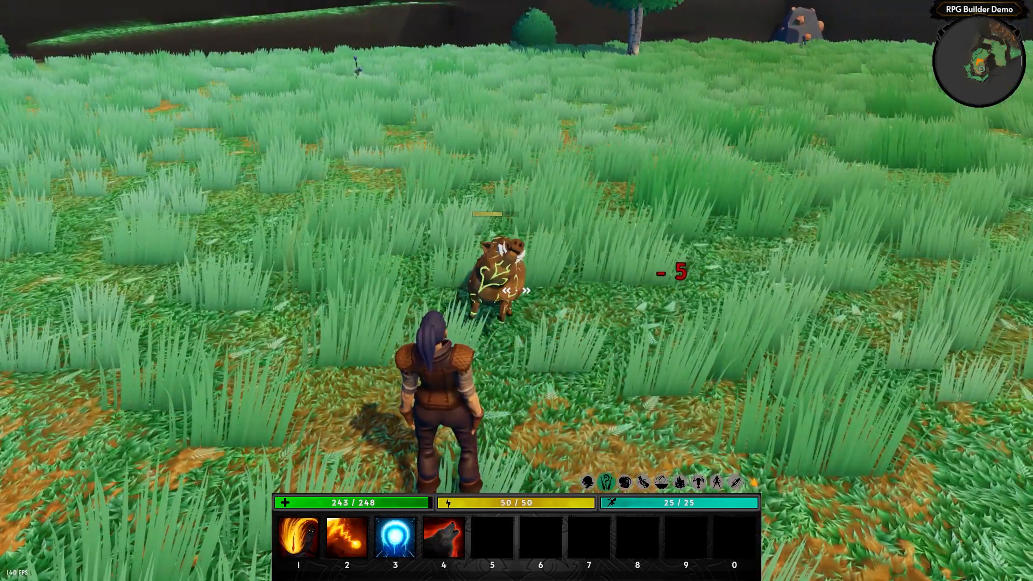
key(2)
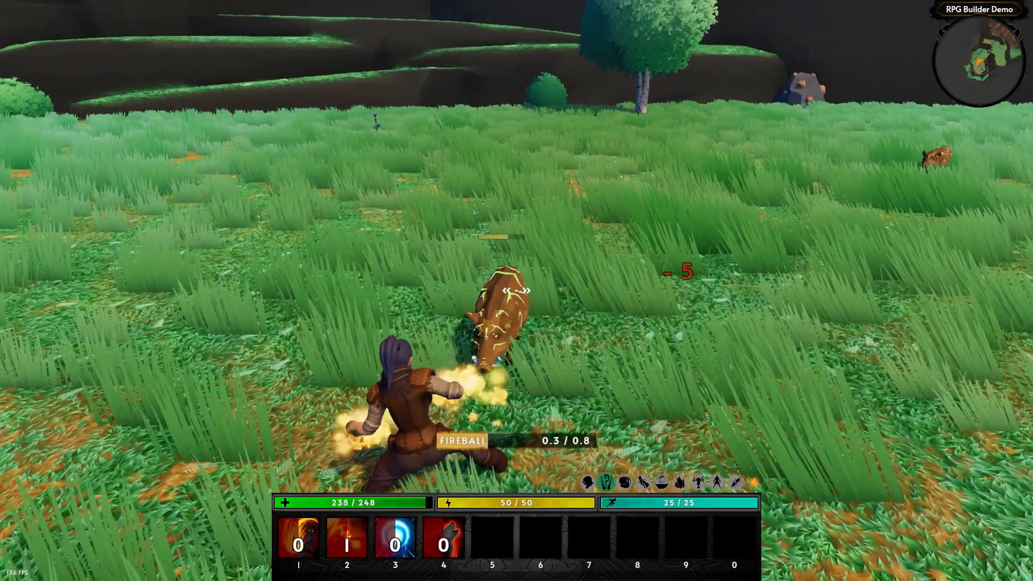
key(2)
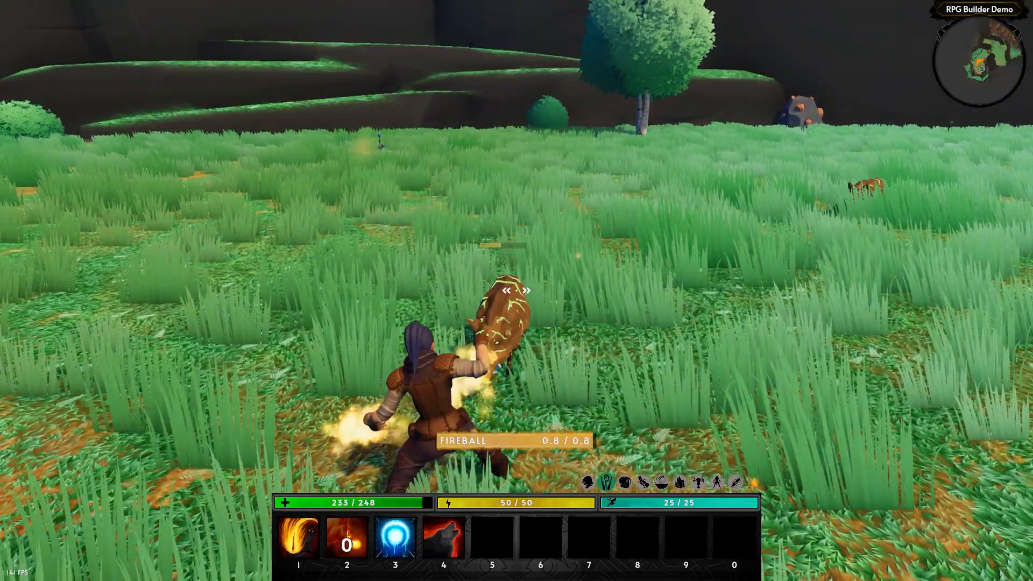
key(2)
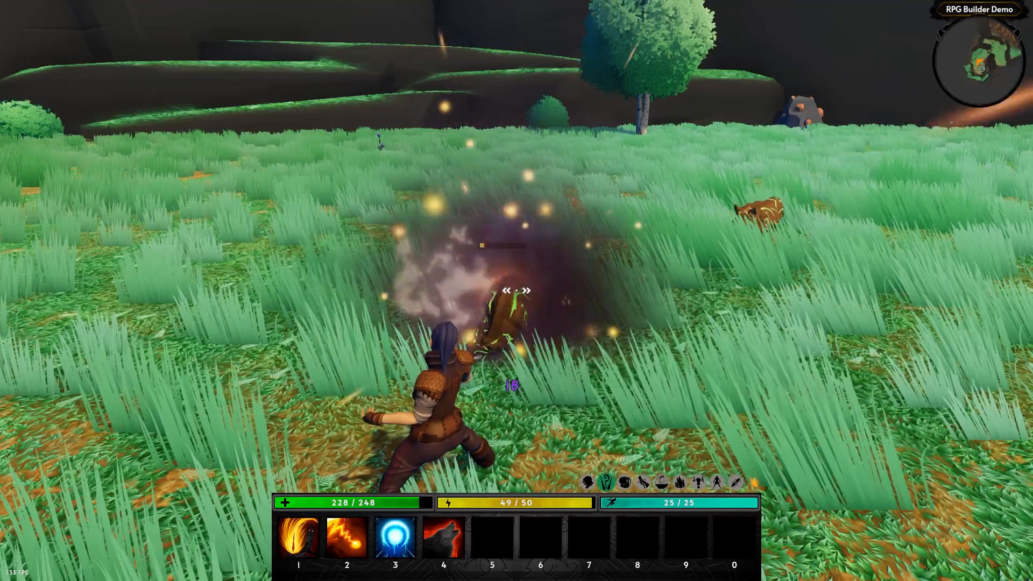
key(2)
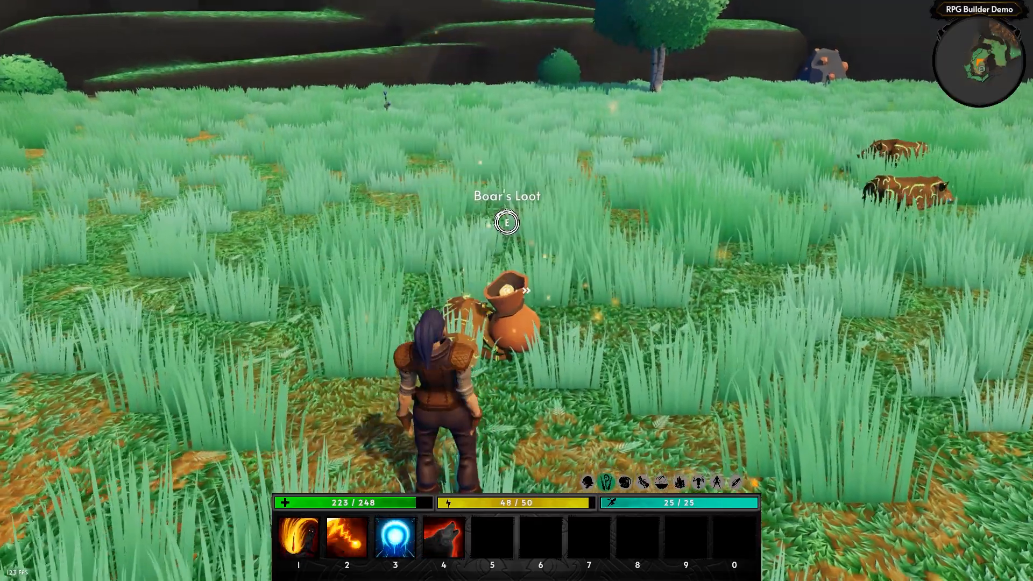
key(e)
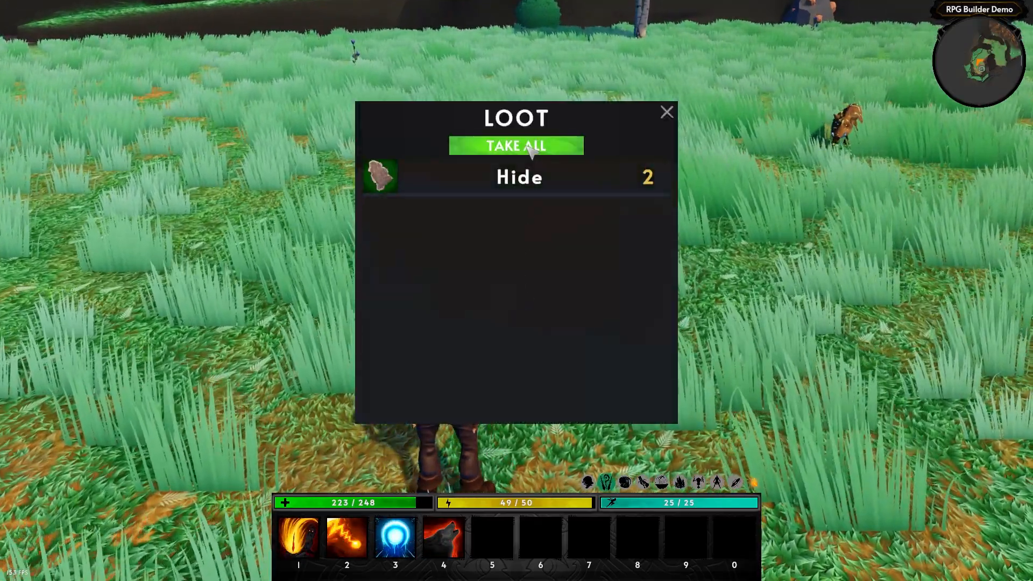
click(530, 151)
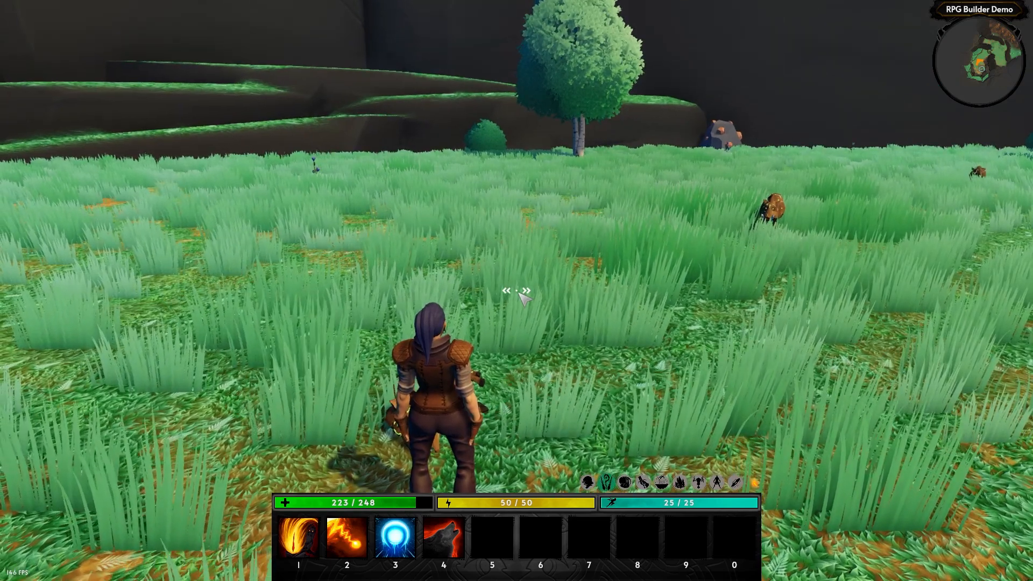
Step: Leave full-screen view, stop play mode, and open the Boar NPC in the maximized RPG Builder window
key(F10)
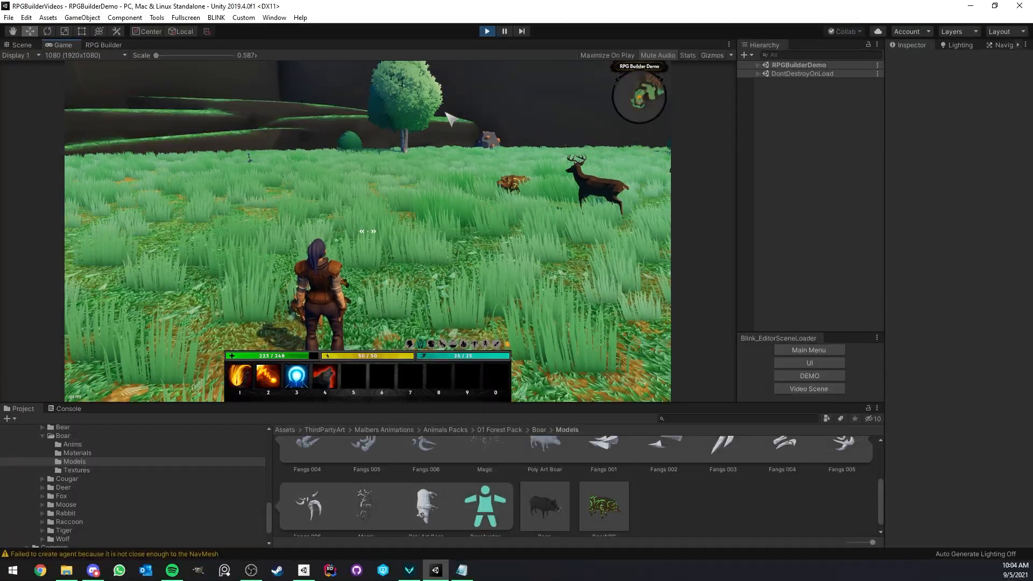
click(487, 31)
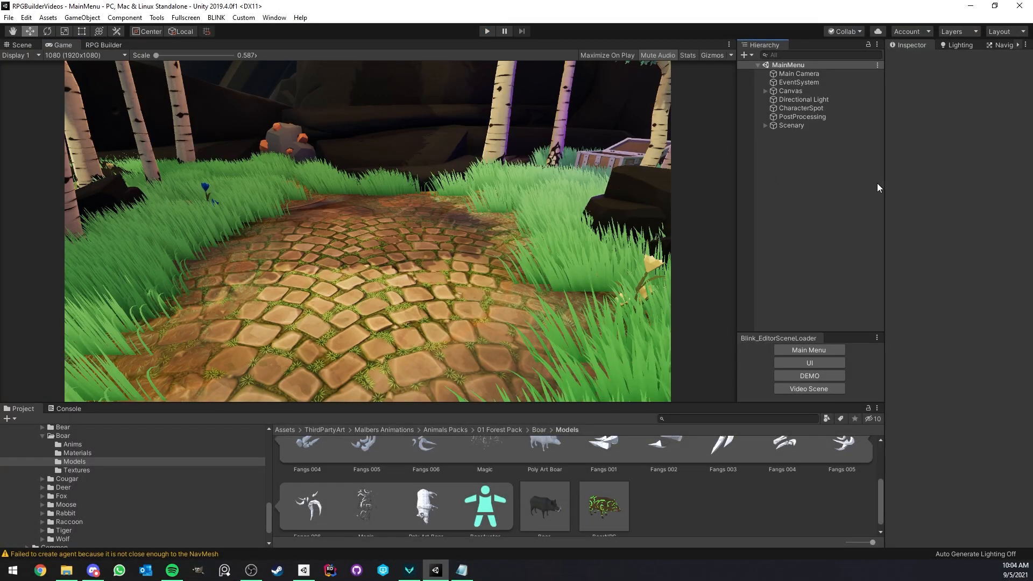
click(100, 46)
right_click(100, 47)
click(111, 50)
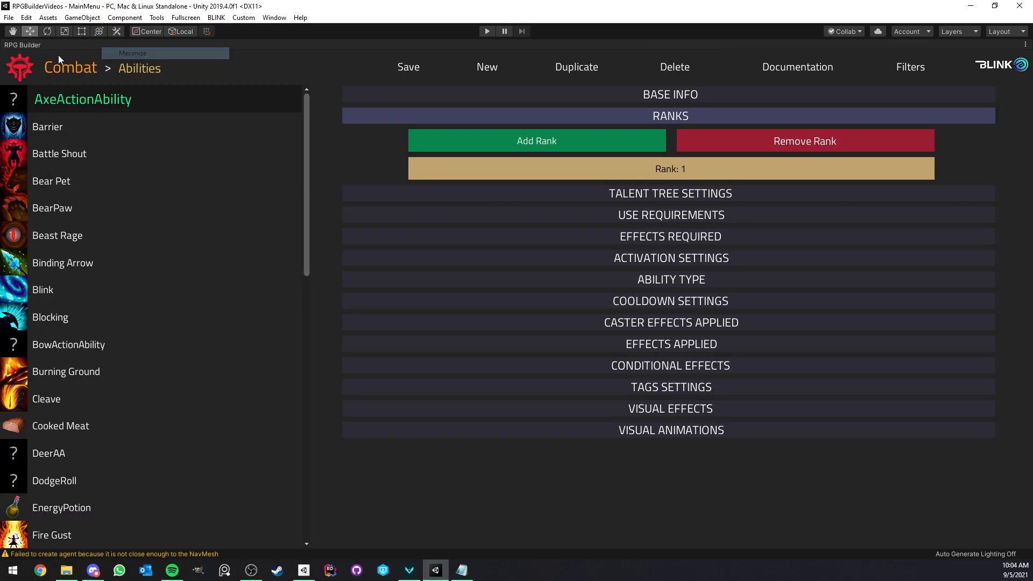
click(48, 160)
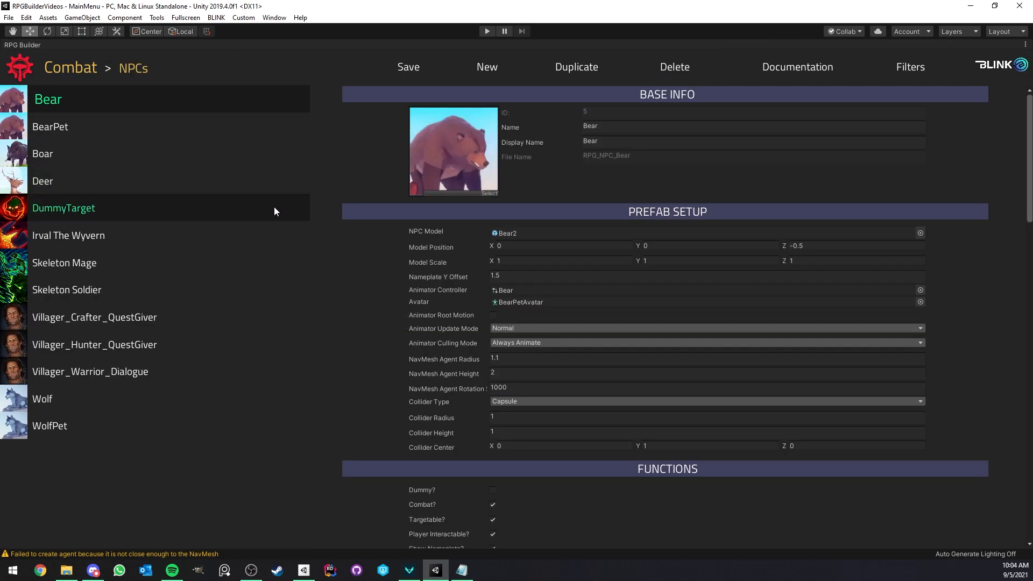
click(110, 153)
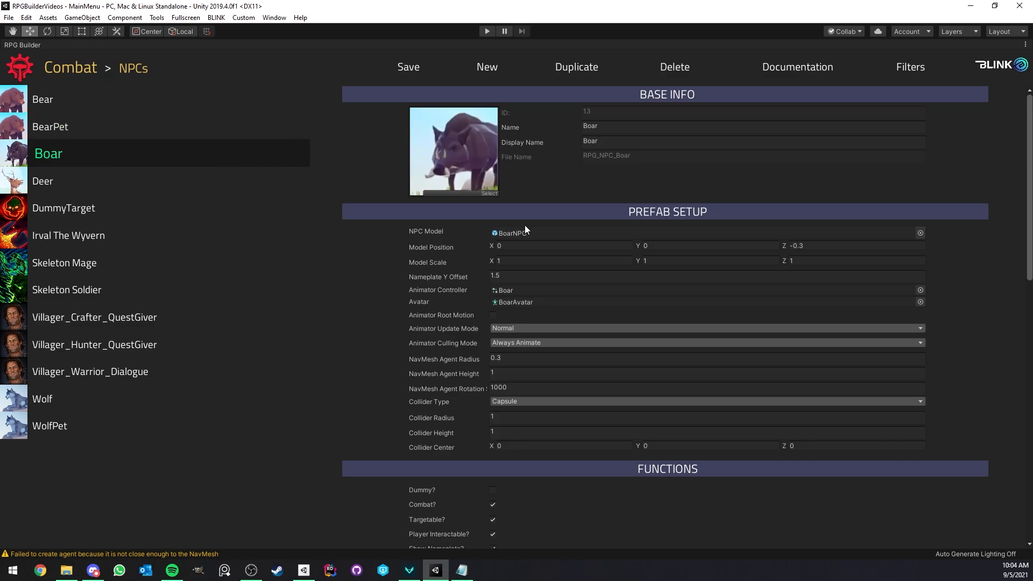
Step: Examine the Boar's prefab setup, restore the normal editor layout, and inspect the Transform of its BoarNPC model prefab
scroll(524, 225, down, 1)
click(538, 214)
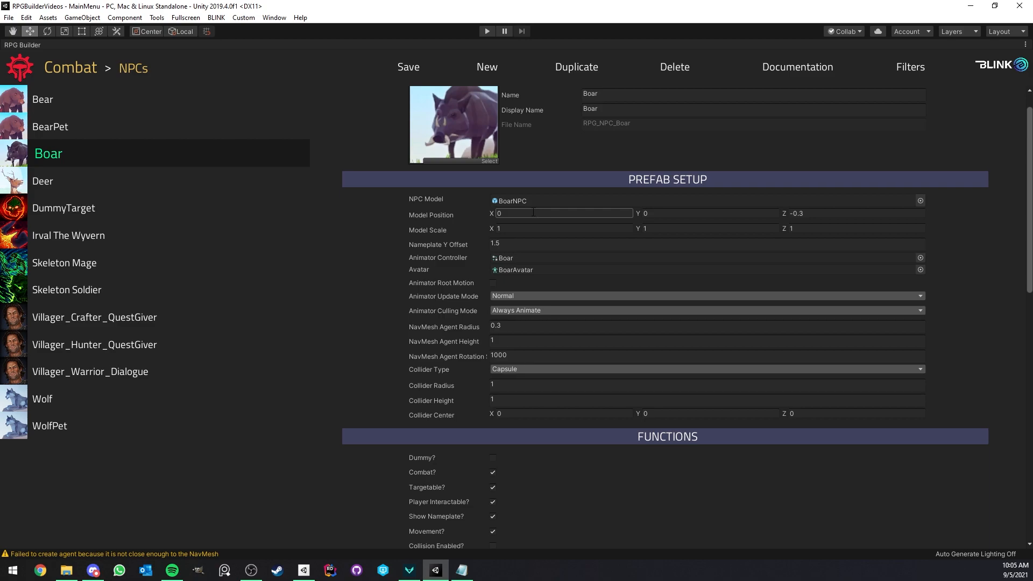
click(533, 201)
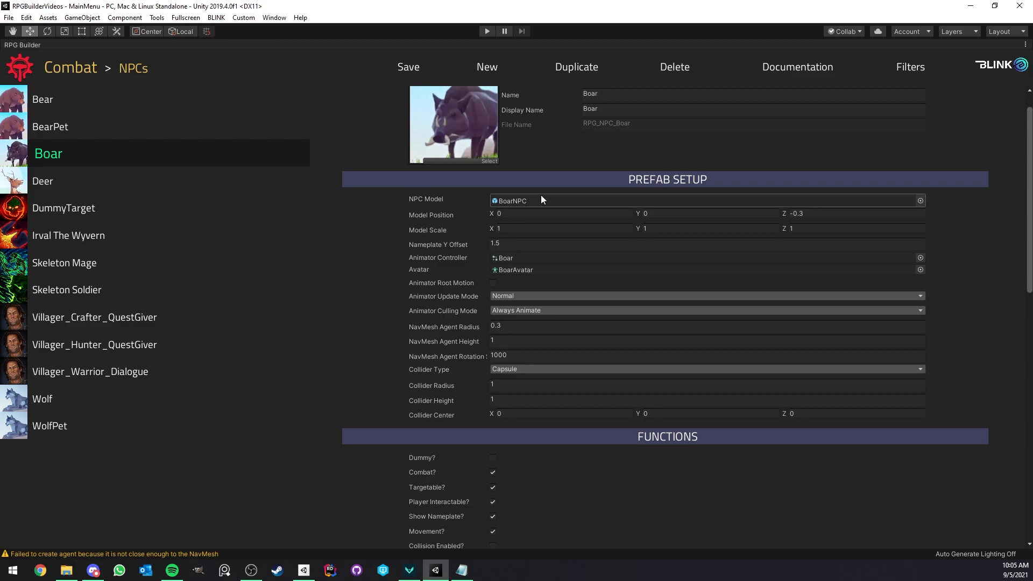
right_click(43, 41)
click(70, 47)
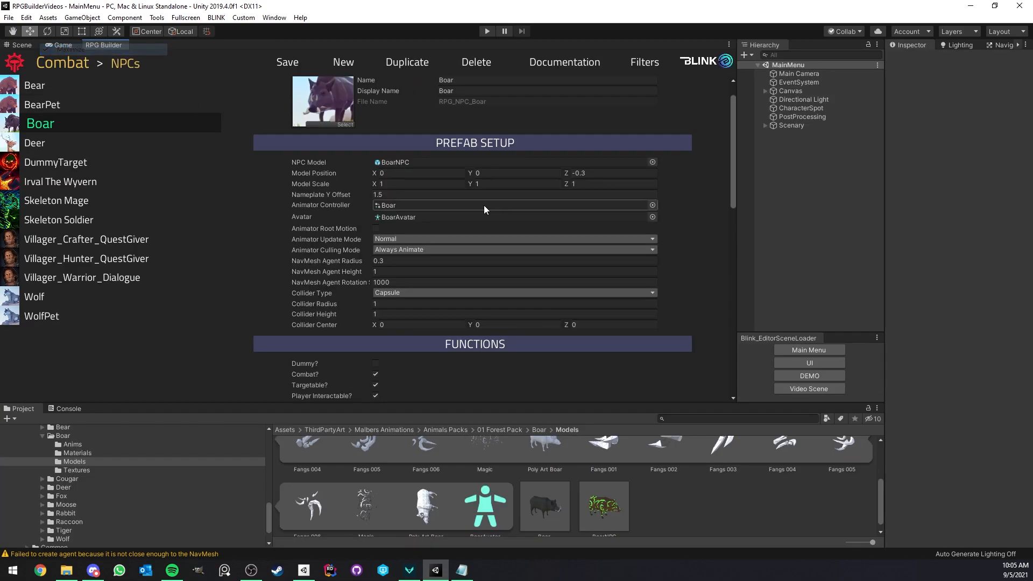
click(428, 163)
click(605, 500)
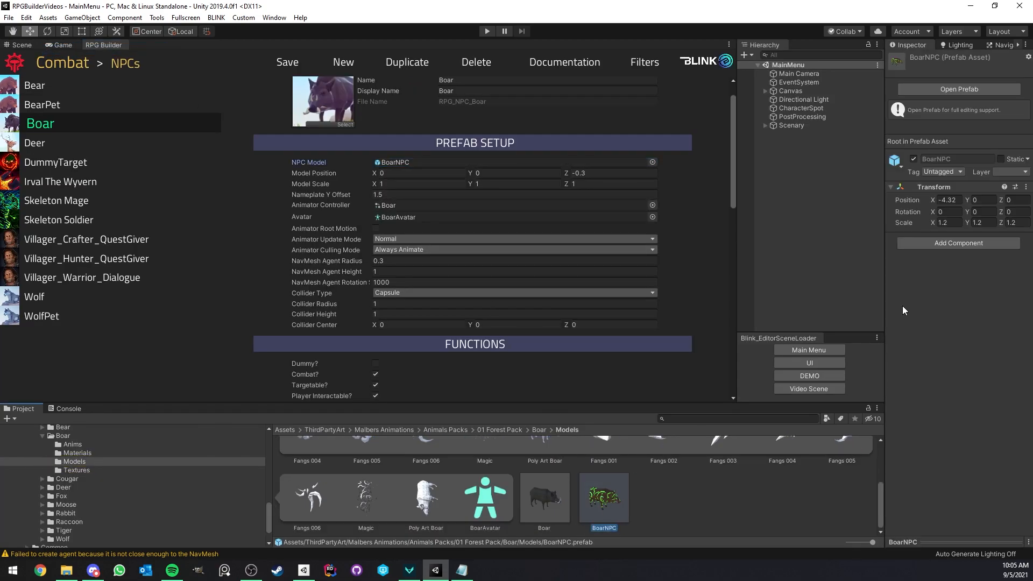
drag(883, 254, 874, 249)
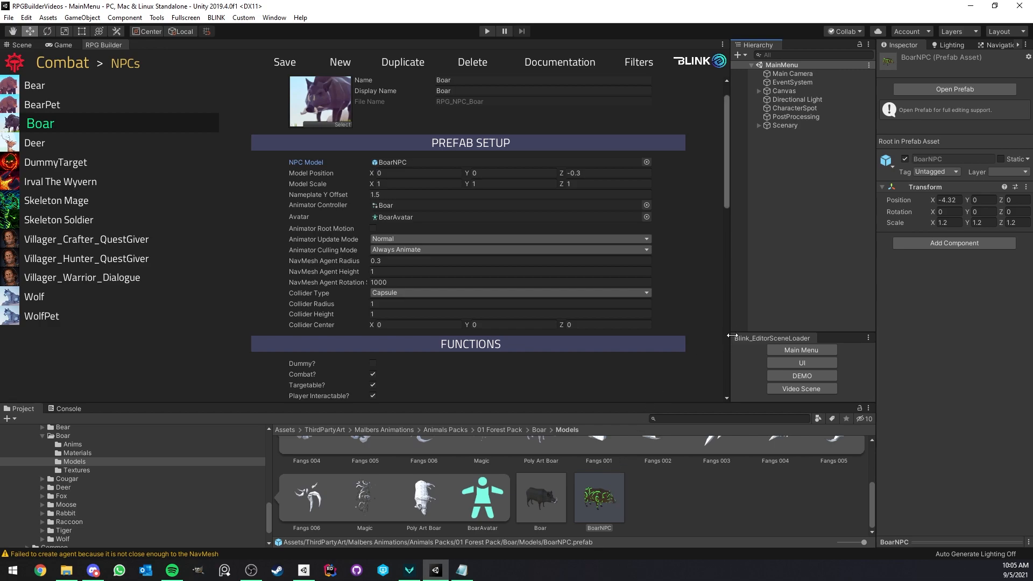
Step: Maximize the RPG Builder window again and review the Boar's Nameplate Y Offset and Animator Controller settings
right_click(103, 46)
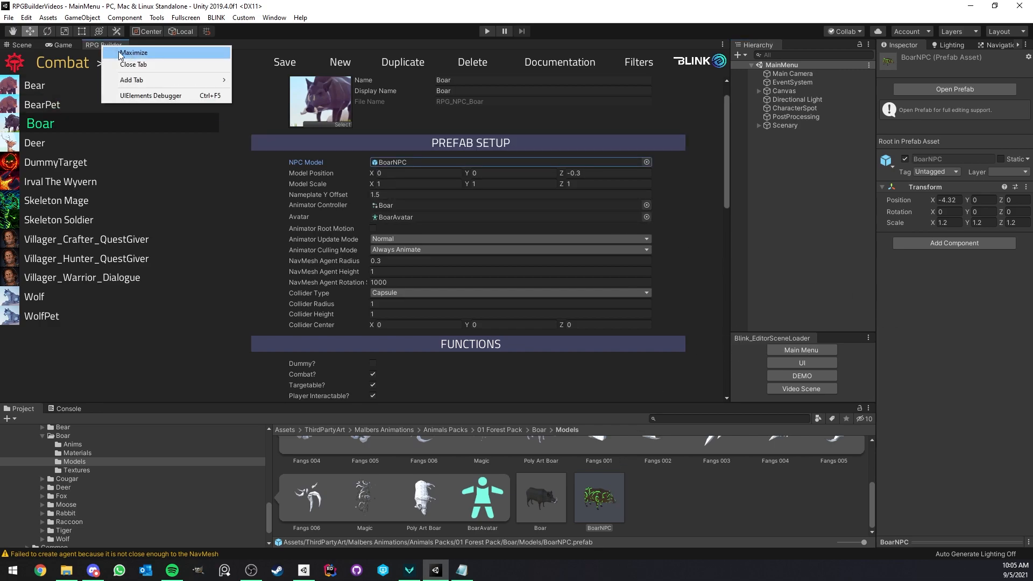
click(132, 52)
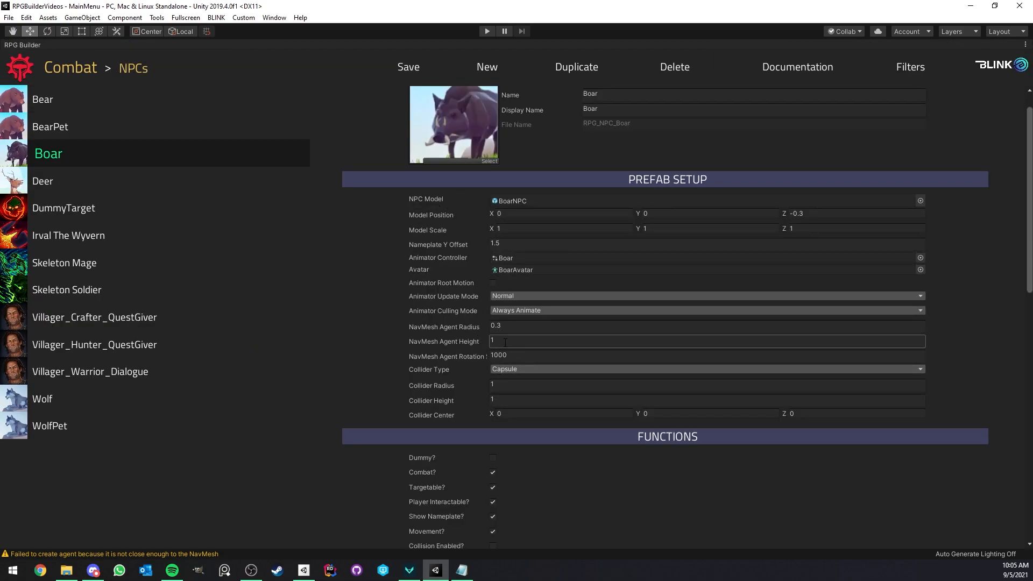
click(499, 243)
key(Return)
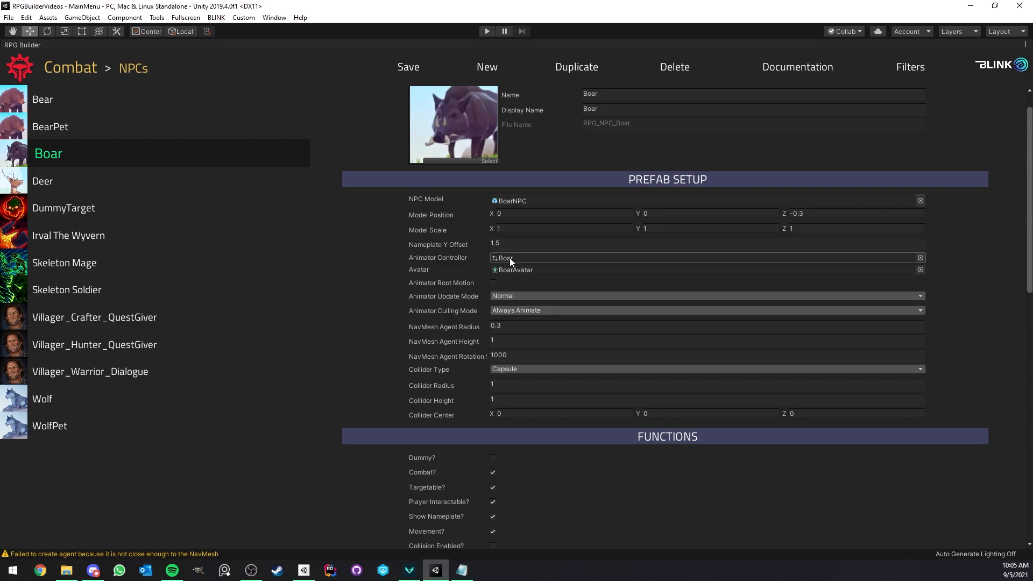
Step: Review the X, Y and Z values of the Boar's Model Position
click(630, 213)
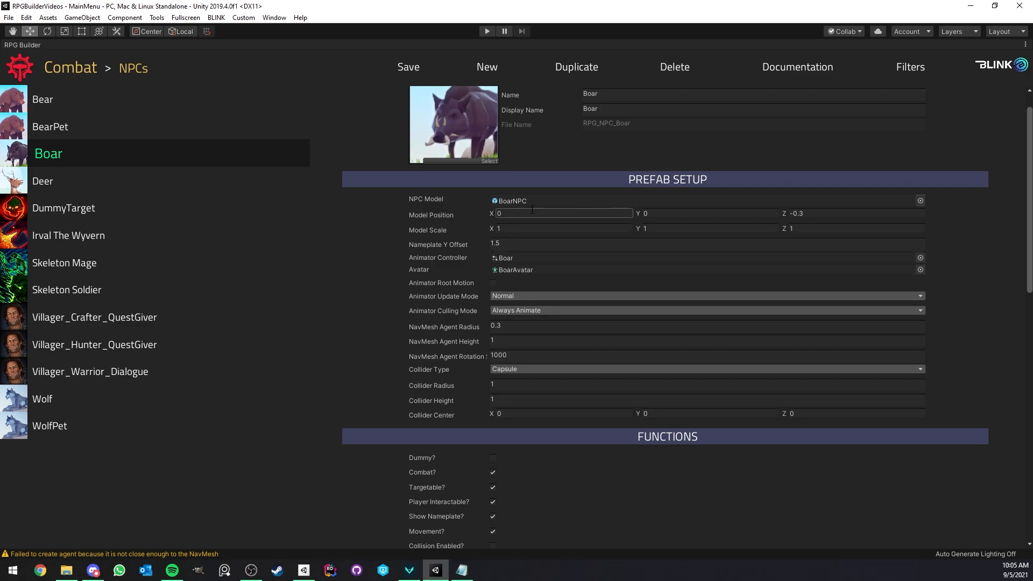
click(669, 214)
key(Return)
click(584, 214)
key(Return)
click(736, 214)
click(810, 213)
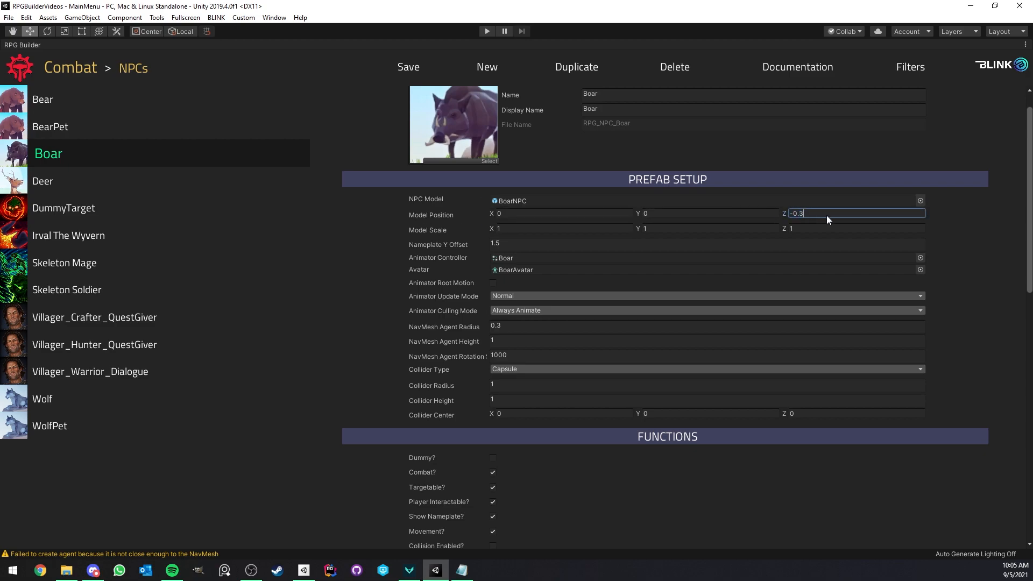
click(829, 212)
click(823, 214)
Step: Set the Boar's Model Scale to 3 on X, Y and Z and save the NPC
click(573, 227)
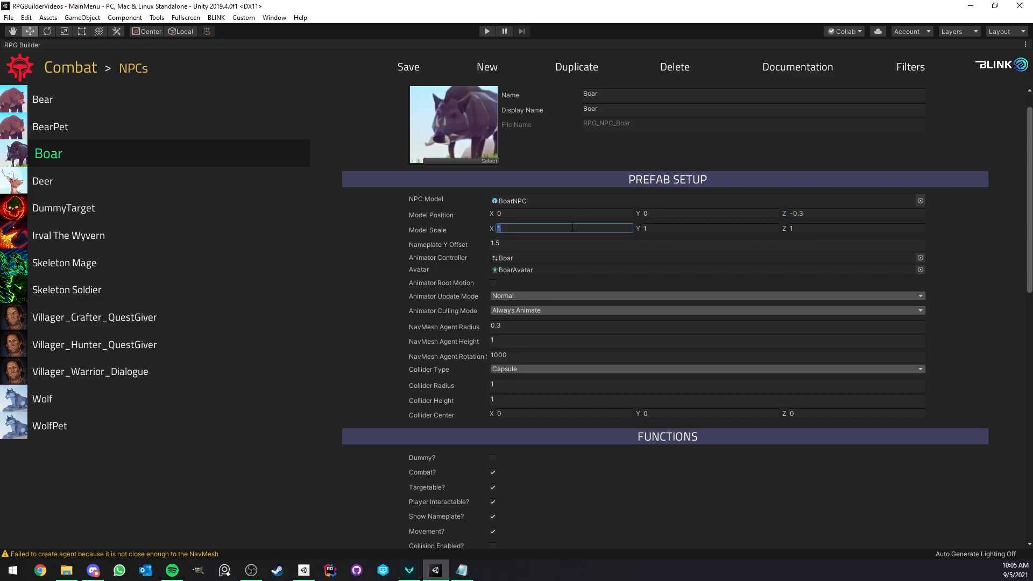
text(3)
key(Tab)
text(3)
click(805, 229)
text(3)
click(409, 66)
Step: Restore the normal editor layout, start play mode in the Game view, and load a character into the RPG Builder Demo scene
right_click(47, 44)
click(75, 51)
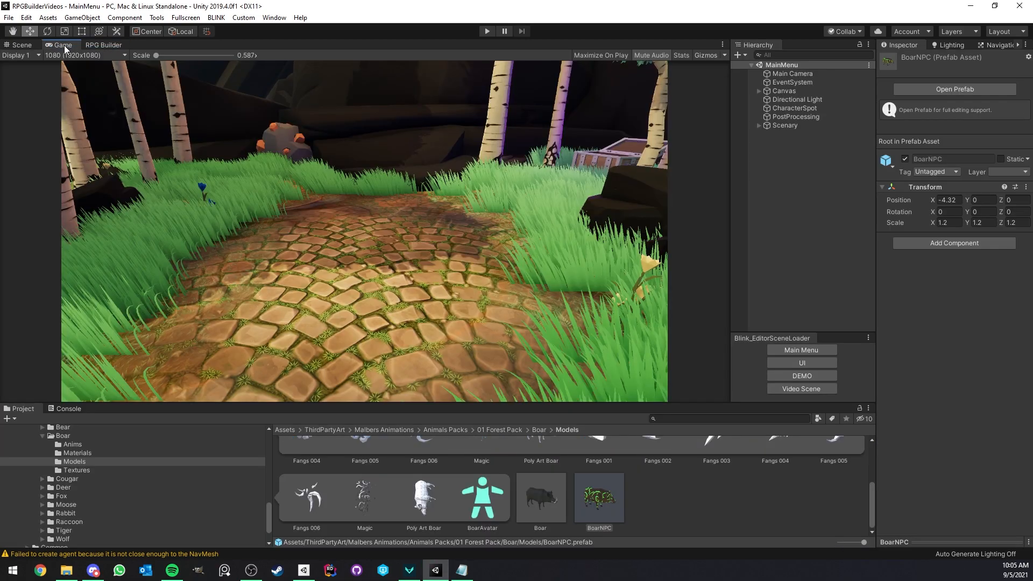
click(486, 30)
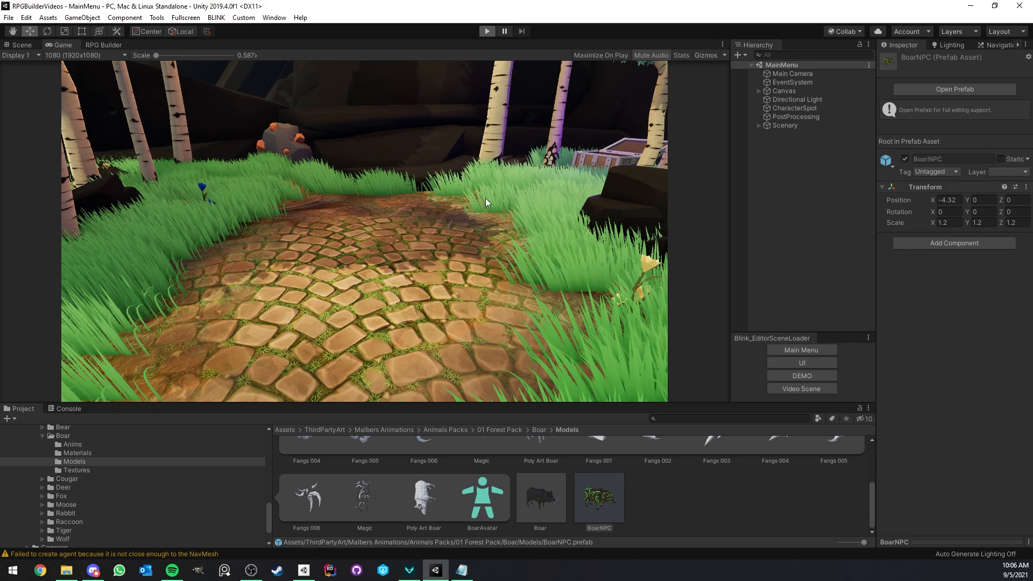
click(437, 249)
click(388, 378)
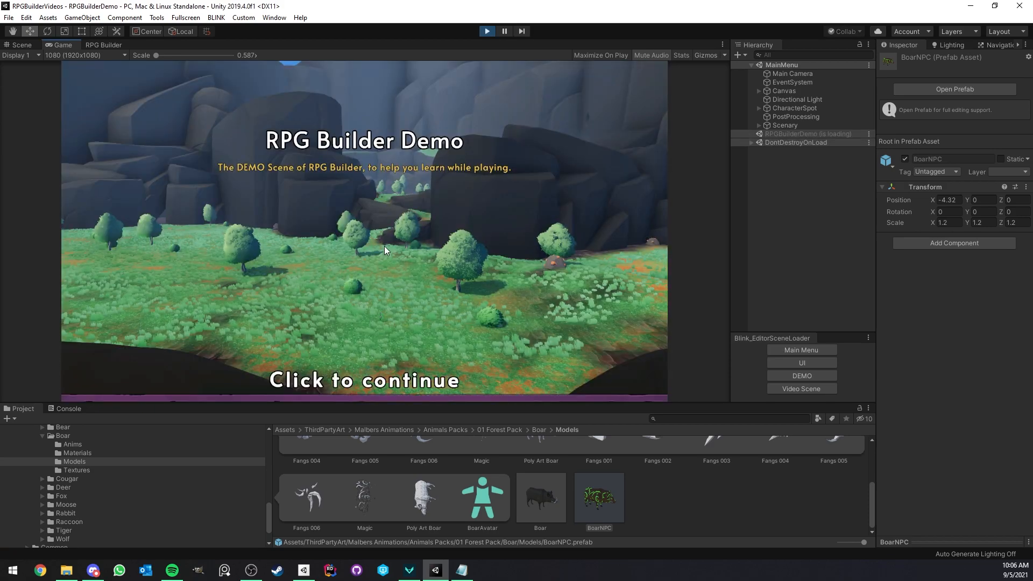
click(384, 246)
Step: Move the character toward the boars to check their new size, and stop play mode
key(d)
key(w)
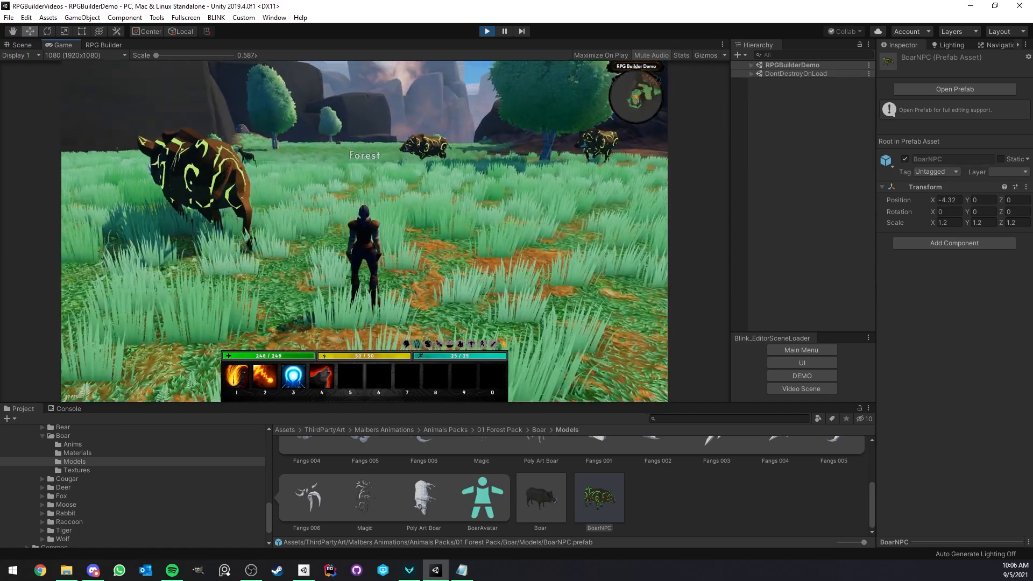
key(a)
click(487, 31)
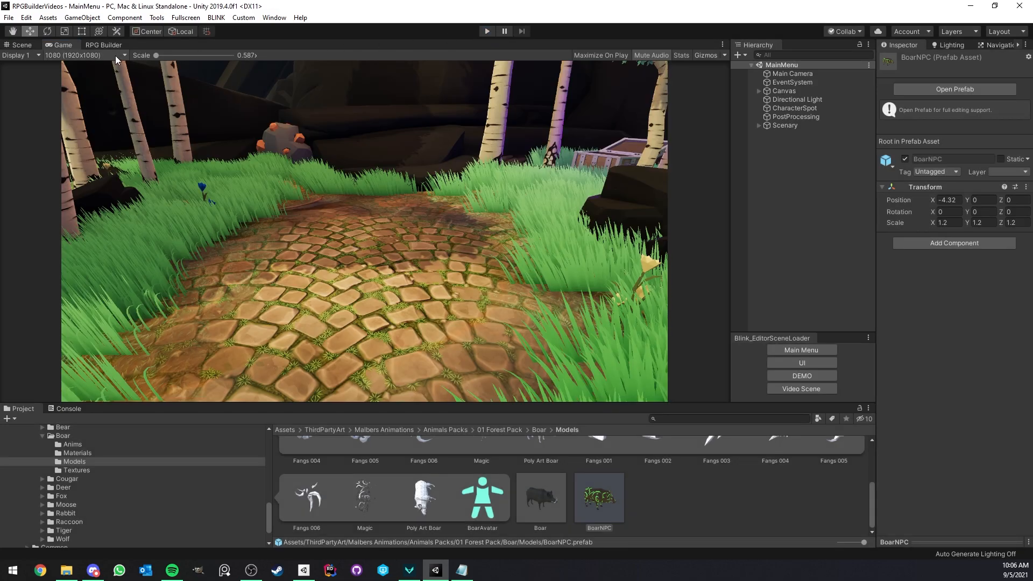
Step: Reopen the Boar NPC in the maximized RPG Builder window and review its Nameplate Y Offset
click(104, 45)
key(shift+space)
click(62, 66)
click(63, 142)
click(148, 159)
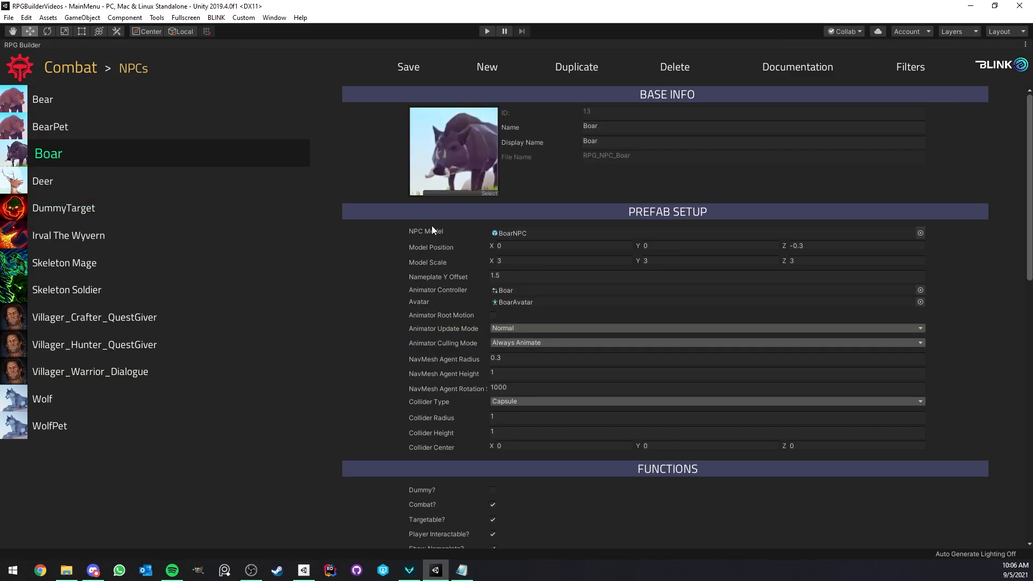
scroll(509, 237, down, 3)
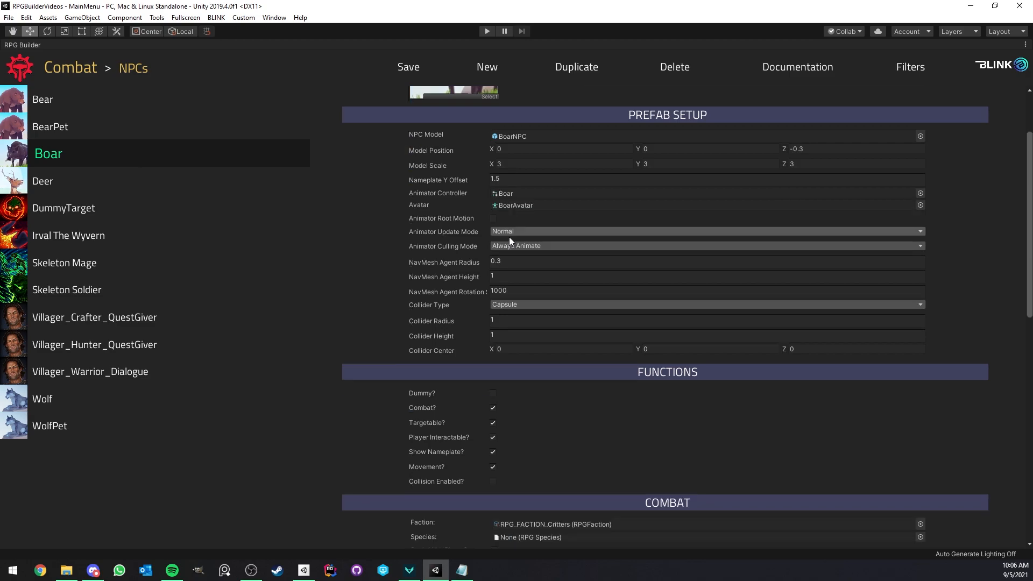
click(506, 180)
click(510, 179)
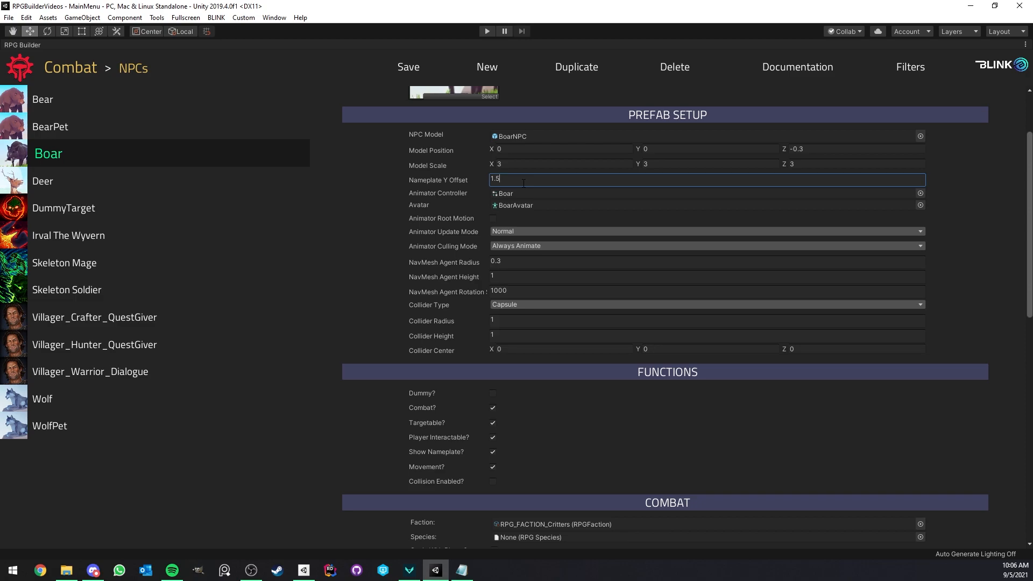
Step: Restore the editor layout, locate the Boar's Animator Controller asset in the project, and inspect its animation overrides
right_click(75, 49)
click(91, 53)
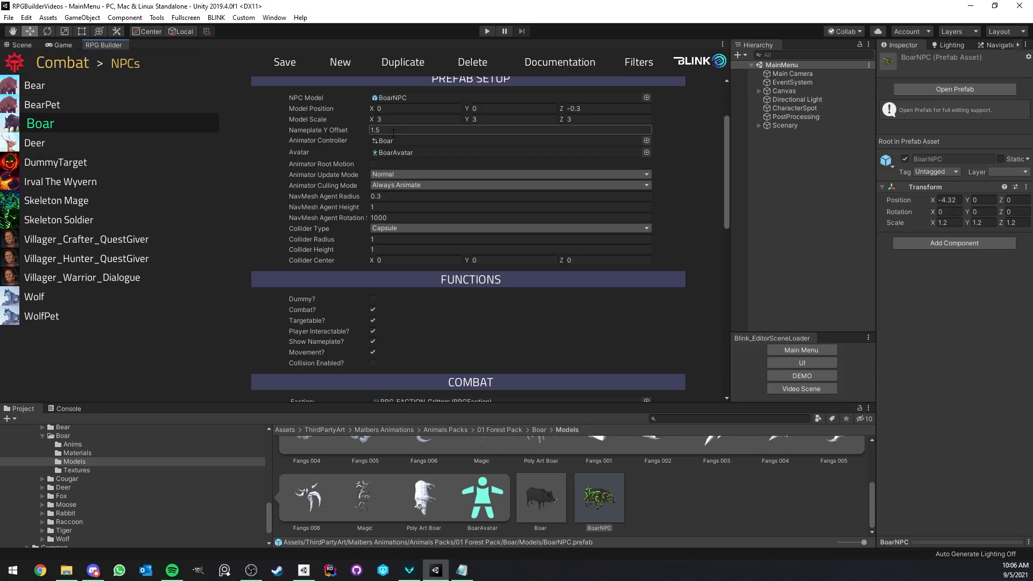
click(393, 140)
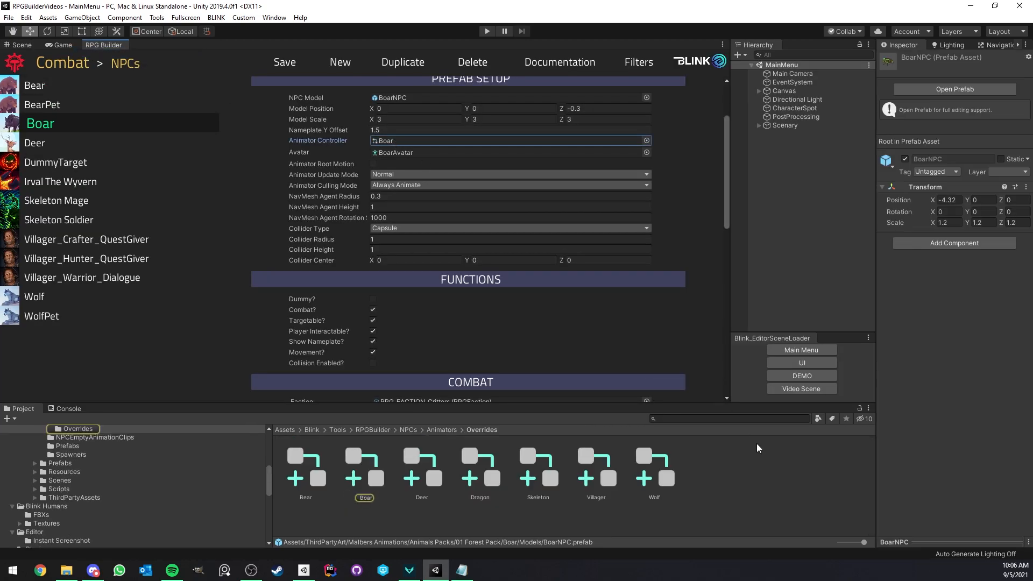
drag(851, 543, 839, 542)
click(389, 141)
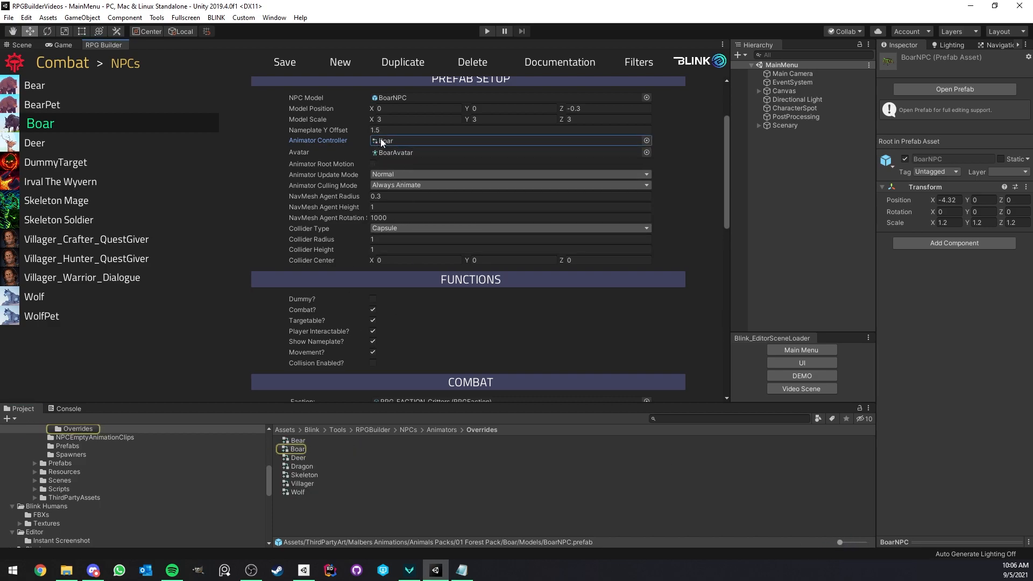
click(298, 449)
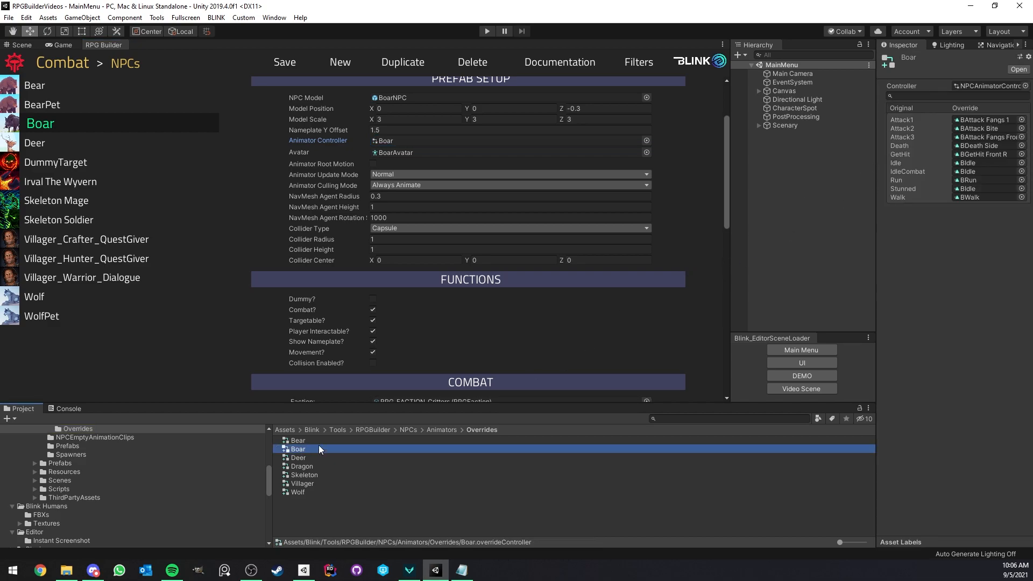
drag(875, 183, 868, 182)
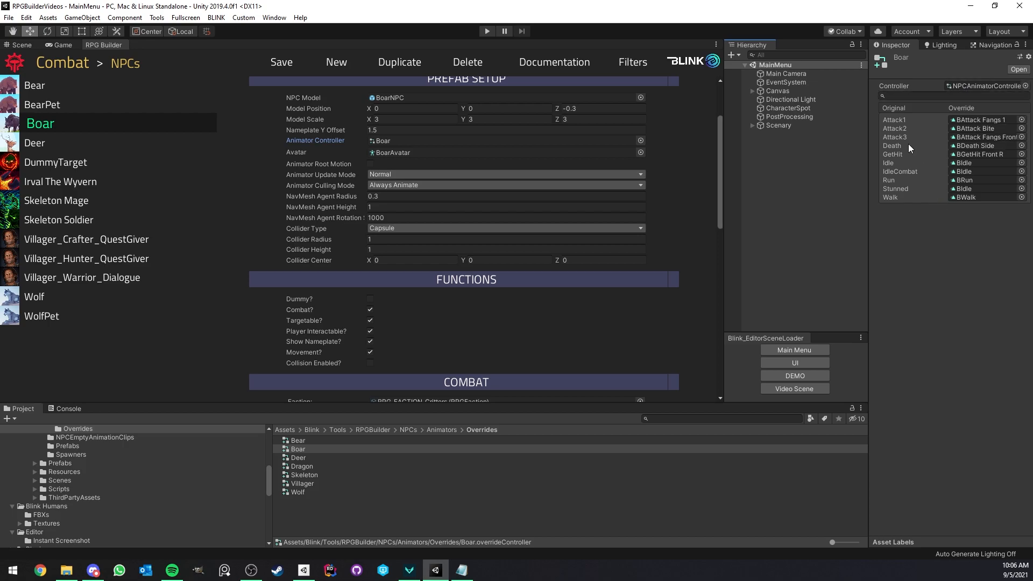
Step: Locate the NPCAnimatorControllerTemplate used by the Boar override and open its full state graph in the Animator window
click(962, 83)
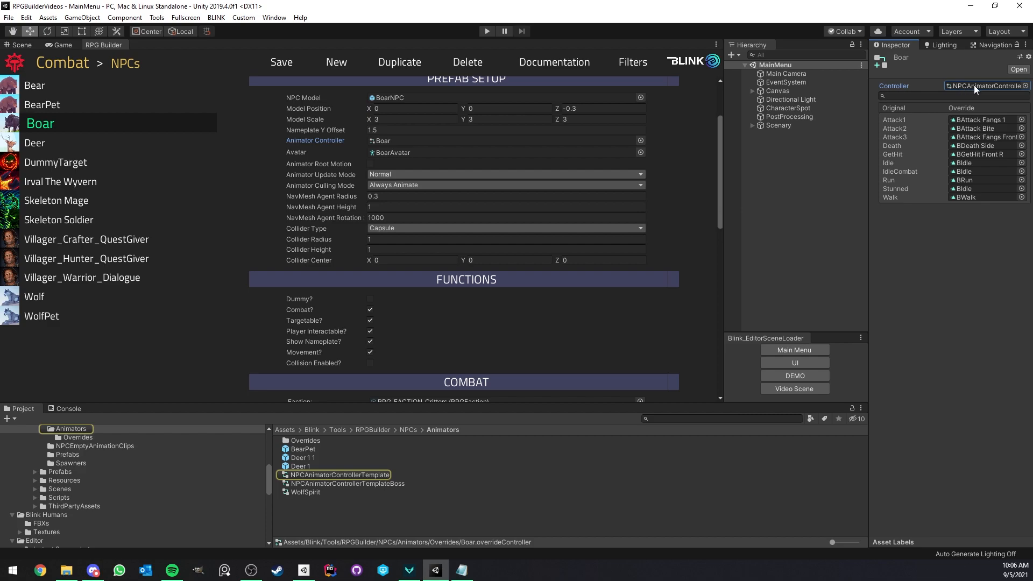
click(341, 475)
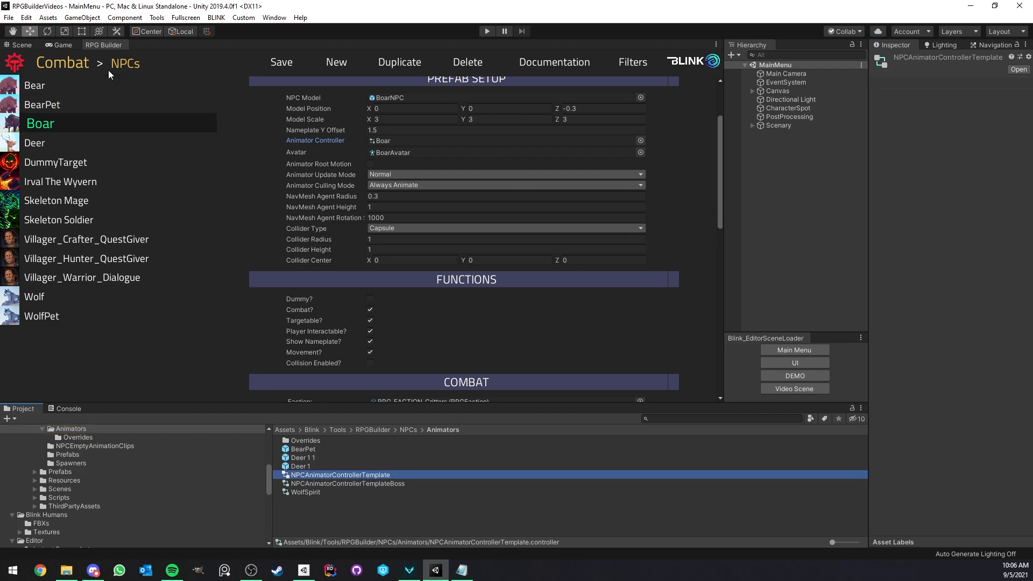
click(275, 17)
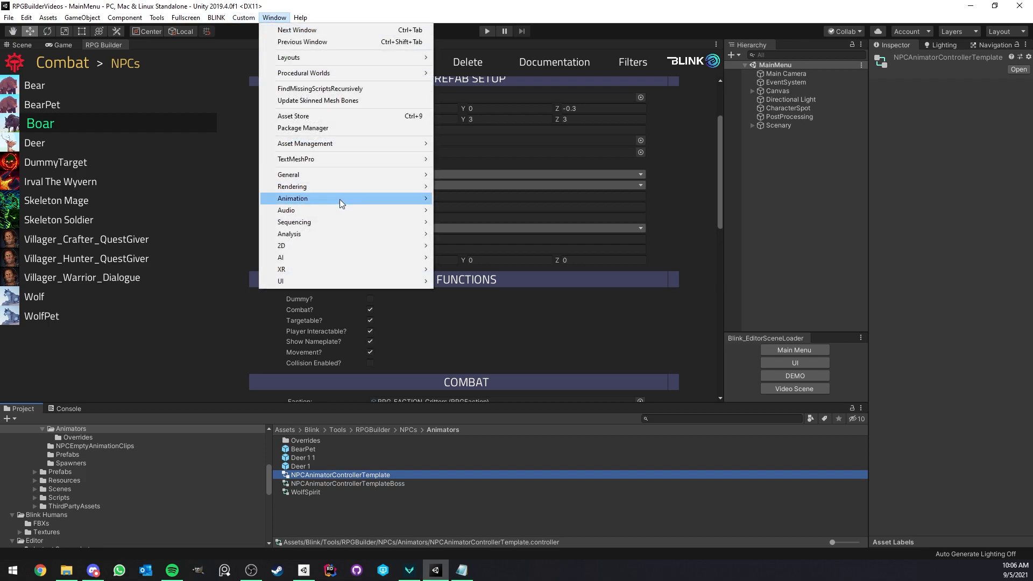
mouse_move(344, 214)
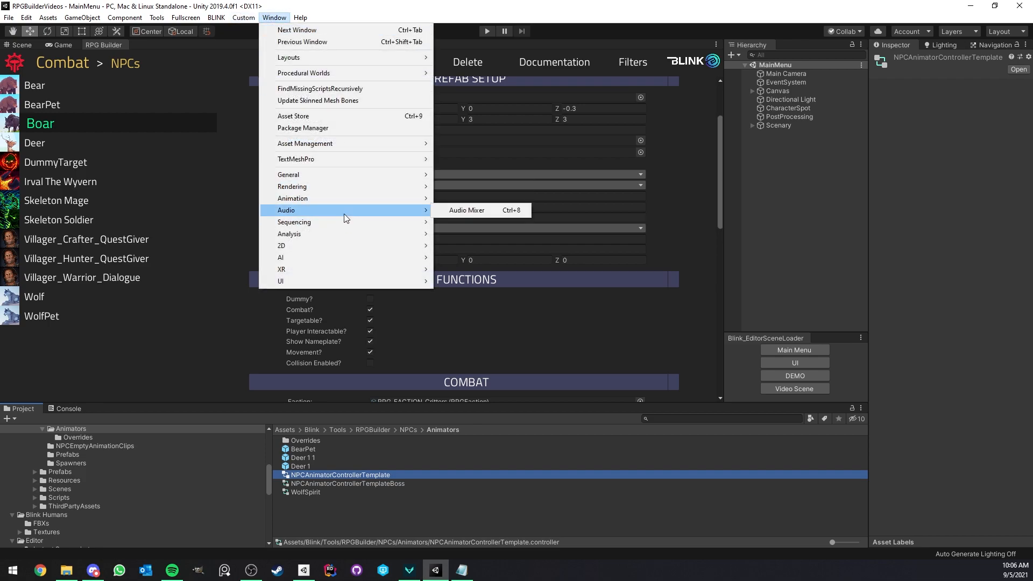
click(463, 210)
scroll(389, 140, down, 5)
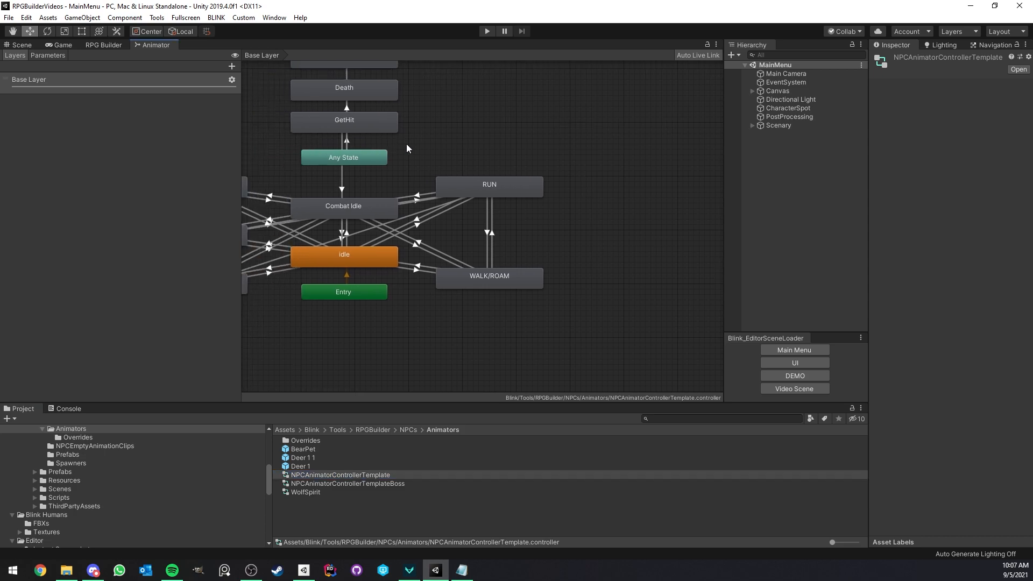
scroll(440, 186, up, 4)
mouse_move(427, 209)
middle_down()
mouse_move(458, 198)
mouse_move(435, 201)
middle_up()
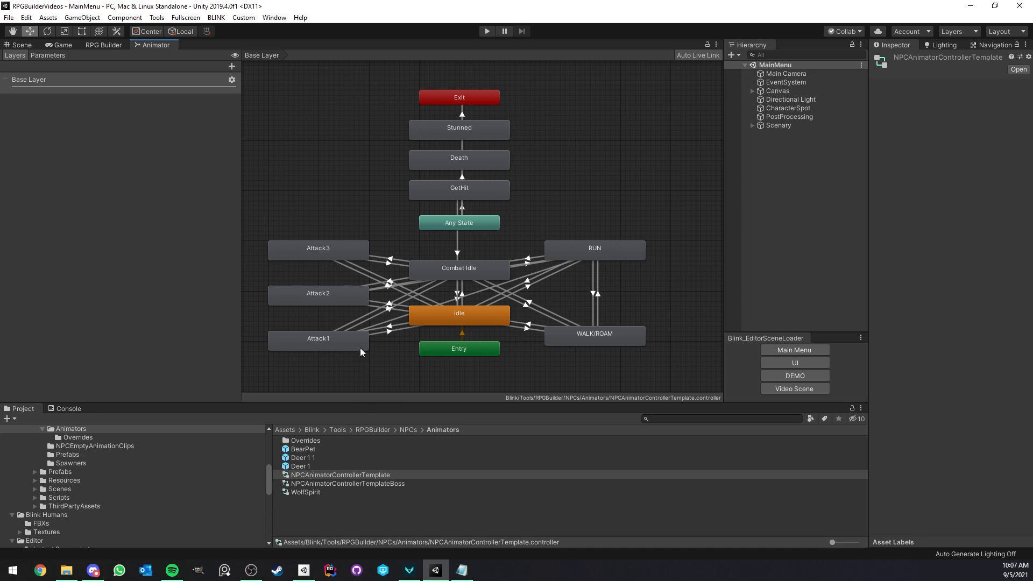
Step: Inspect the Stunned, Death, GetHit, Combat Idle and RUN states of the template controller
click(459, 132)
click(461, 161)
click(461, 190)
click(475, 267)
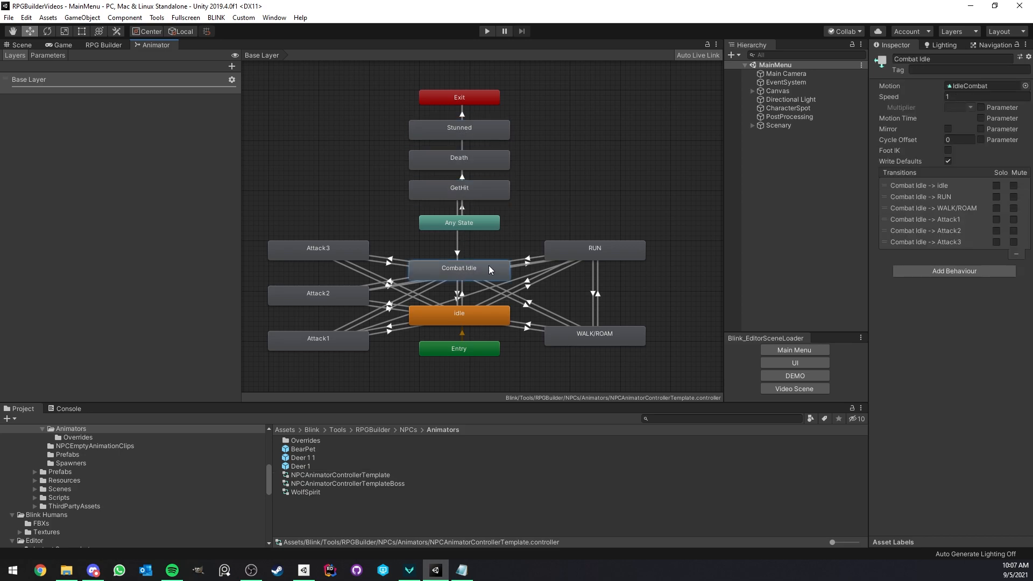
click(594, 245)
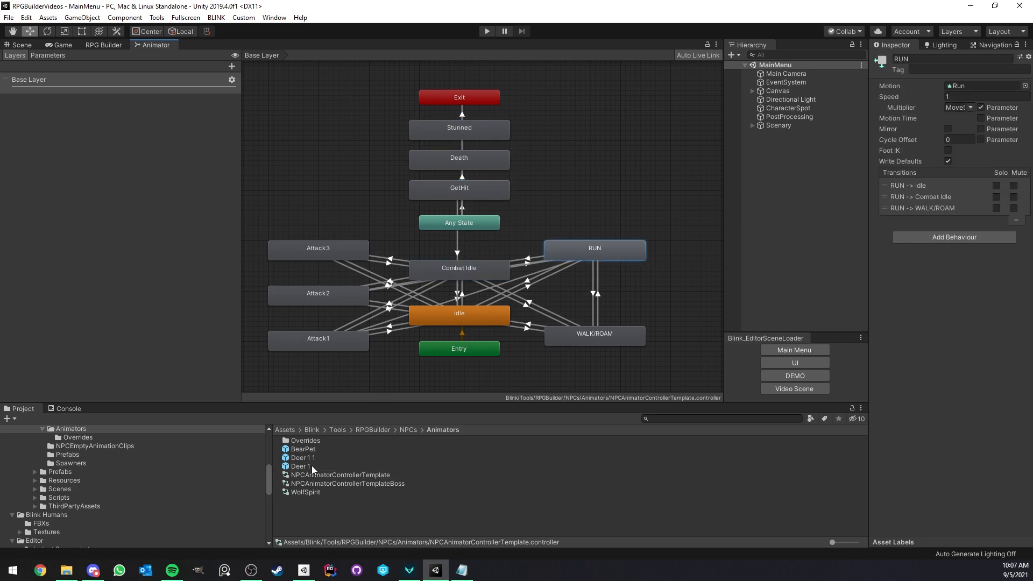
Step: Duplicate the Bear override controller in the Overrides folder and widen the Inspector to show its clips
click(103, 438)
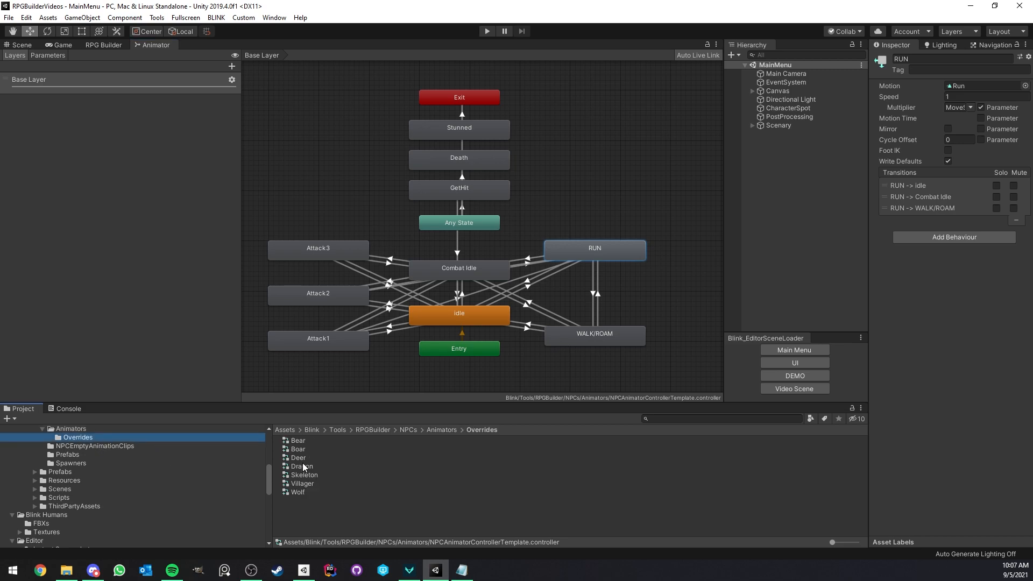
click(302, 440)
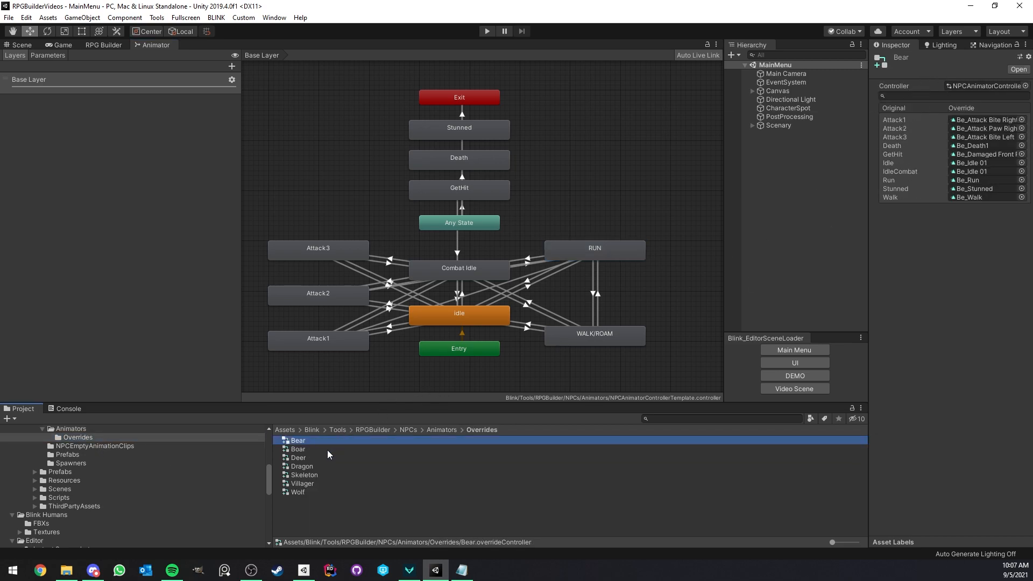
key(ctrl+d)
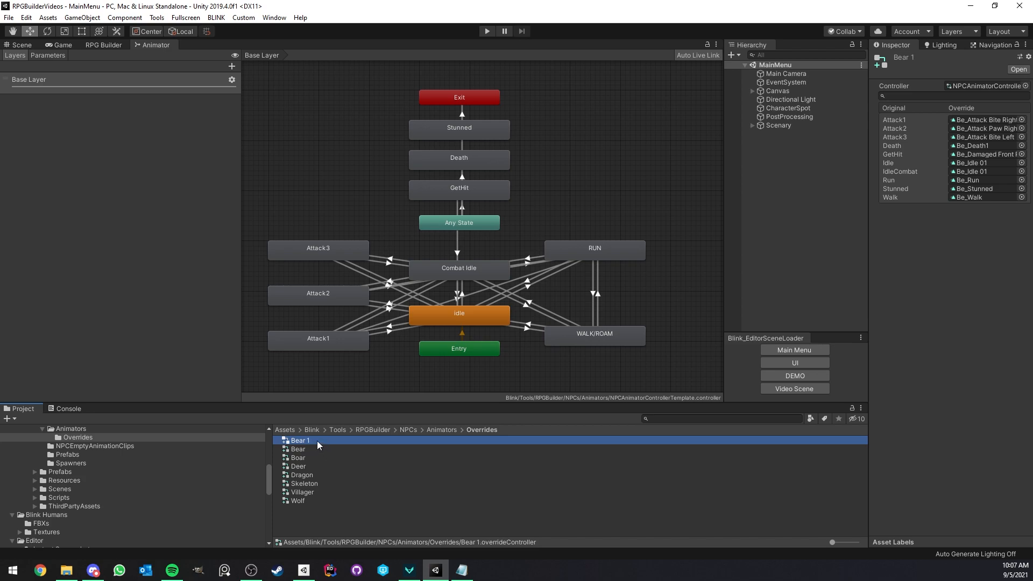
drag(868, 144, 858, 145)
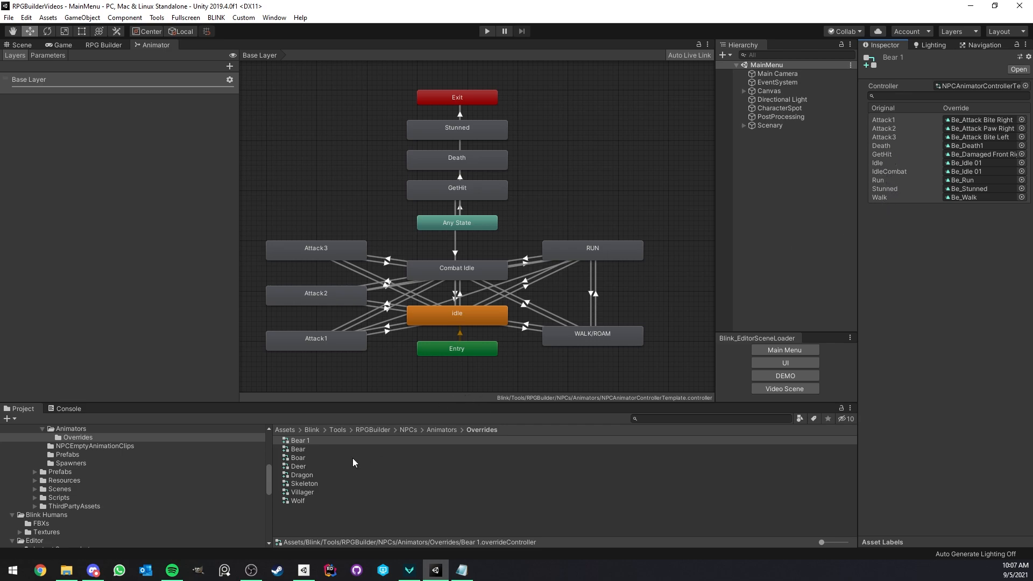
Step: Select the Boar override controller and locate its Attack1 clip, BAttack Fangs 1, in the project
click(319, 458)
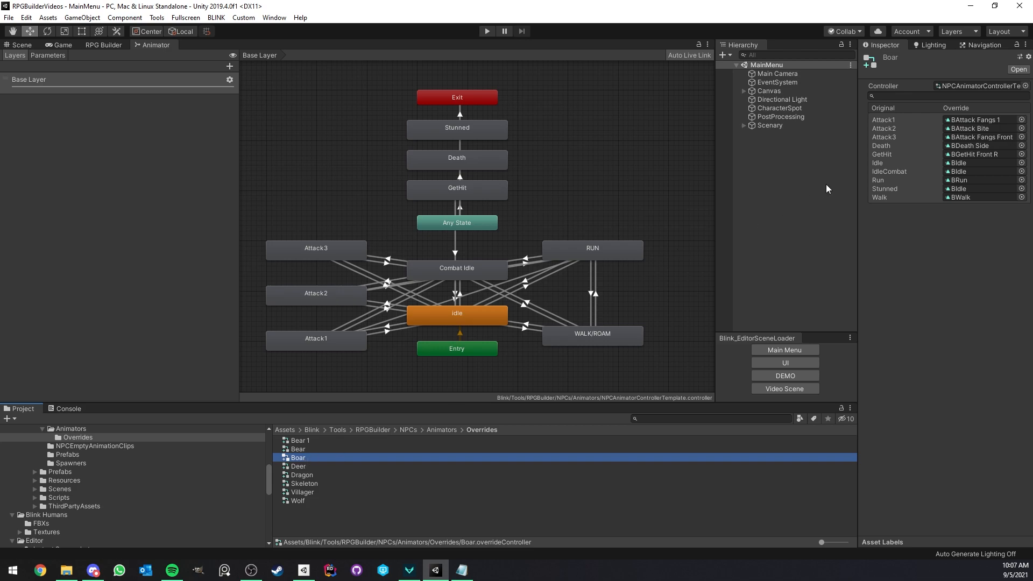
click(970, 120)
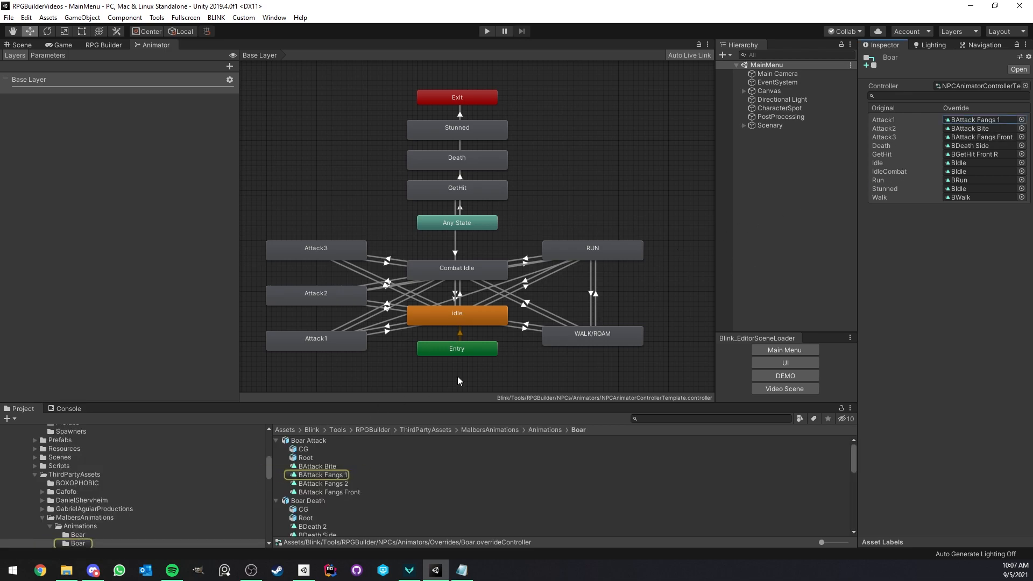
scroll(159, 484, down, 3)
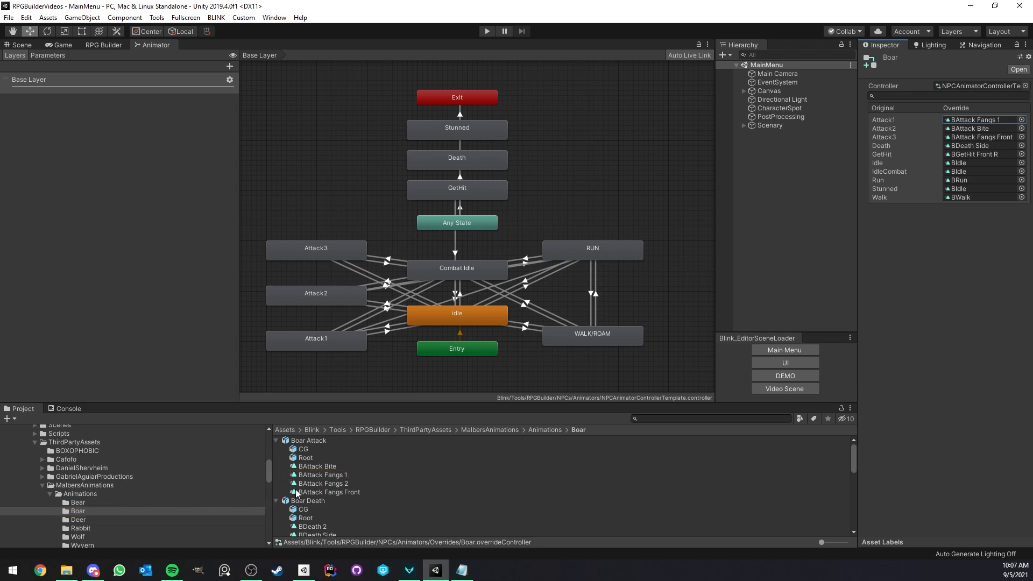
Step: Assign the Boar override from the NPCs Overrides folder as the Boar NPC's Animator Controller
click(104, 45)
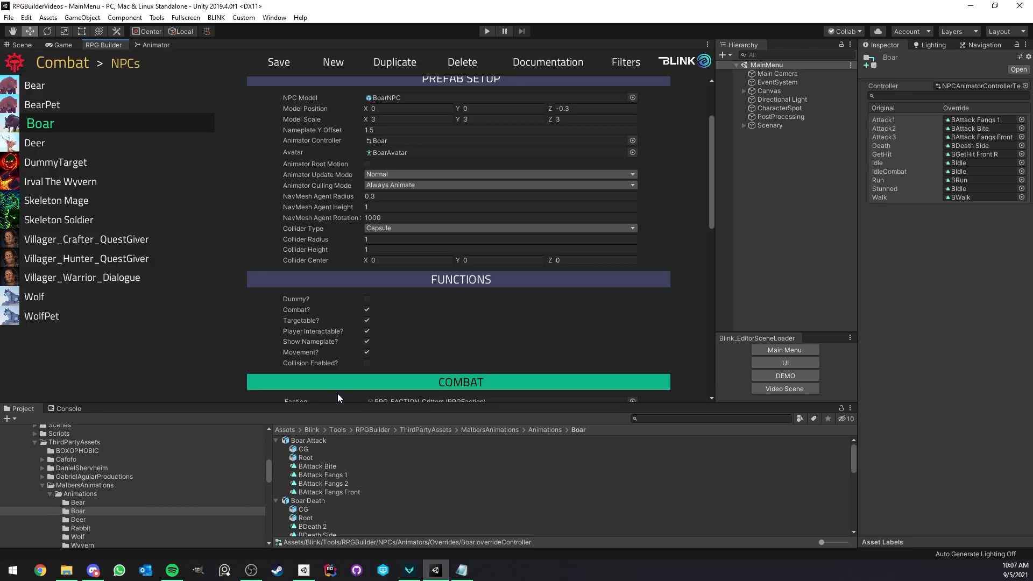
scroll(122, 478, up, 12)
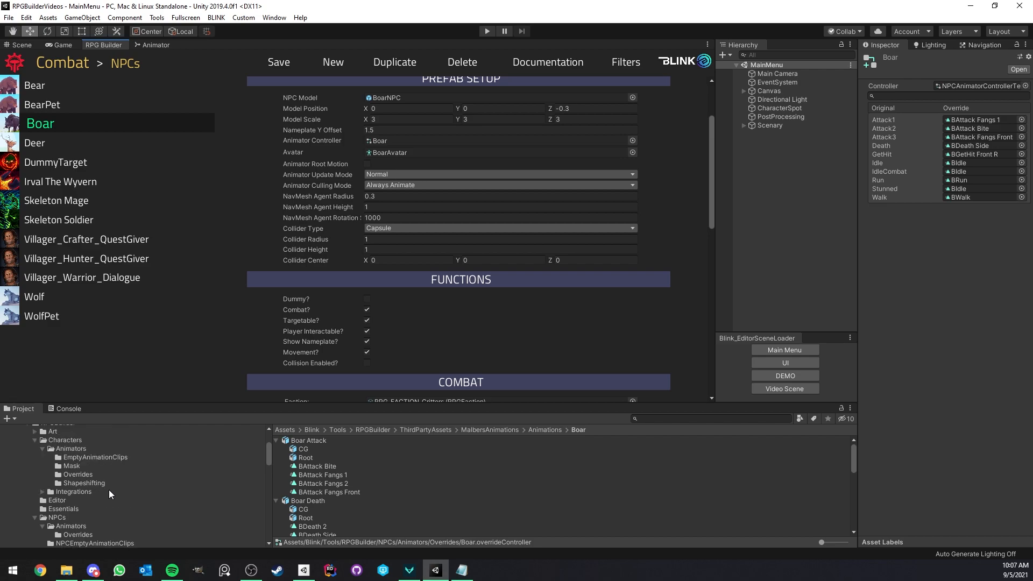
click(99, 501)
drag(310, 457, 380, 144)
Step: Compare the template controller's states, including Attack3, with the clips in the Boar override controller
click(156, 44)
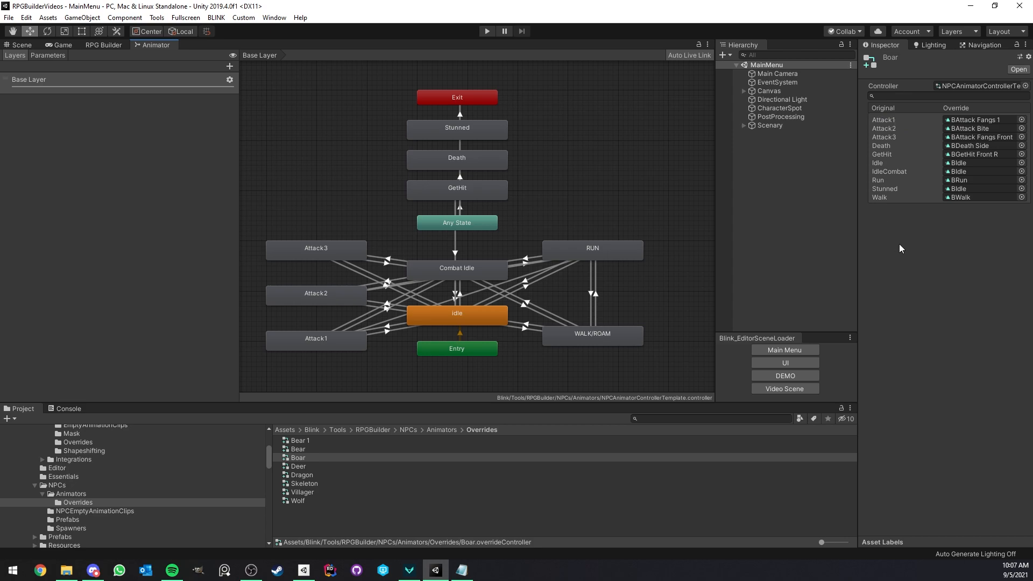
click(389, 171)
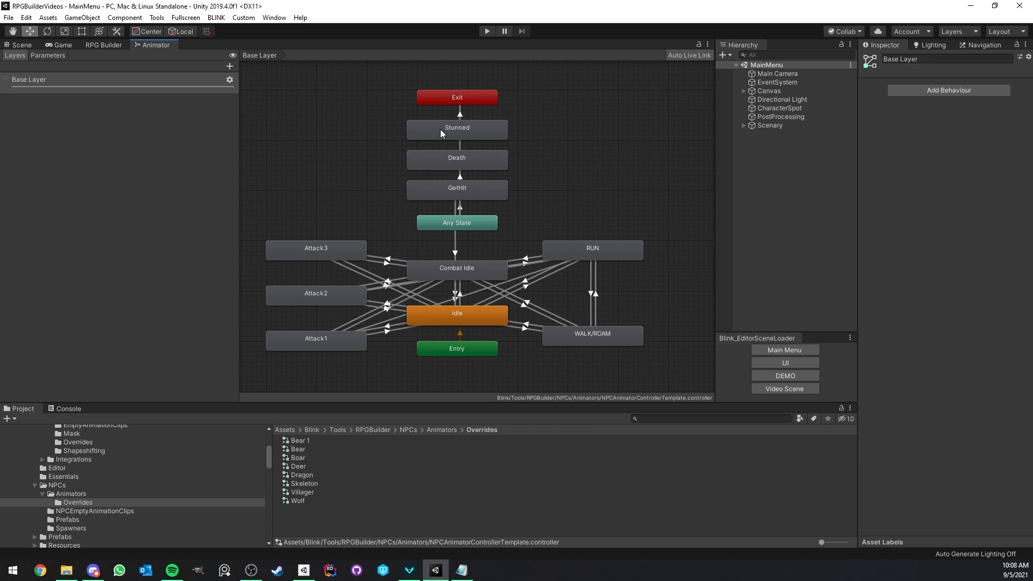
click(332, 252)
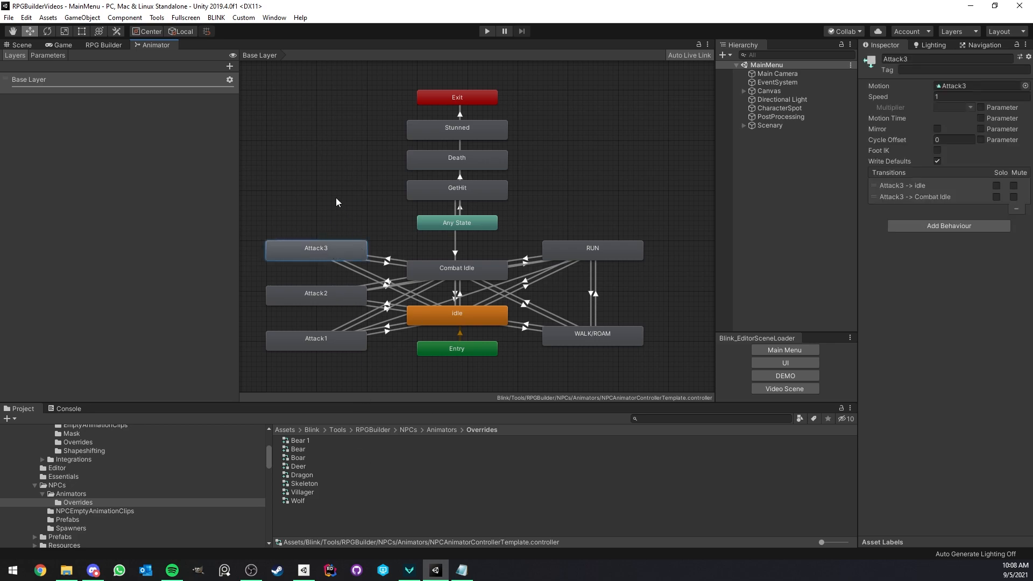
click(360, 184)
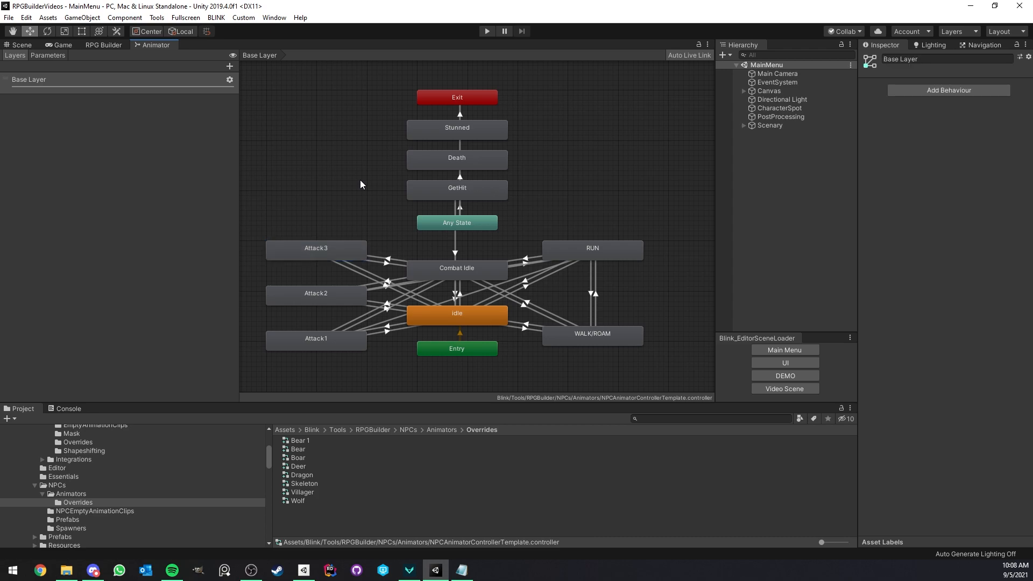
click(314, 458)
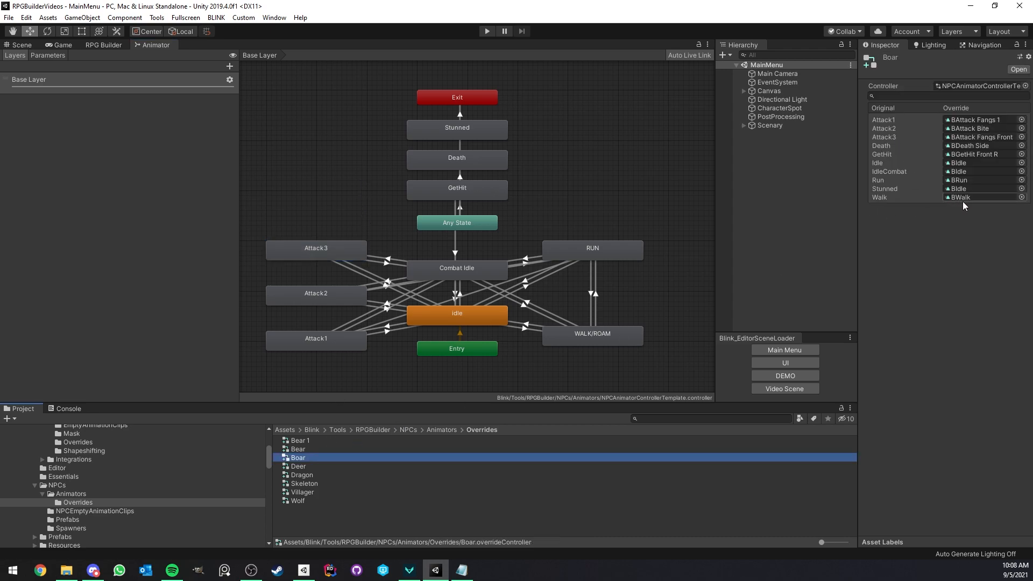
Step: Return to the Boar NPC settings and locate its assigned BoarAvatar in the Boar Models folder
click(110, 46)
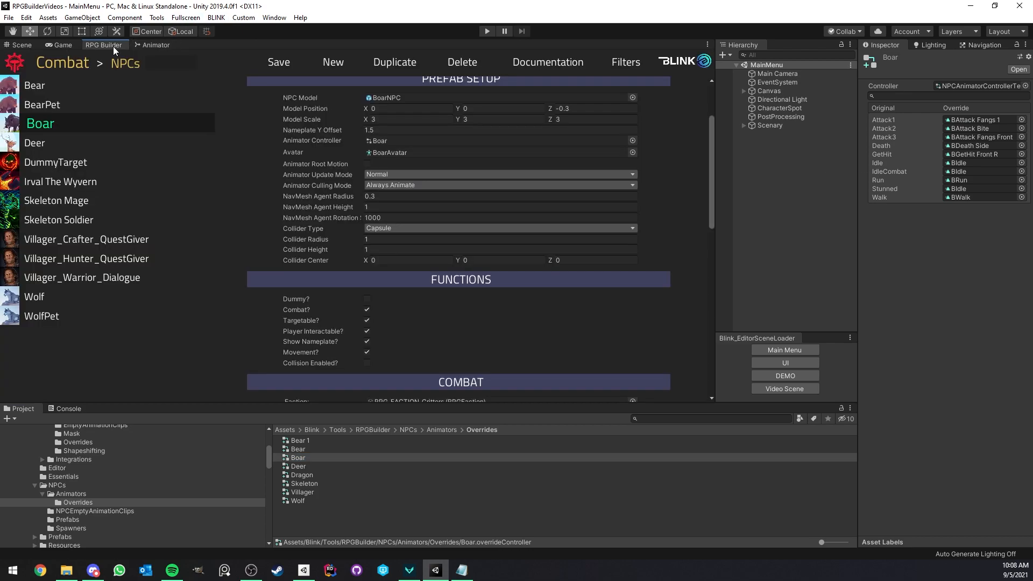
click(387, 154)
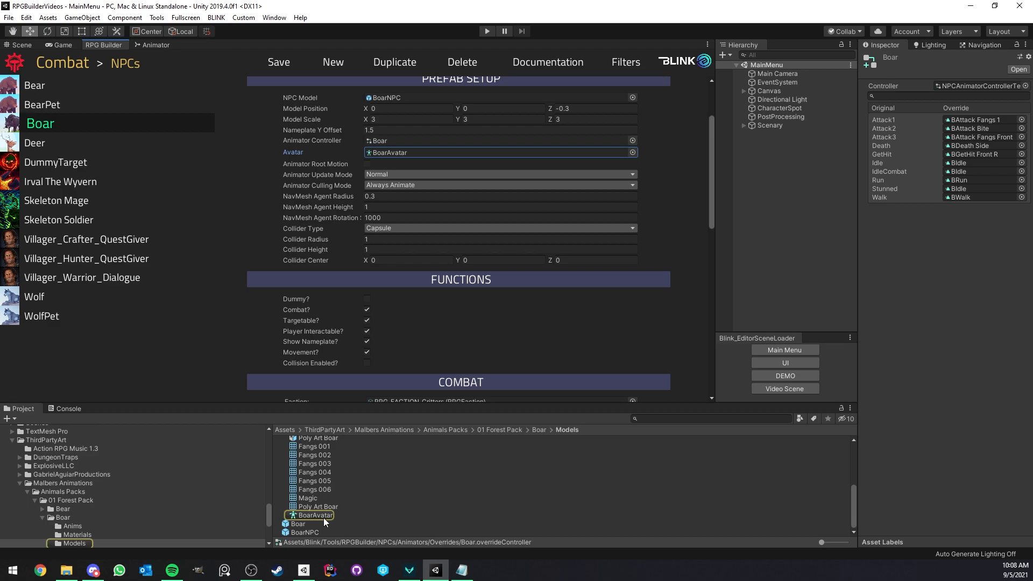
scroll(323, 512, up, 4)
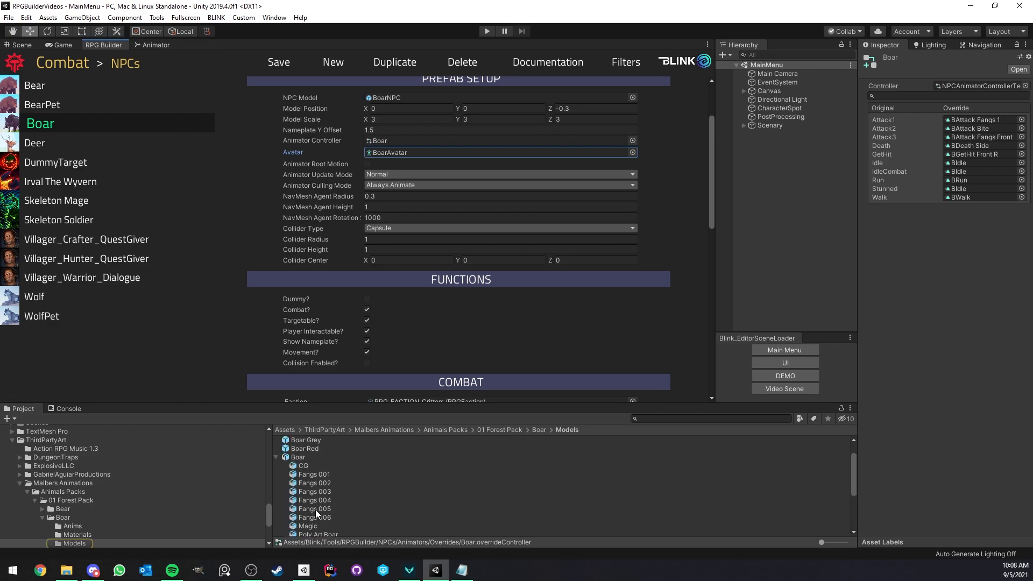
scroll(315, 500, down, 4)
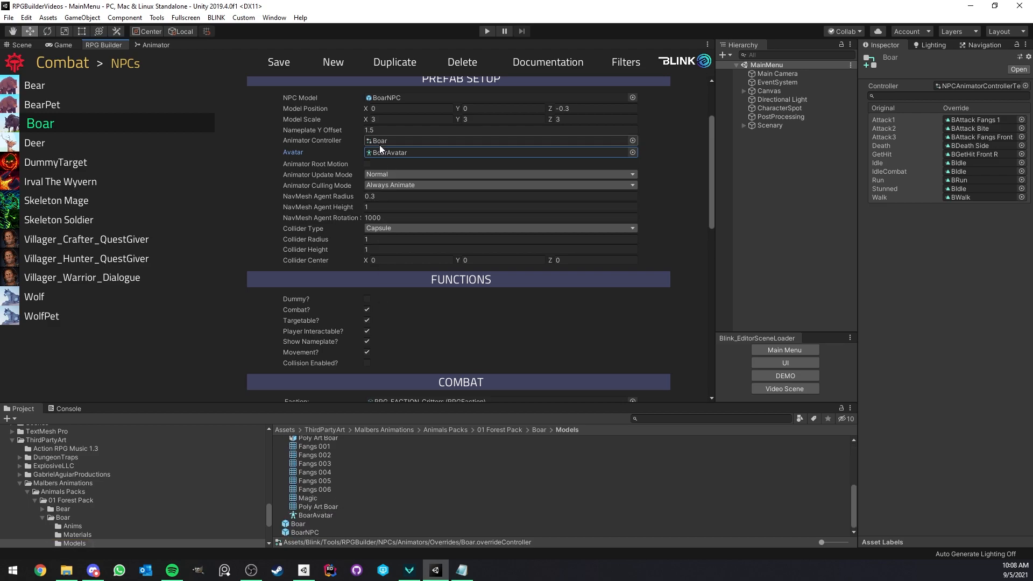
Step: Maximize the RPG Builder window and review the Boar's NavMesh Agent radius, height and rotation settings
right_click(110, 44)
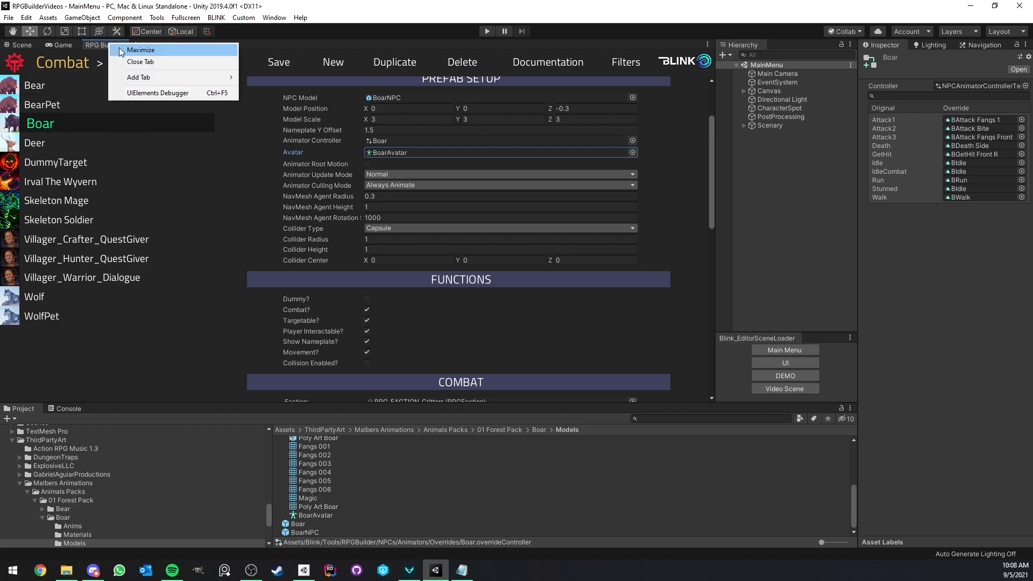
click(129, 49)
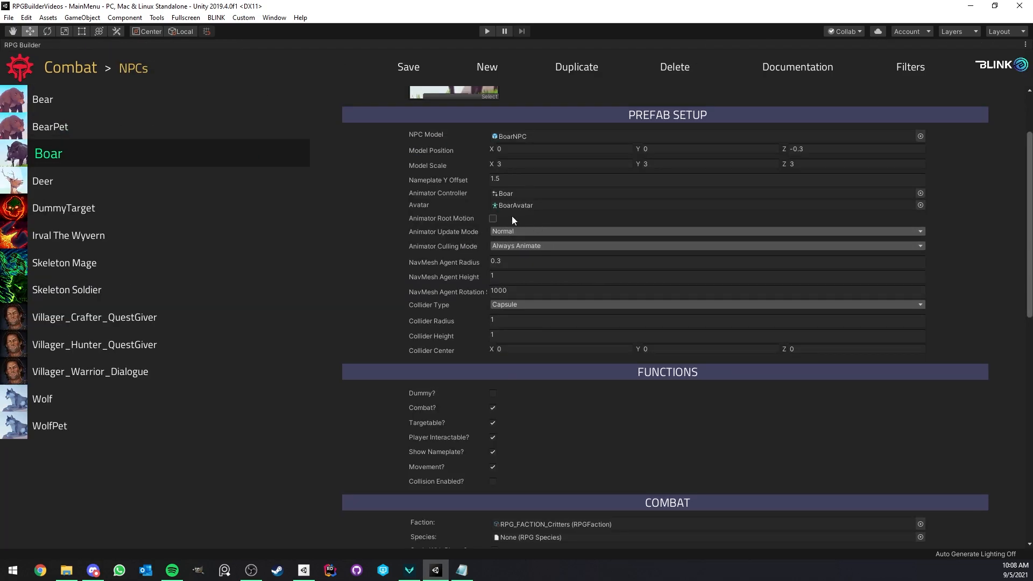
click(527, 266)
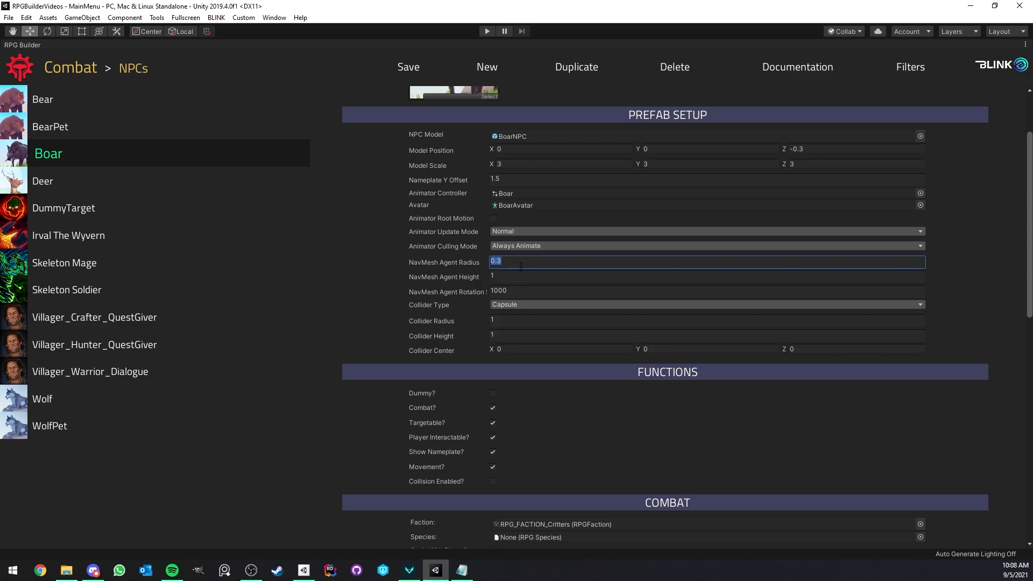
click(509, 277)
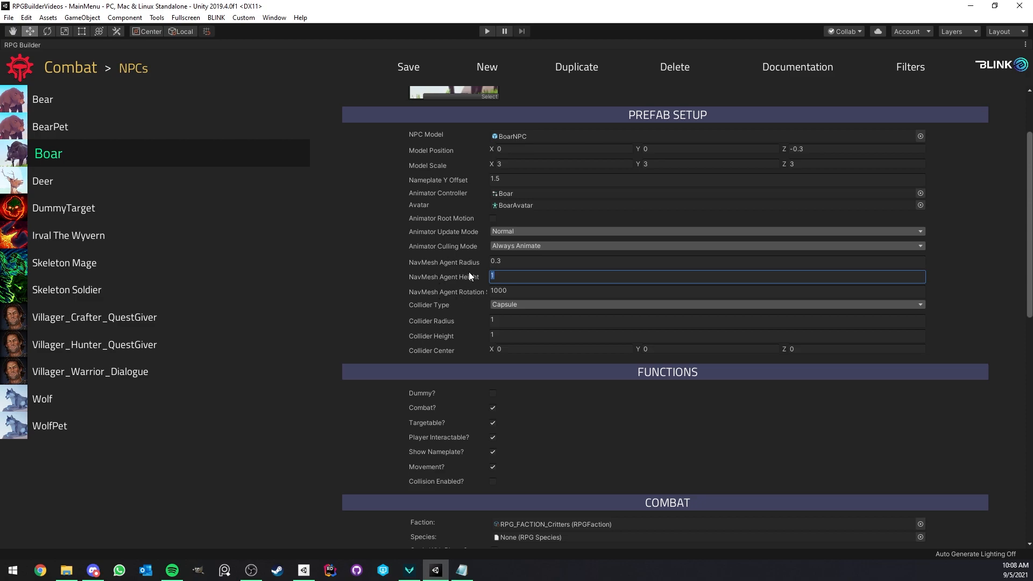
click(508, 263)
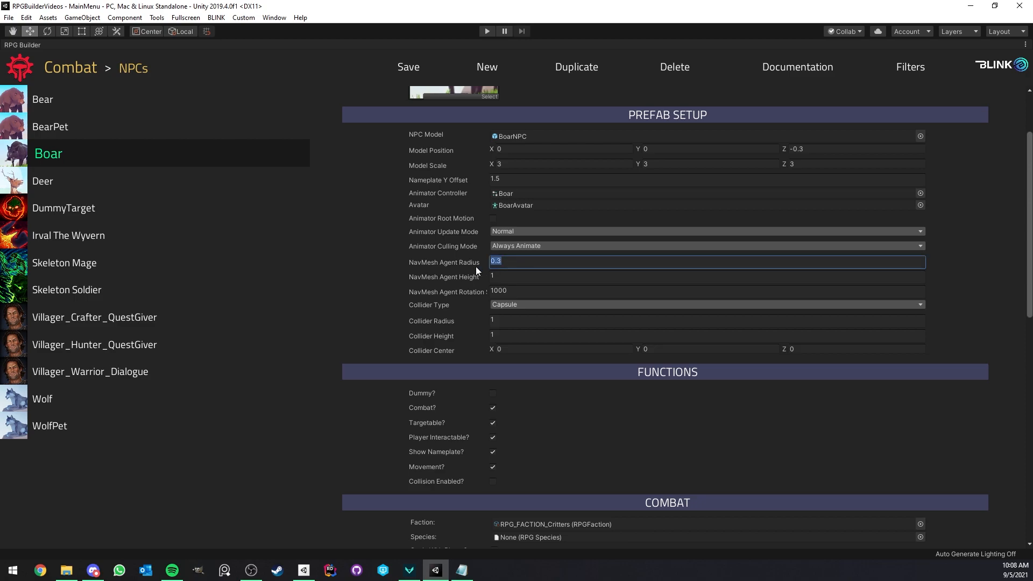
click(507, 277)
click(517, 289)
text(1000)
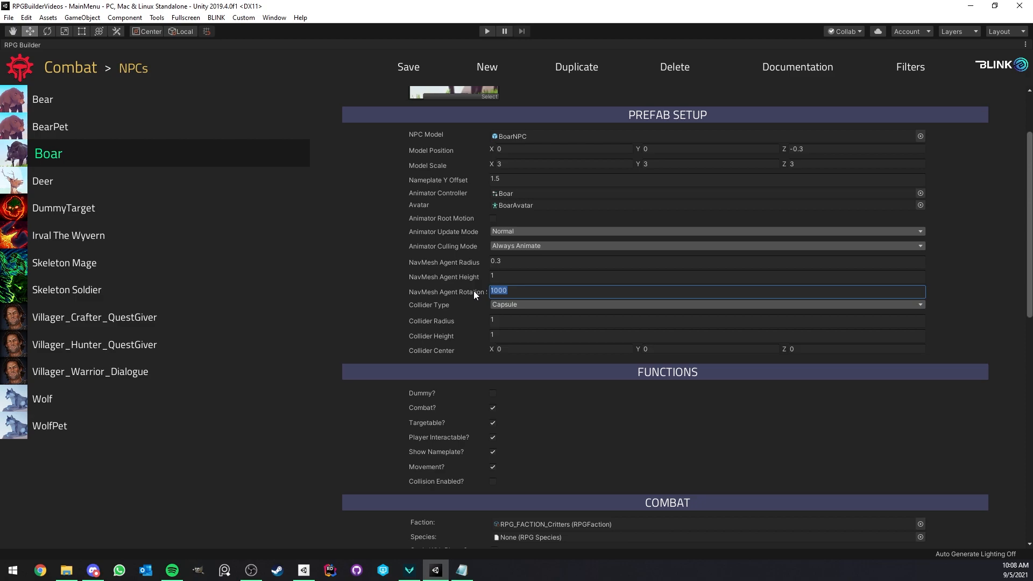
Step: Try the Sphere option for the Boar's Collider Type, and return it to Capsule
click(508, 305)
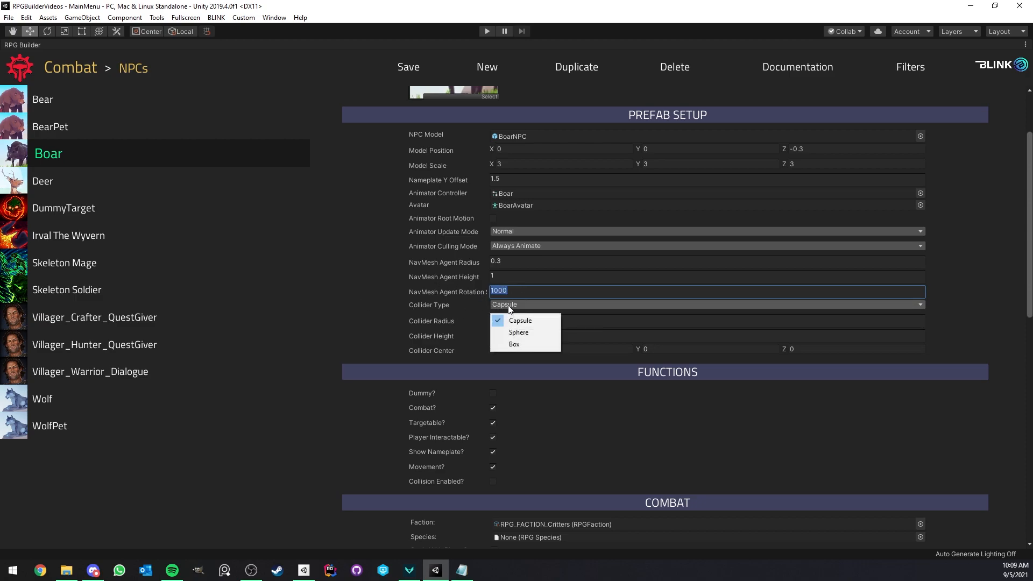
click(532, 330)
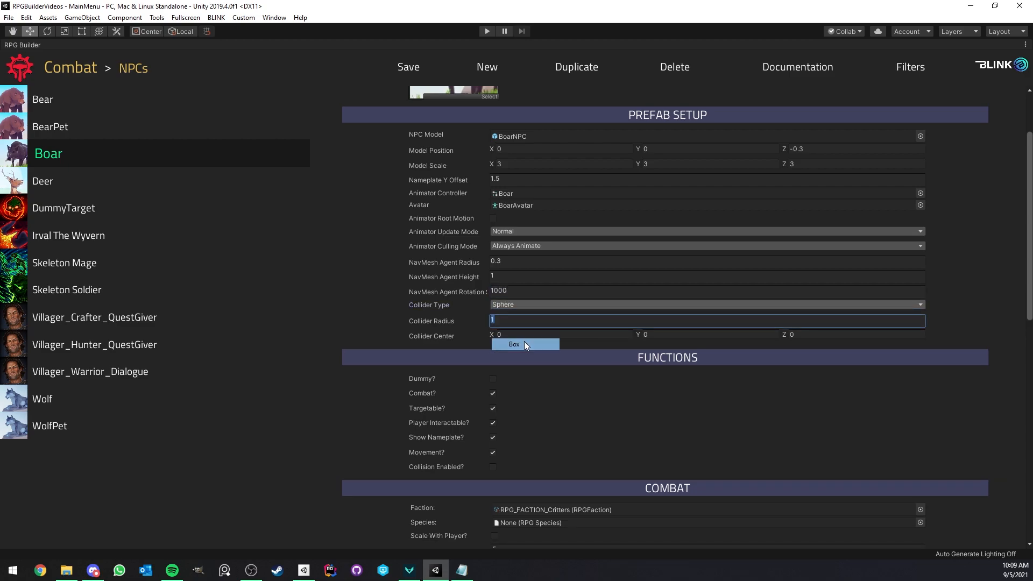
click(512, 304)
click(525, 319)
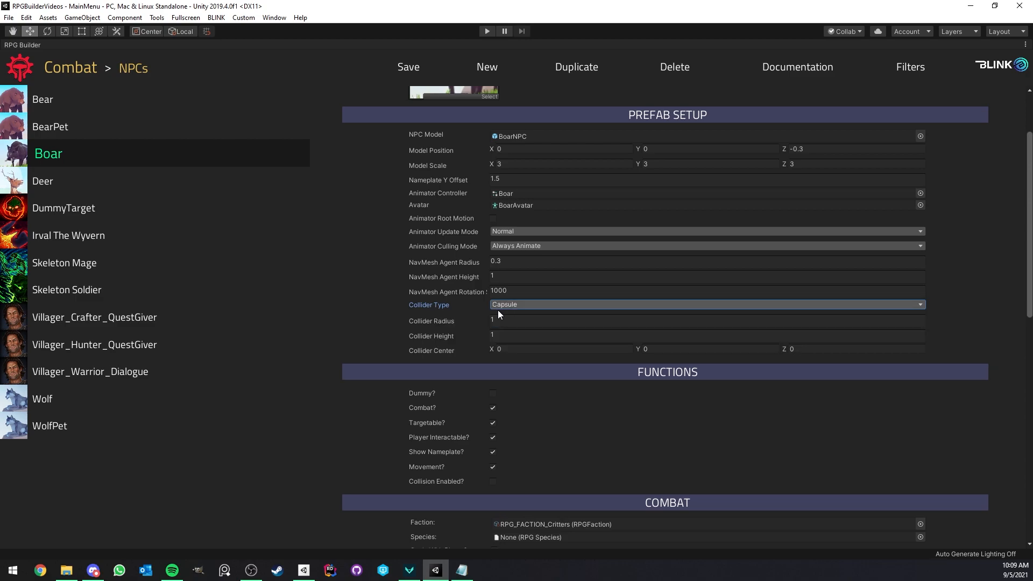
Step: Review the Boar's collider radius and height, and look over its Functions and Combat settings
scroll(495, 310, down, 3)
click(509, 257)
click(507, 270)
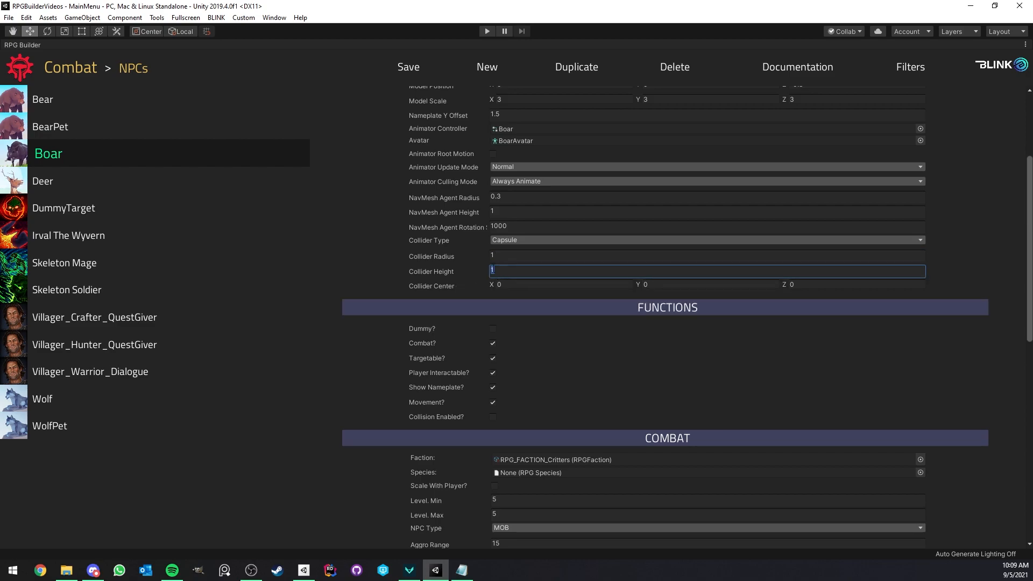
scroll(491, 266, down, 3)
scroll(585, 273, down, 3)
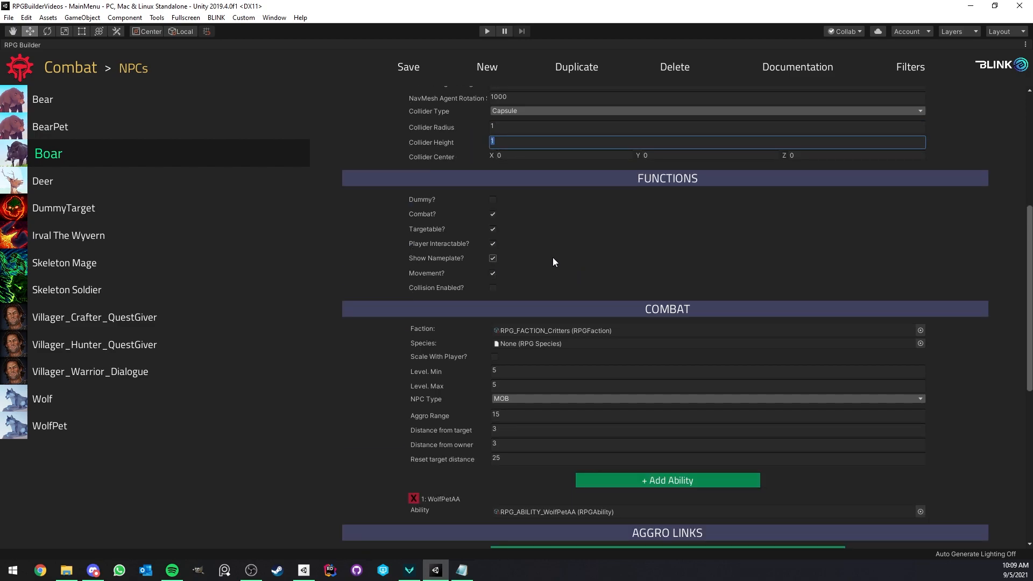
scroll(524, 225, up, 9)
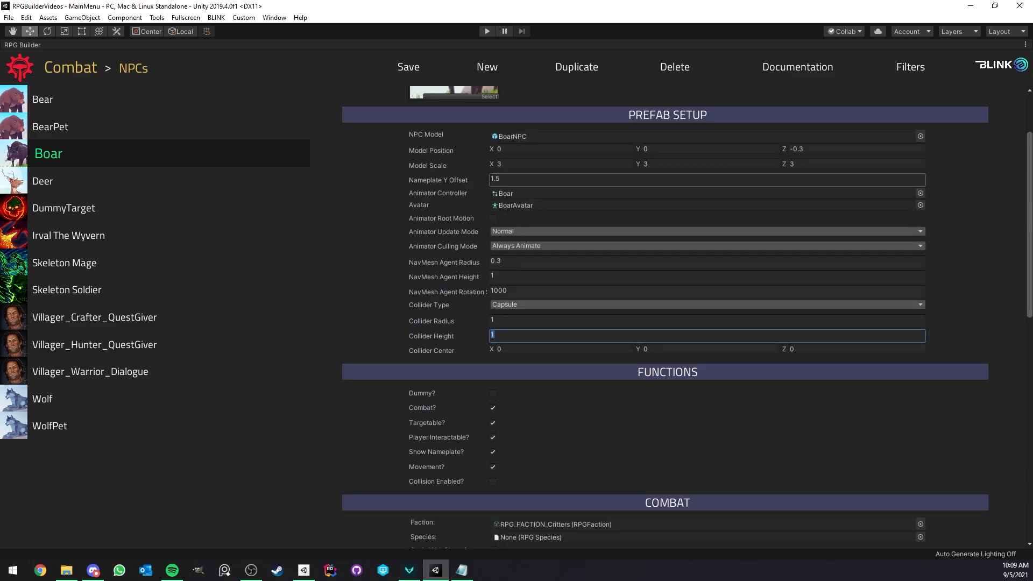
Step: Collapse the Prefab Setup section and examine the Dummy and Combat functions and the available NPC Type options
click(470, 114)
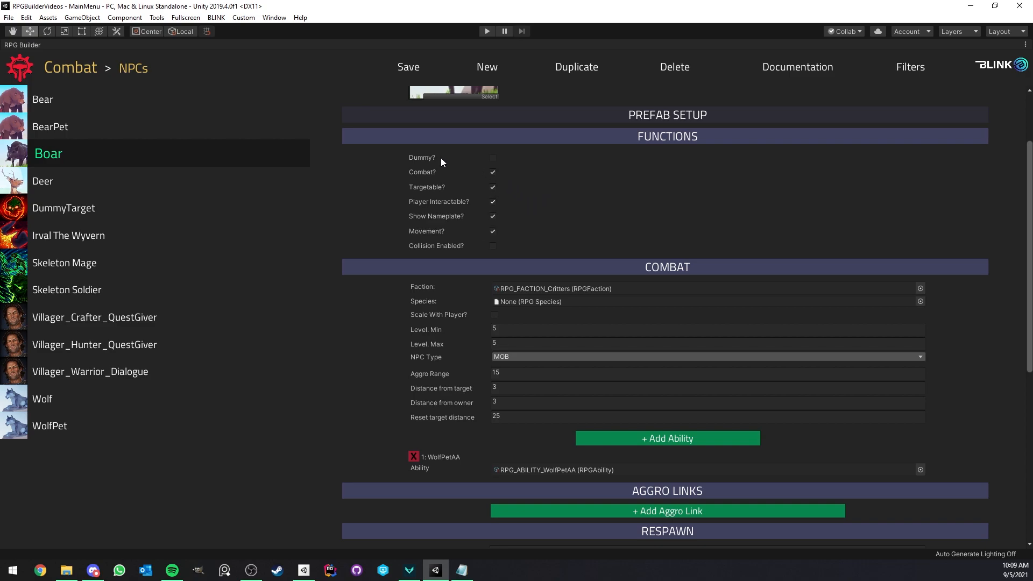
click(493, 159)
click(518, 173)
mouse_move(465, 176)
click(503, 356)
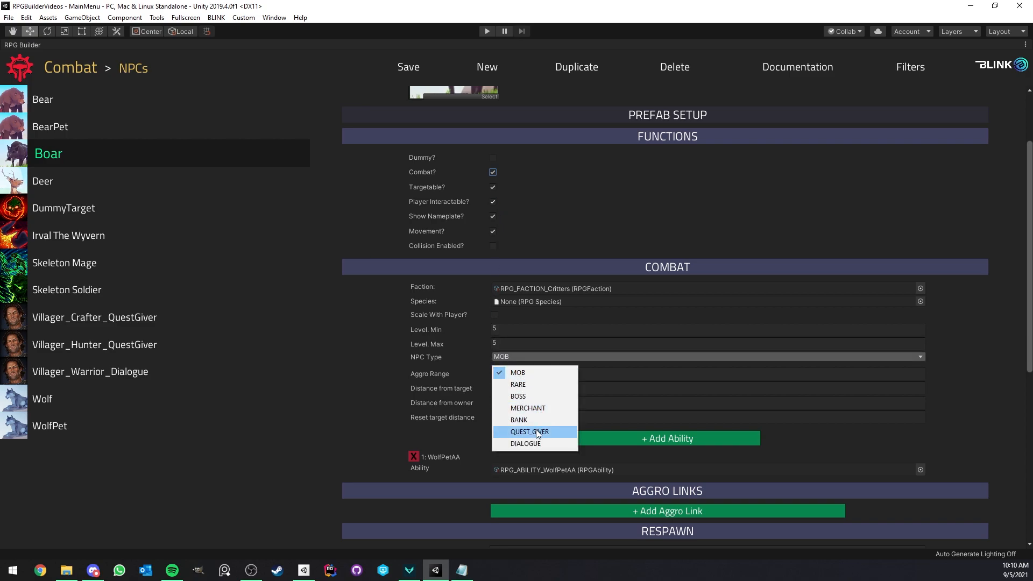
click(350, 229)
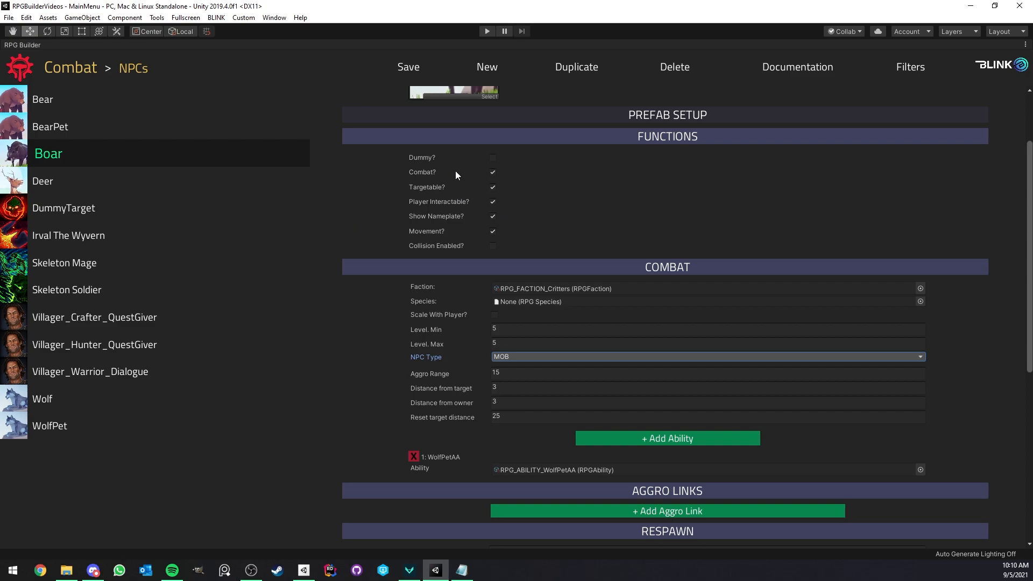
Step: Check the Collision Enabled option and collapse the Functions section to focus on the Boar's Combat settings
click(493, 246)
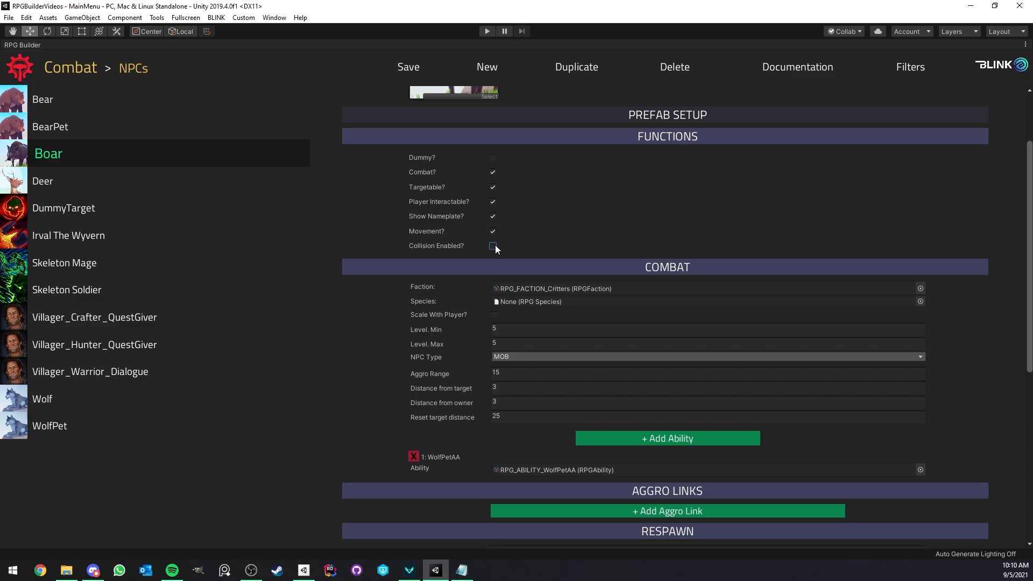
scroll(543, 227, down, 5)
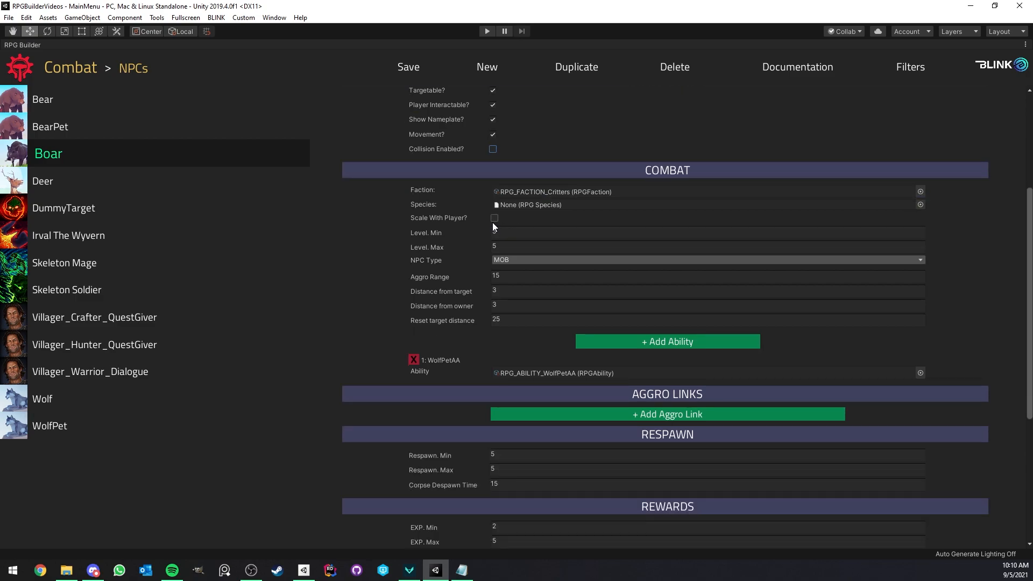
scroll(458, 163, up, 6)
click(455, 165)
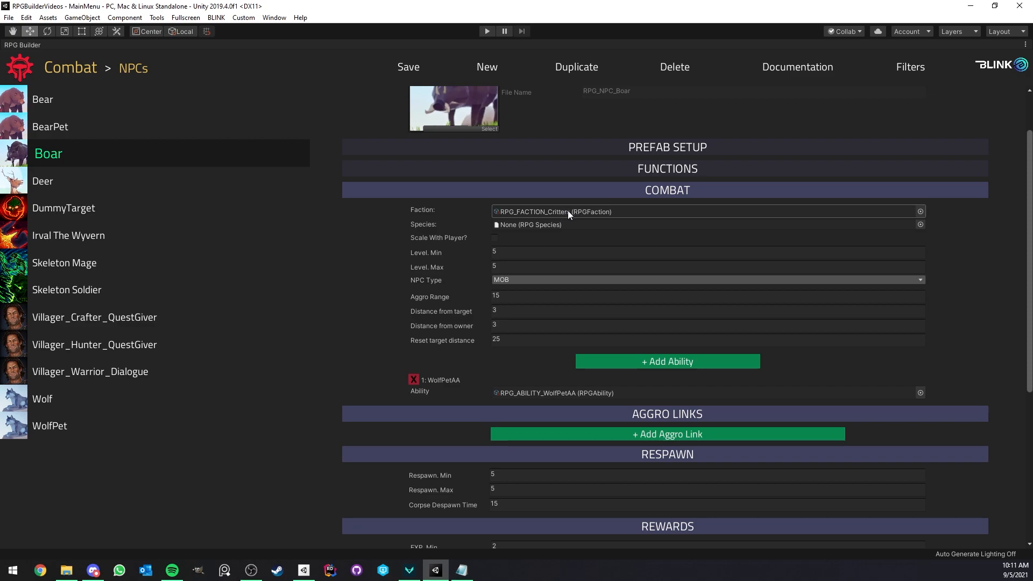
Step: Open the Factions module and examine the Critters faction's stances and its interactions with the other factions
click(76, 70)
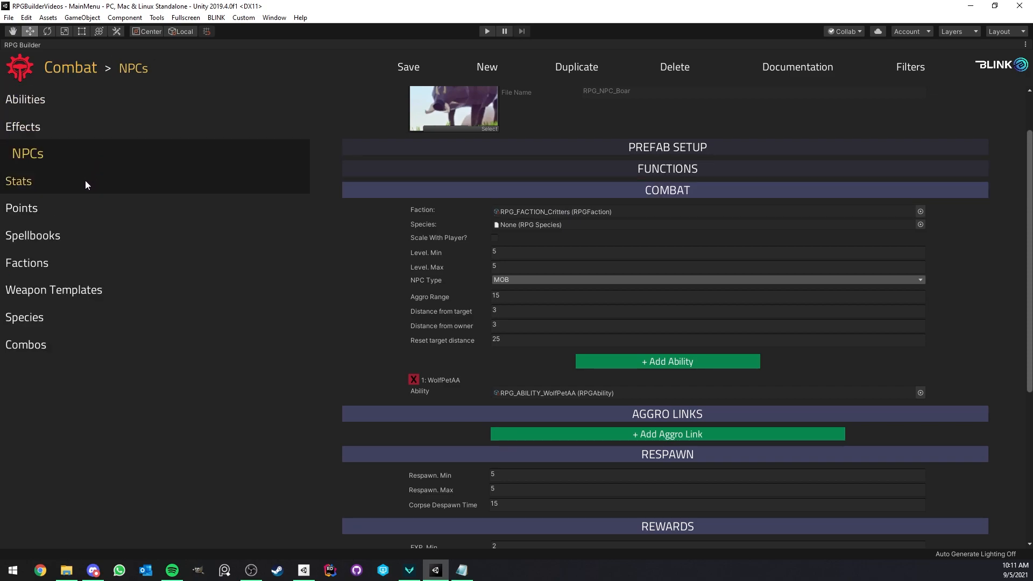
click(70, 264)
click(460, 140)
click(472, 124)
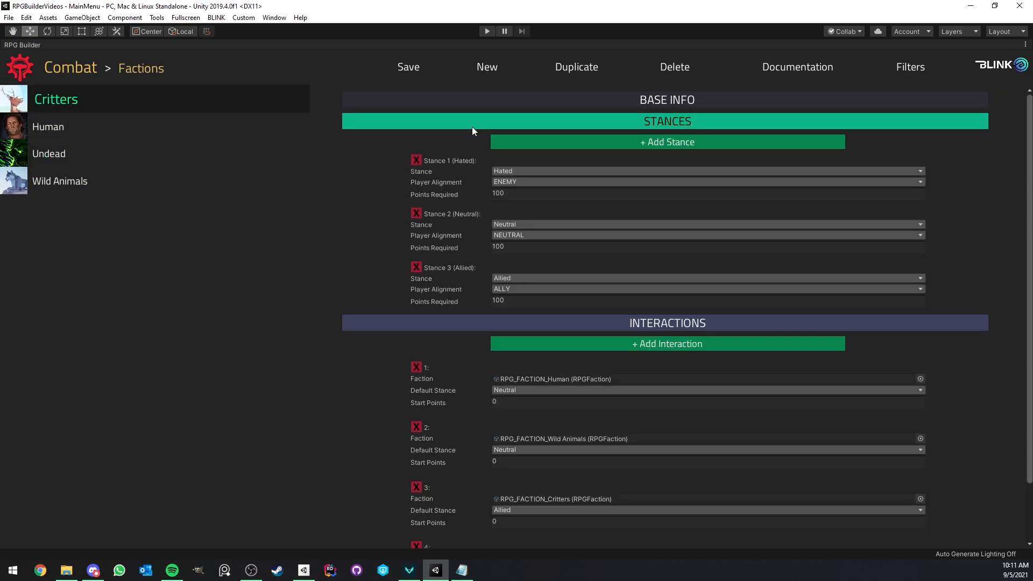
scroll(499, 279, down, 3)
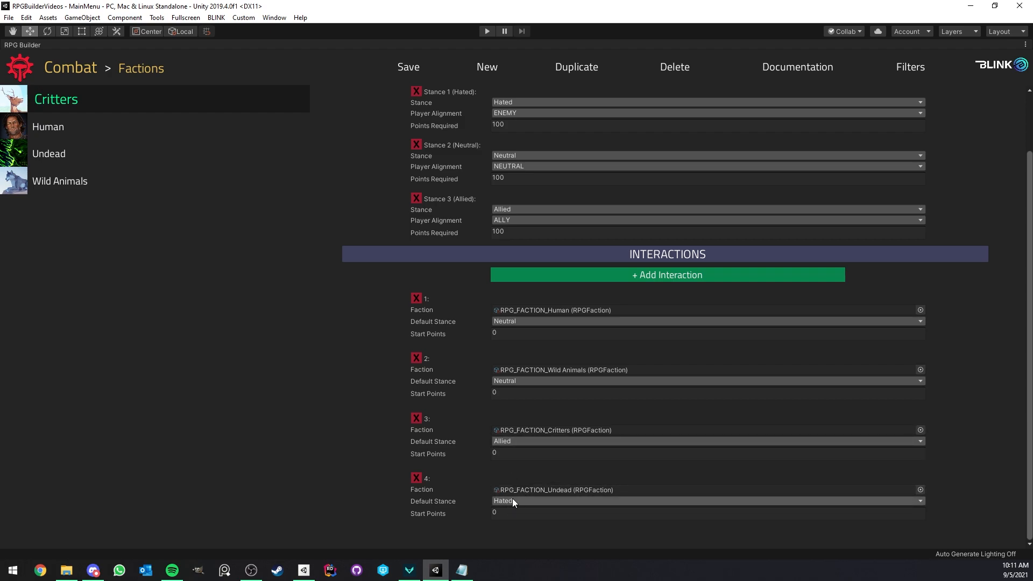
scroll(486, 258, up, 3)
scroll(543, 321, down, 2)
scroll(541, 331, up, 3)
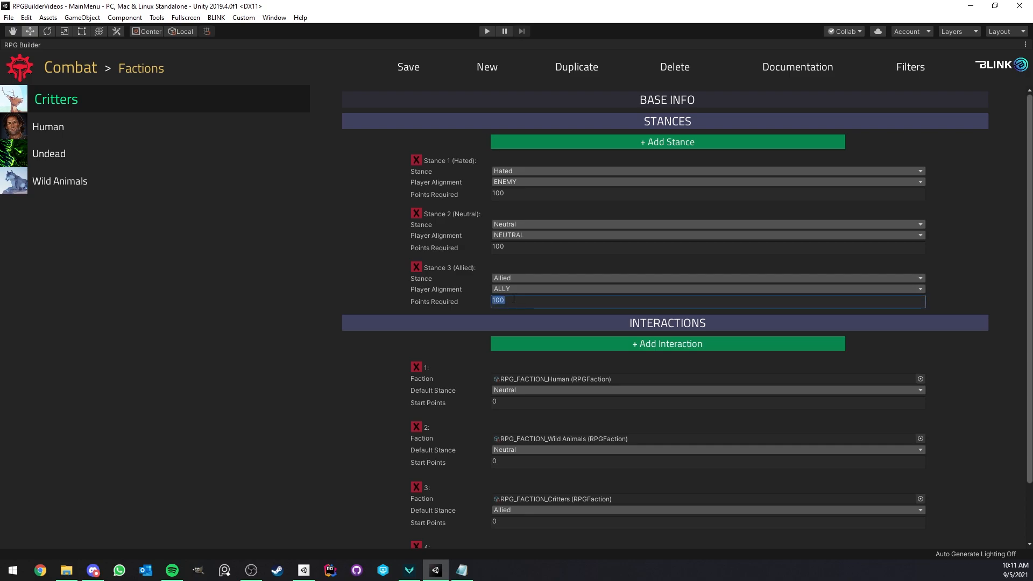
Step: Restore the docked editor layout, run the game, enter the demo scene and walk the character toward the boars
right_click(51, 45)
click(60, 50)
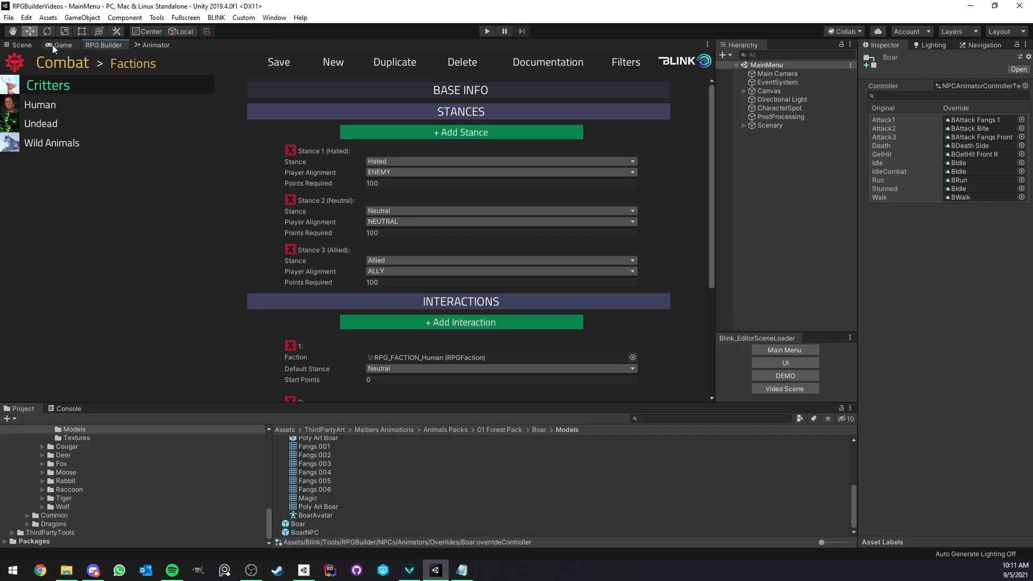
click(486, 31)
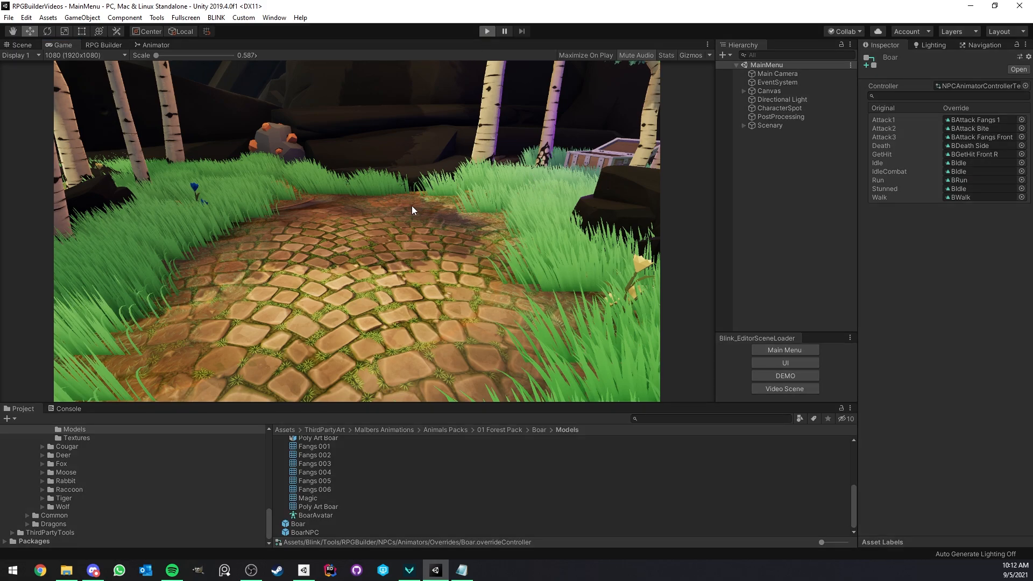
click(353, 248)
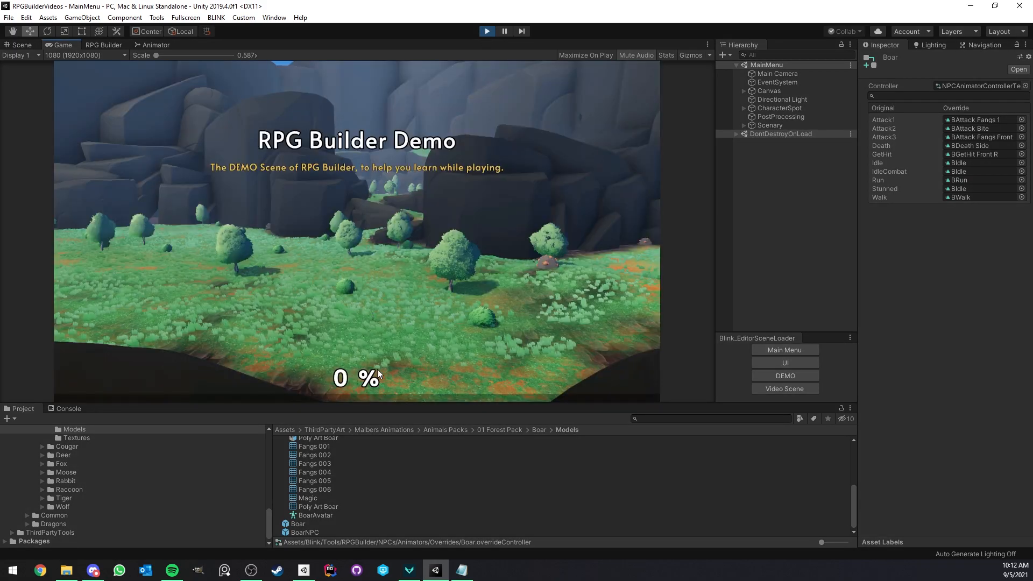
click(345, 225)
key(w)
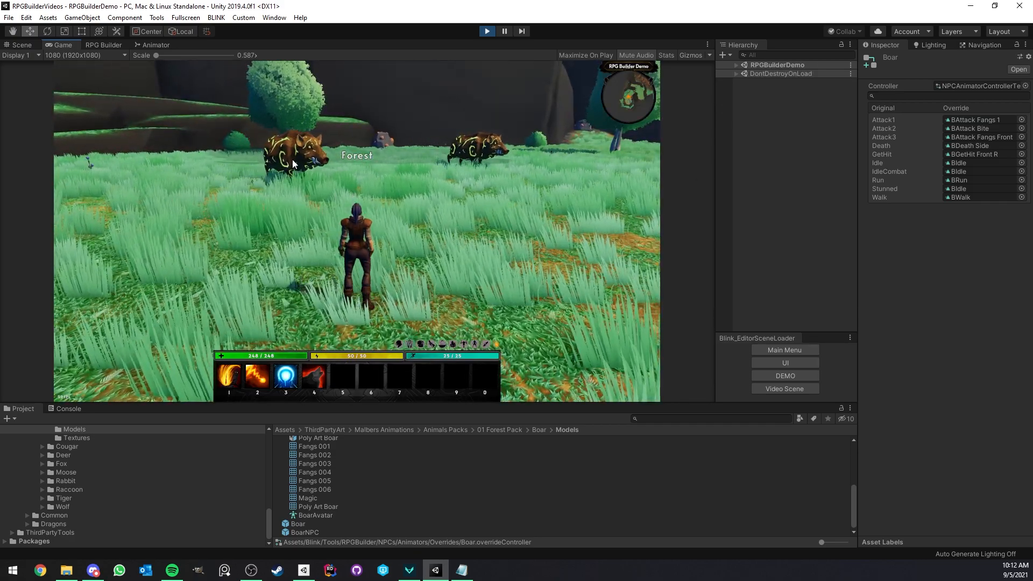
Step: Target the nearest boar and show the combat options of the in-game developer panel
click(292, 159)
key(F1)
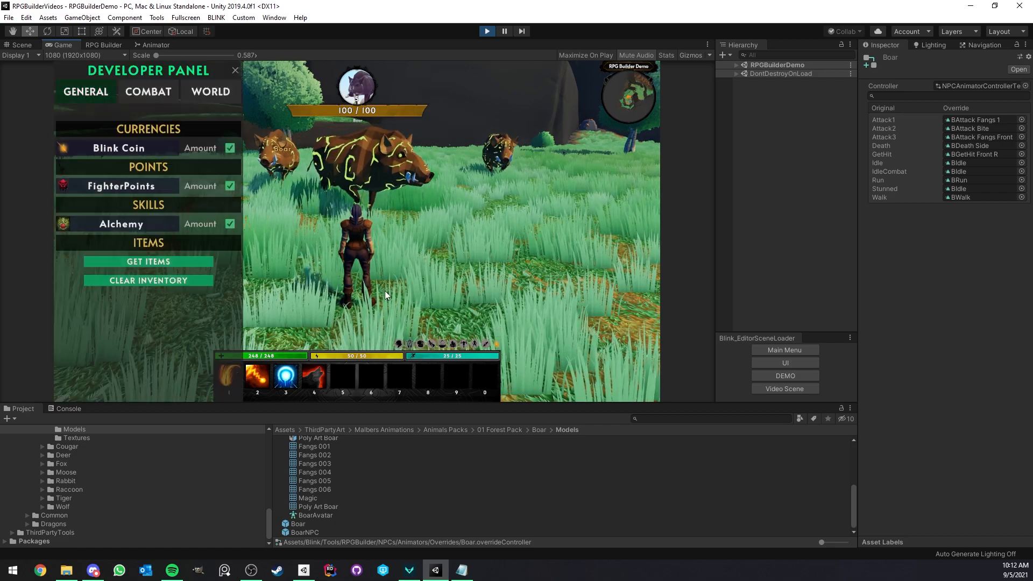
click(150, 102)
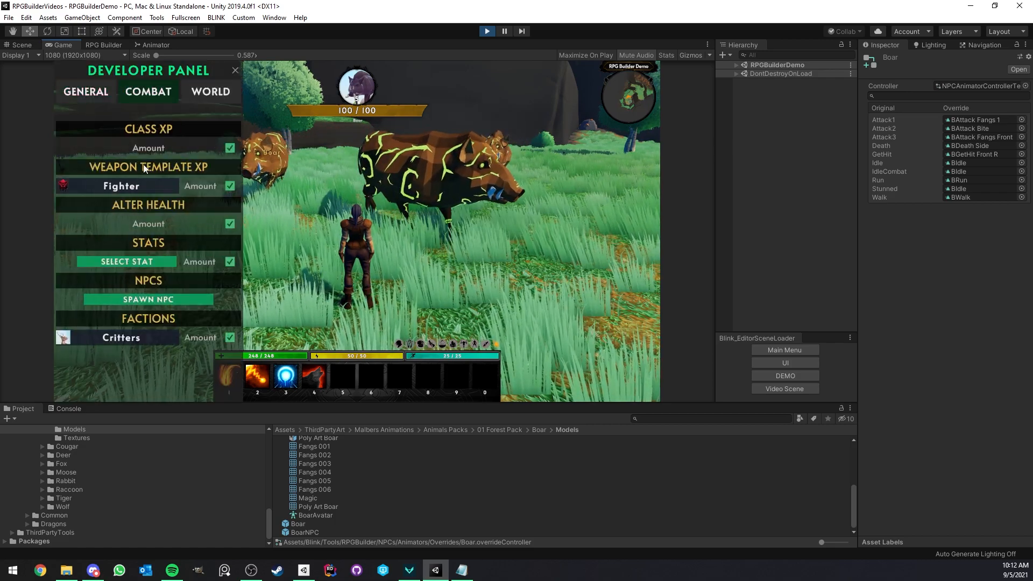
click(150, 298)
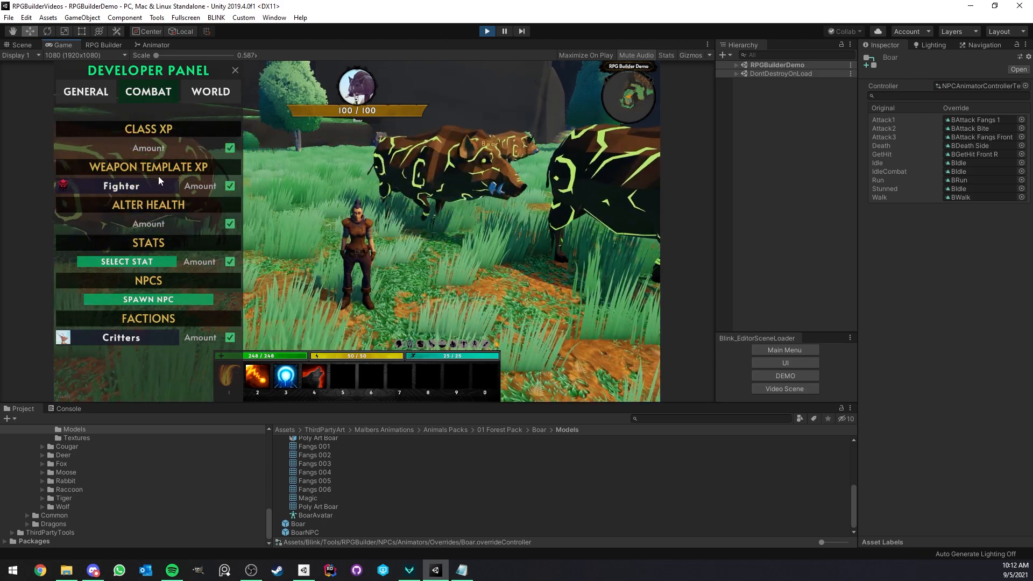
Step: Grant the character 250 Critters faction points and close the developer panel
click(138, 340)
click(137, 340)
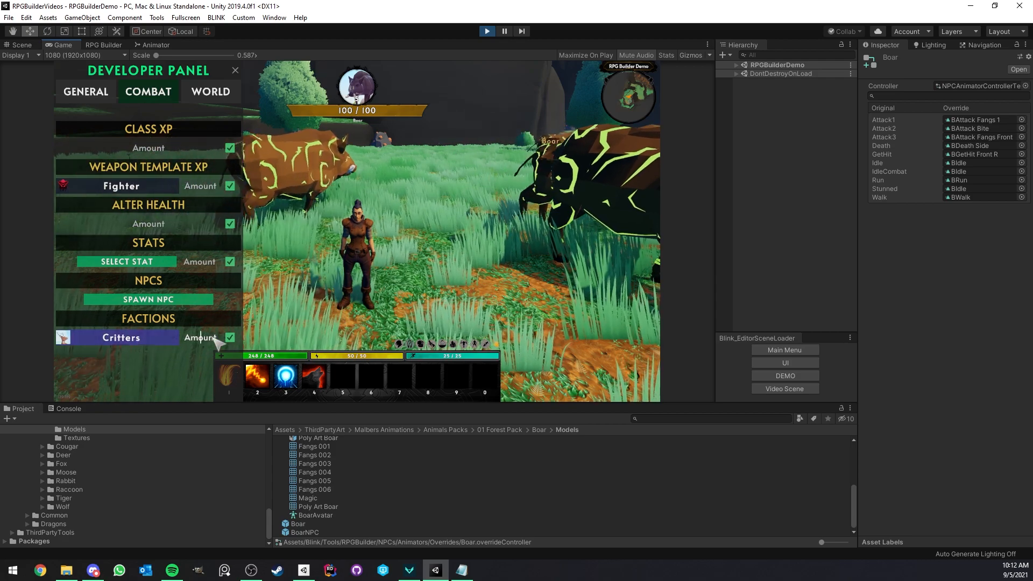
click(203, 337)
text(250)
click(230, 338)
key(w)
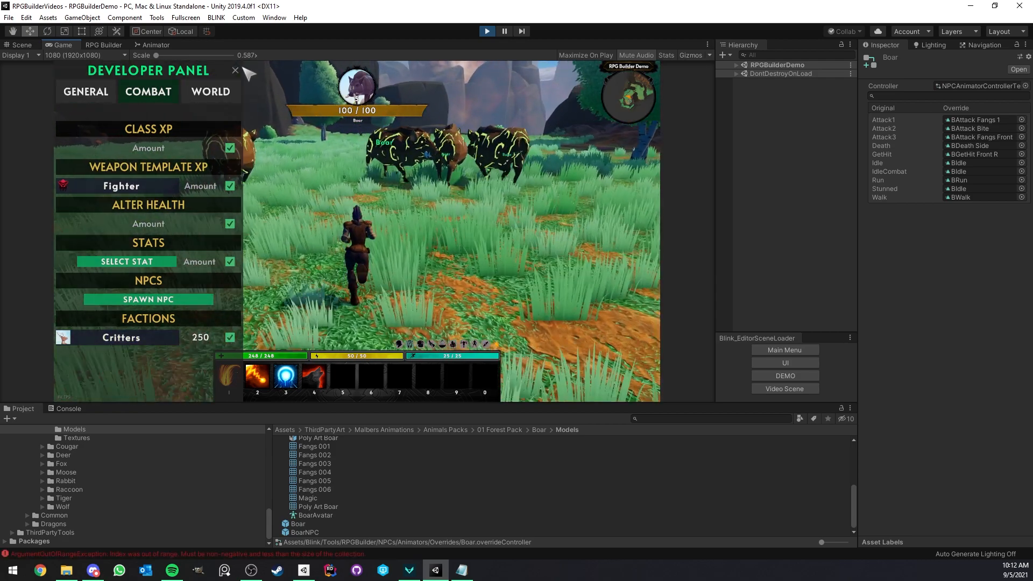
click(236, 69)
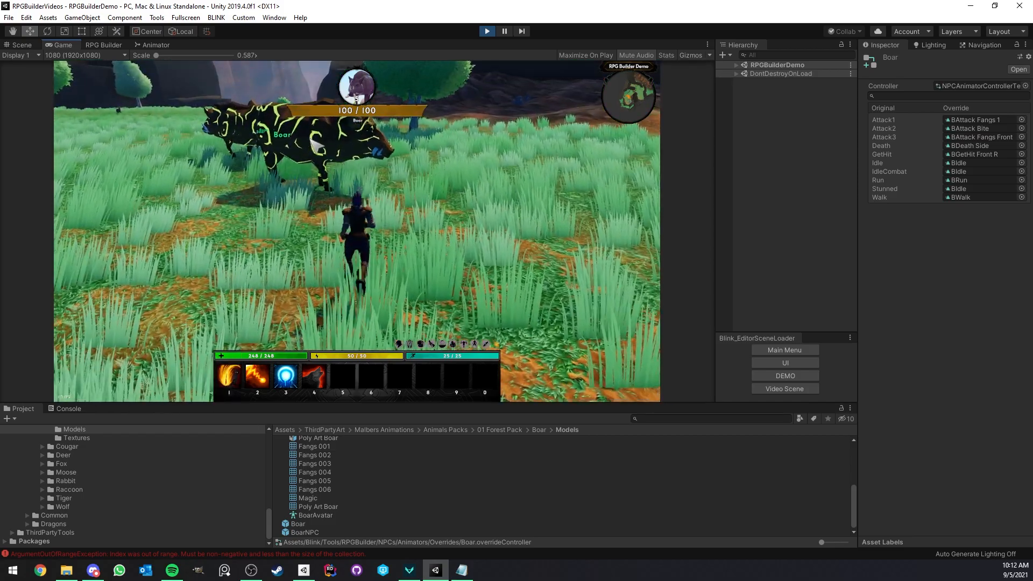
Step: Move around the boars and cast Fireball at them repeatedly to test how they react as allies
key(s)
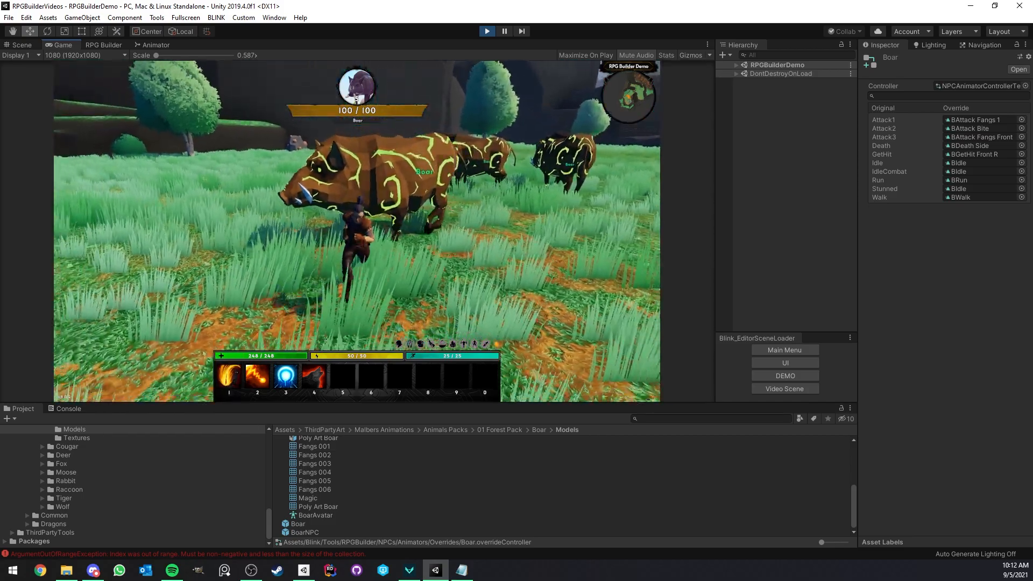
key(2)
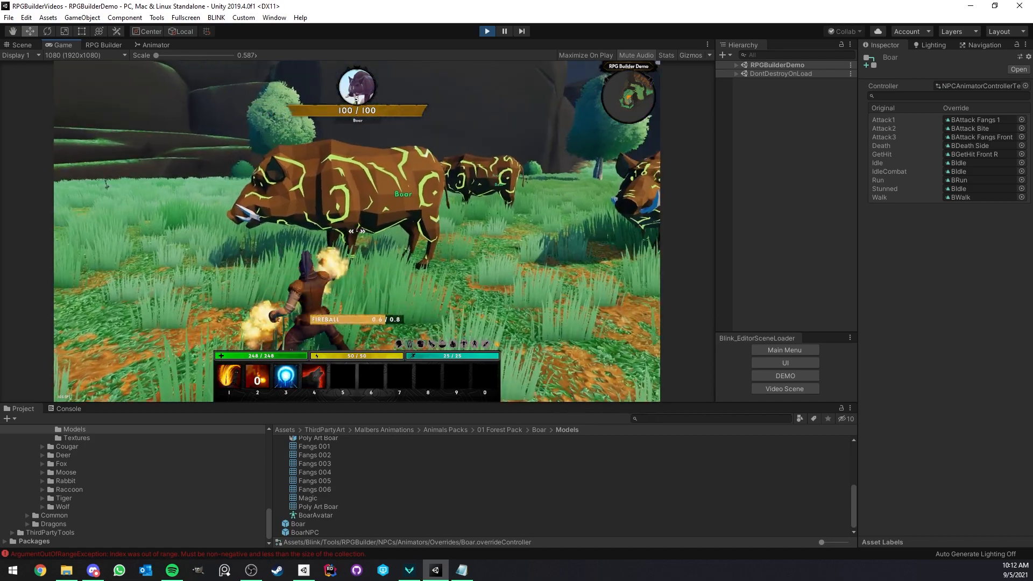
key(2)
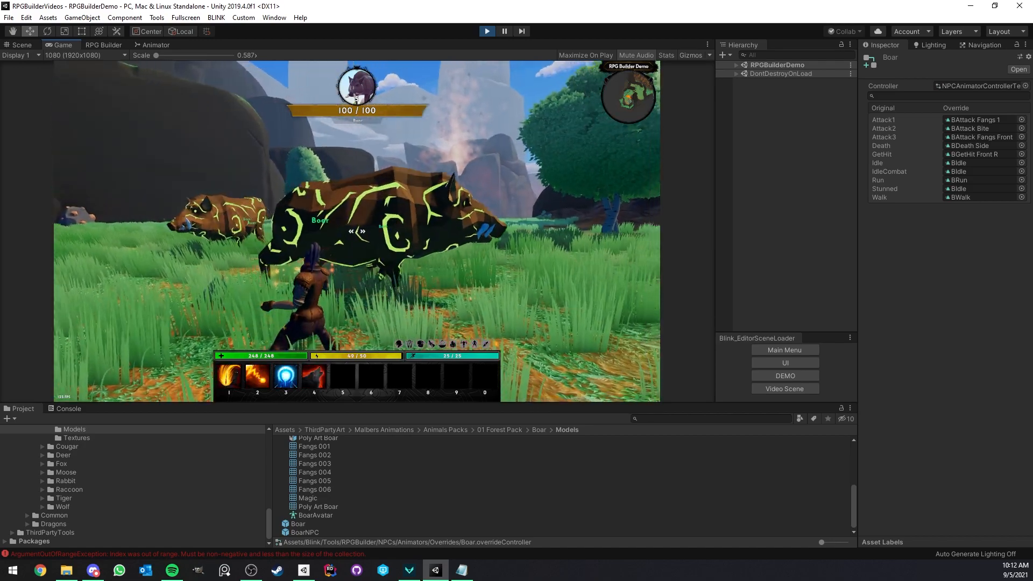
key(2)
key(2)
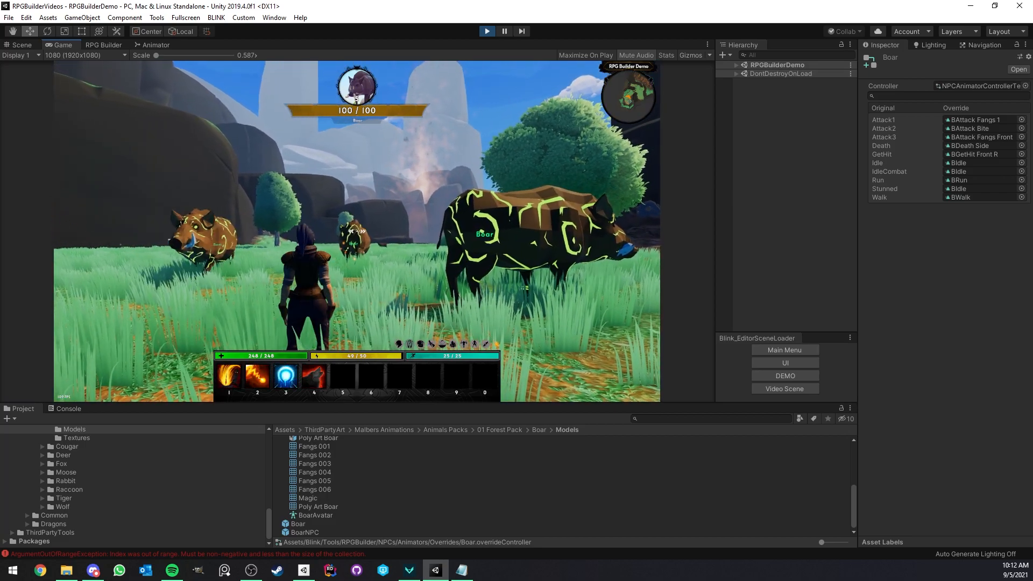
key(2)
key(2)
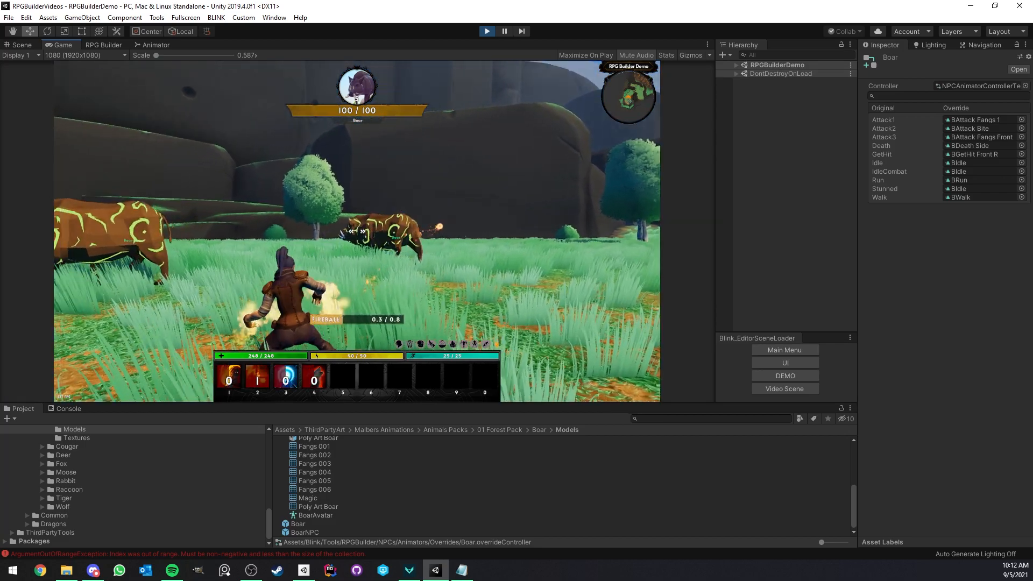
key(2)
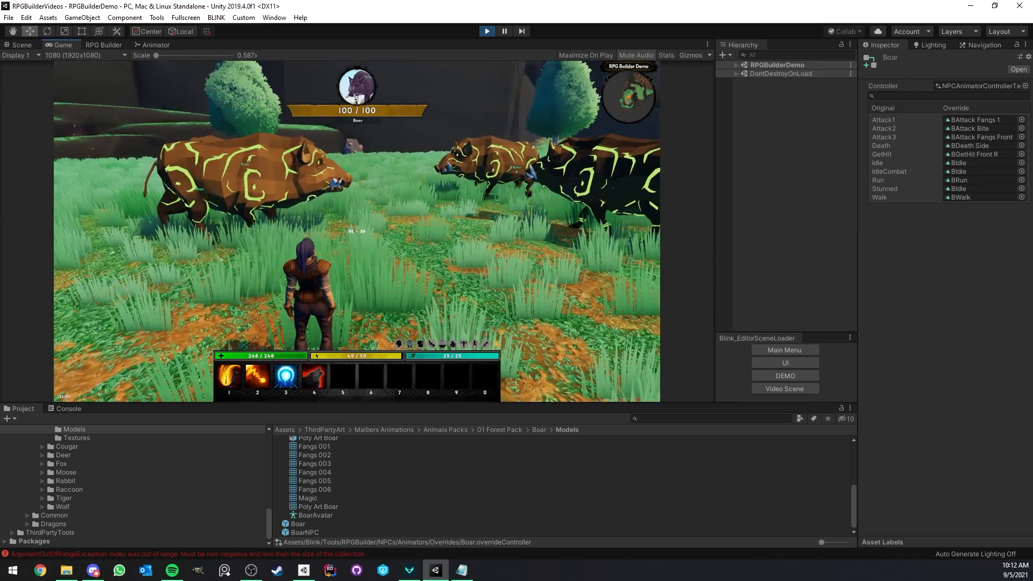
Step: Stop the game, switch to a maximized RPG Builder window and open the Boar entry in the Combat NPCs module
click(487, 31)
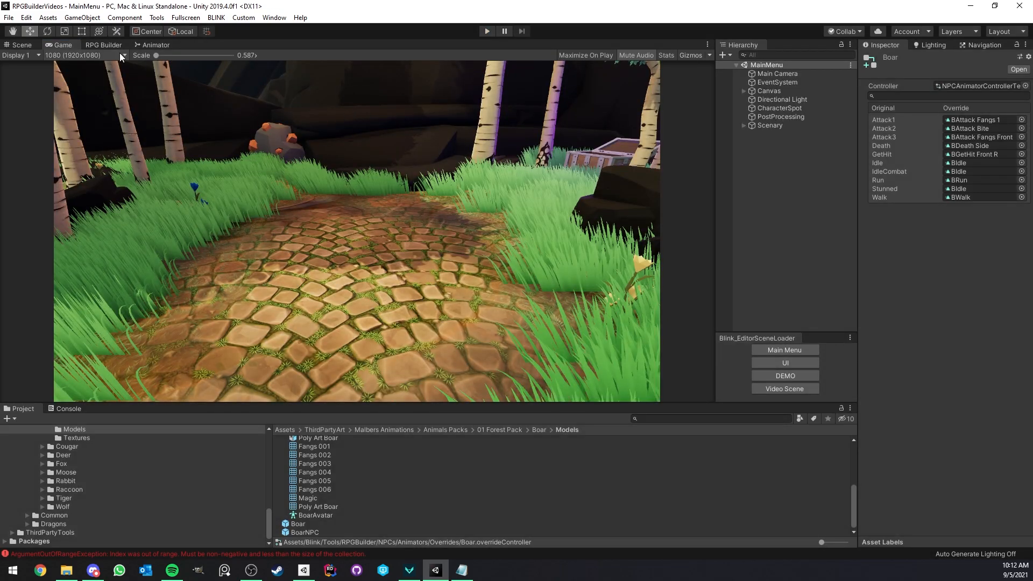
click(110, 44)
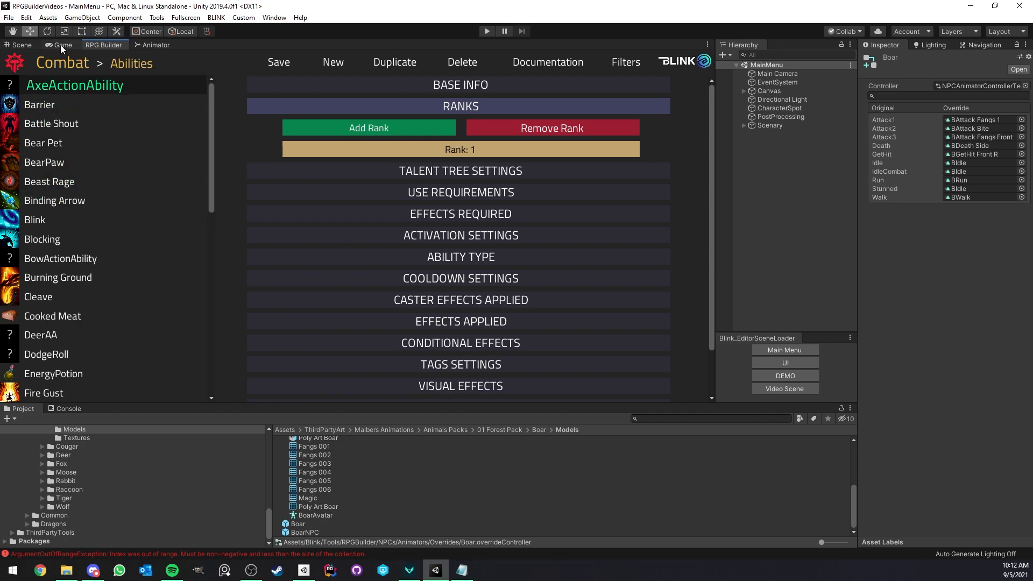
click(50, 56)
click(33, 122)
right_click(113, 44)
click(145, 53)
click(49, 126)
click(47, 153)
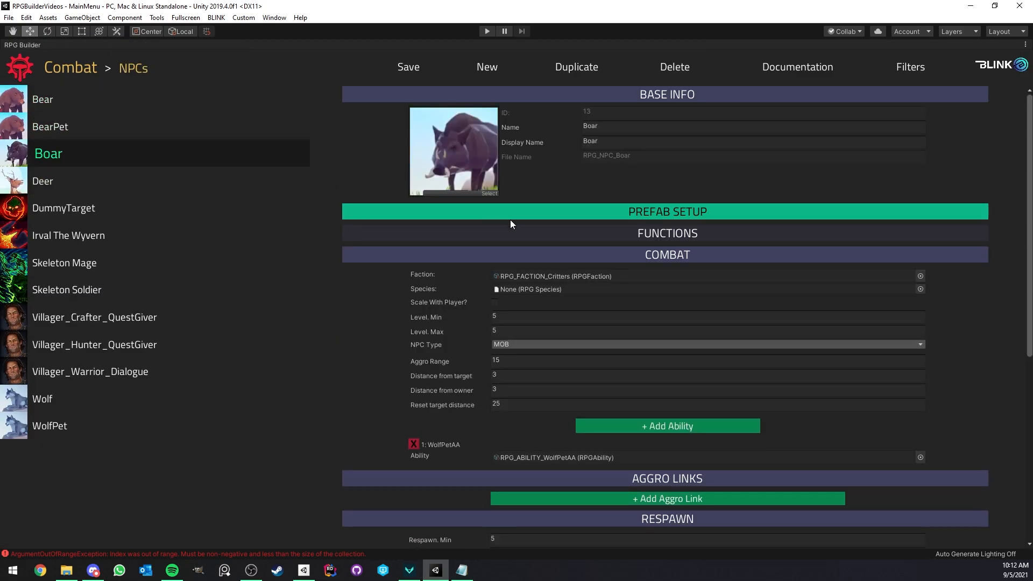
Step: Try the Boar's Scale With Player option by enabling it and disabling it again
scroll(538, 242, down, 2)
click(539, 267)
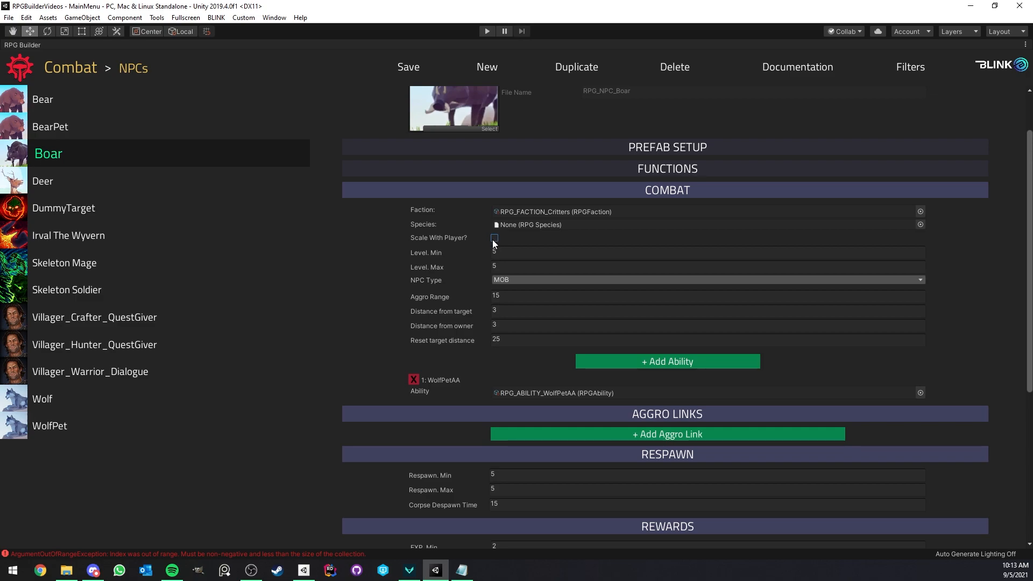
click(494, 238)
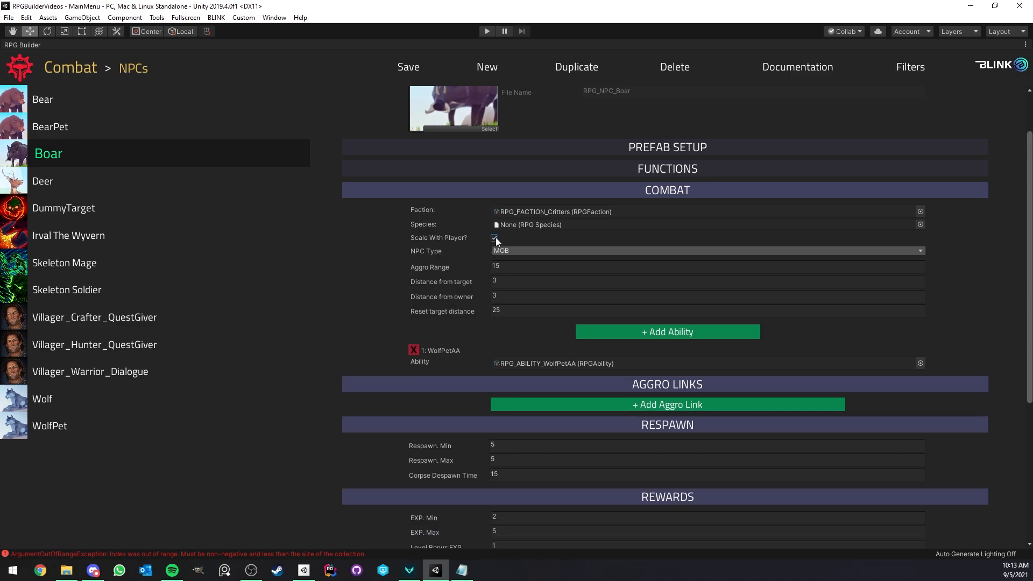
click(494, 238)
Step: Set the Boar's minimum level to 1 and its maximum level to 50
click(511, 253)
text(1)
click(520, 267)
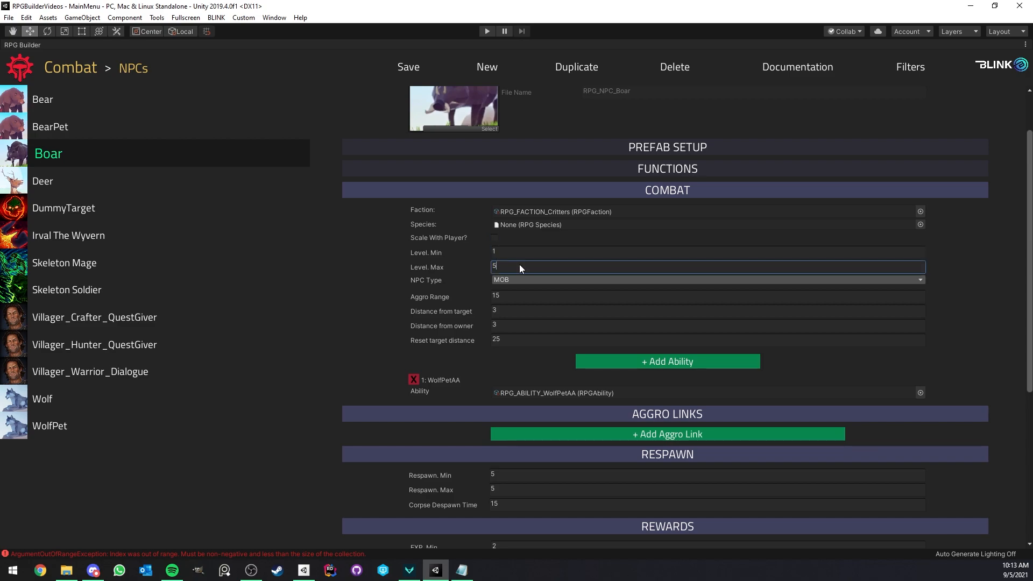
text(0)
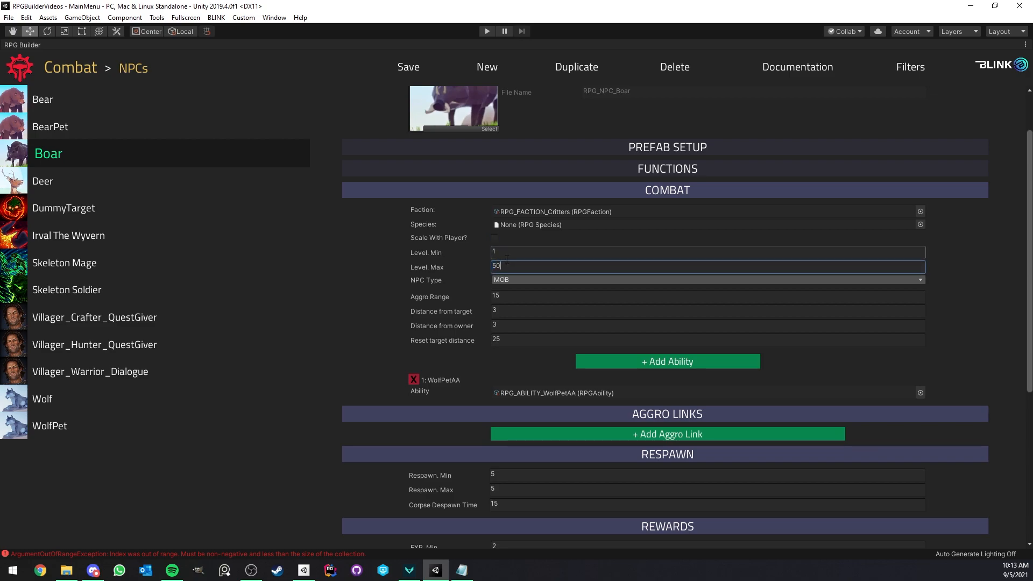
click(491, 253)
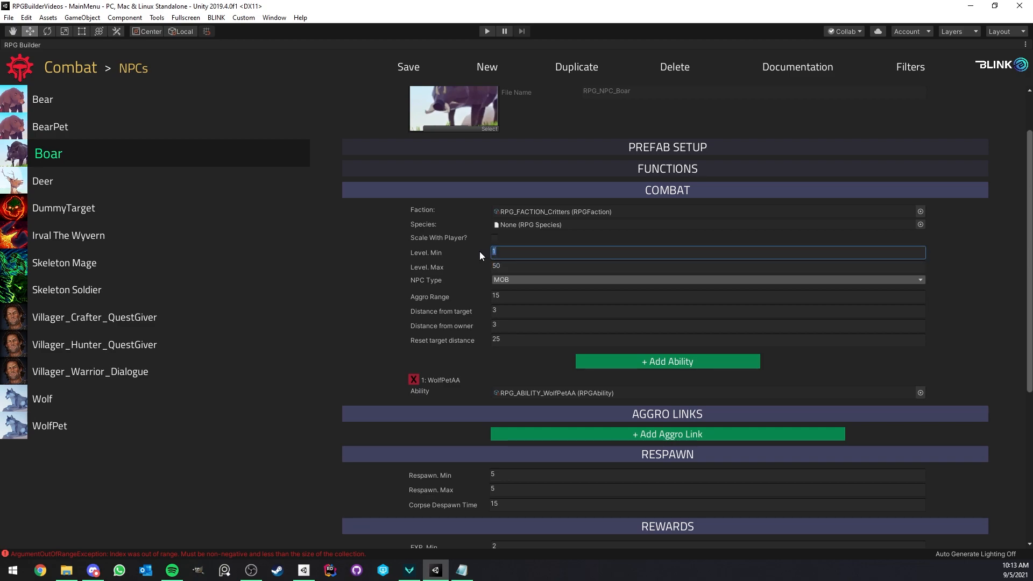
click(529, 266)
Step: Examine the NPC Type options available for the Boar
scroll(514, 260, down, 1)
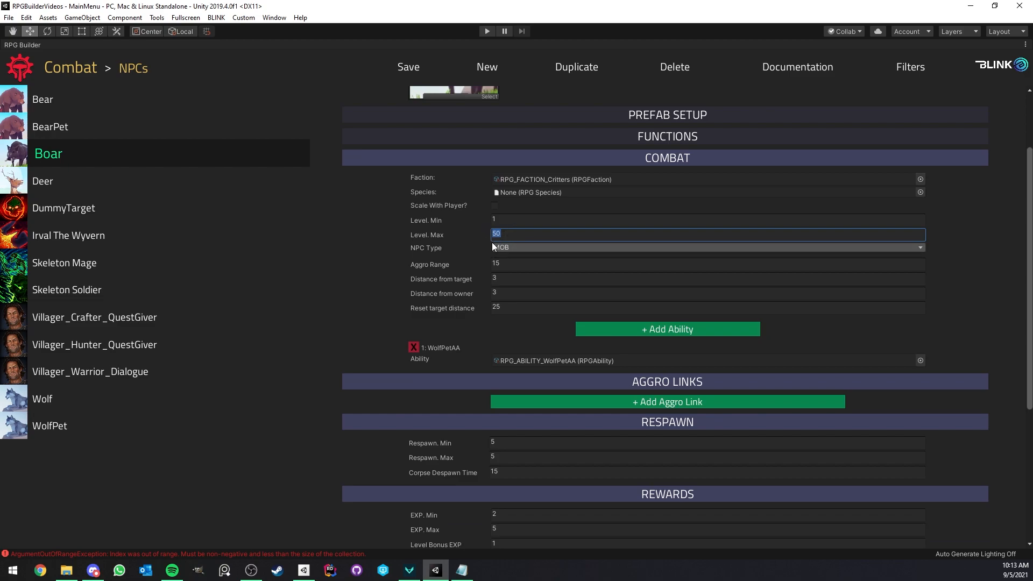
click(525, 248)
click(438, 249)
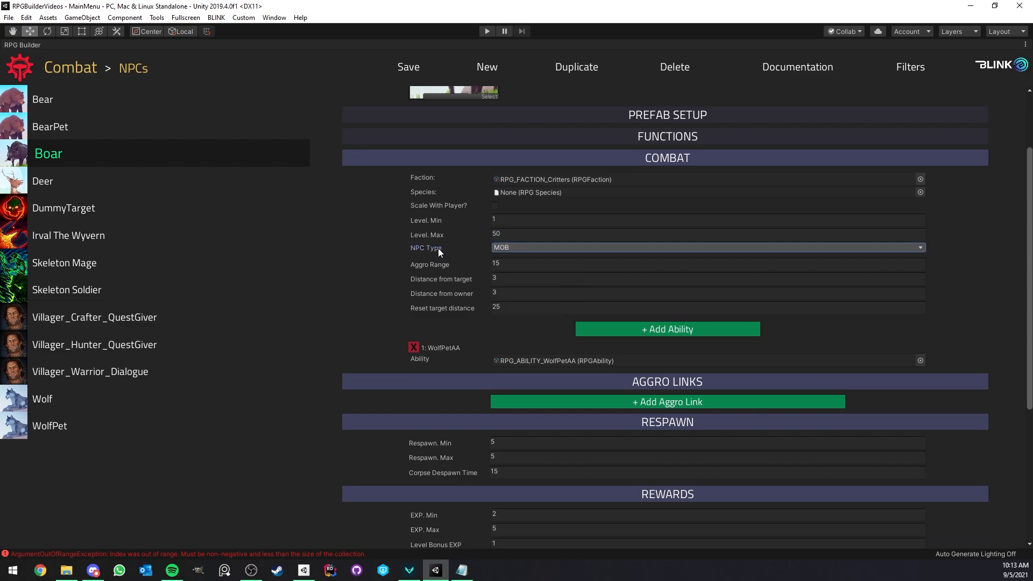
click(506, 246)
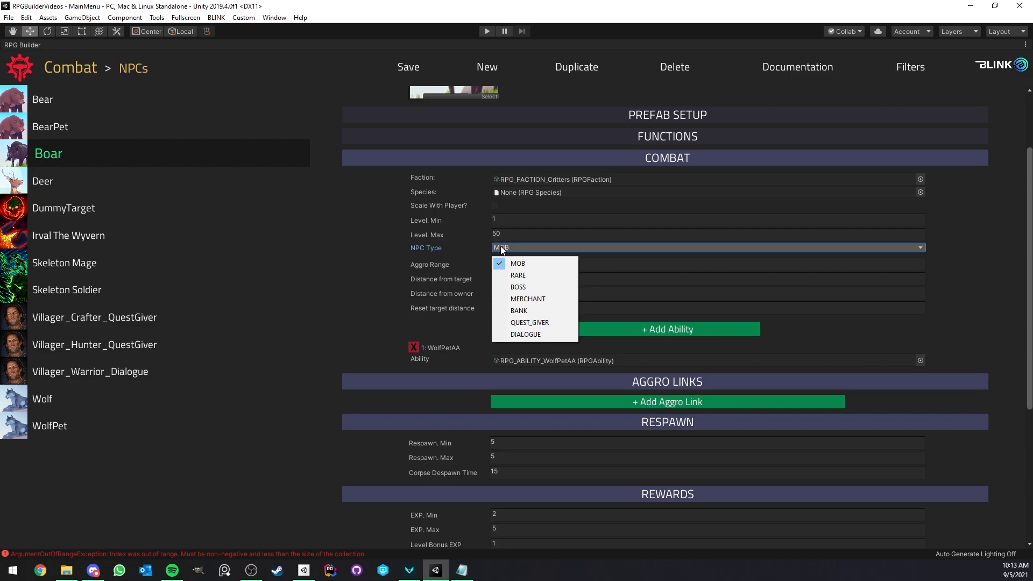
click(457, 249)
click(499, 247)
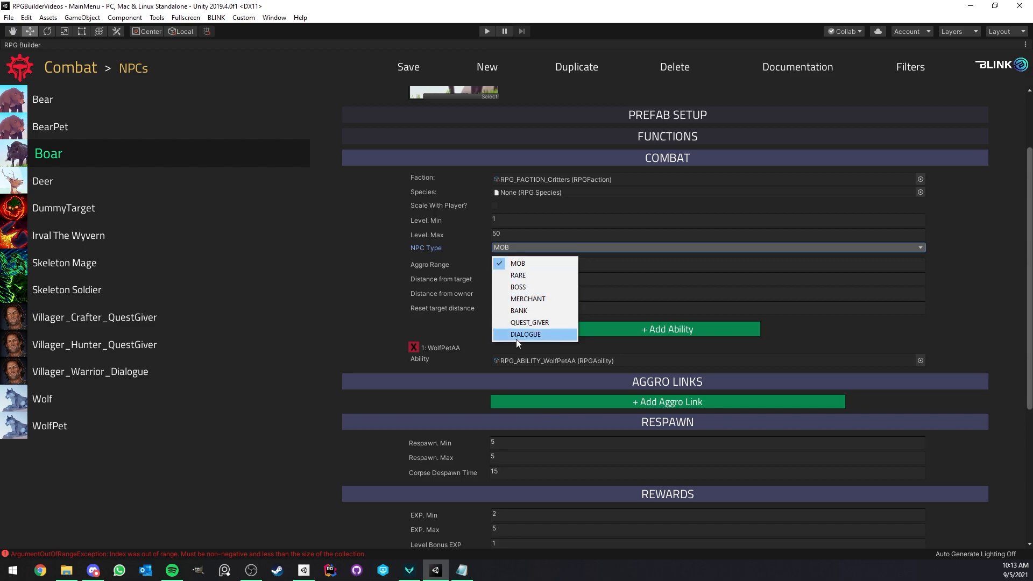
Step: Try RARE and BOSS as the Boar's NPC Type and return it to MOB
click(514, 275)
click(515, 250)
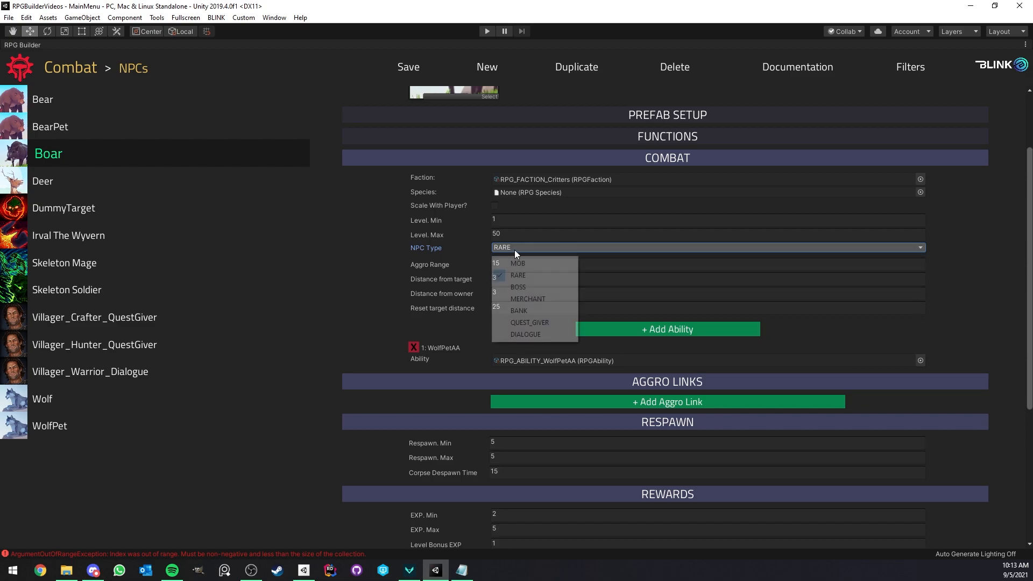
click(525, 286)
click(517, 248)
click(527, 263)
click(514, 248)
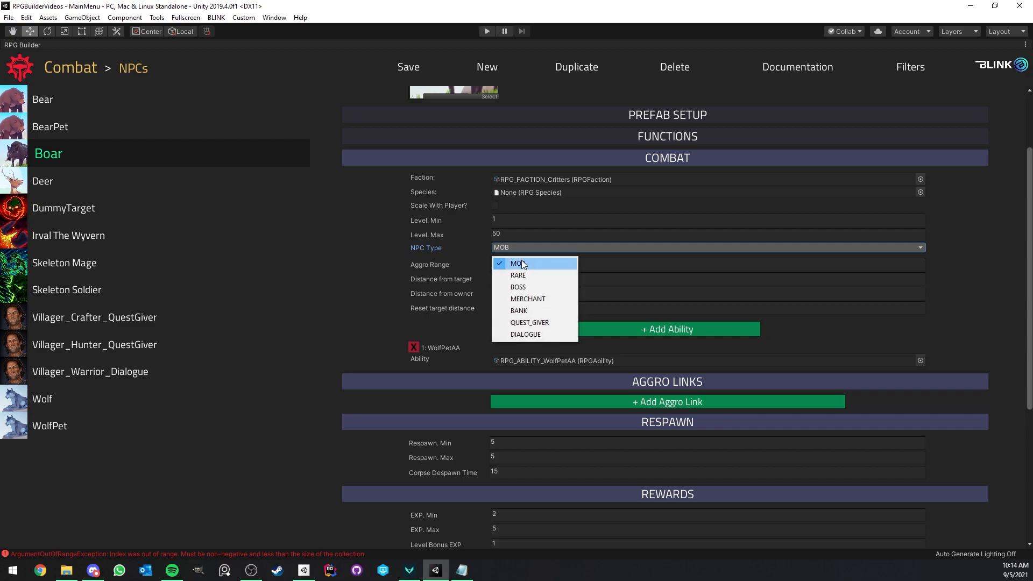
click(523, 262)
Step: Cycle the Boar's NPC Type through RARE, BOSS and MERCHANT and back to BOSS
click(513, 247)
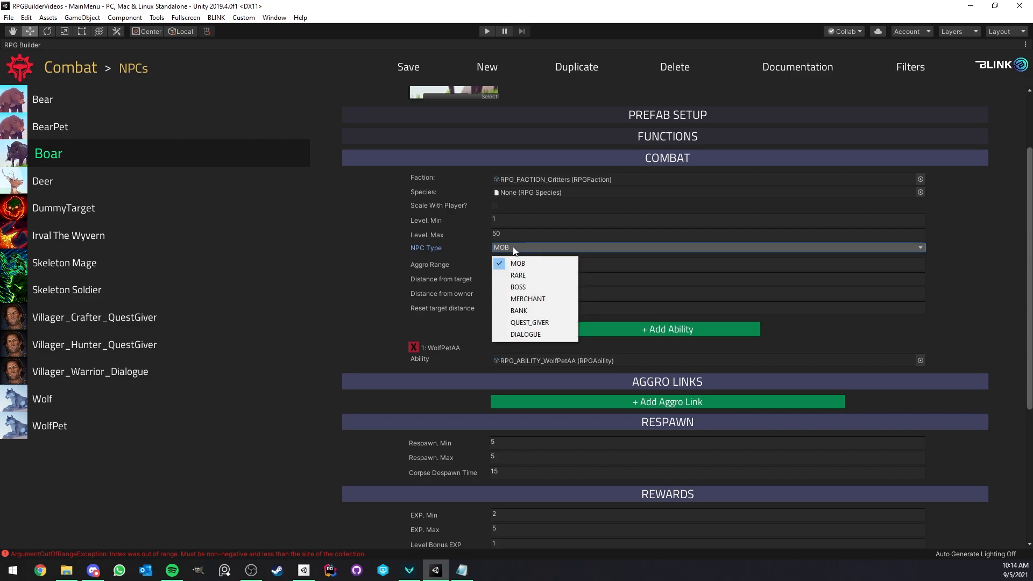
click(523, 275)
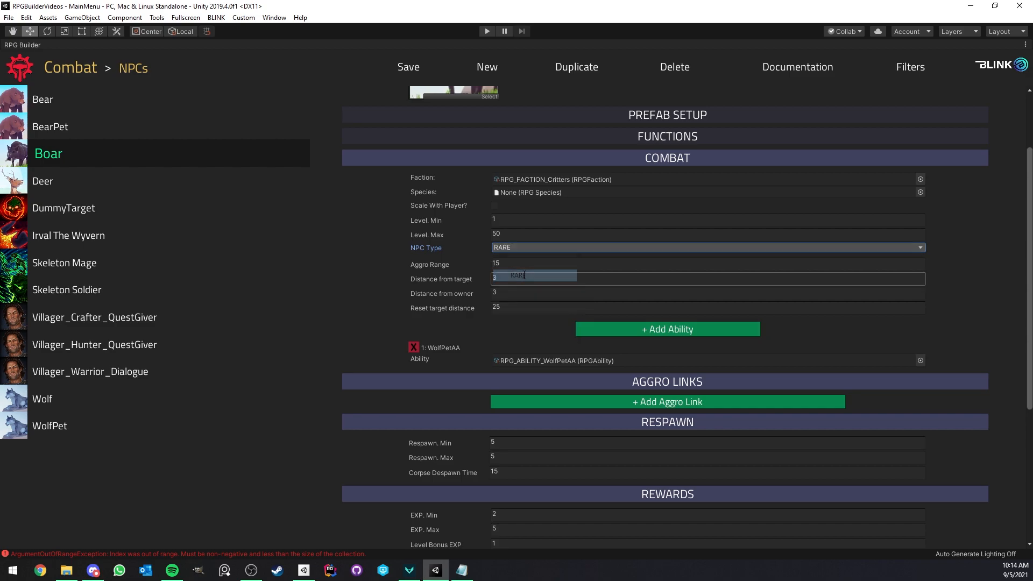
click(504, 248)
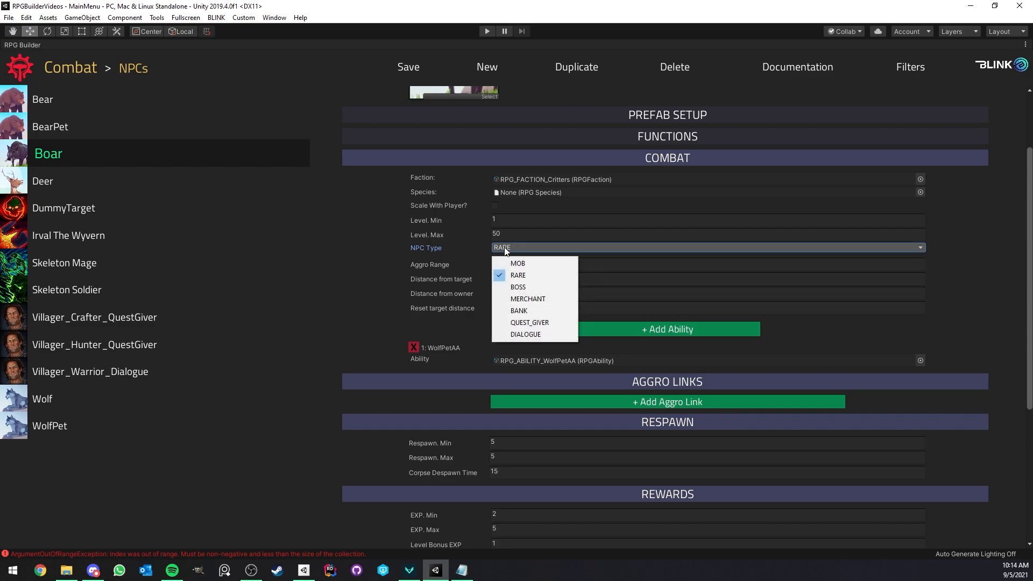
click(518, 286)
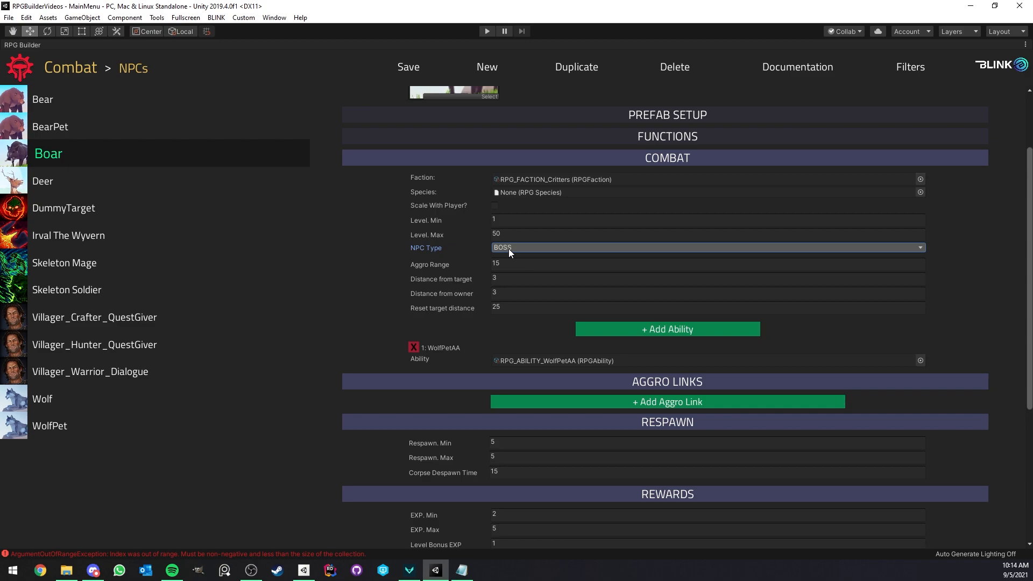
click(508, 248)
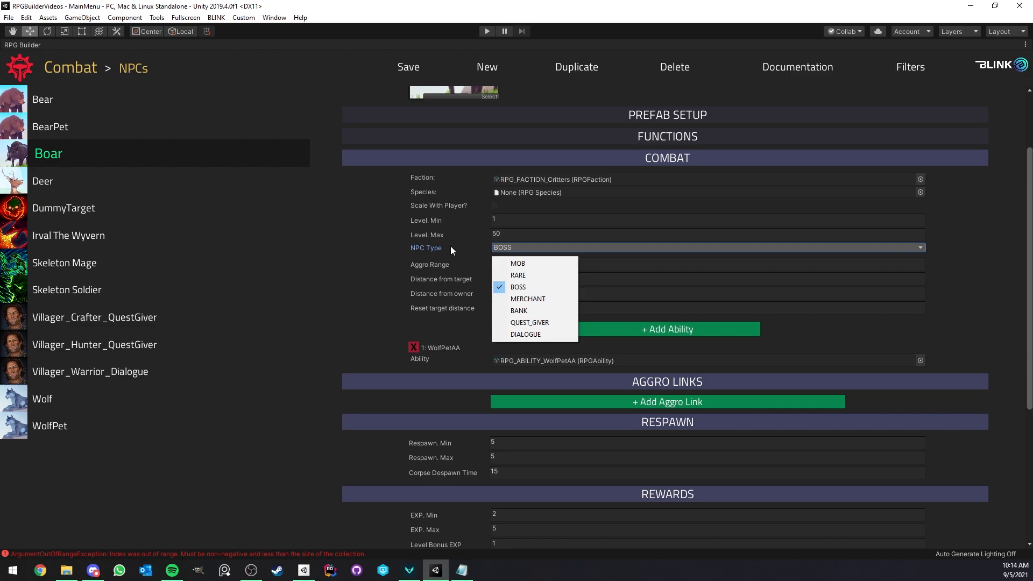
click(511, 249)
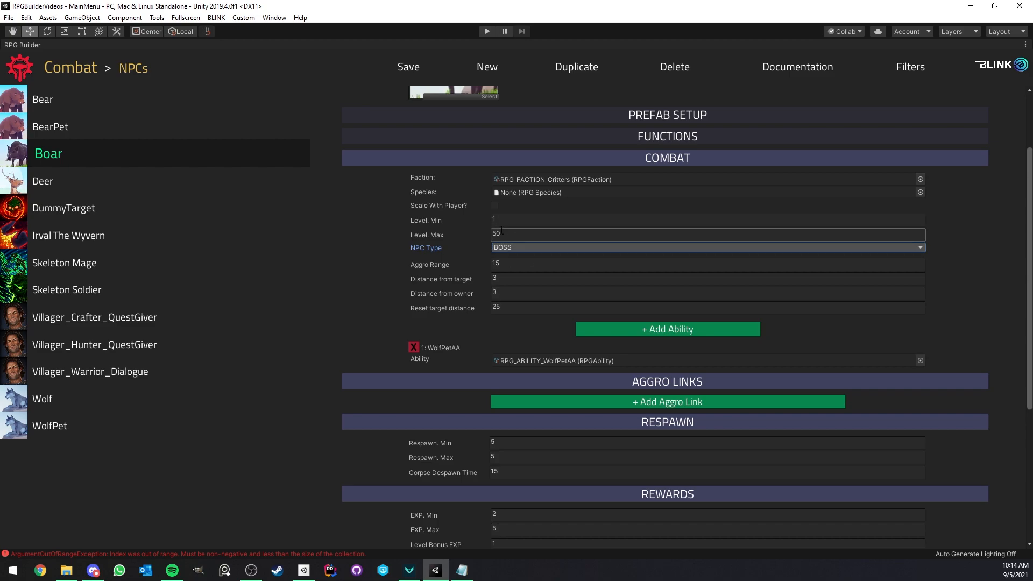
click(522, 250)
click(535, 297)
click(527, 251)
click(528, 287)
Step: Try MERCHANT as the Boar's NPC Type, expand the Merchant section and view the available merchant tables without assigning one
click(520, 248)
click(527, 300)
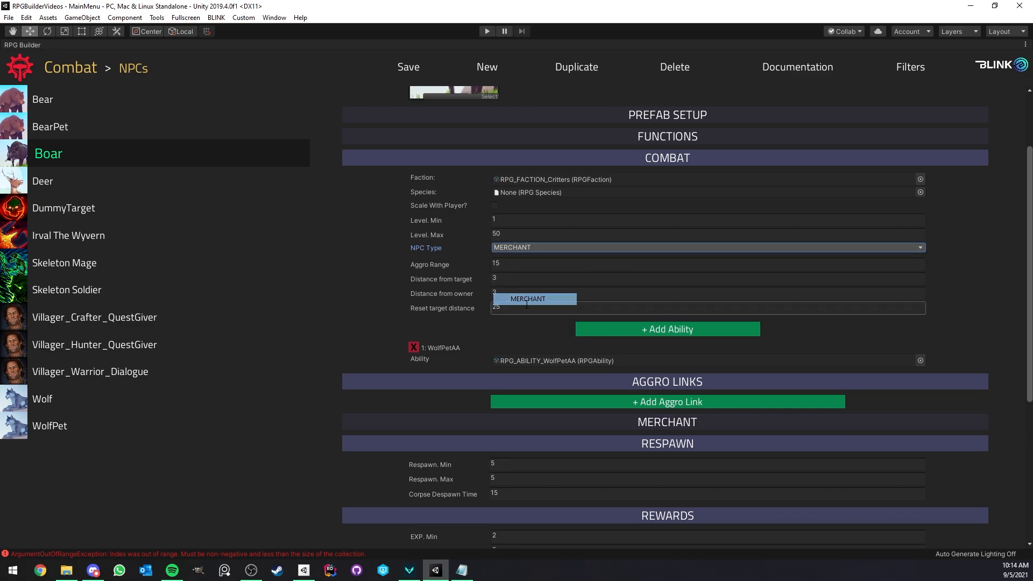
click(657, 422)
scroll(658, 423, down, 3)
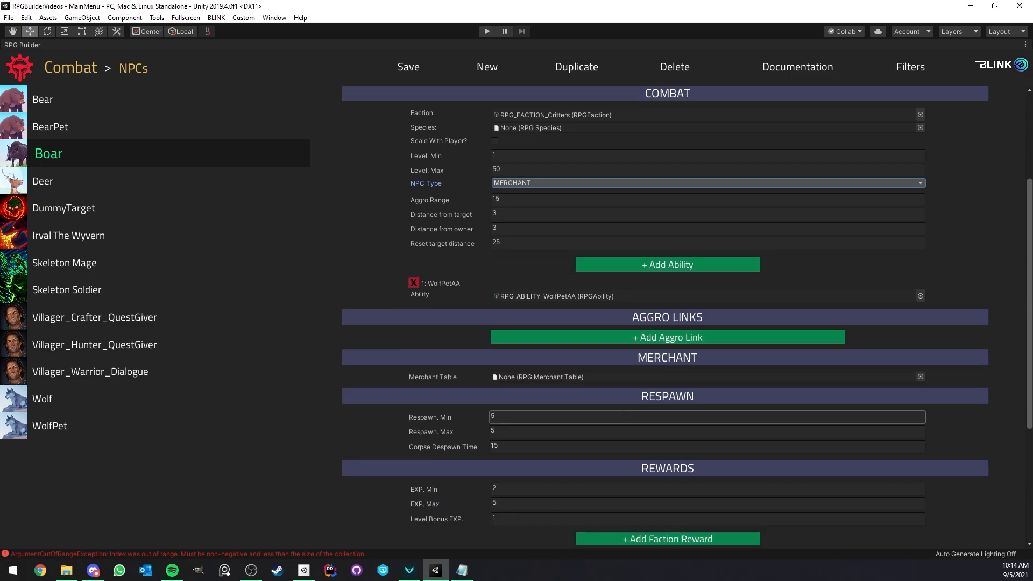
click(918, 377)
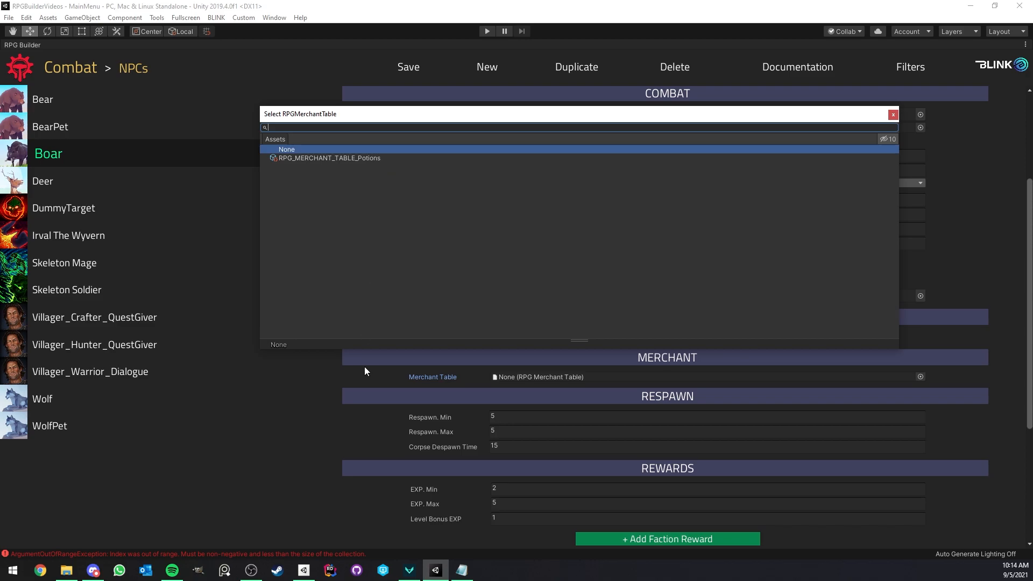
click(338, 379)
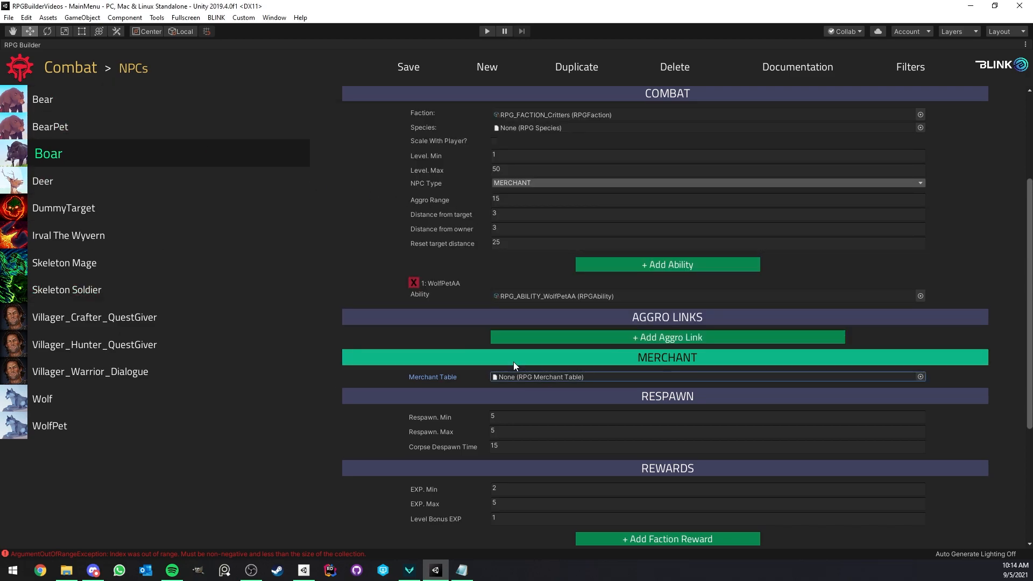
Step: Change the Boar's NPC Type to QUEST_GIVER and collapse the Respawn and Rewards sections
click(525, 183)
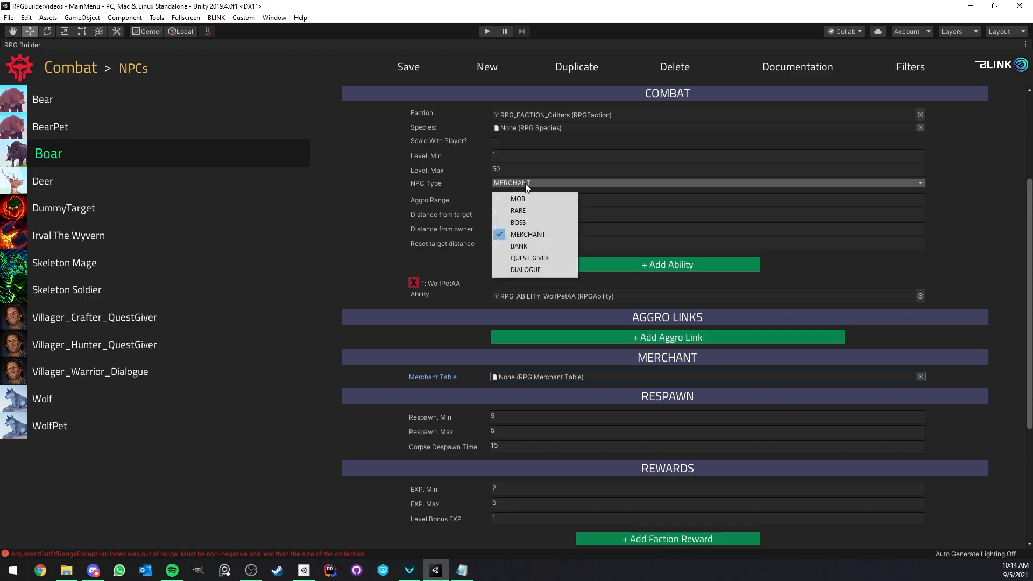
click(527, 258)
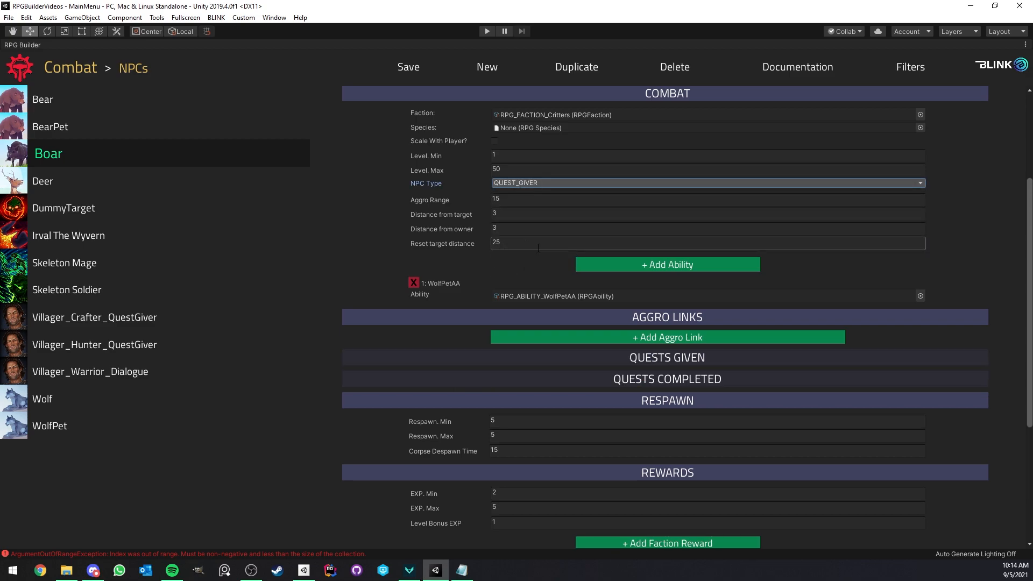
click(576, 402)
click(575, 422)
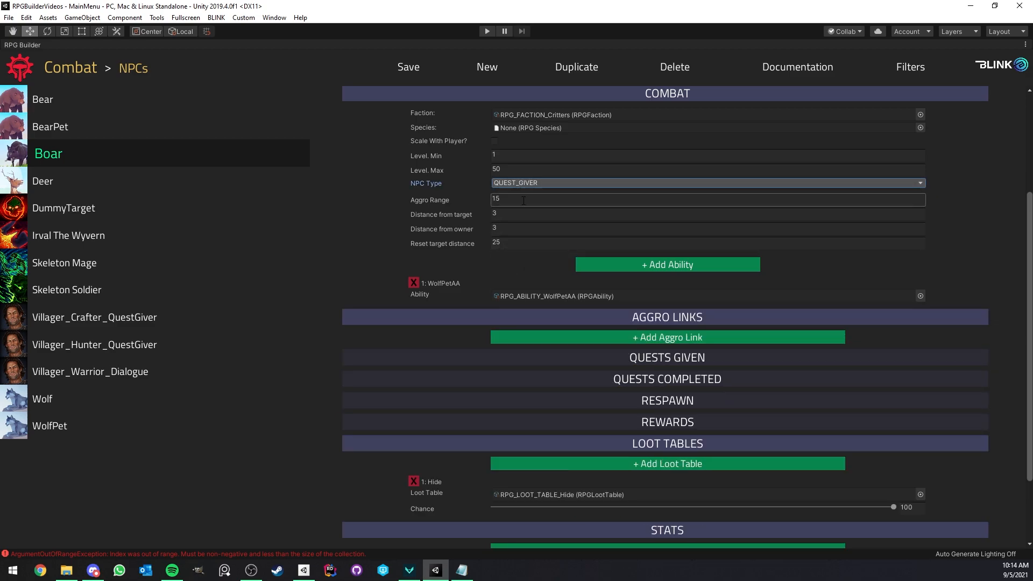
Step: Try BANK as the Boar's NPC Type and return it to QUEST_GIVER
click(525, 183)
click(519, 247)
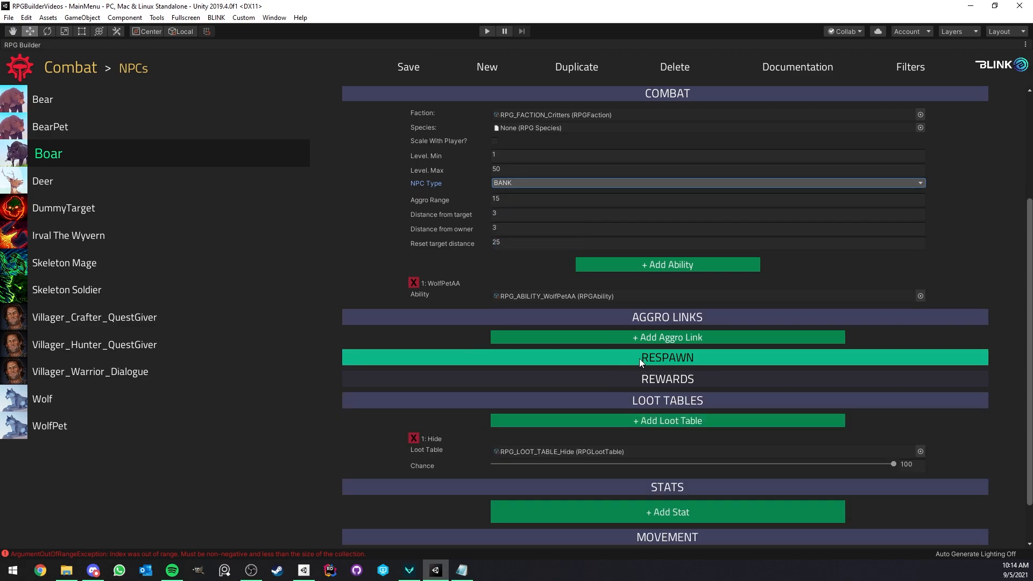
click(527, 184)
click(520, 257)
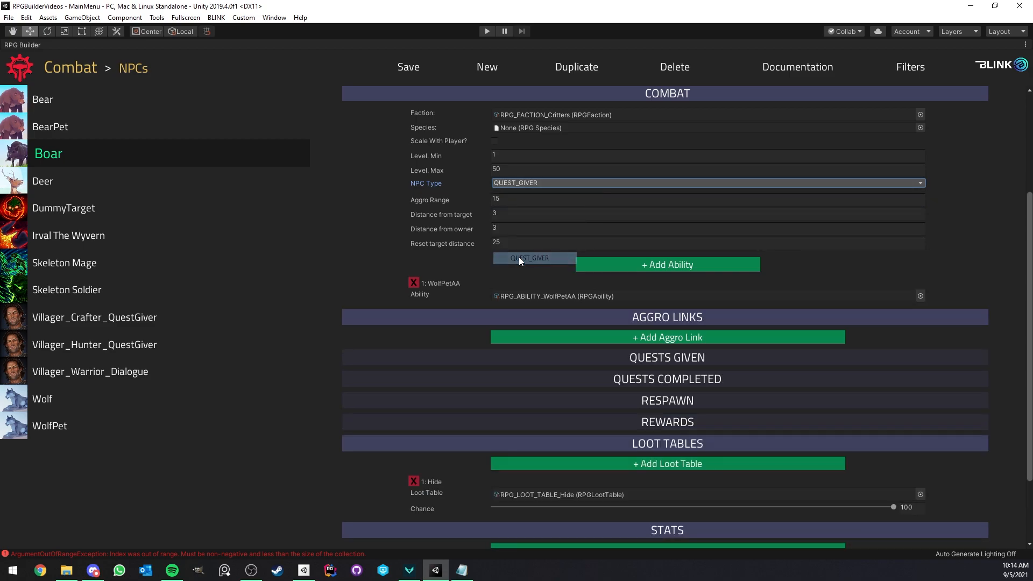
Step: Expand the Boar's Quests Given and Quests Completed sections and collapse Aggro Links
click(581, 353)
click(579, 319)
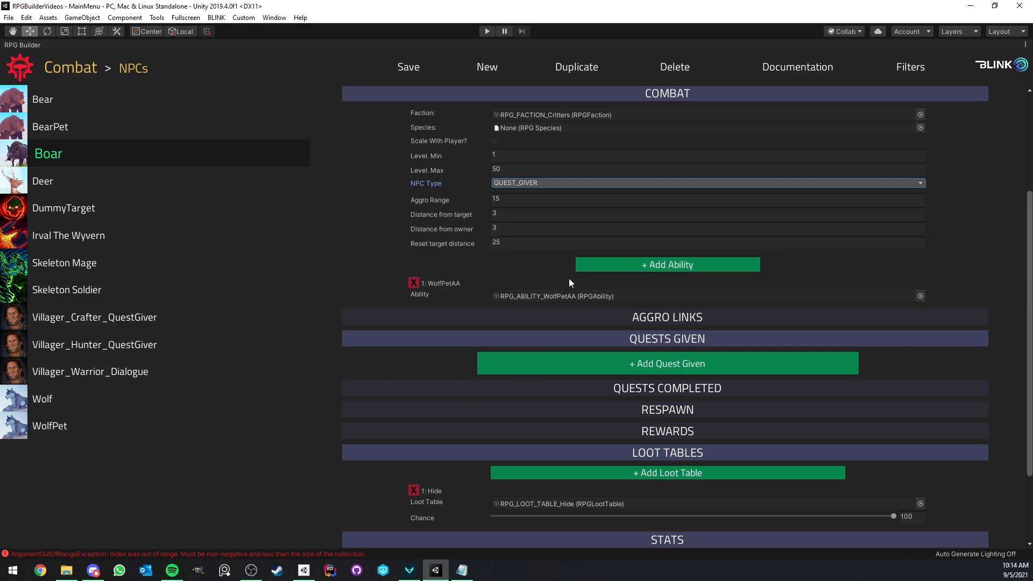
click(616, 385)
scroll(680, 340, down, 1)
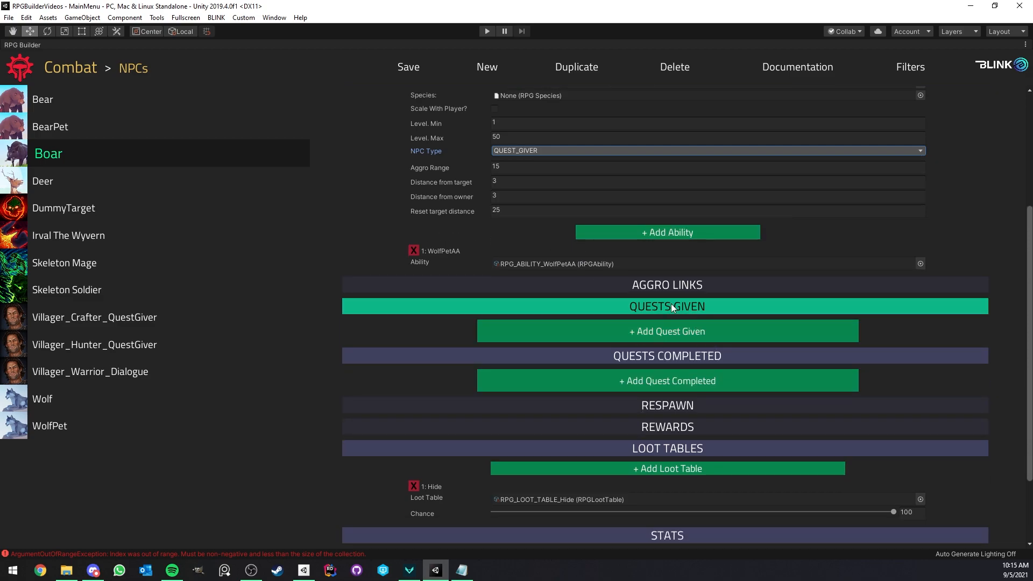
Step: Add three empty quest entries under Quests Given and three under Quests Completed
click(634, 331)
click(634, 330)
click(634, 330)
scroll(614, 358, down, 4)
click(618, 337)
click(617, 336)
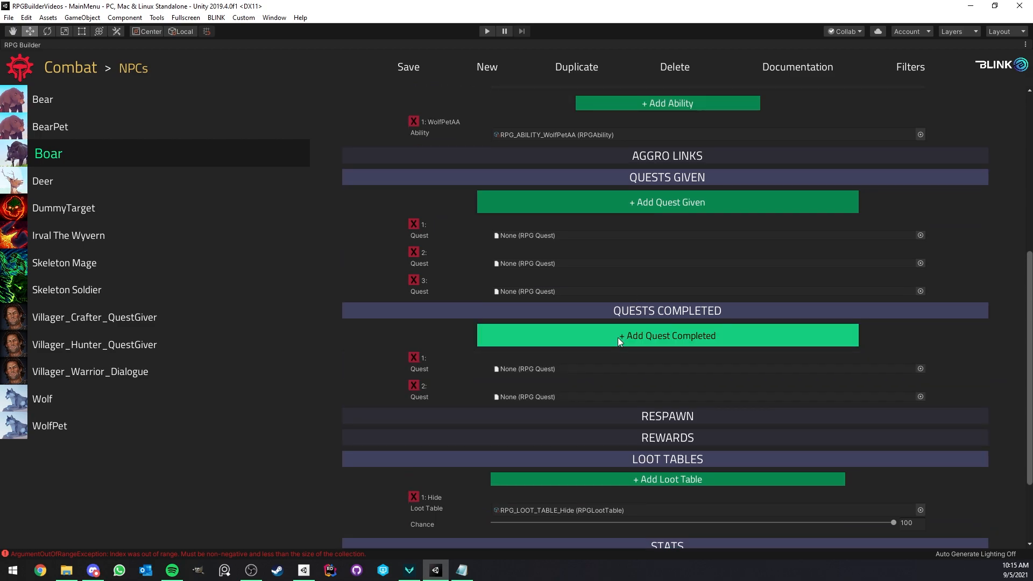
click(617, 336)
Step: View the quests available for the first given quest, and remove the extra entries so each quest section keeps one
click(920, 235)
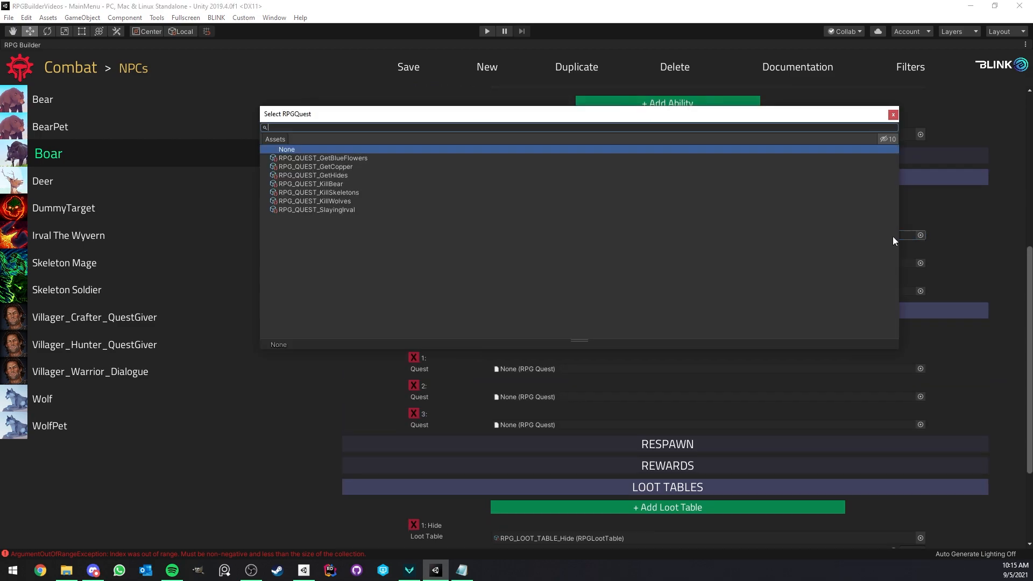
click(372, 376)
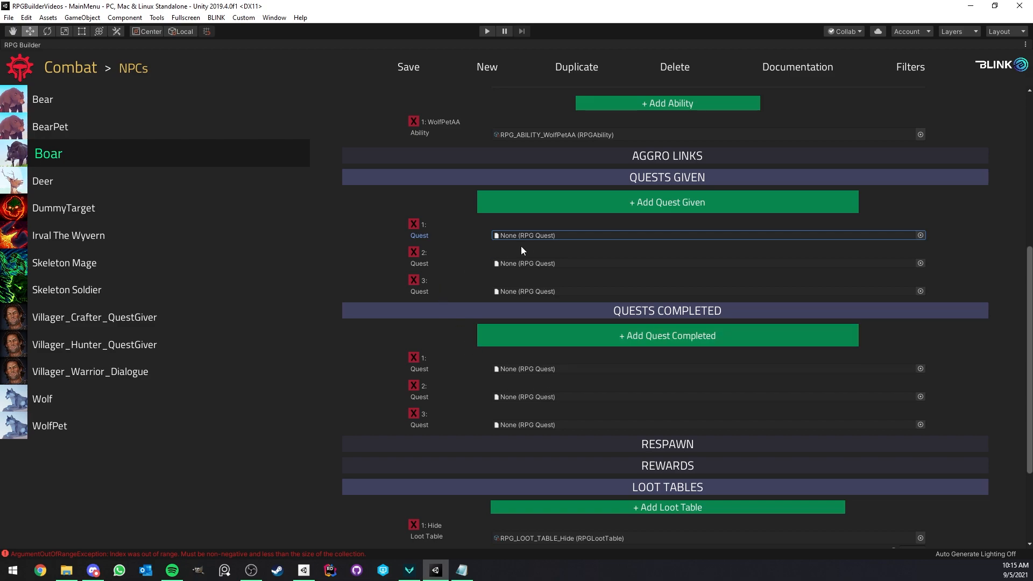
click(413, 252)
click(414, 252)
click(414, 356)
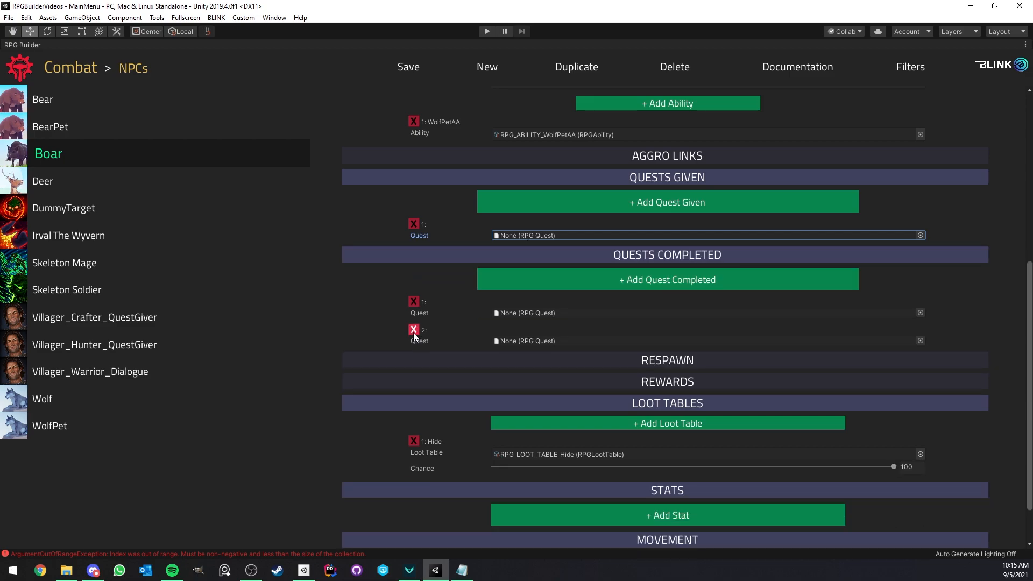
click(414, 331)
Step: Assign RPG_QUEST_KillWolves as both the Boar's given quest and its completed quest
click(920, 235)
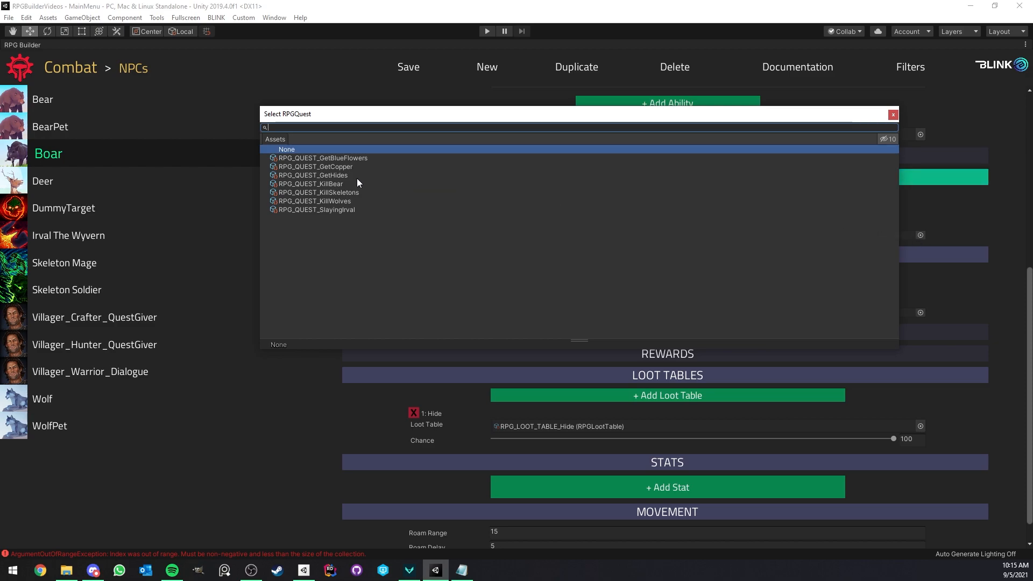
double_click(346, 198)
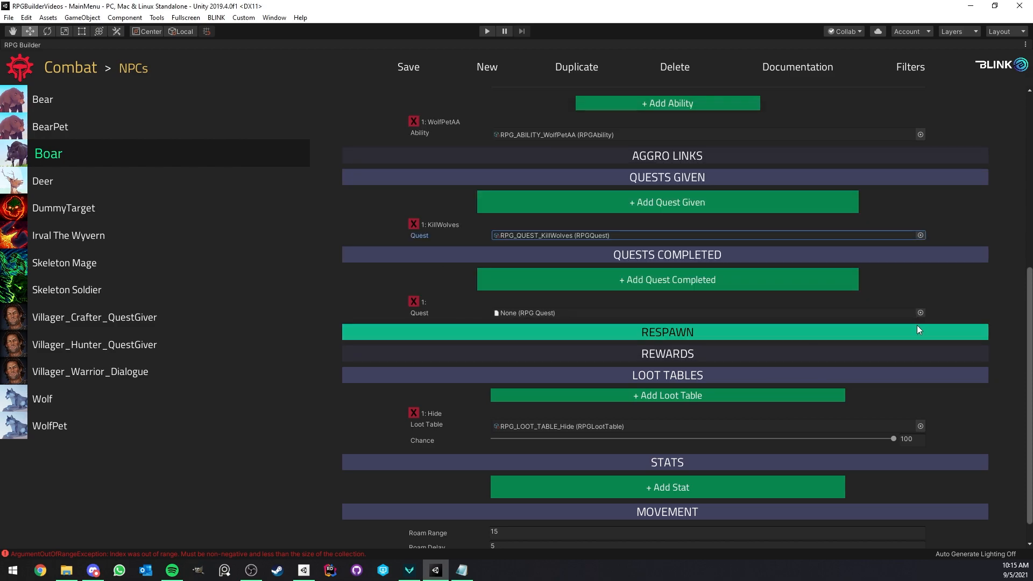
click(920, 311)
double_click(336, 201)
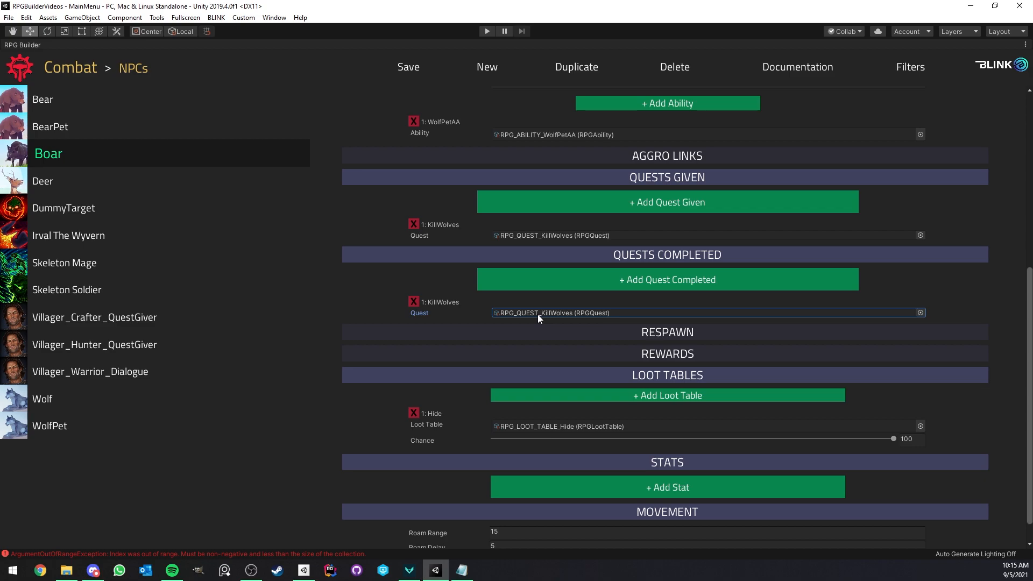
Step: Remove the completed quest entry and discard the Boar's unsaved changes by opening Skeleton Soldier and returning to the Boar
click(413, 301)
click(159, 290)
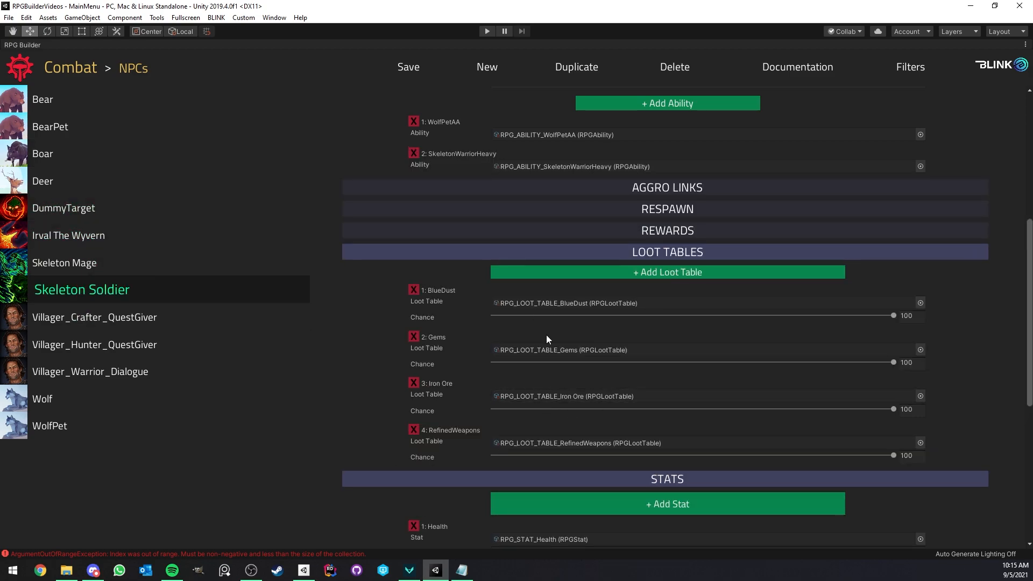
click(146, 159)
scroll(483, 233, up, 3)
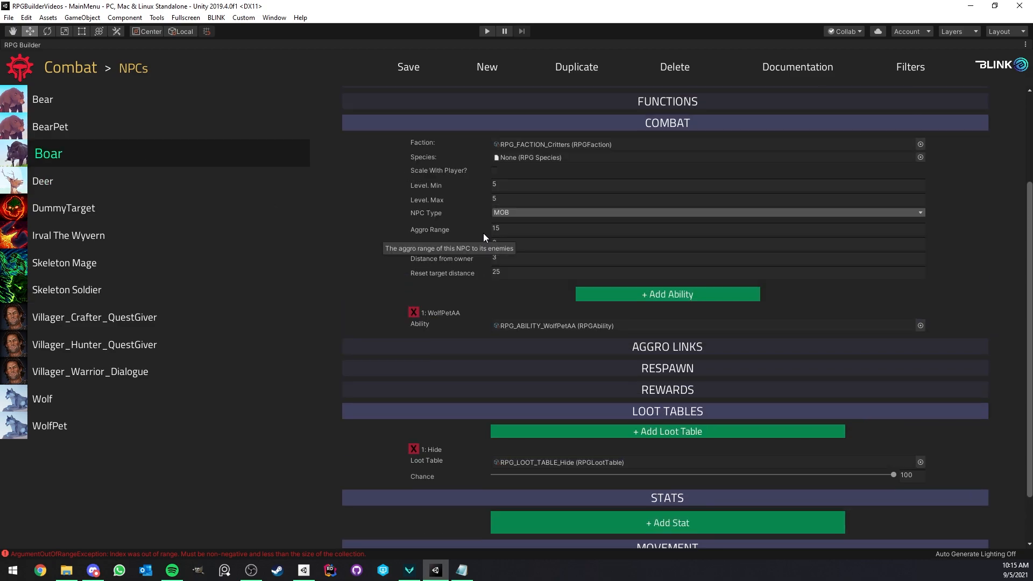
Step: Try DIALOGUE as the Boar's NPC Type, view the available dialogues without assigning one, and return the type to MOB
click(528, 213)
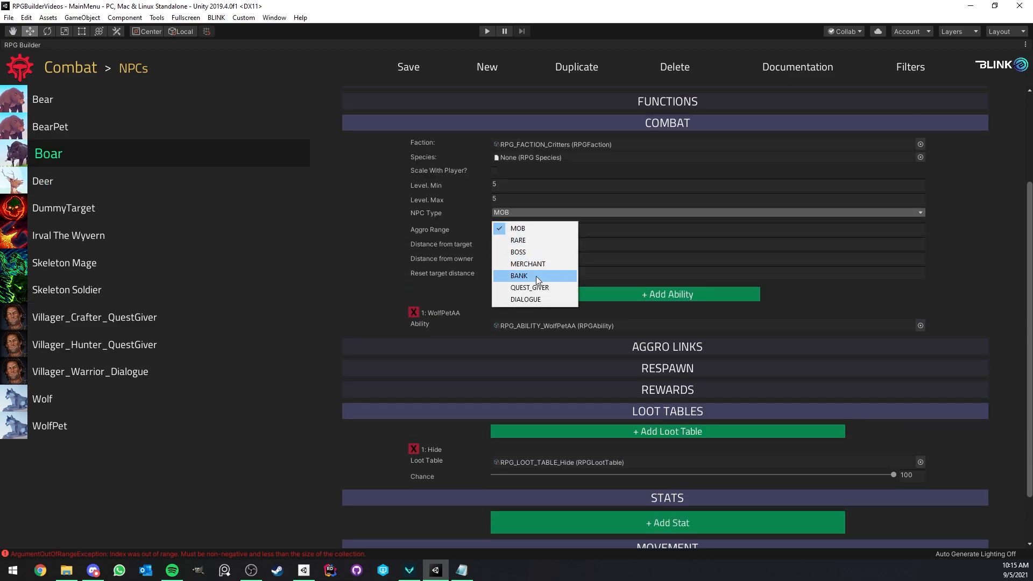
click(534, 297)
click(608, 369)
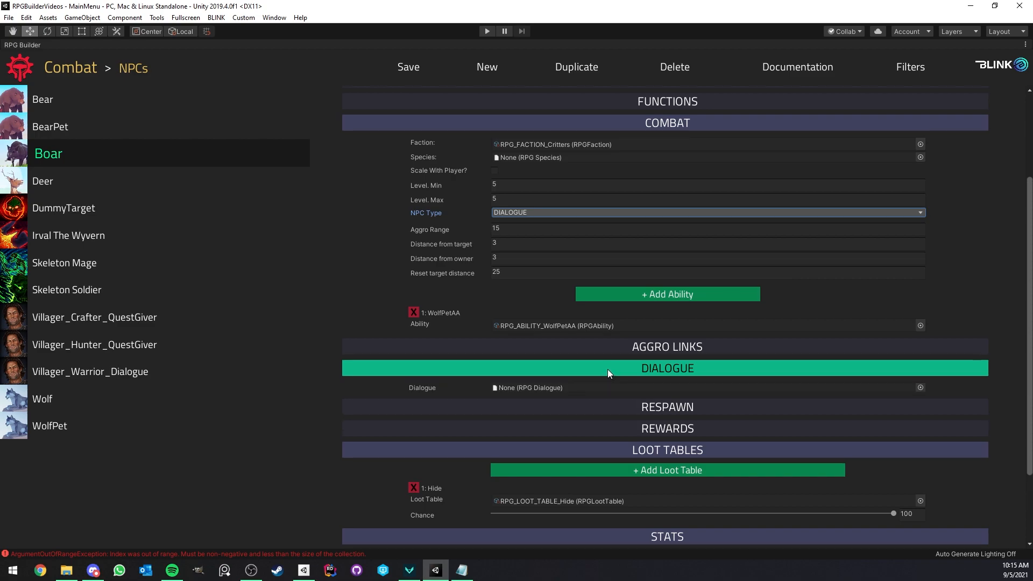
click(920, 387)
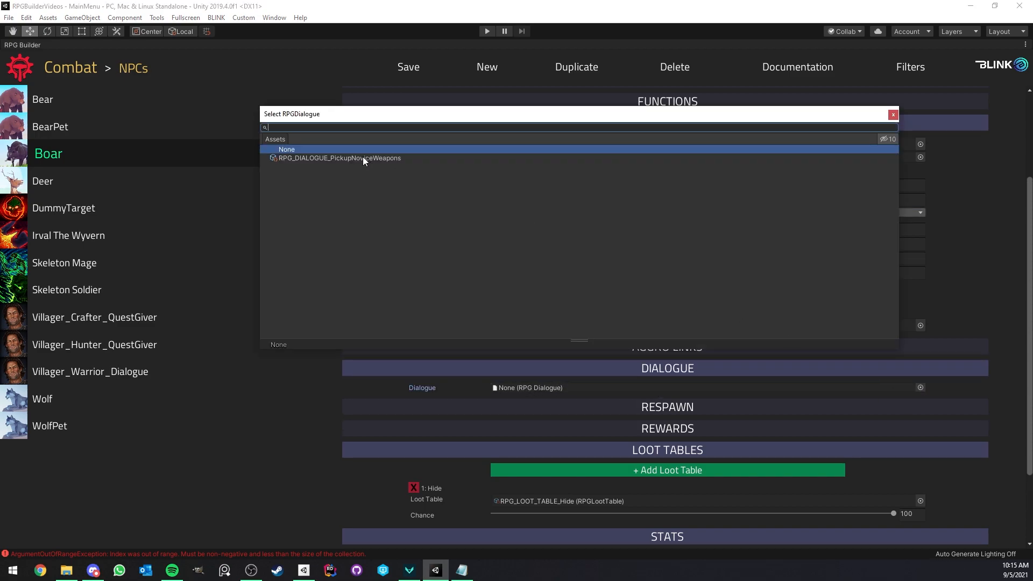
click(893, 114)
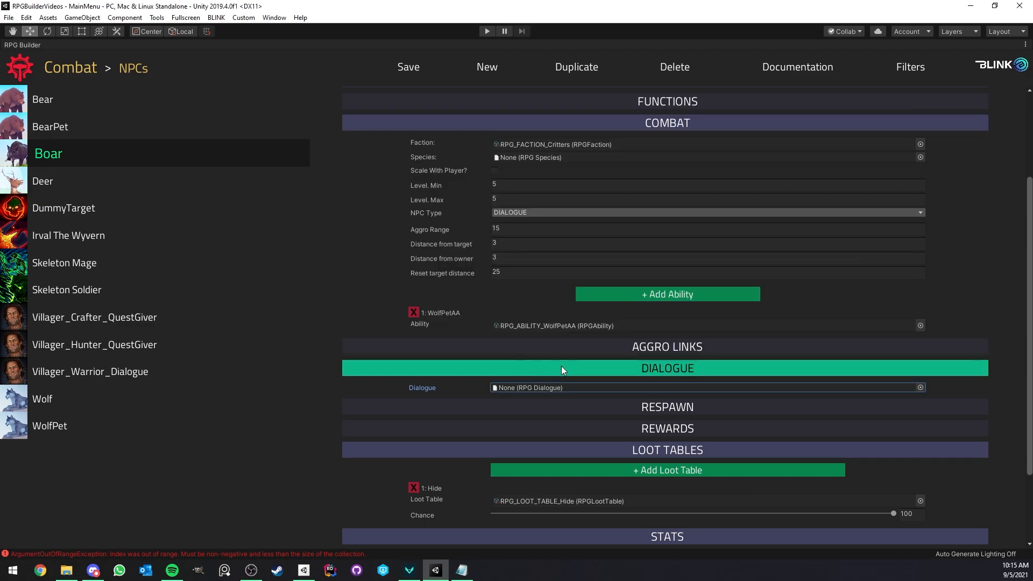
click(525, 213)
click(506, 229)
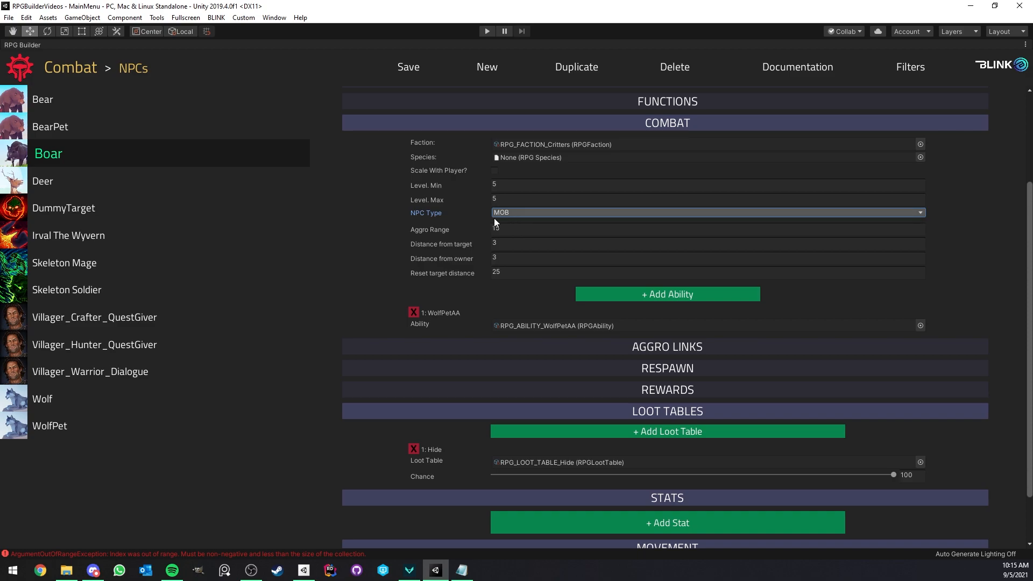
Step: Review the Boar's Aggro Range, Distance from target, Distance from owner and Reset target distance settings
scroll(514, 214, down, 3)
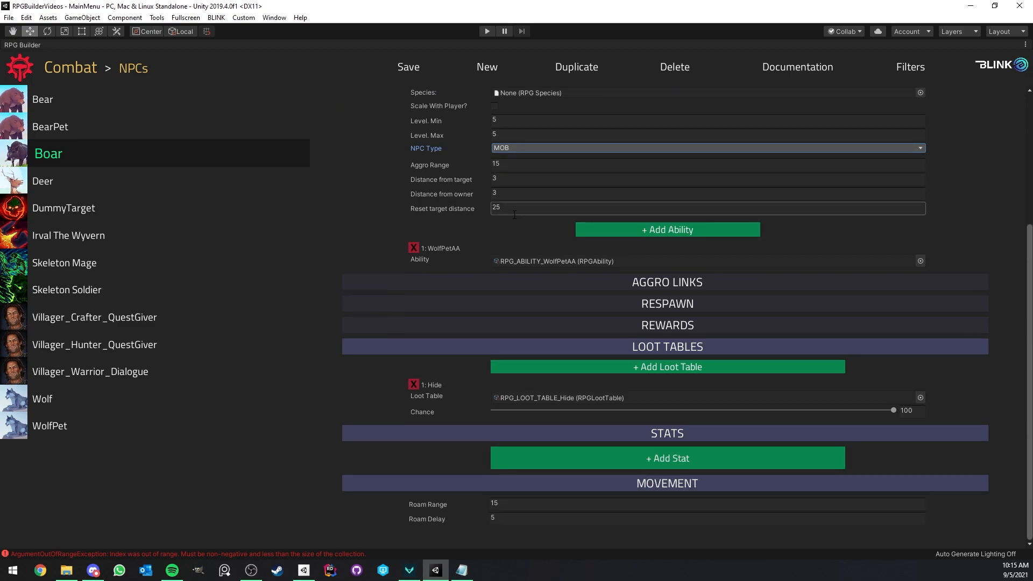
scroll(514, 215, up, 3)
click(518, 230)
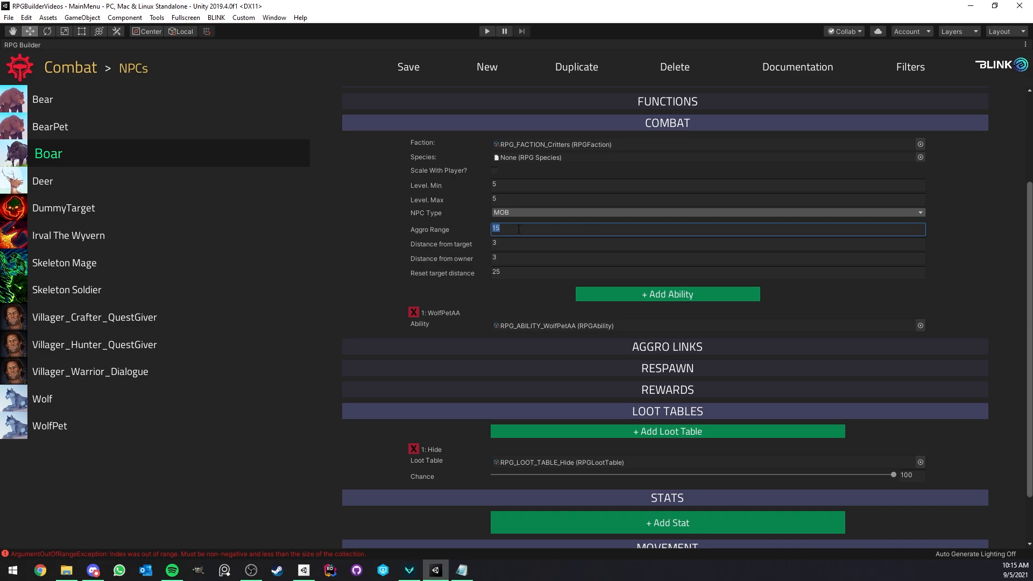
click(512, 230)
click(511, 248)
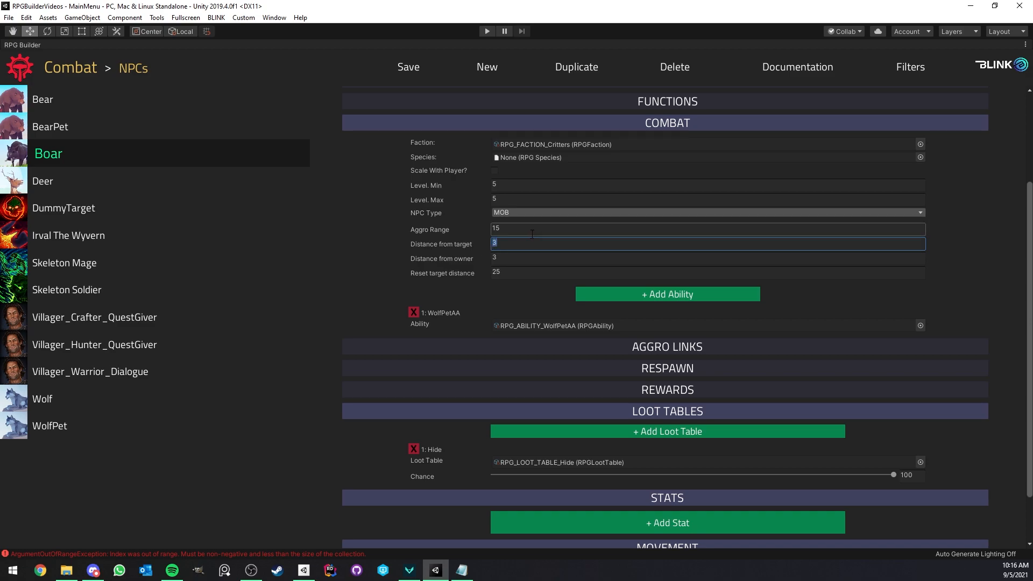
click(511, 259)
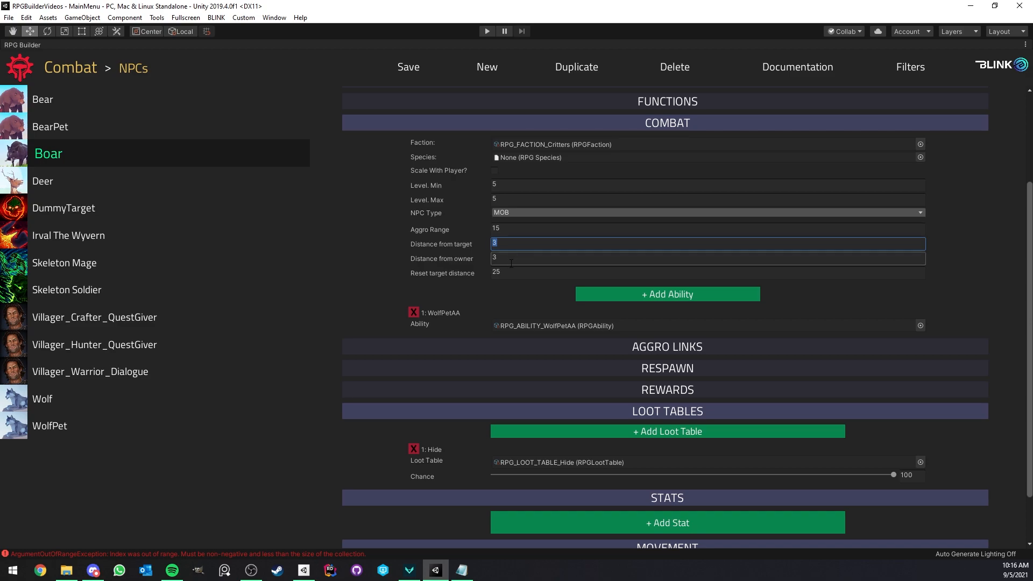
click(512, 249)
click(516, 258)
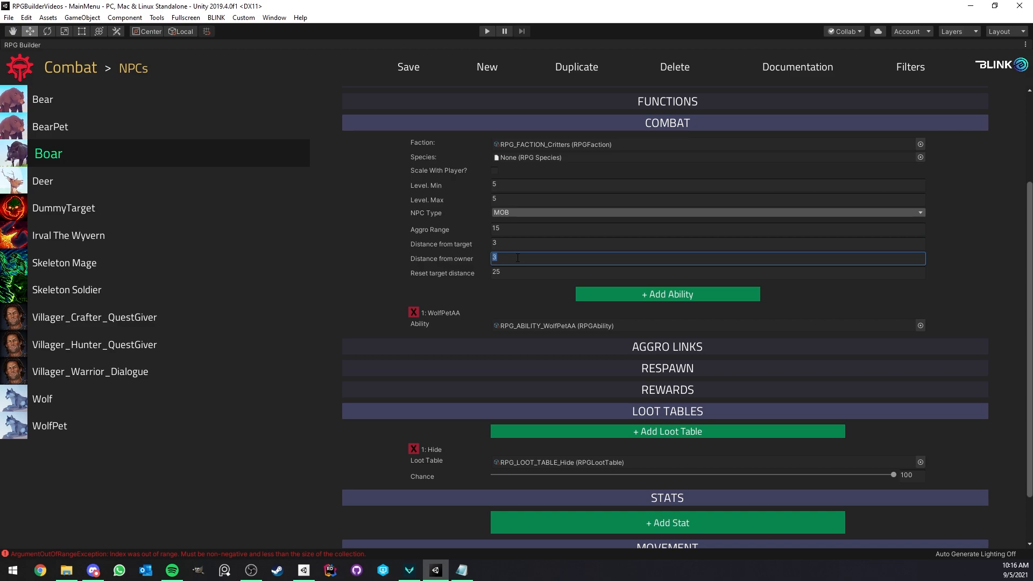
click(519, 259)
click(505, 271)
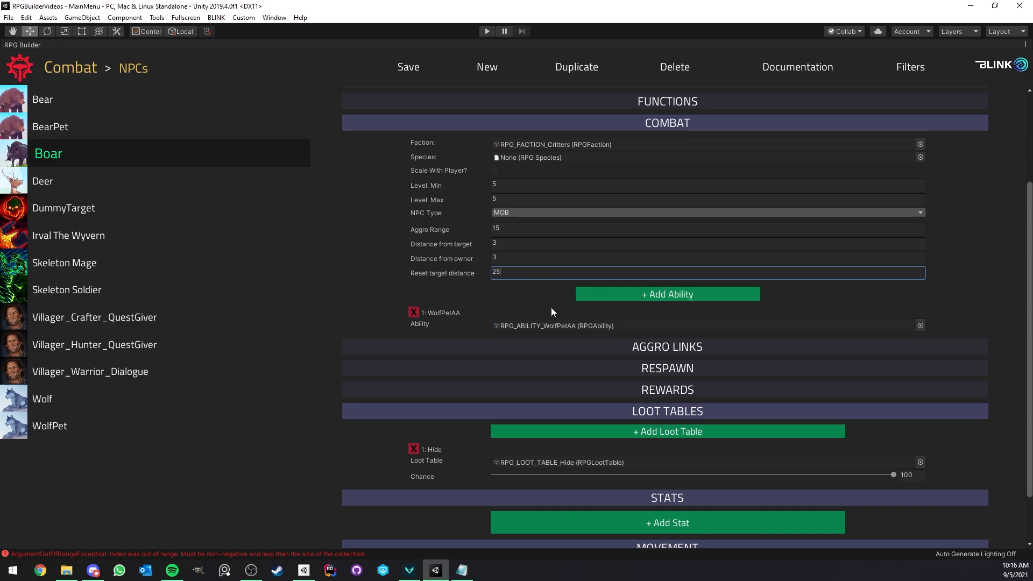
Step: Add three ability entries to the Boar and assign RPG_ABILITY_Cleave to the second ability
click(597, 298)
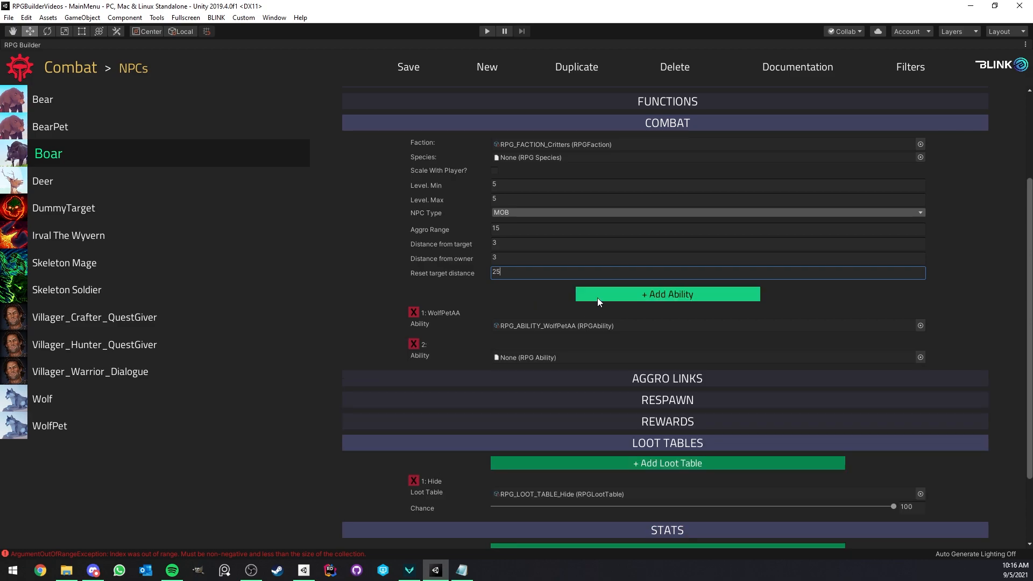
click(597, 298)
click(597, 298)
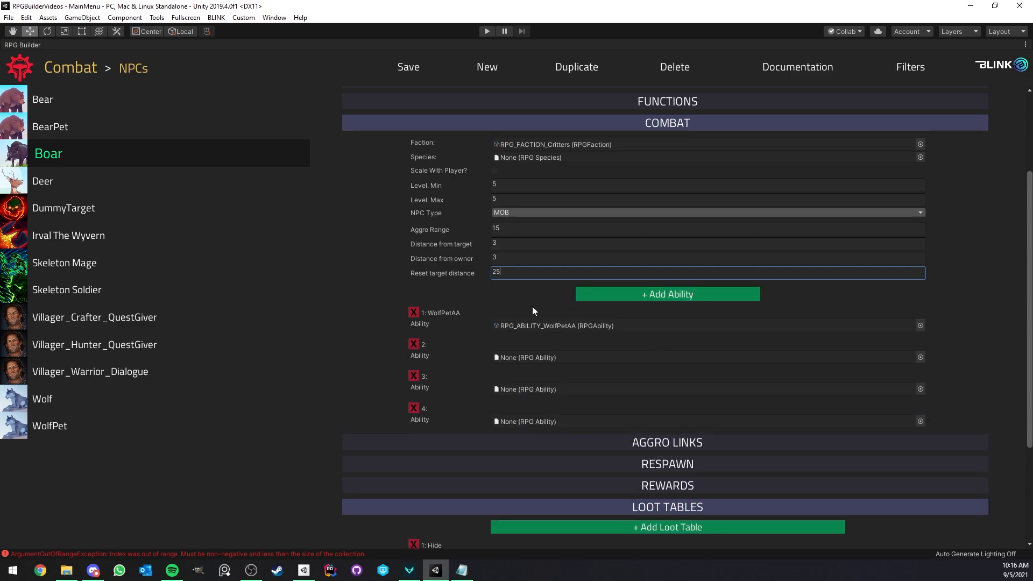
click(921, 357)
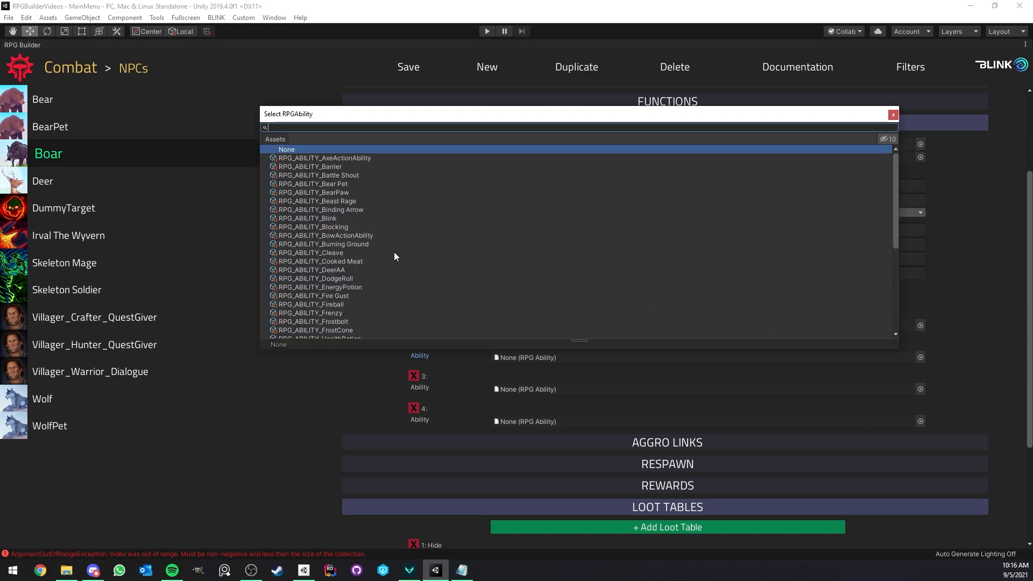
double_click(350, 252)
Step: View the choices for the third ability without assigning one, and remove one of the empty ability entries
click(920, 387)
click(361, 372)
click(416, 377)
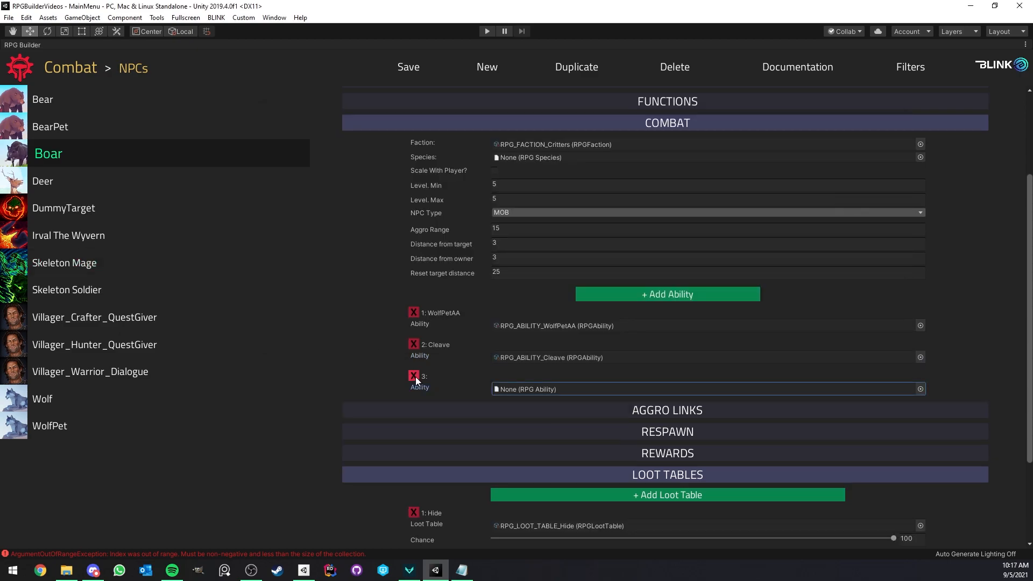
Step: Remove the empty third ability and the Cleave ability from the Boar
click(415, 376)
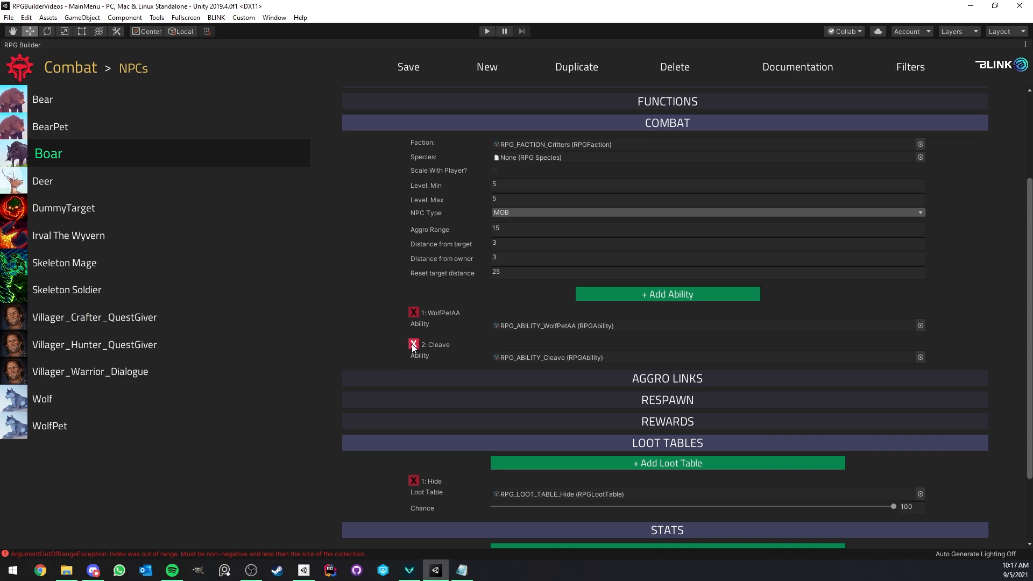
click(413, 344)
scroll(451, 368, down, 3)
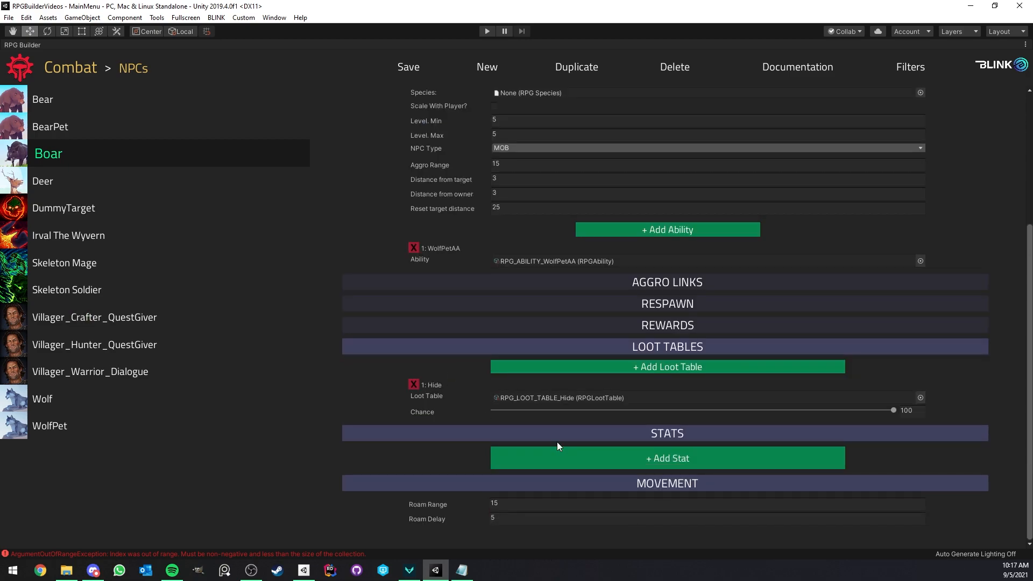
scroll(491, 380, up, 2)
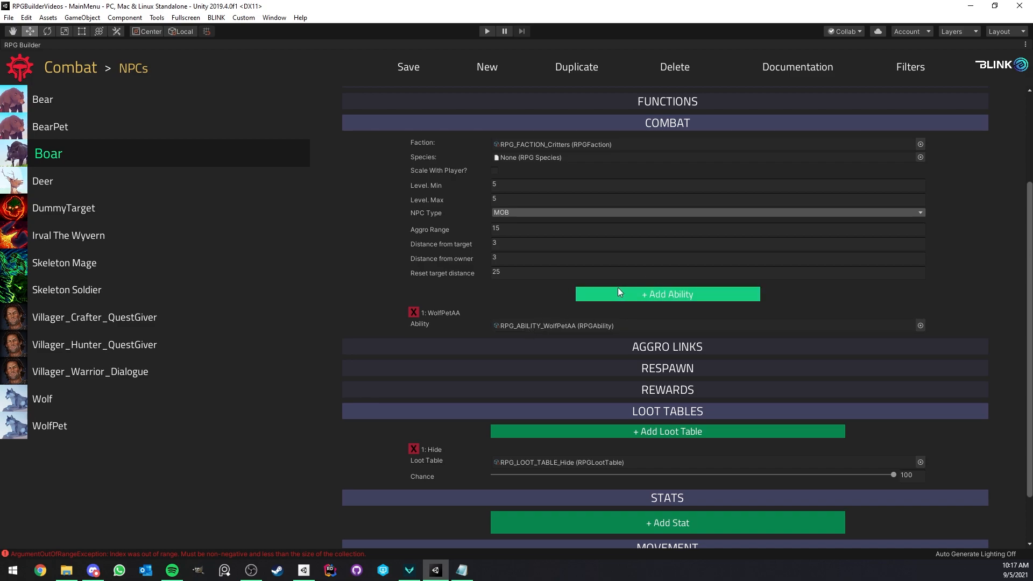
Step: Add two aggro links to the Boar and assign RPG_NPC_Boar as the first link's NPC
click(570, 341)
scroll(547, 317, down, 3)
click(559, 283)
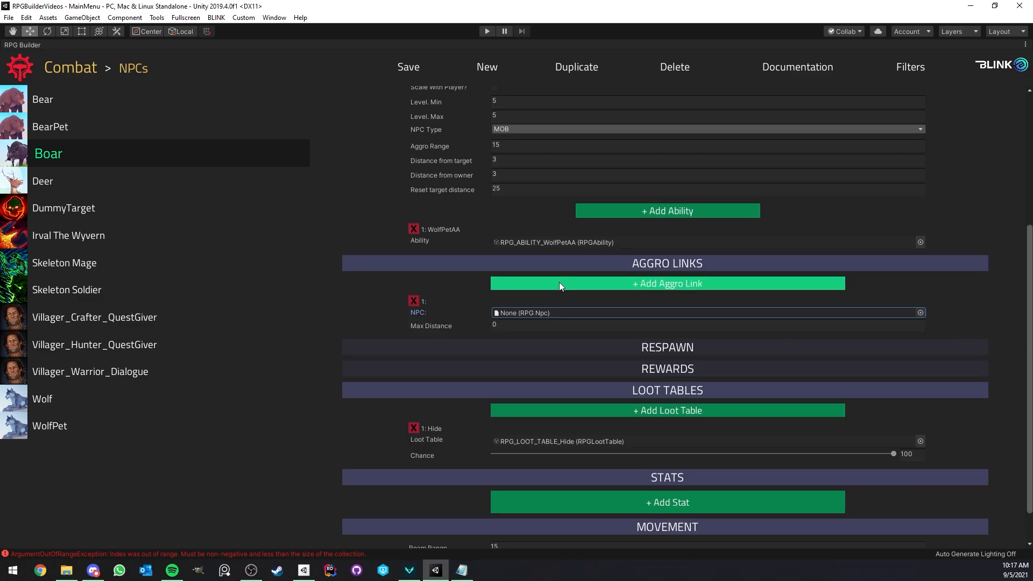
click(559, 284)
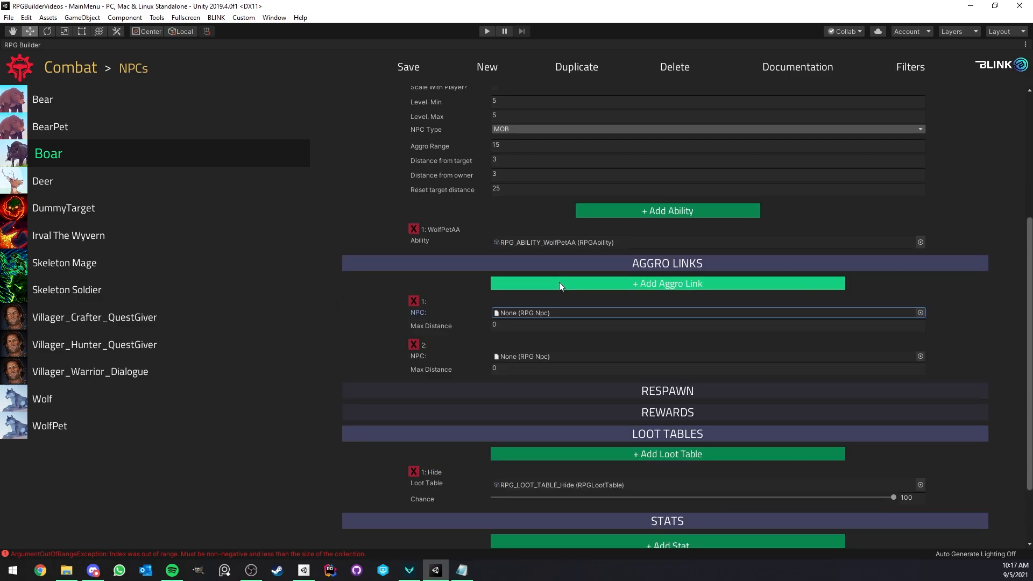
click(920, 313)
double_click(334, 175)
Step: Set the Boar aggro link's Max Distance to 15, remove the empty second link and save the NPC
click(546, 327)
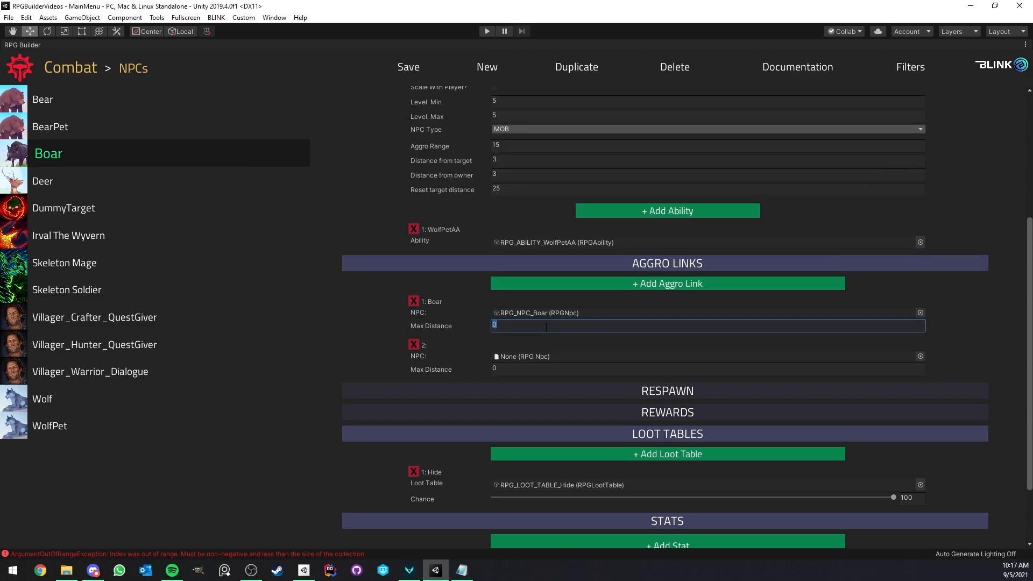
text(156)
click(413, 345)
click(408, 67)
Step: Restore the maximized RPG Builder window to the normal editor layout and widen the Game view beside the Hierarchy and Inspector
right_click(56, 45)
click(76, 51)
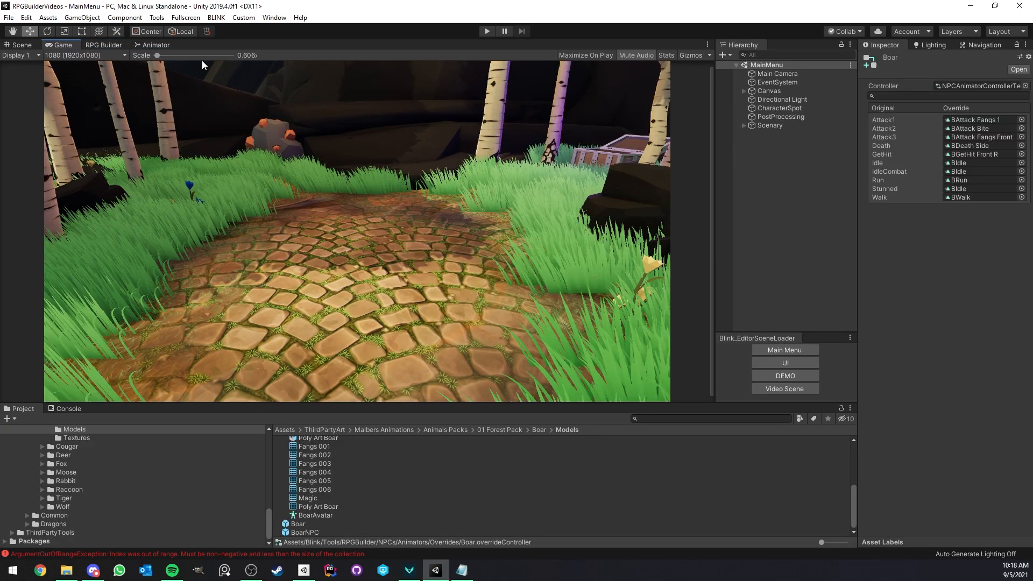
drag(855, 208, 885, 199)
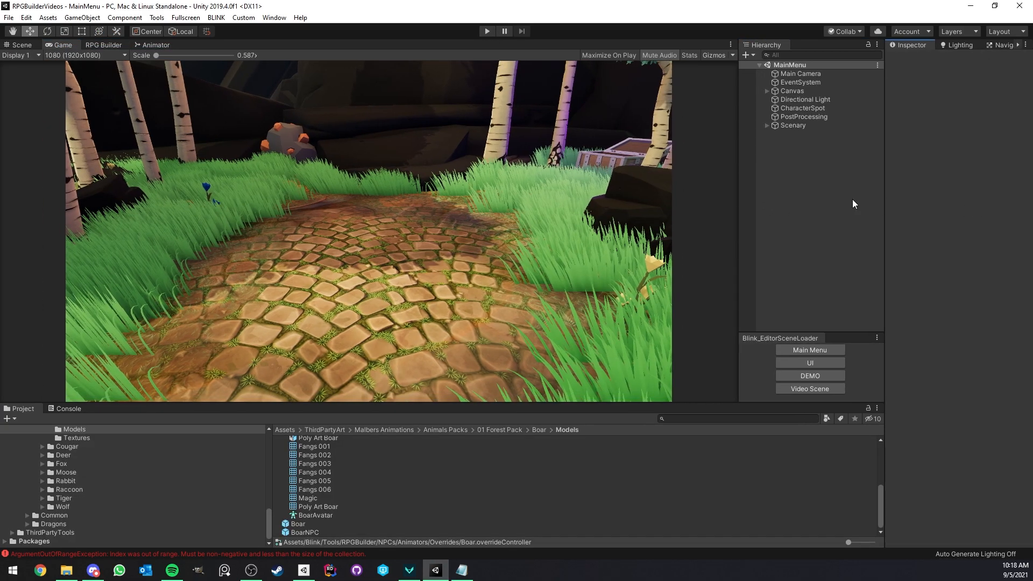
drag(749, 186, 776, 186)
Step: Set the Boar's Model Scale to 1 on X, Y and Z in its prefab setup and save the NPC
click(89, 45)
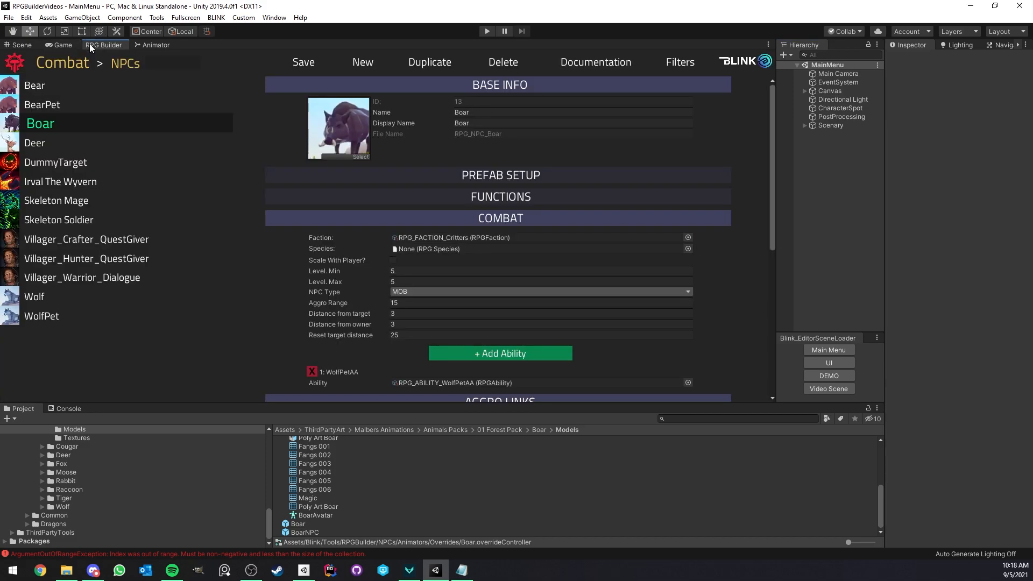
click(415, 178)
click(420, 216)
text(1)
key(Tab)
text(1)
key(Tab)
text(1)
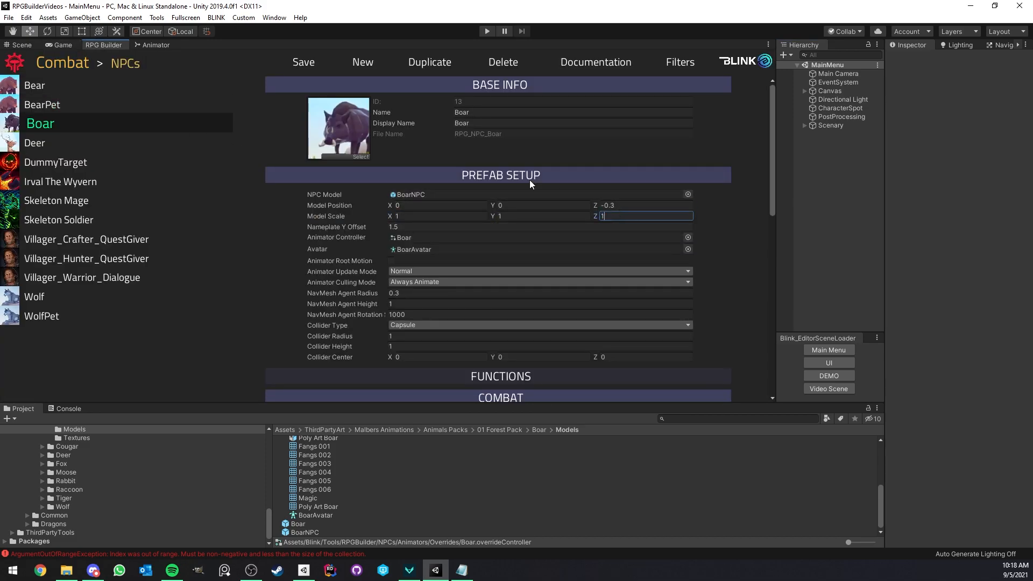
click(303, 62)
Step: Run the game in the Game view and continue with the existing character into the RPG Builder Demo scene
click(64, 45)
click(484, 30)
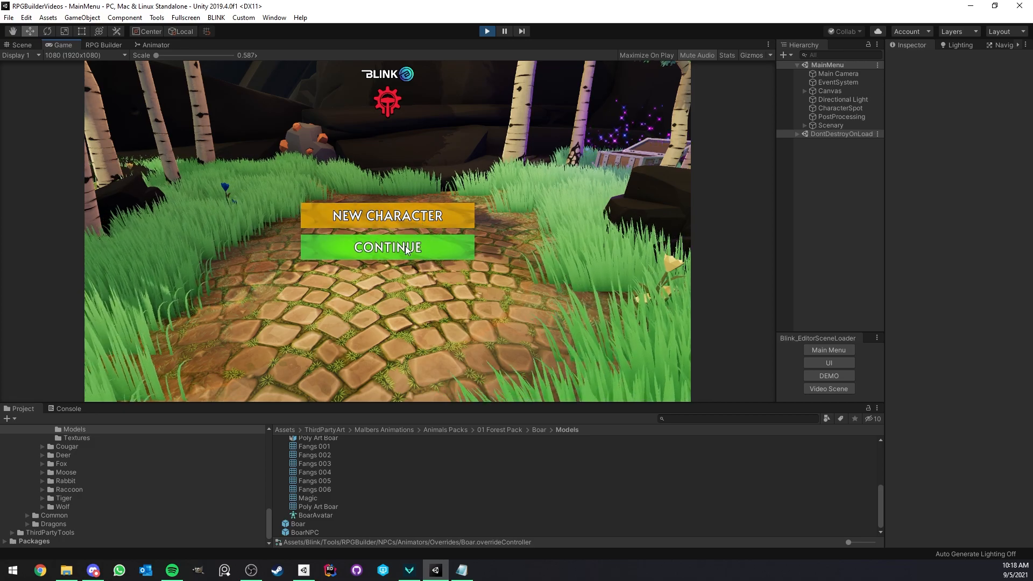
click(387, 244)
click(338, 235)
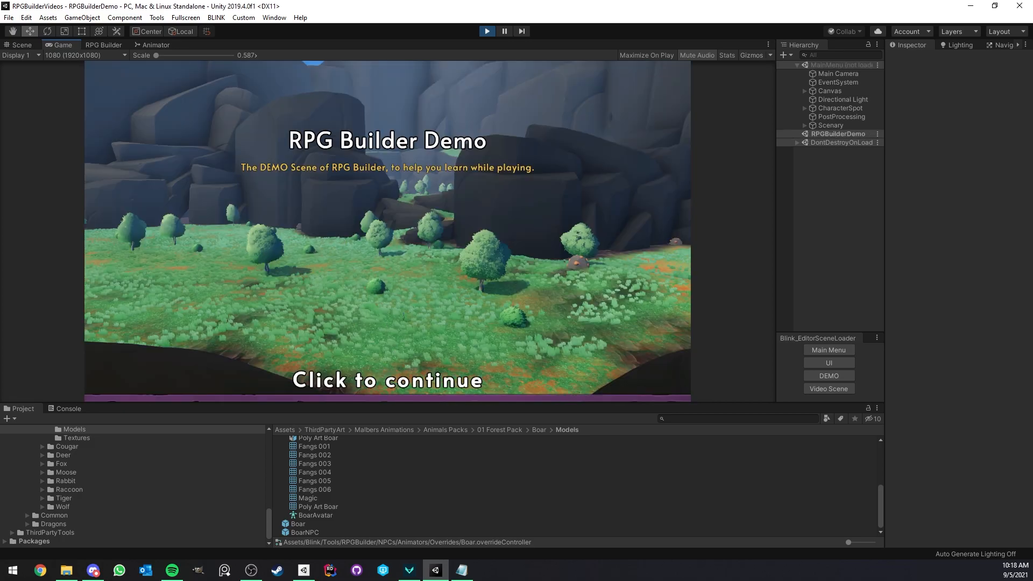
Step: Apply -100 points to the Critters faction with the in-game Developer Panel's combat options
key(d)
key(s)
click(528, 344)
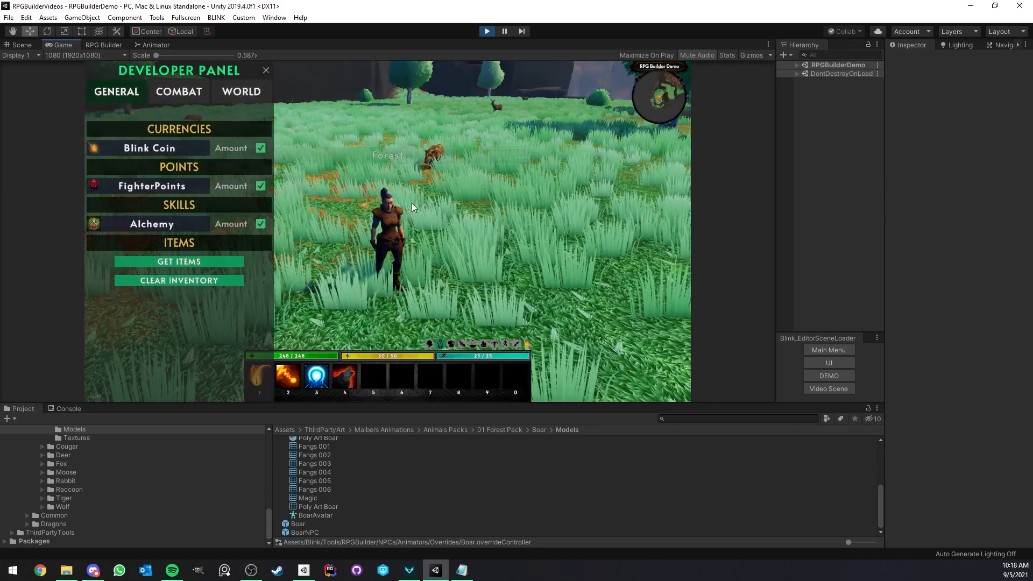
click(178, 91)
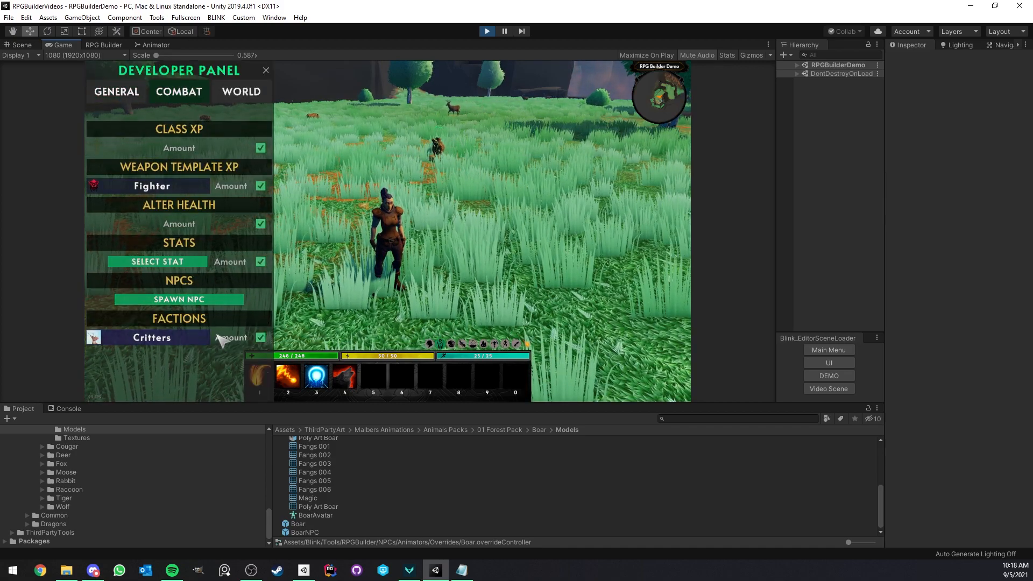
click(233, 337)
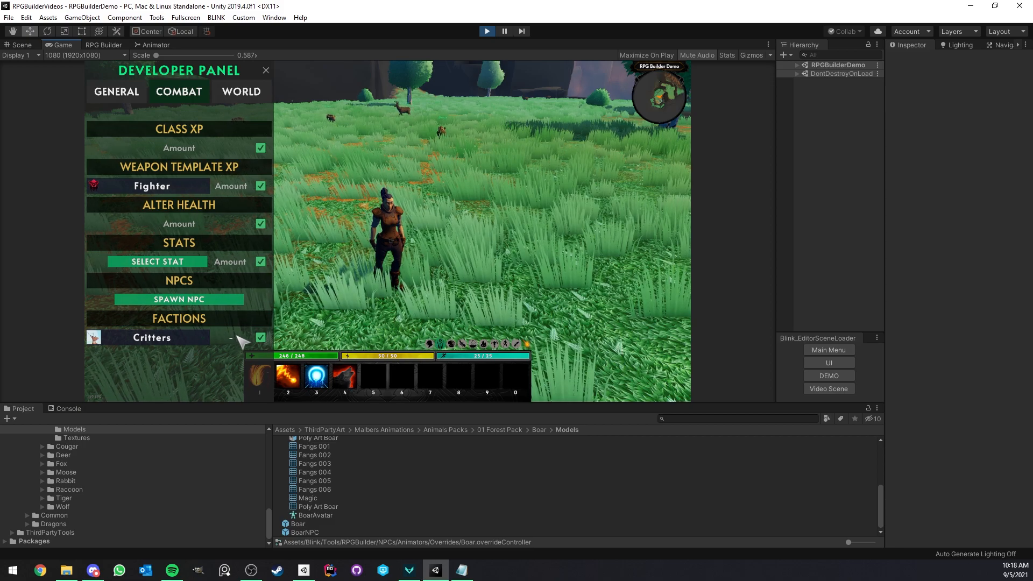
text(-100)
click(261, 339)
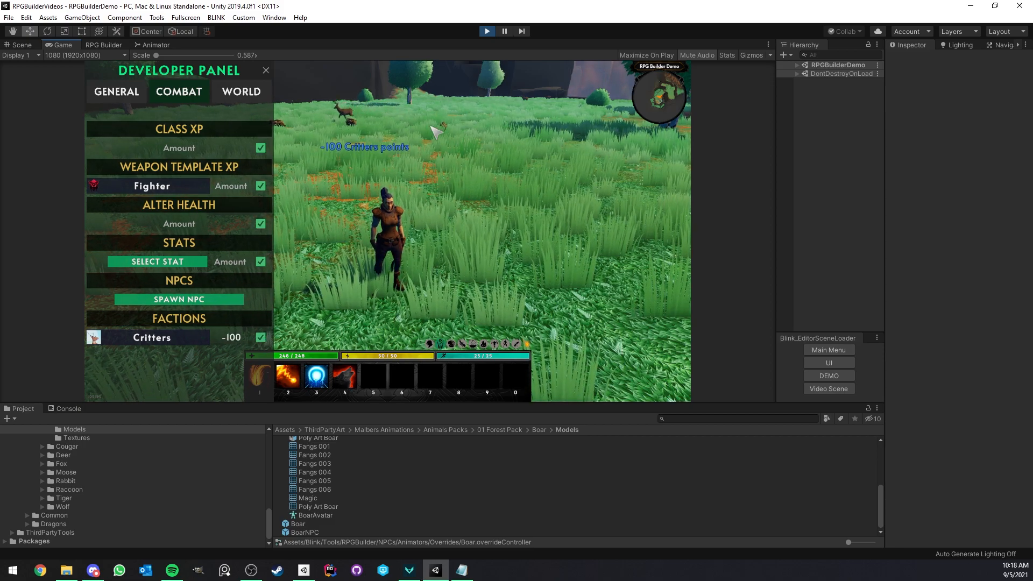
Step: Close the Developer Panel, approach the boars and attack one to test the aggro link
click(266, 71)
key(w)
key(2)
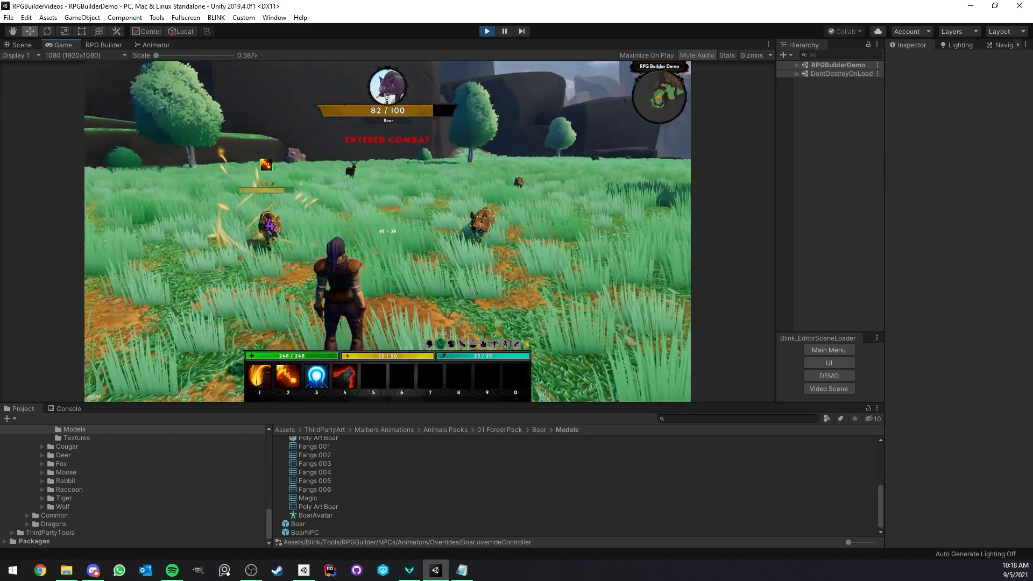
key(1)
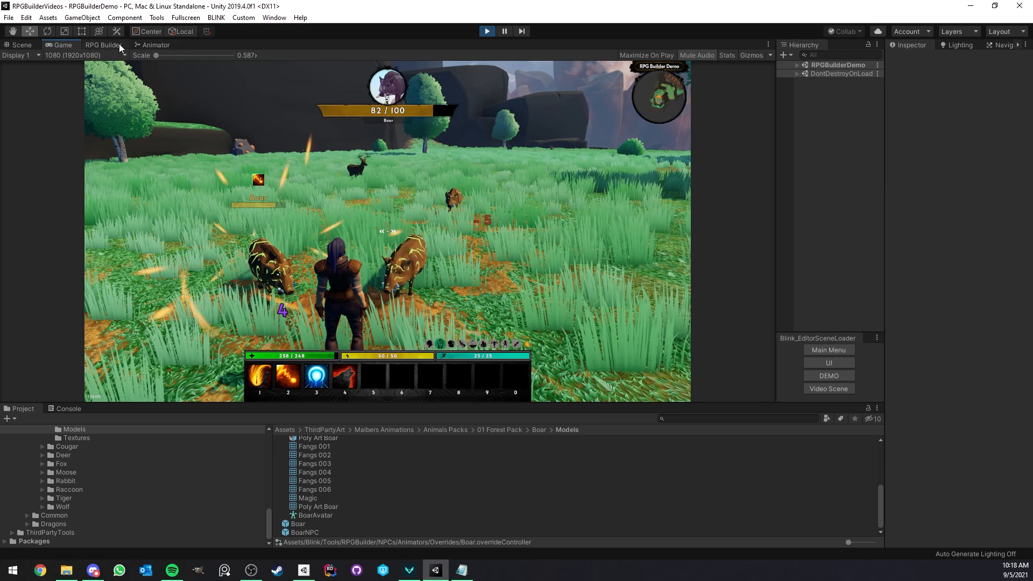
Step: Review the Boar's combat and aggro link settings in RPG Builder while the game is running
click(118, 45)
click(70, 95)
click(58, 123)
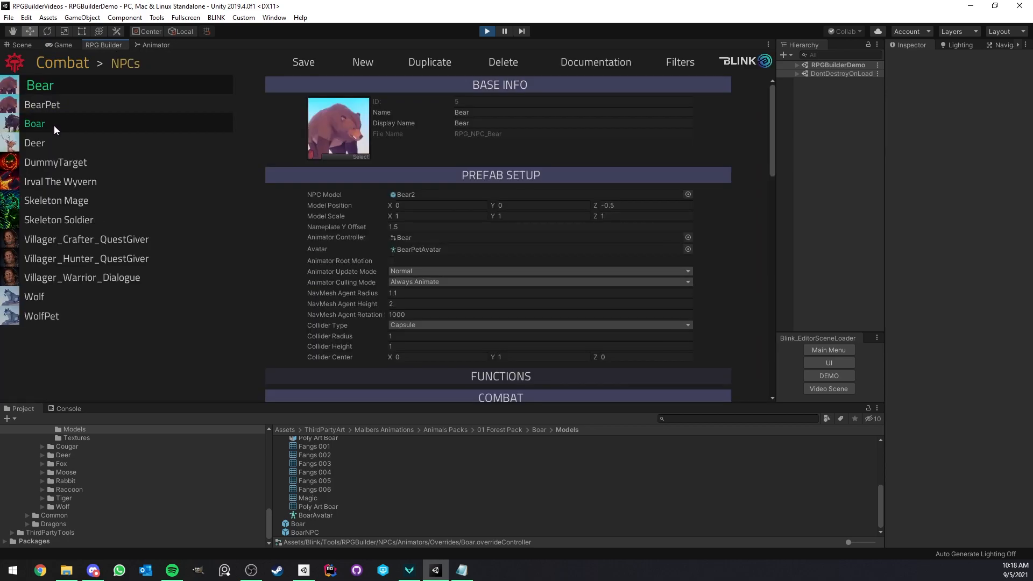
click(63, 123)
scroll(412, 236, down, 15)
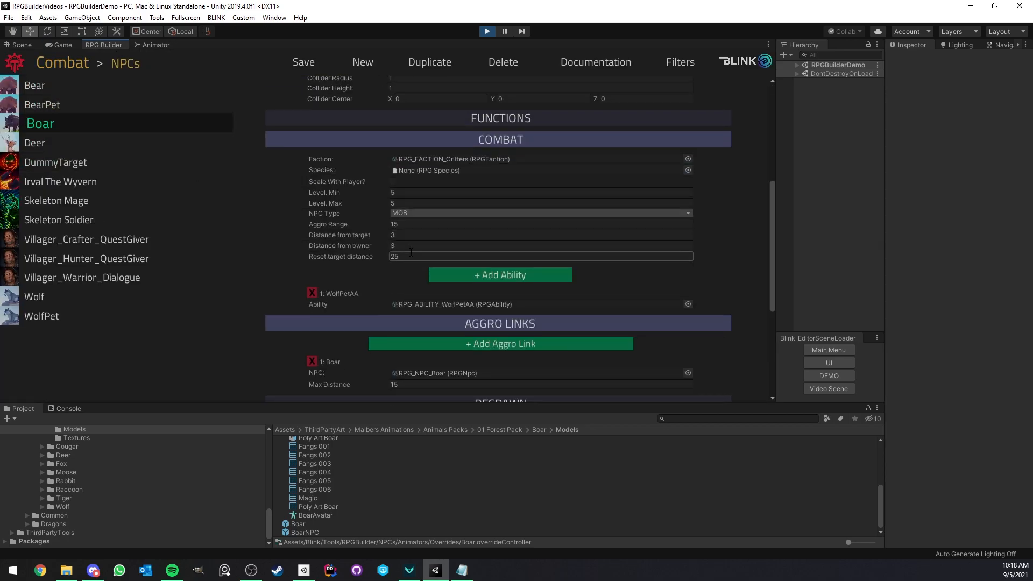
Step: Return to the running game to watch the linked boars attack, and stop play mode
click(63, 45)
click(214, 158)
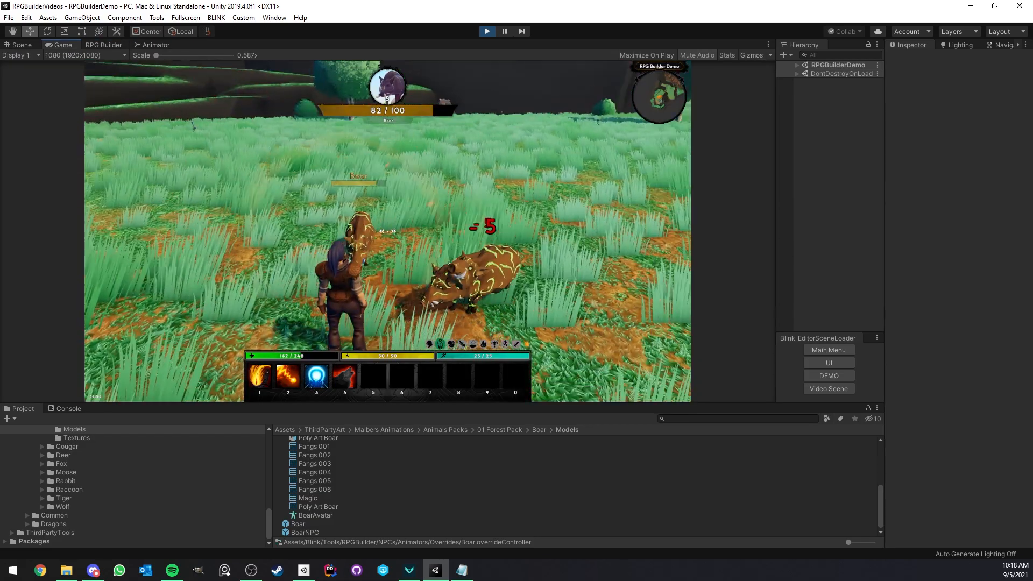
key(Escape)
click(486, 31)
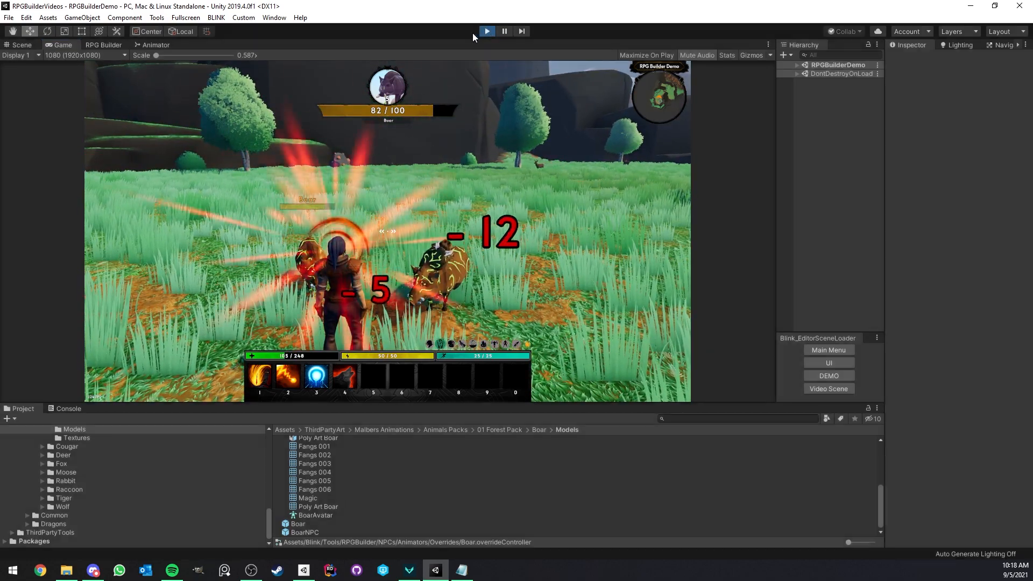
Step: Maximize the RPG Builder window and reopen the Boar in the combat NPC list
click(107, 44)
right_click(106, 42)
click(137, 47)
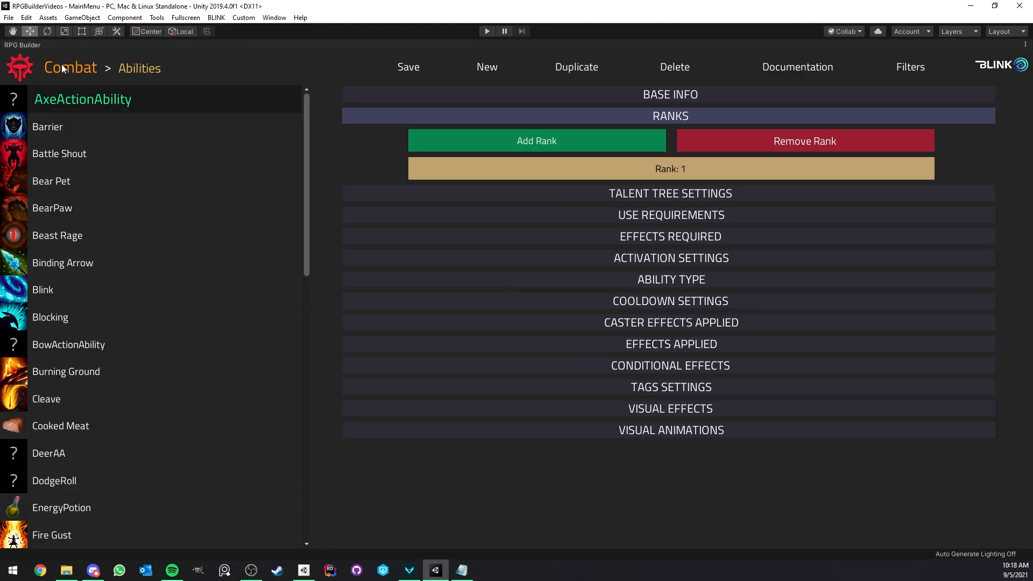
click(81, 153)
click(151, 151)
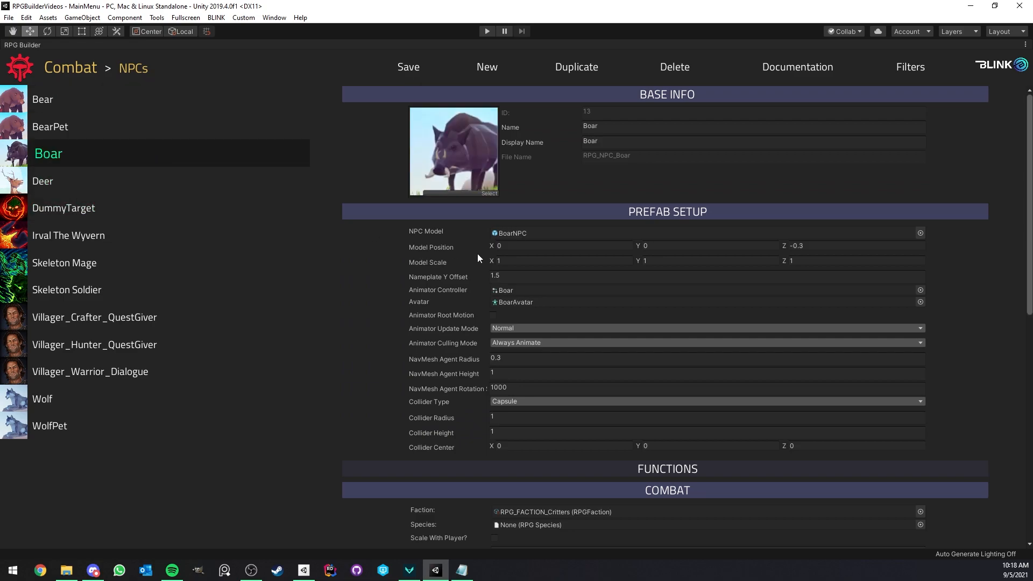
Step: Add three more empty aggro links to the Boar
scroll(473, 253, down, 5)
scroll(525, 270, down, 5)
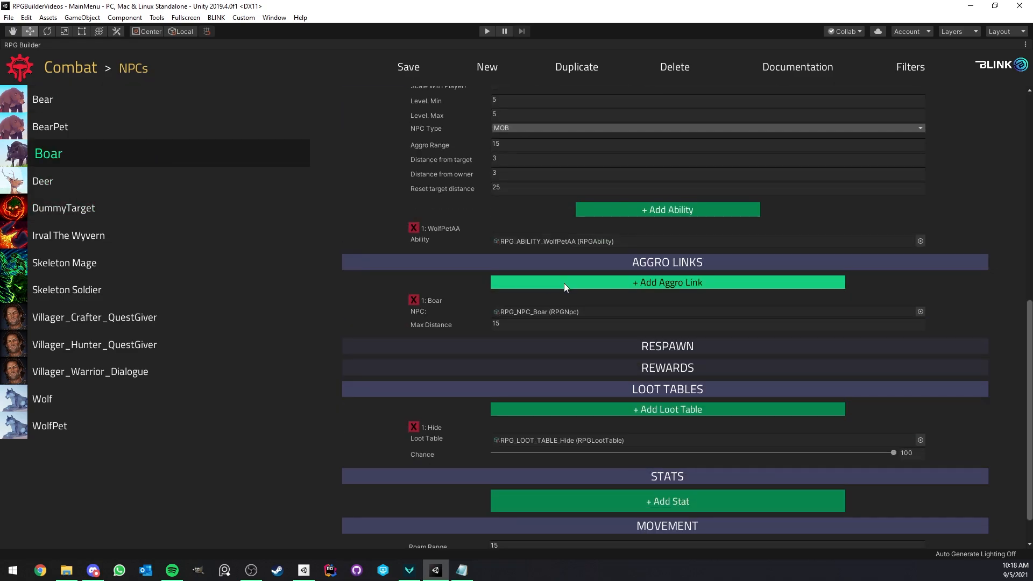
click(563, 283)
click(564, 283)
click(564, 283)
scroll(533, 295, down, 1)
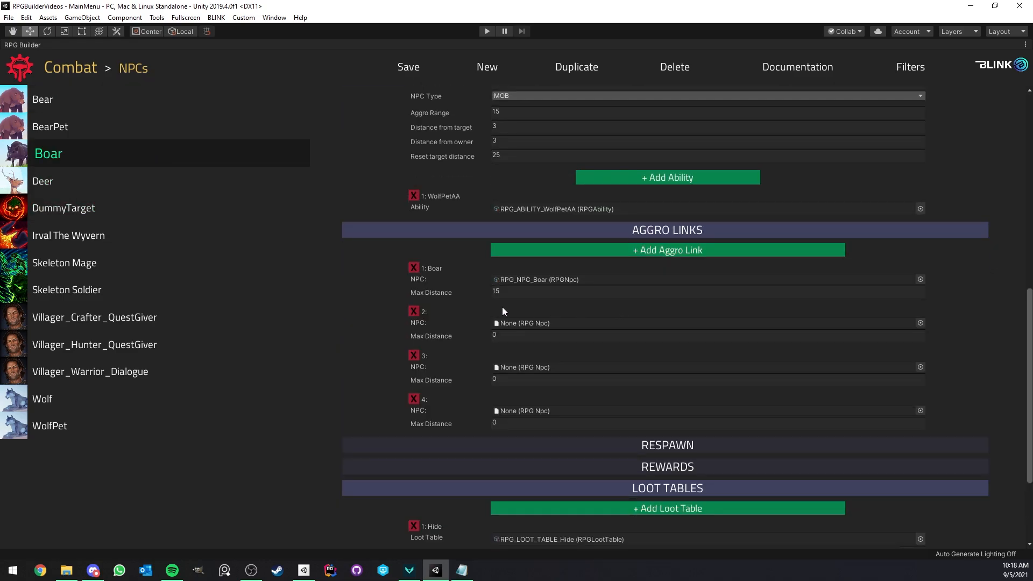
Step: Try RPG_NPC_Wolf as the second aggro link with a Max Distance of 650, and remove all the extra links
click(920, 323)
double_click(332, 253)
click(536, 335)
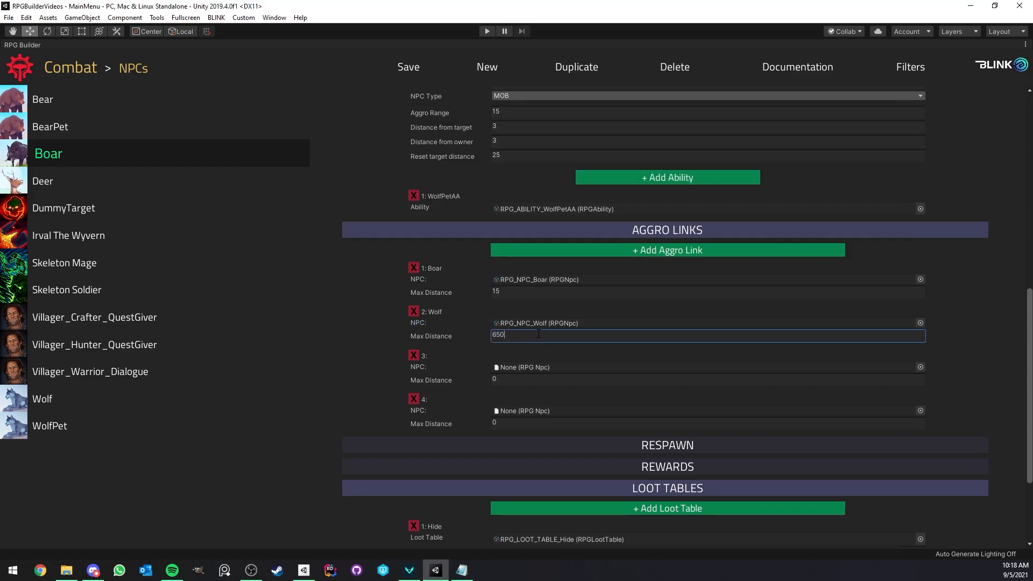
click(414, 311)
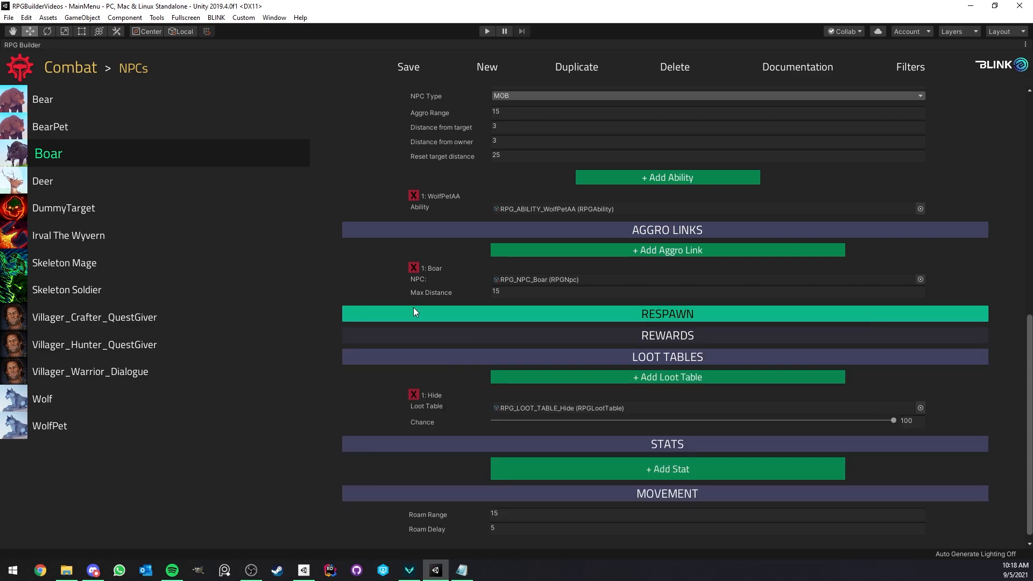
Step: Open the Boar's Respawn settings
click(541, 312)
scroll(543, 304, down, 1)
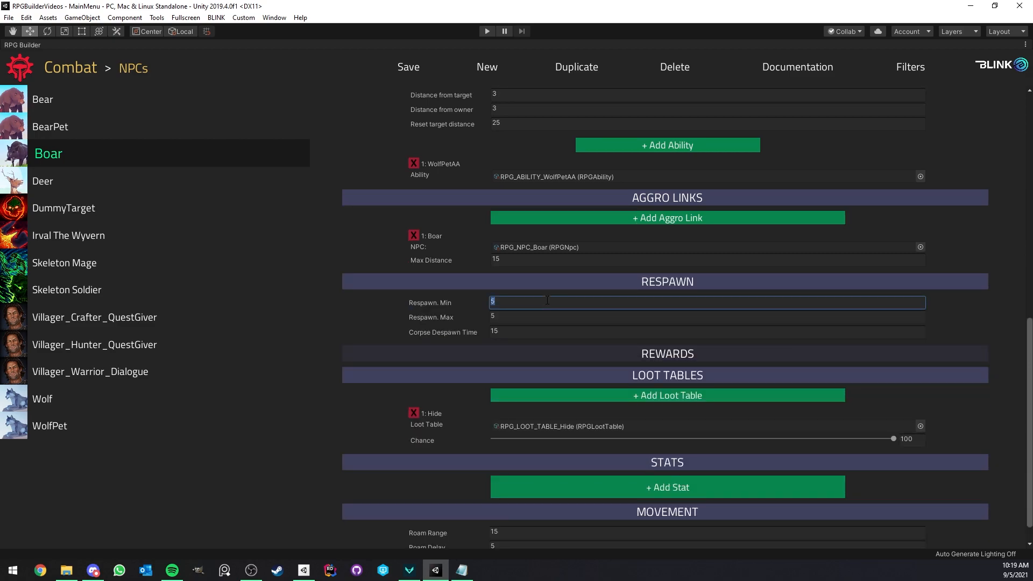
Step: Set the Boar's minimum respawn time to 15 and its maximum respawn time to 100
click(522, 316)
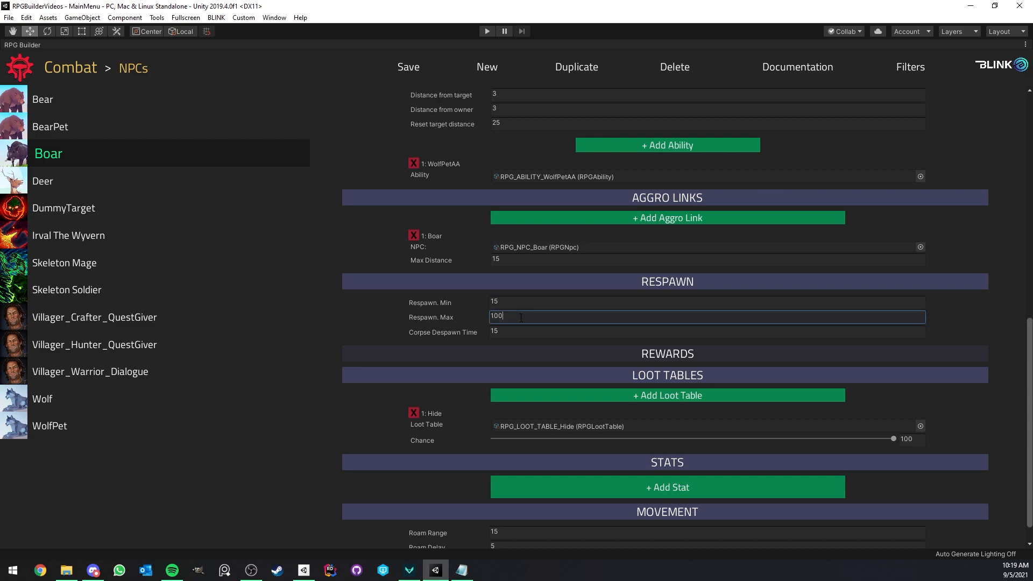
click(505, 333)
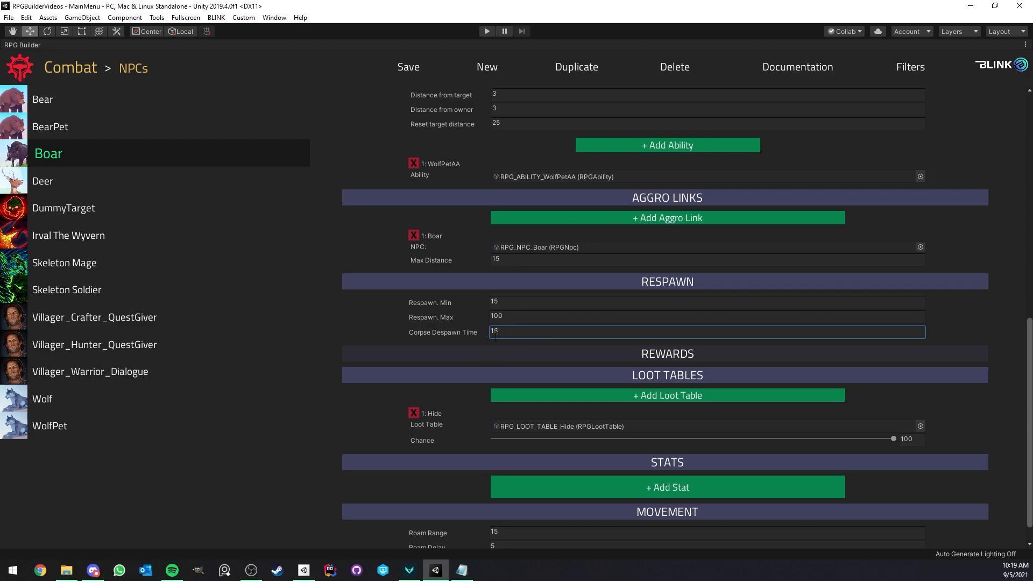
Step: Expand the Boar's rewards and set the minimum EXP to 1 and the level bonus EXP to 5
click(532, 355)
scroll(540, 353, down, 1)
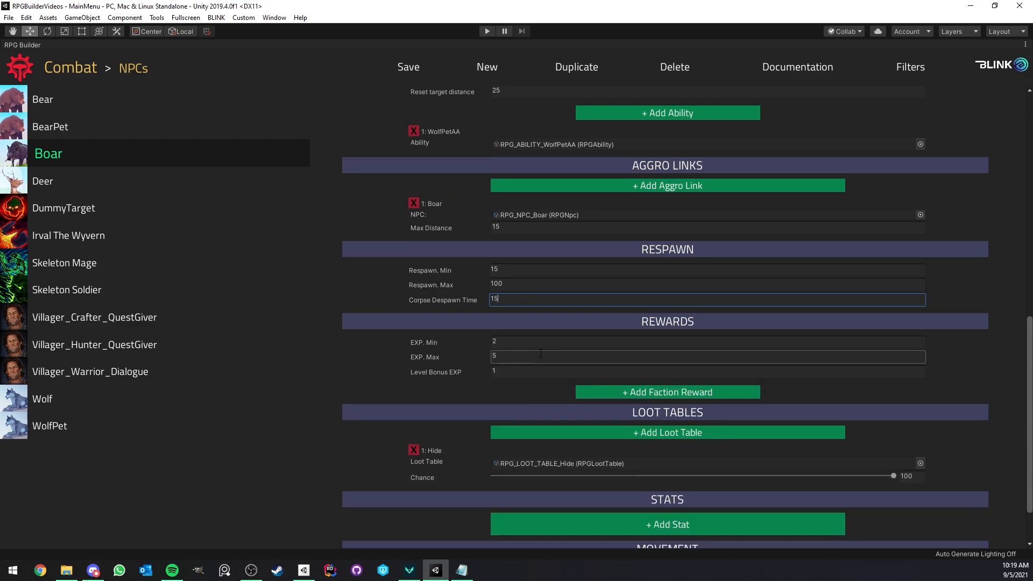
scroll(540, 353, down, 1)
click(536, 312)
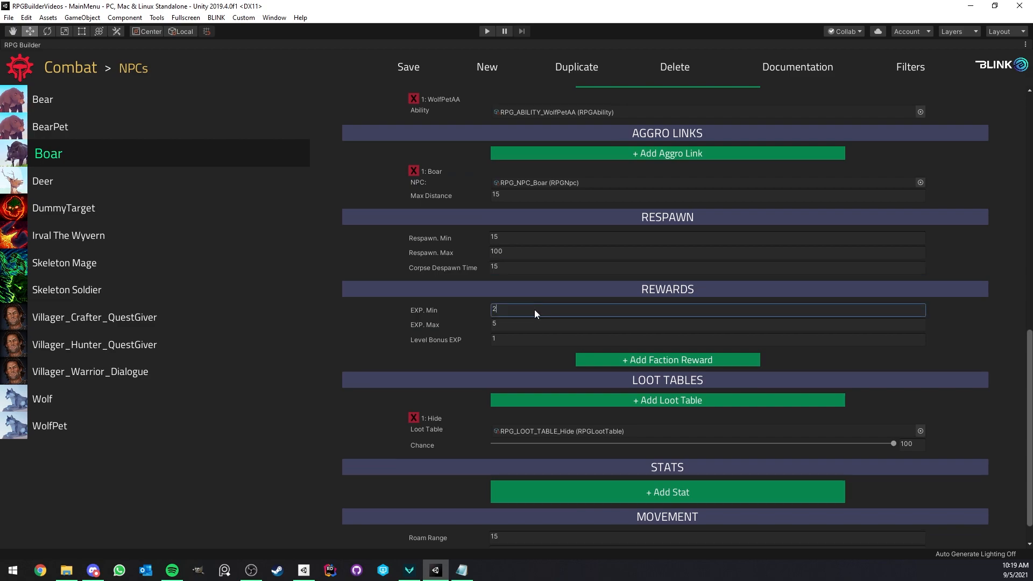
click(510, 323)
click(513, 338)
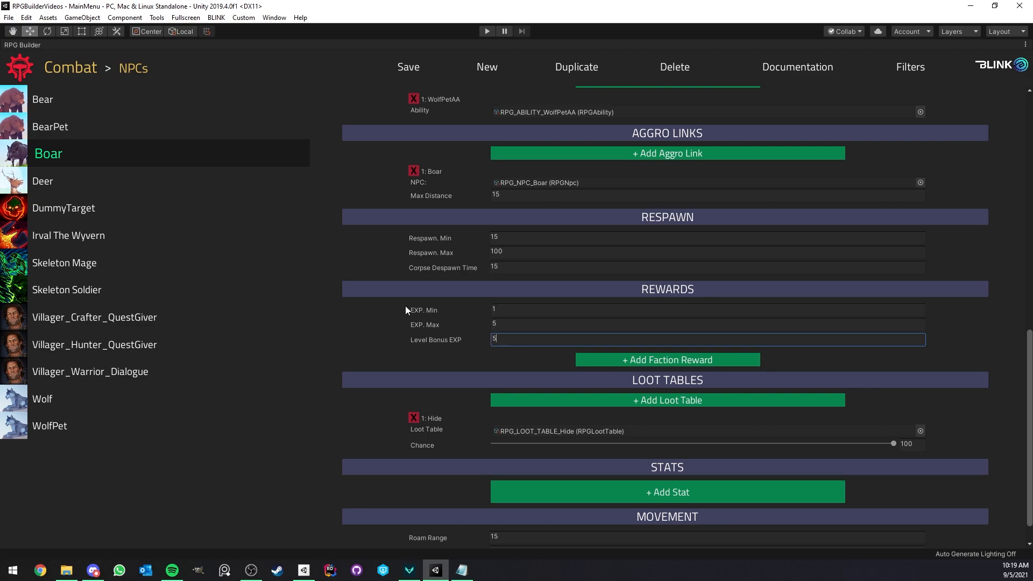
Step: Set the Boar's minimum EXP reward to 5 and its level bonus EXP to 1
click(516, 322)
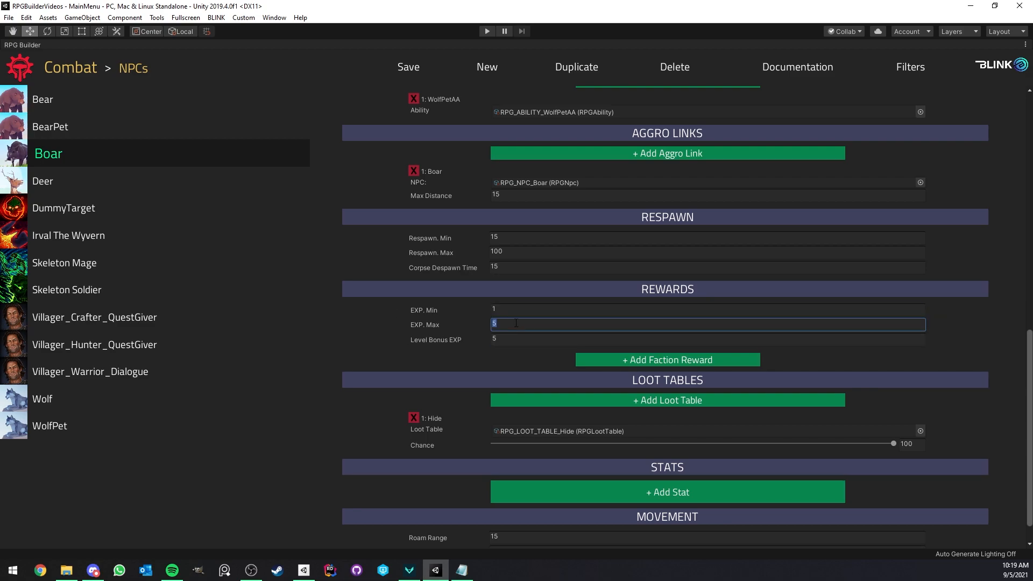
click(515, 310)
text(5)
click(518, 322)
click(518, 311)
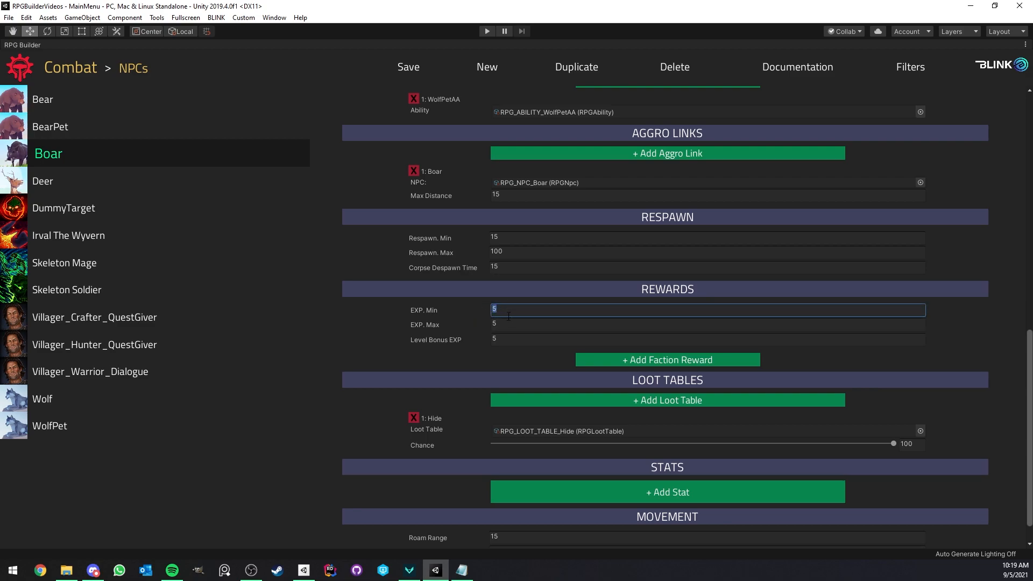
click(508, 338)
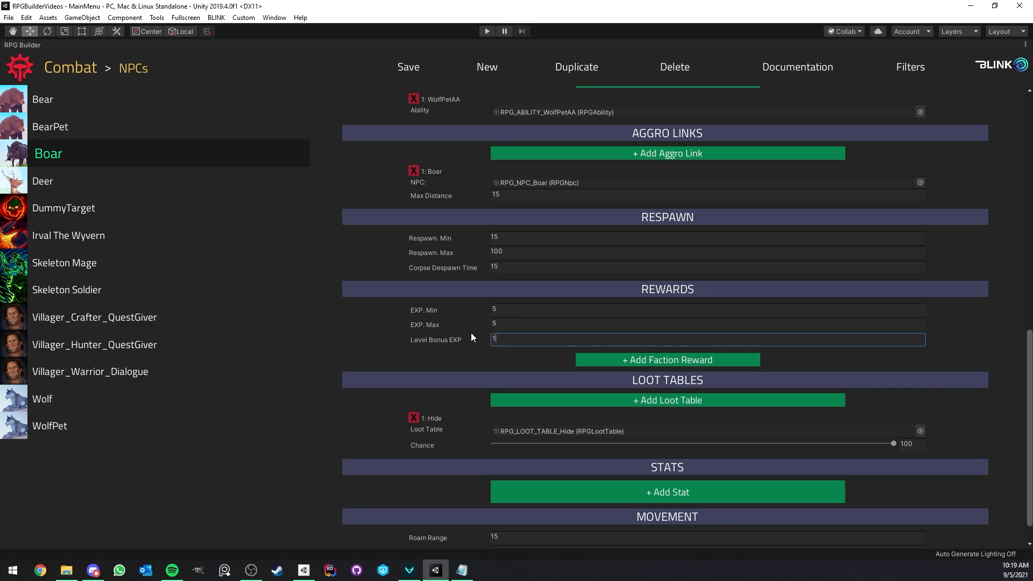
Step: Add three faction rewards to the Boar and give the first one the RPG_FACTION_Critters faction with amount 100
click(615, 358)
click(615, 358)
click(615, 358)
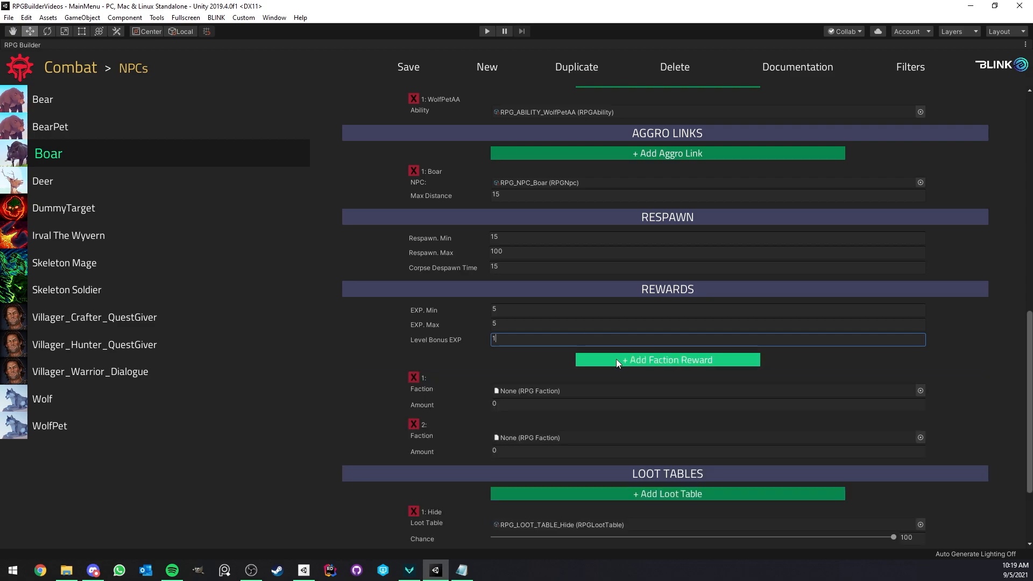
scroll(537, 312, down, 3)
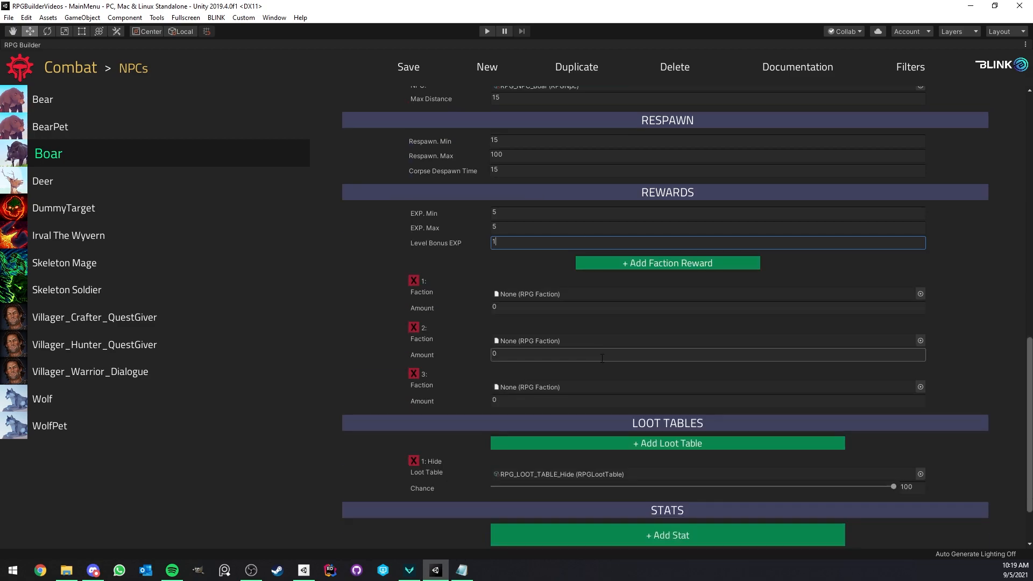
click(920, 294)
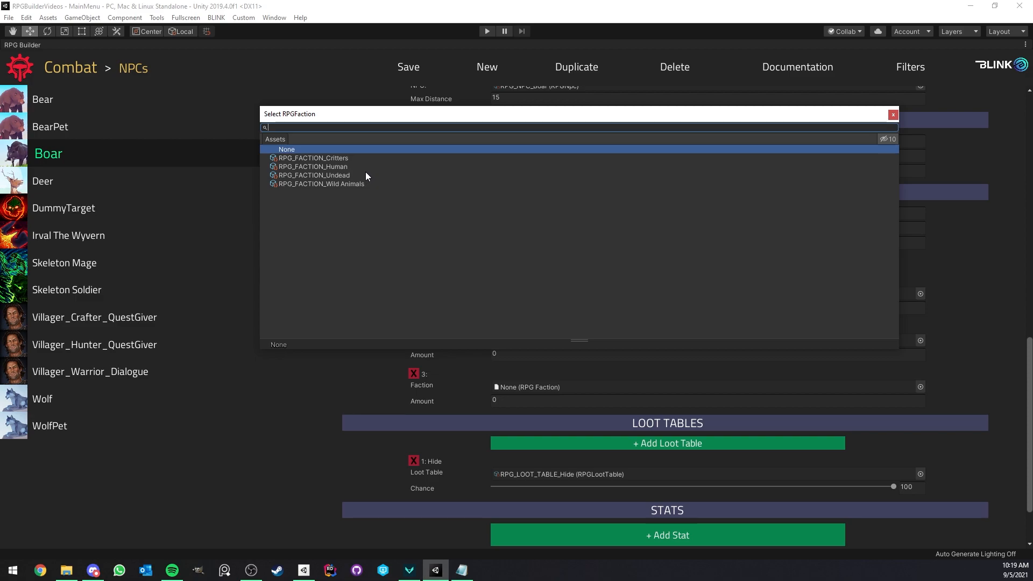
double_click(350, 157)
click(523, 308)
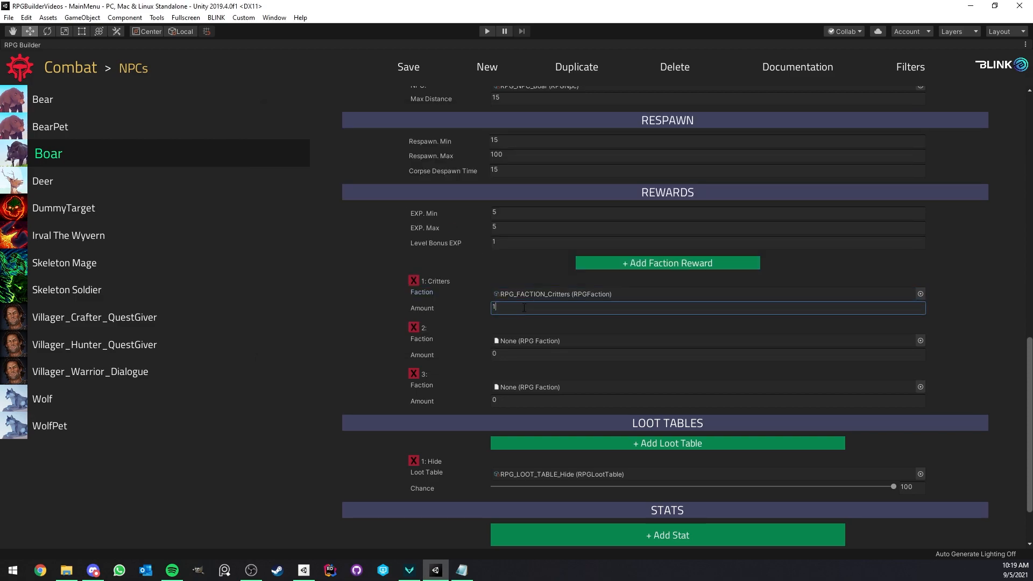
Step: Remove the two empty faction rewards and set the Critters reward amount to -100
click(413, 327)
click(413, 326)
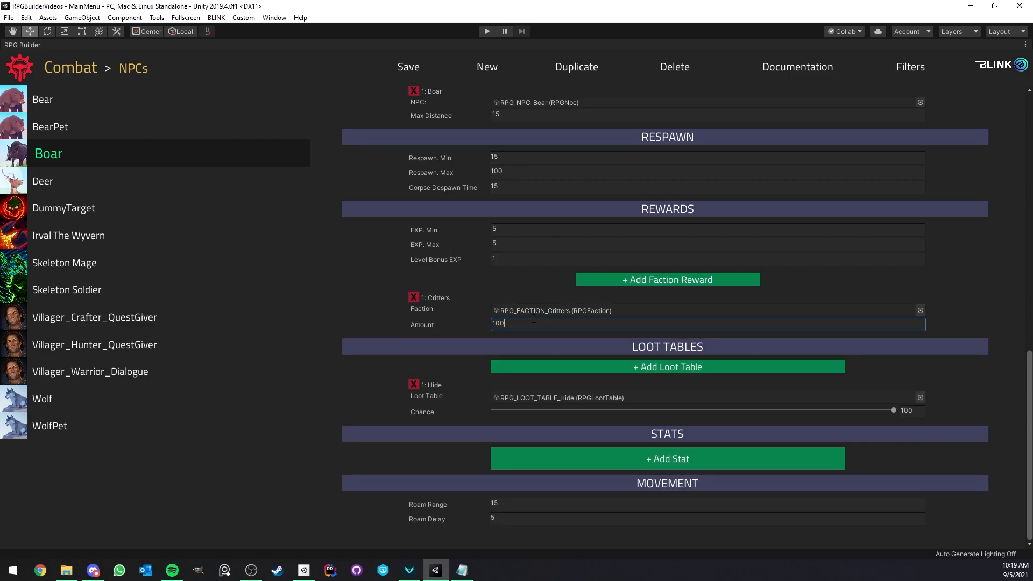
click(516, 325)
scroll(496, 307, up, 10)
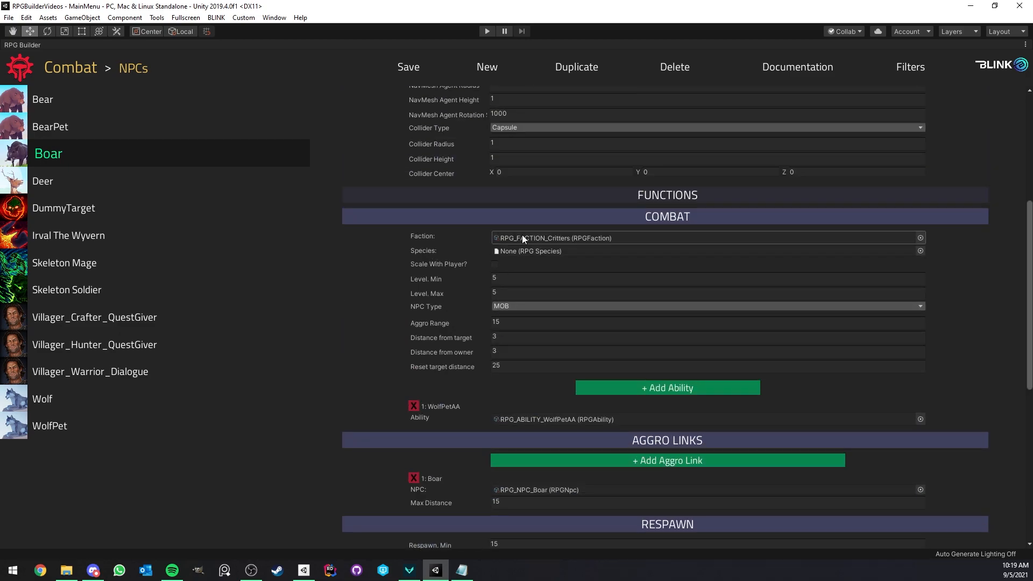
scroll(540, 239, down, 10)
key(Home)
text(-)
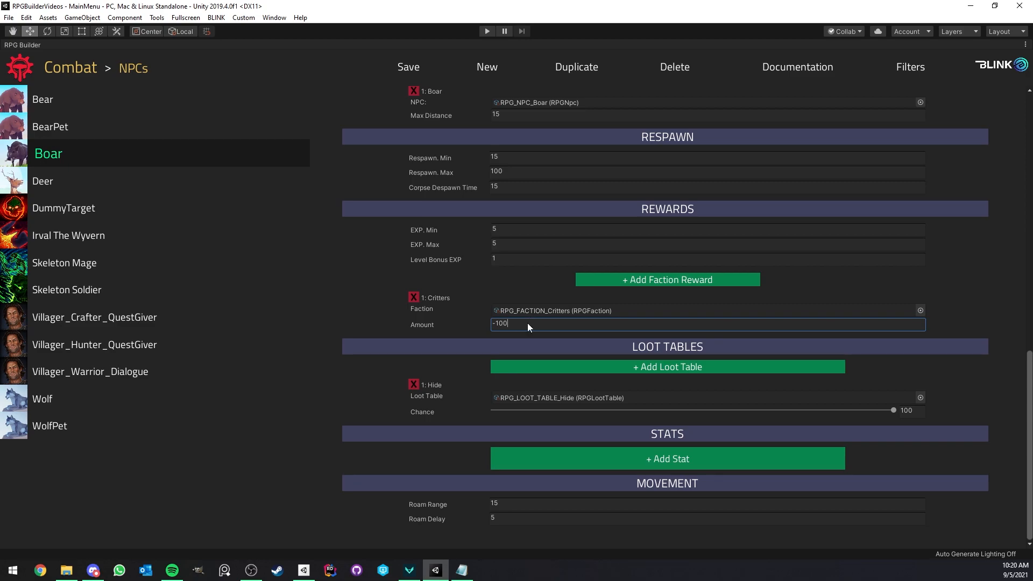
Step: Add two empty loot table entries to the Boar and remove them again
scroll(543, 291, up, 6)
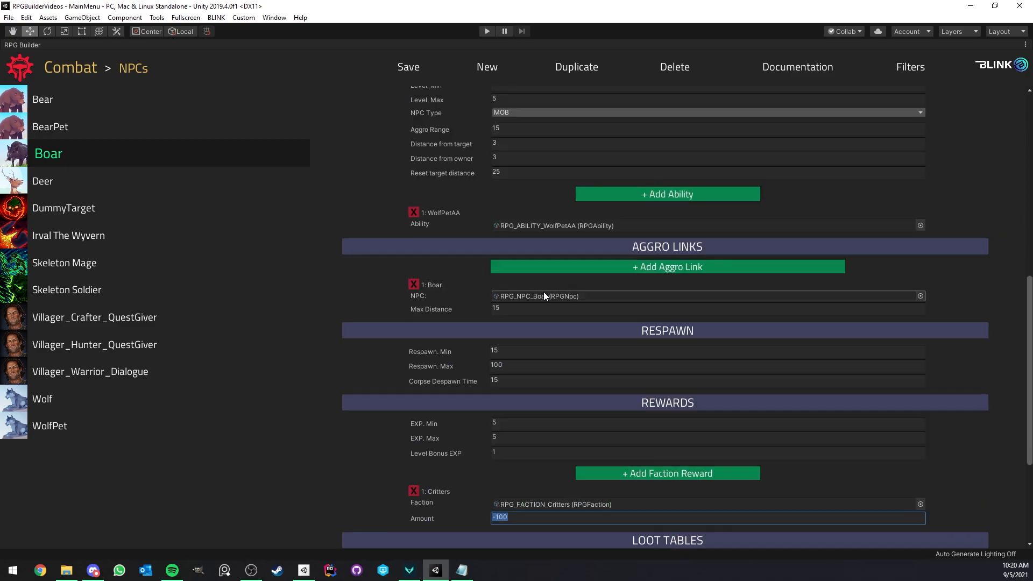
scroll(513, 215, up, 5)
scroll(554, 296, down, 11)
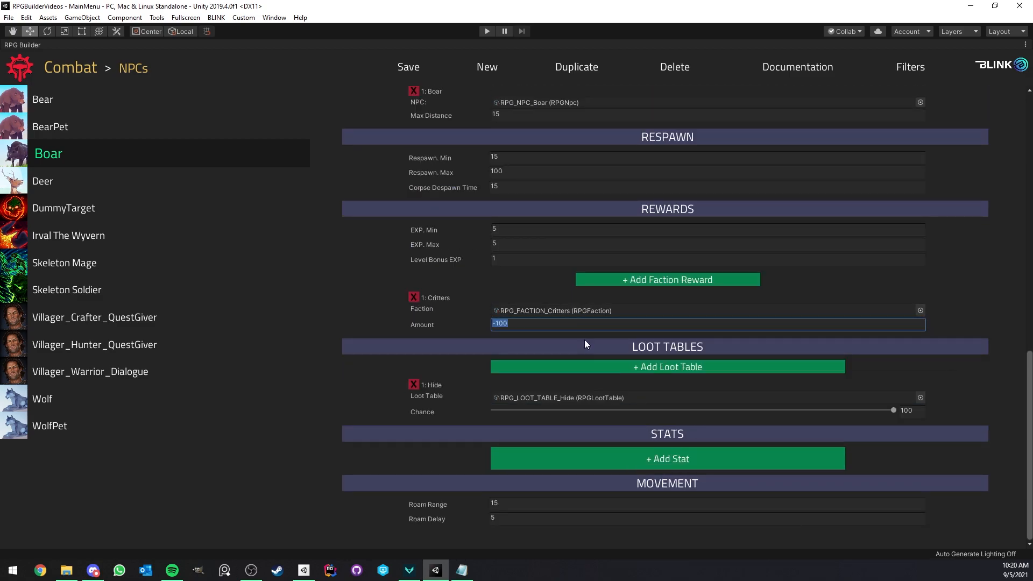
click(592, 367)
scroll(570, 367, down, 2)
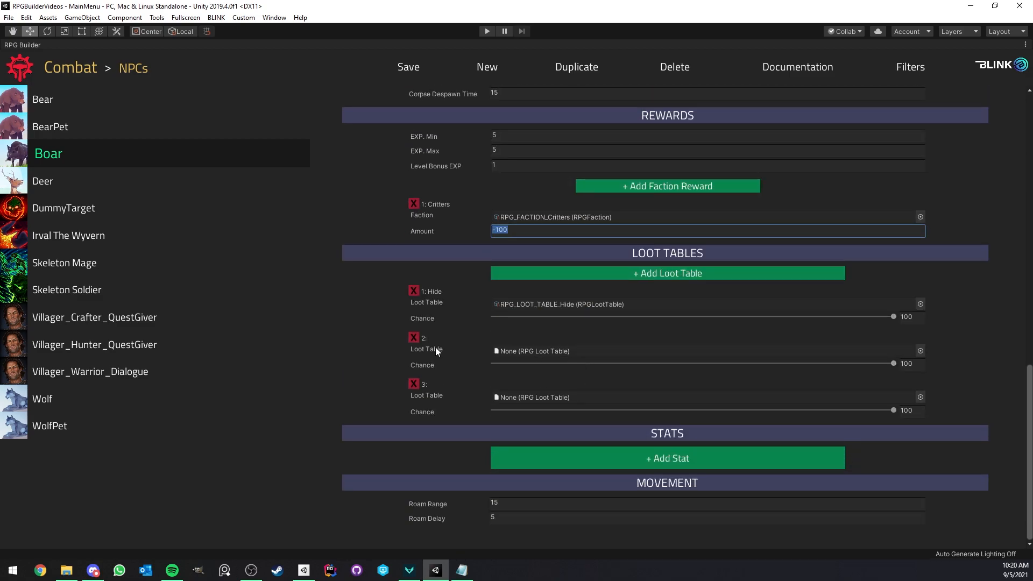
click(414, 384)
Step: Try a lower chance on the Hide loot table, restore it to 100, and add a second loot table entry without assigning a table
click(562, 409)
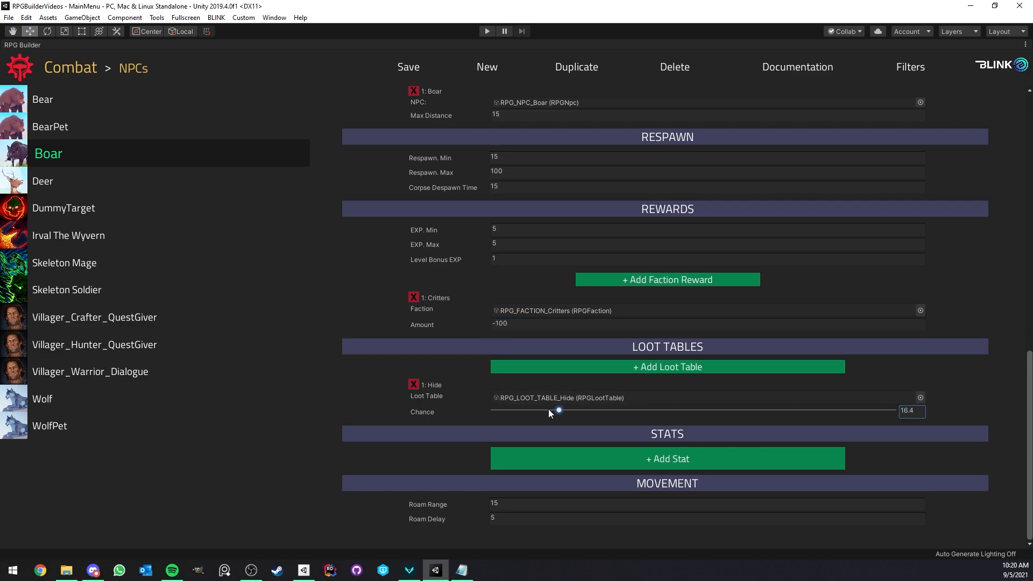
mouse_move(892, 412)
mouse_down()
mouse_move(492, 410)
mouse_move(894, 410)
mouse_up()
click(736, 365)
click(920, 397)
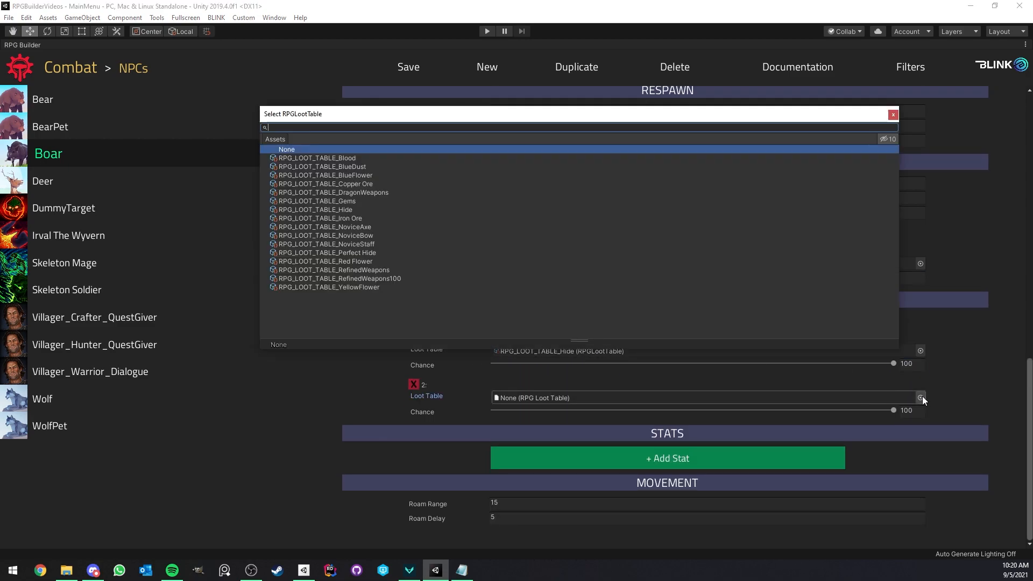
click(385, 386)
Step: Go to the General loot tables, start a new loot table and expand its base info and items
click(20, 70)
click(25, 126)
click(74, 66)
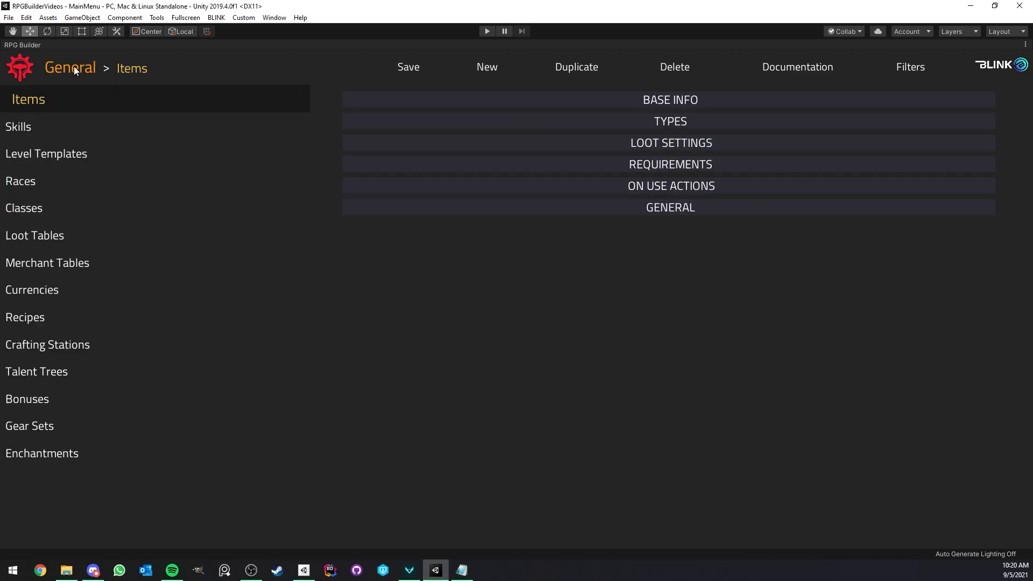
click(78, 237)
click(490, 69)
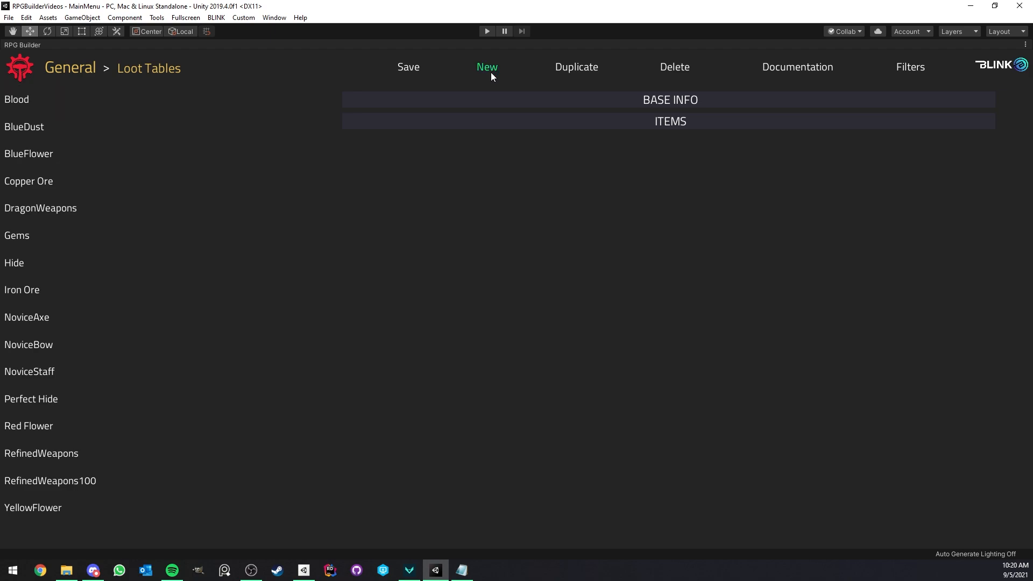
click(488, 122)
click(489, 101)
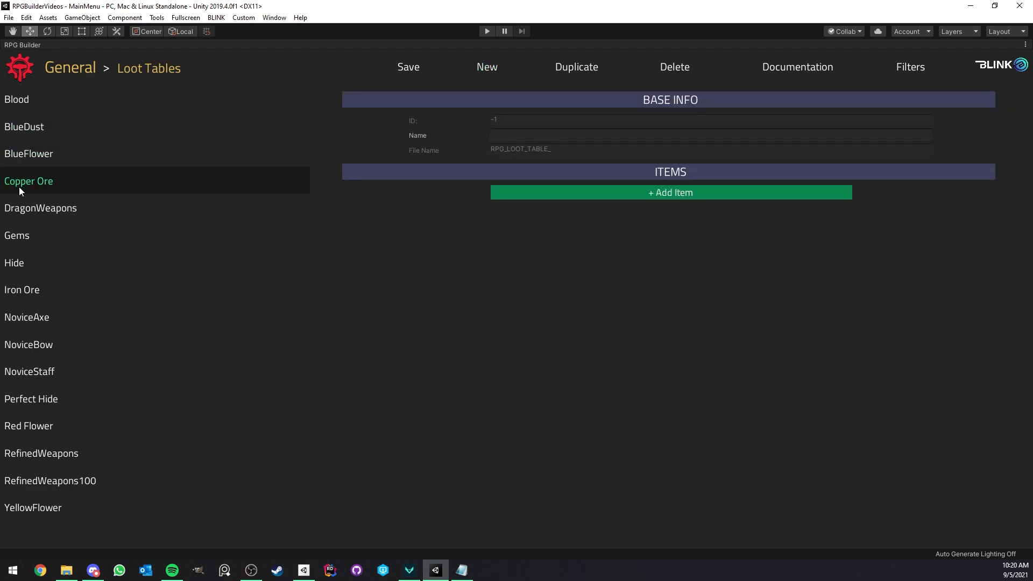
Step: Open the Gems loot table and raise the Gem of Resistance chance to about 63.8
click(51, 235)
scroll(492, 177, down, 1)
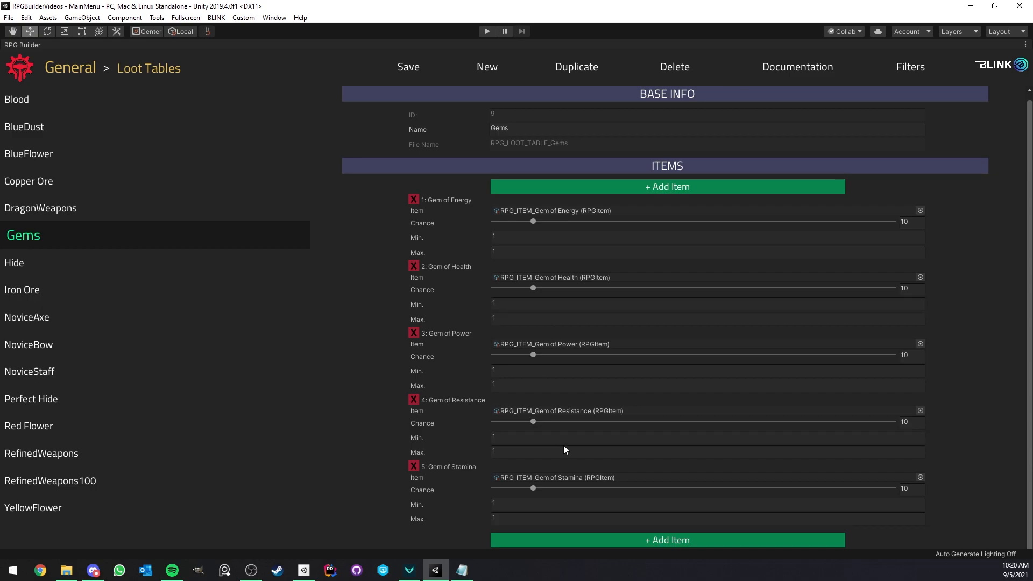
drag(537, 421, 749, 414)
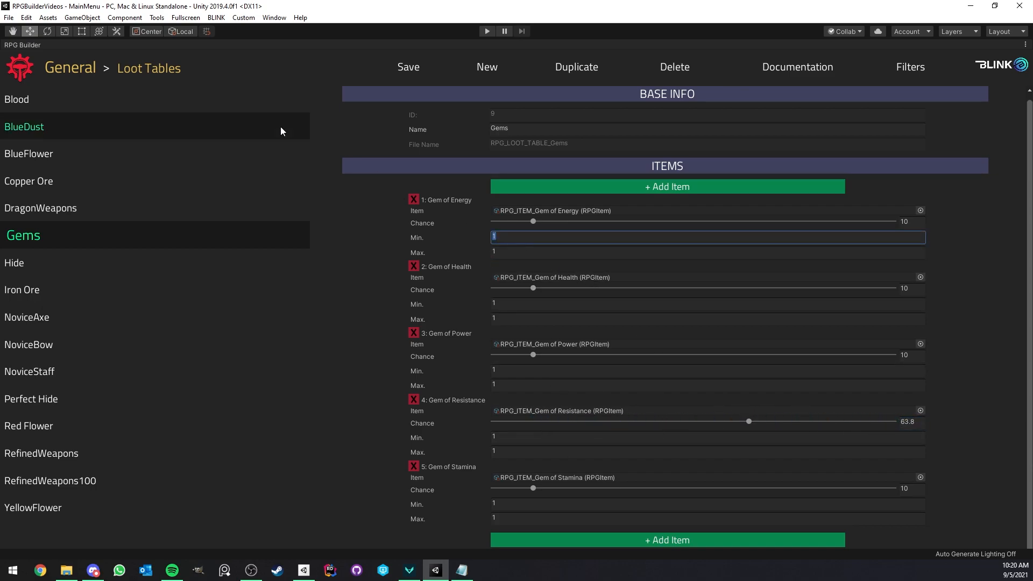
Step: Return to the Combat NPCs and reopen the Boar
click(27, 66)
click(34, 102)
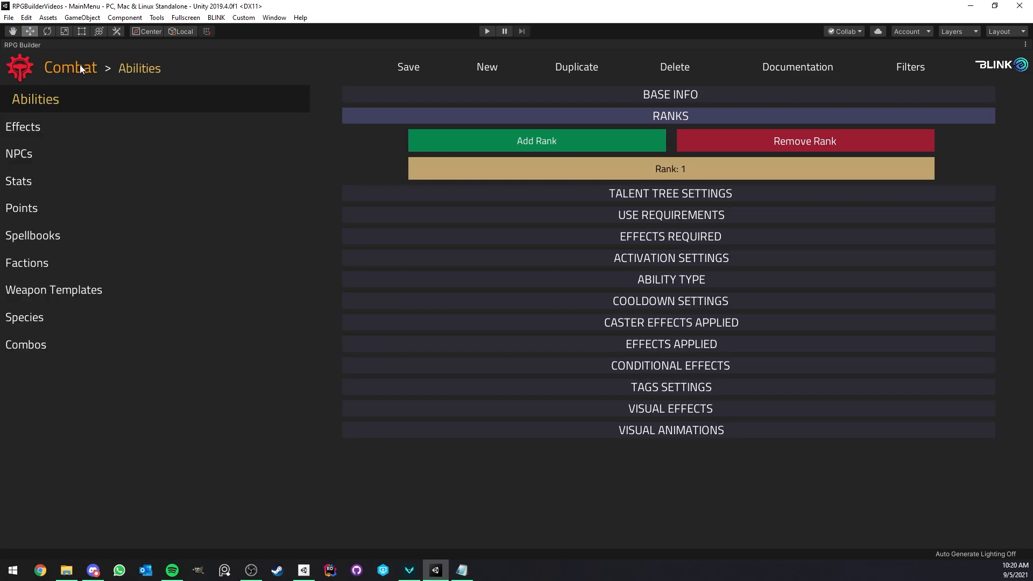
click(74, 150)
click(163, 155)
Step: Collapse the Boar's sections from prefab setup through loot tables, leaving stats and movement expanded
scroll(511, 183, up, 5)
click(515, 182)
click(511, 223)
scroll(512, 226, down, 3)
click(499, 212)
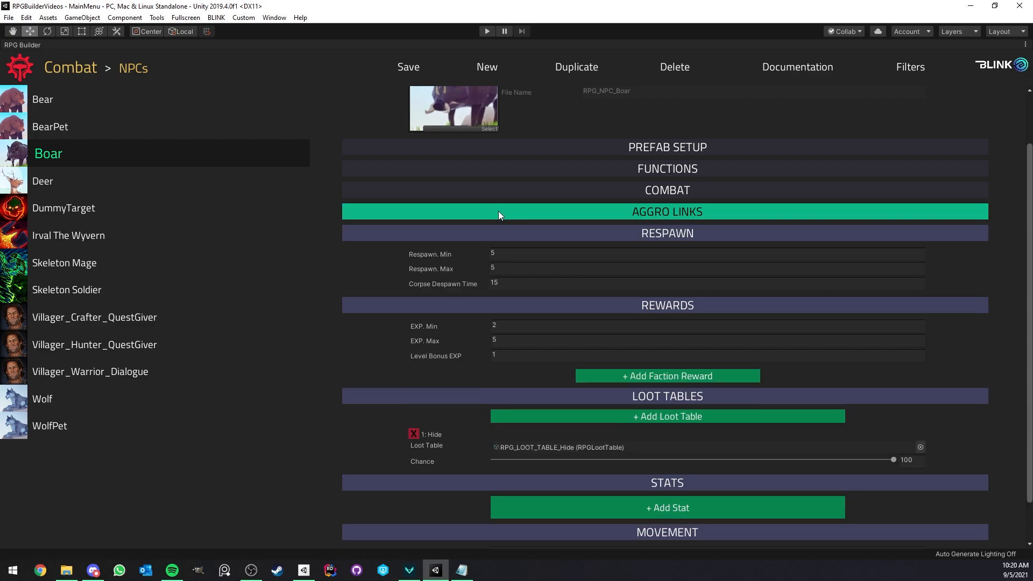
click(502, 236)
click(501, 255)
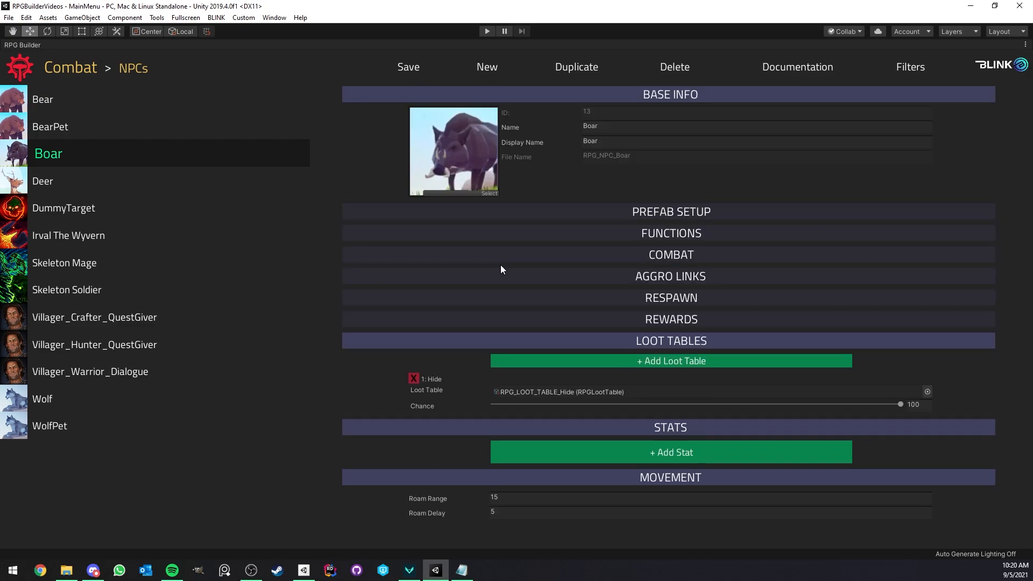
click(516, 344)
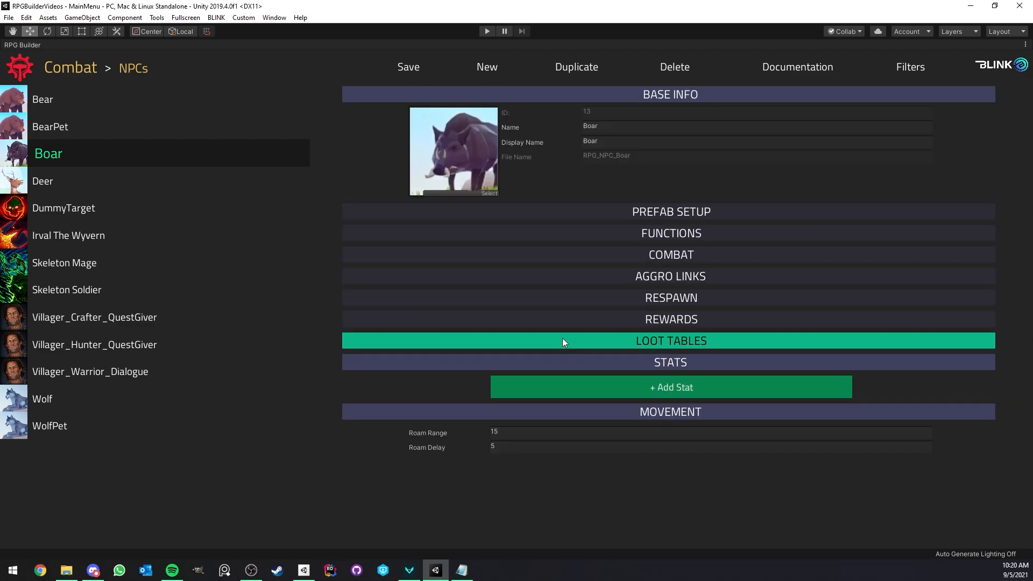
Step: Add two empty stat entries to the Boar and remove both of them
click(576, 386)
click(566, 384)
scroll(567, 384, down, 5)
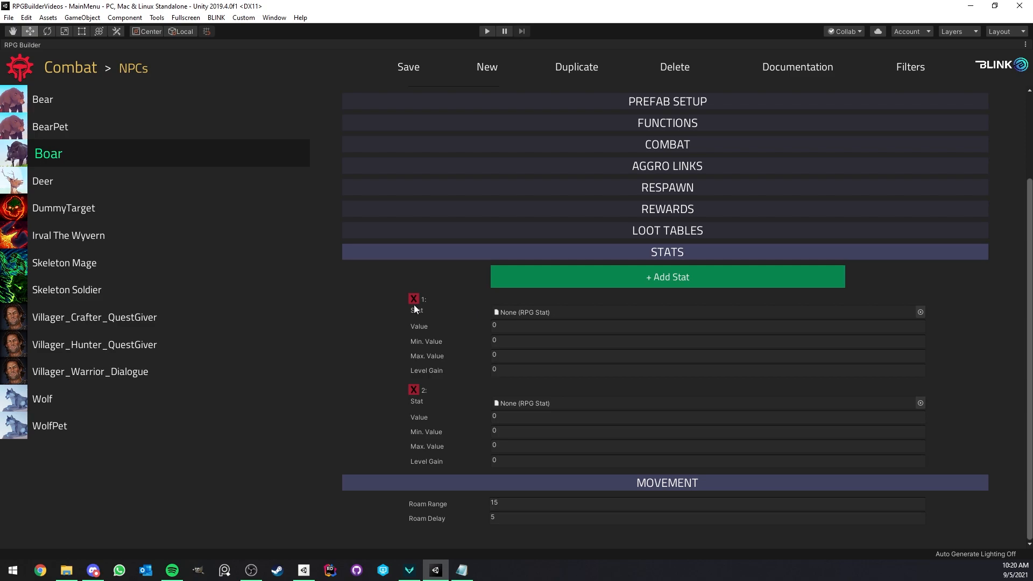
click(414, 300)
click(415, 391)
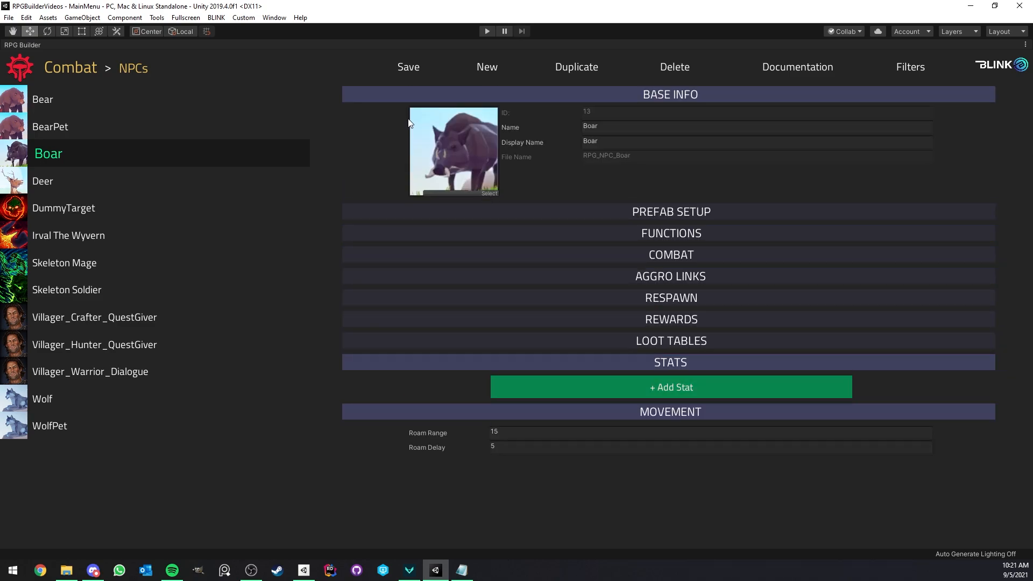
Step: Examine the setup and vitality actions of the Health stat in the Combat stats
click(69, 70)
click(55, 179)
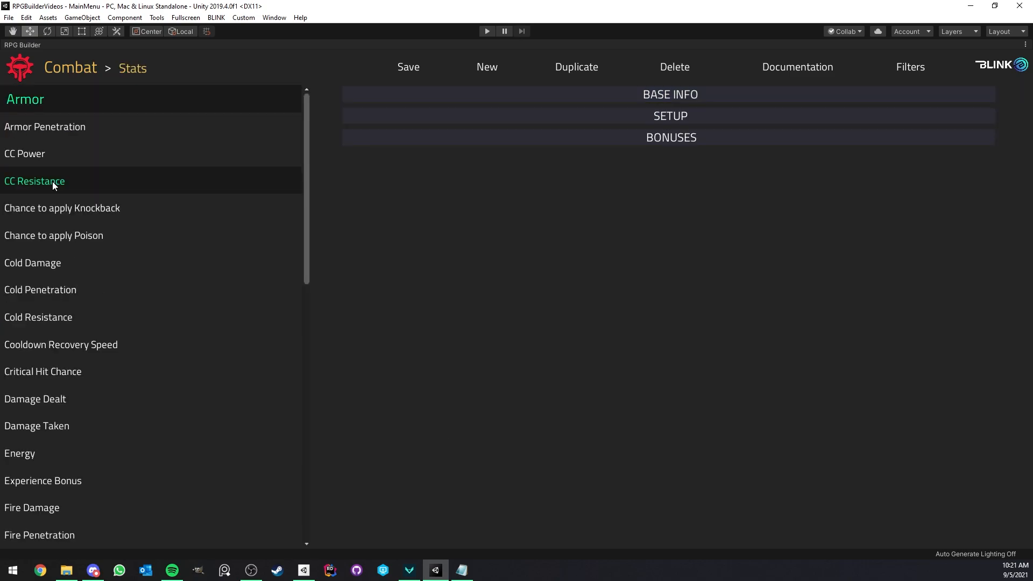
scroll(122, 127, down, 8)
click(83, 107)
click(506, 116)
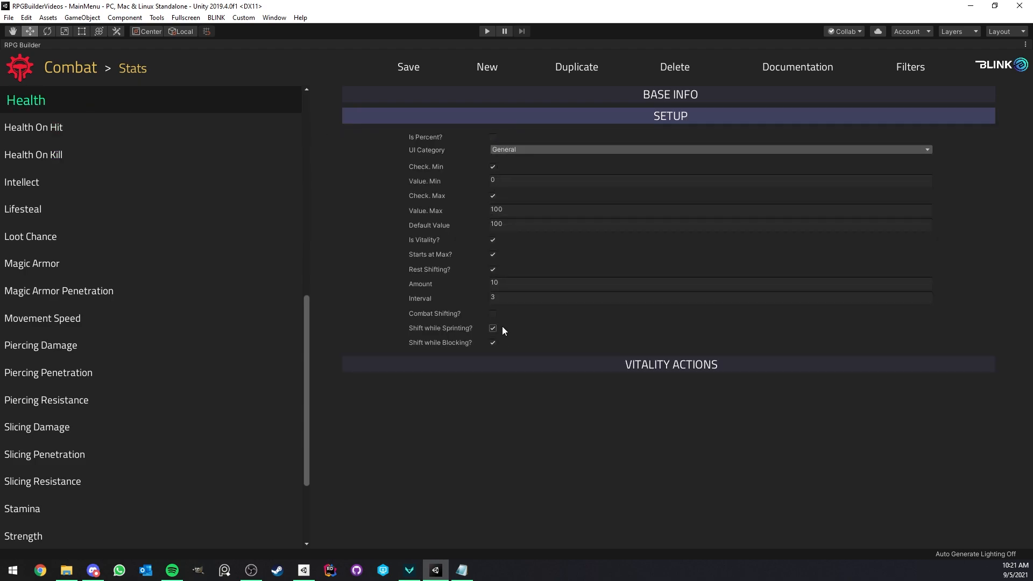
click(503, 358)
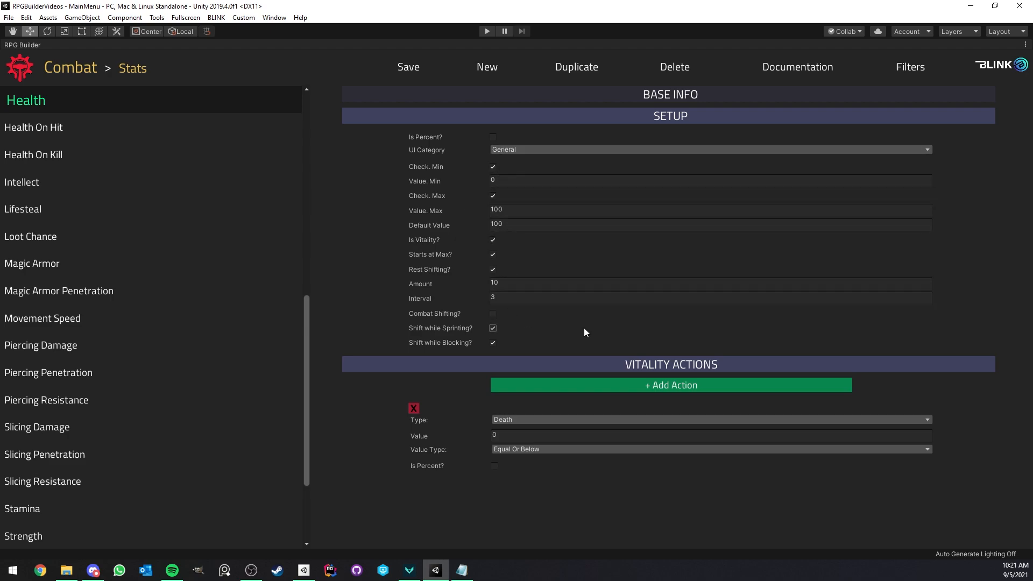
click(53, 64)
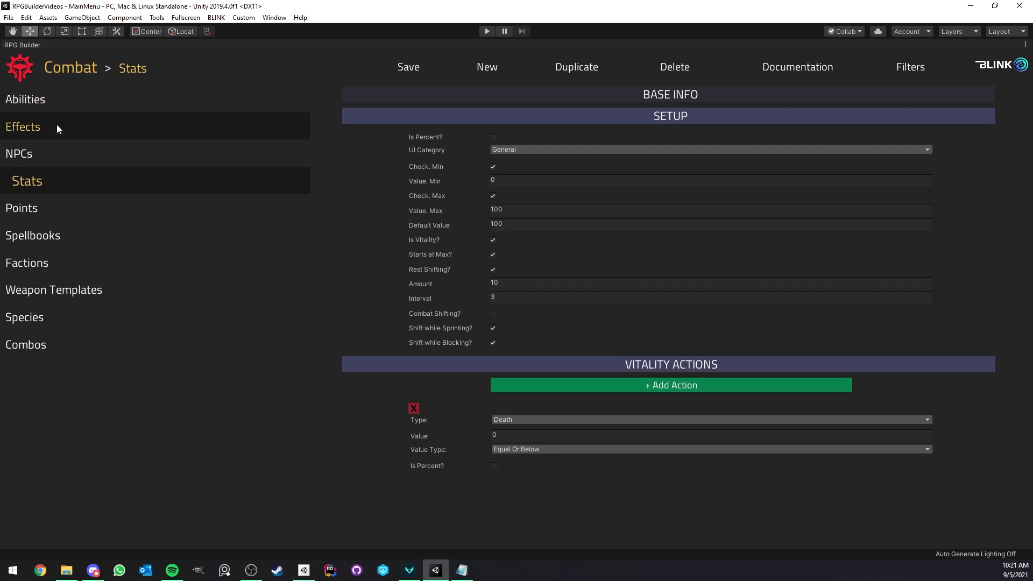
Step: Reopen the Boar NPC and add a stat entry assigned to RPG_STAT_Health
click(51, 156)
click(92, 153)
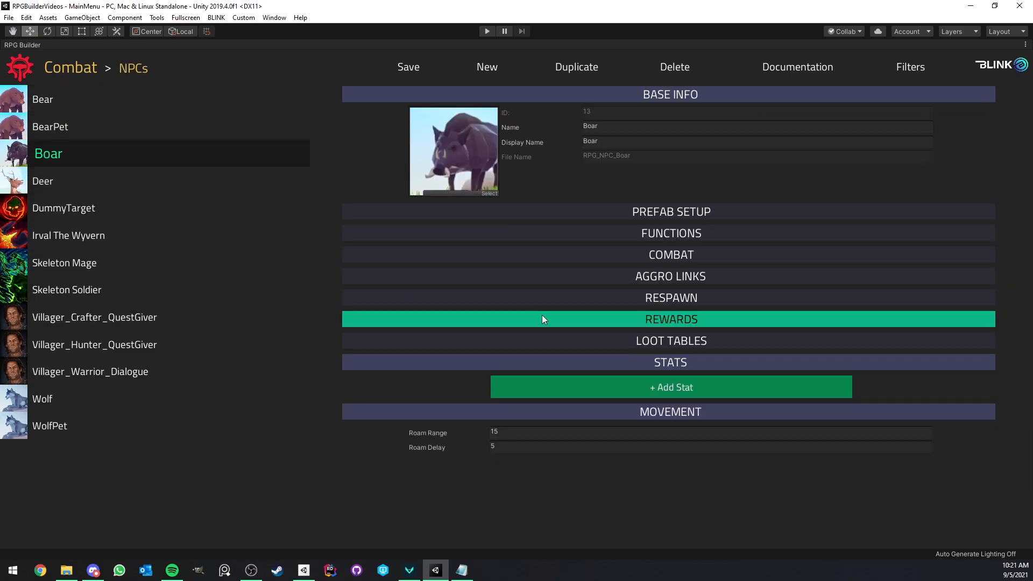
click(585, 387)
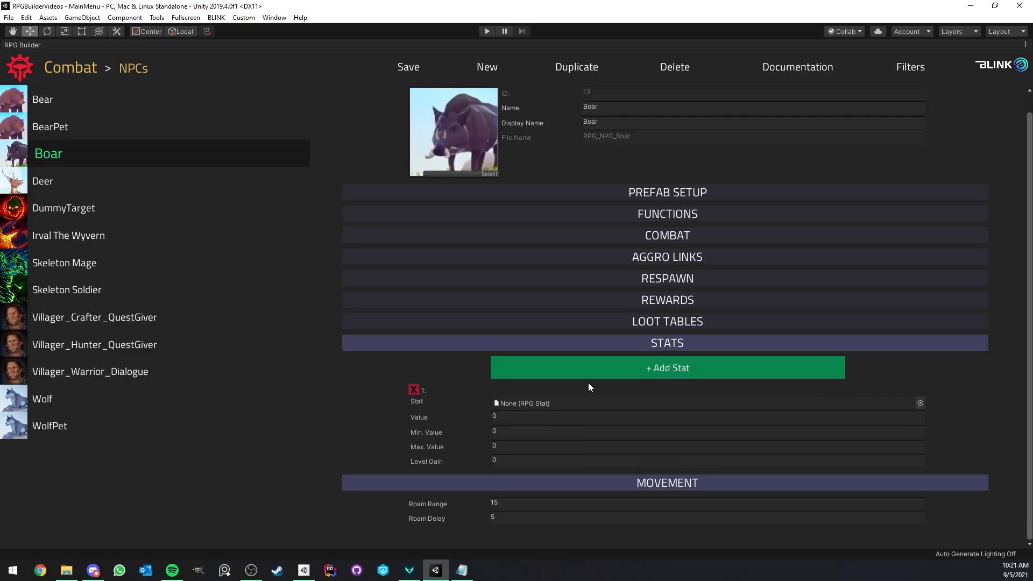
click(920, 403)
double_click(345, 167)
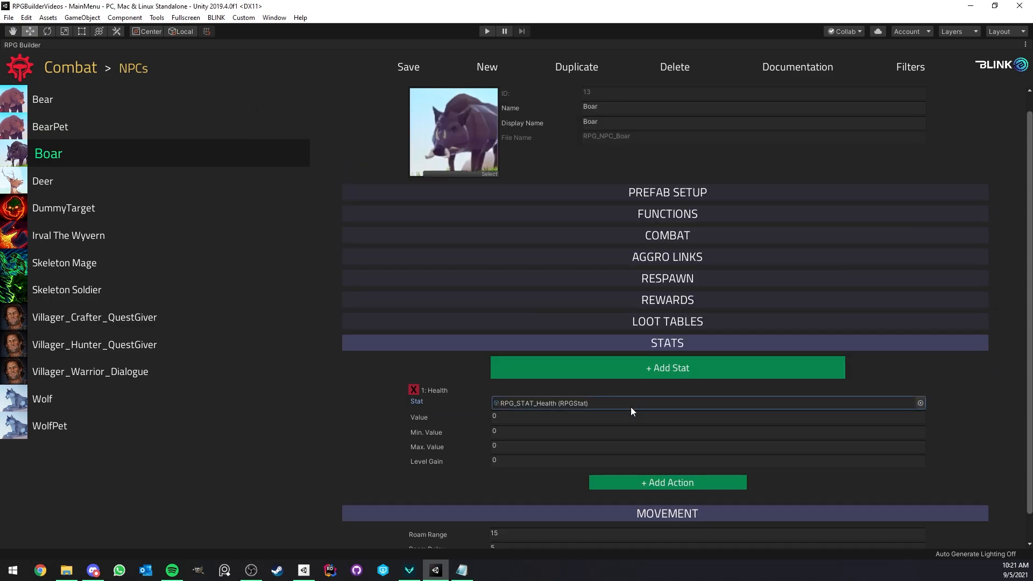
Step: Set the Boar's Health value and maximum to 500 with a level gain of 40, and save the NPC
scroll(634, 406, down, 1)
click(533, 386)
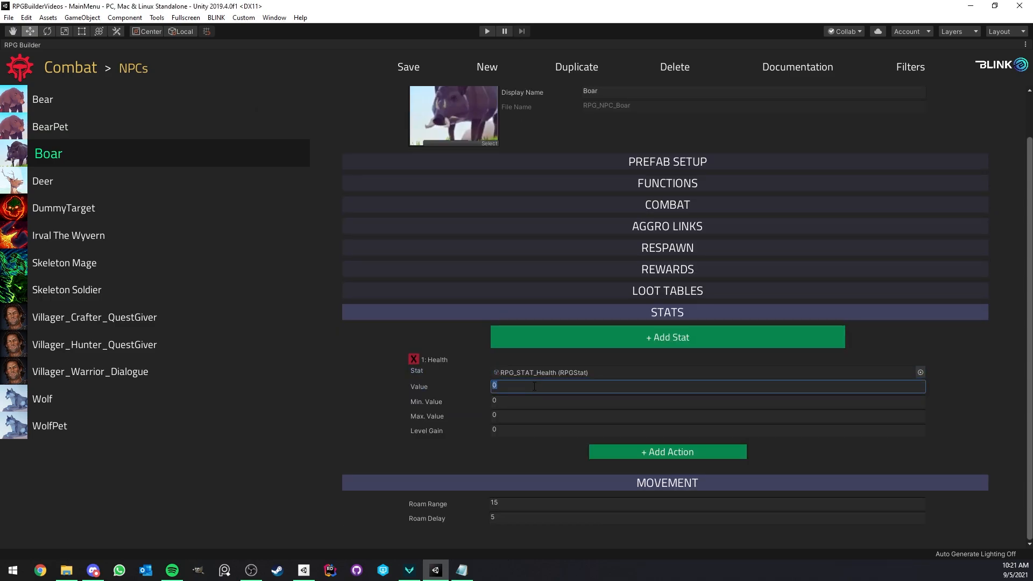
click(518, 417)
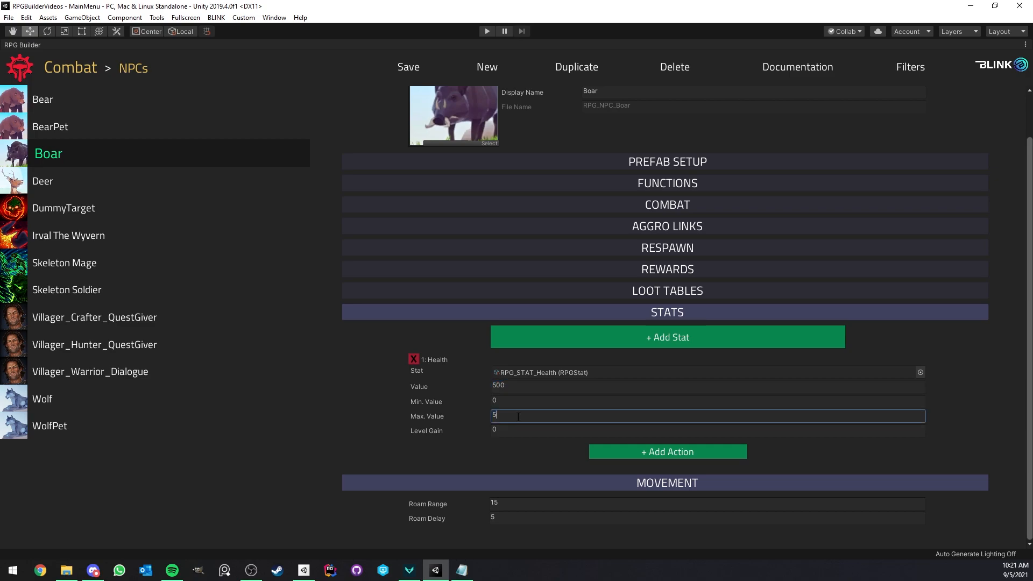
click(514, 431)
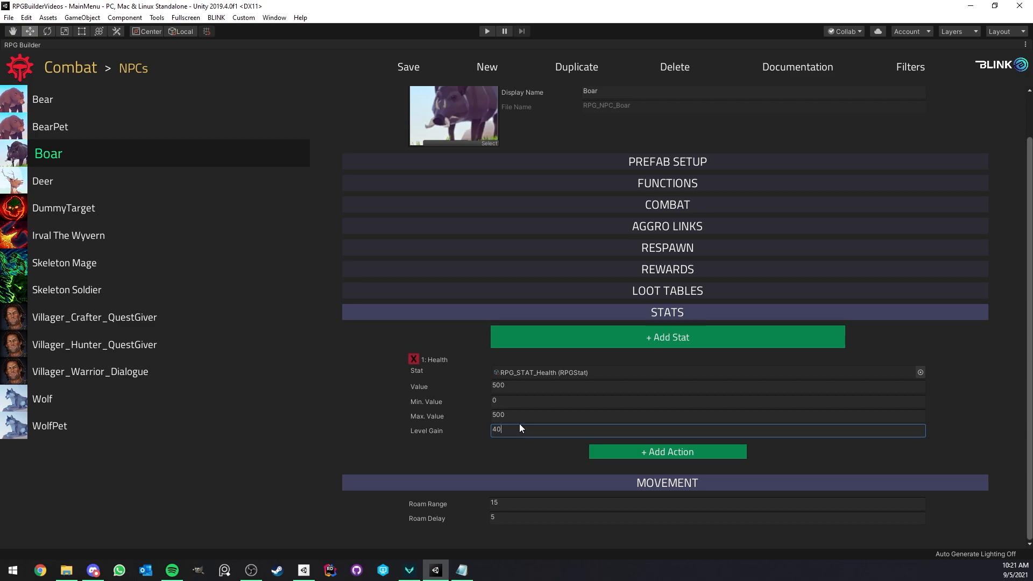
click(419, 61)
Step: Run the game, continue with the existing character and target a Boar to check its health
right_click(52, 43)
click(53, 47)
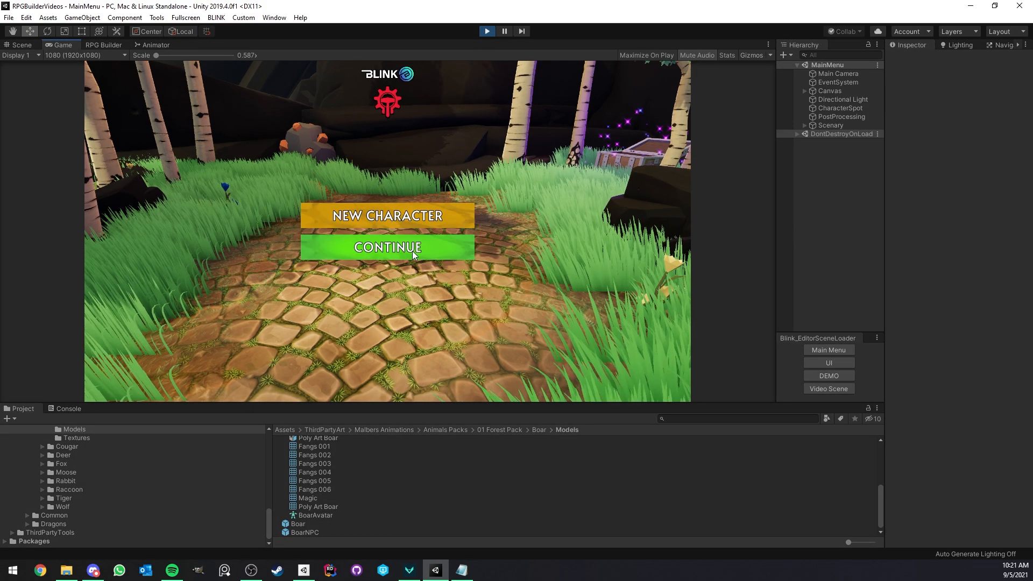
click(402, 372)
click(404, 254)
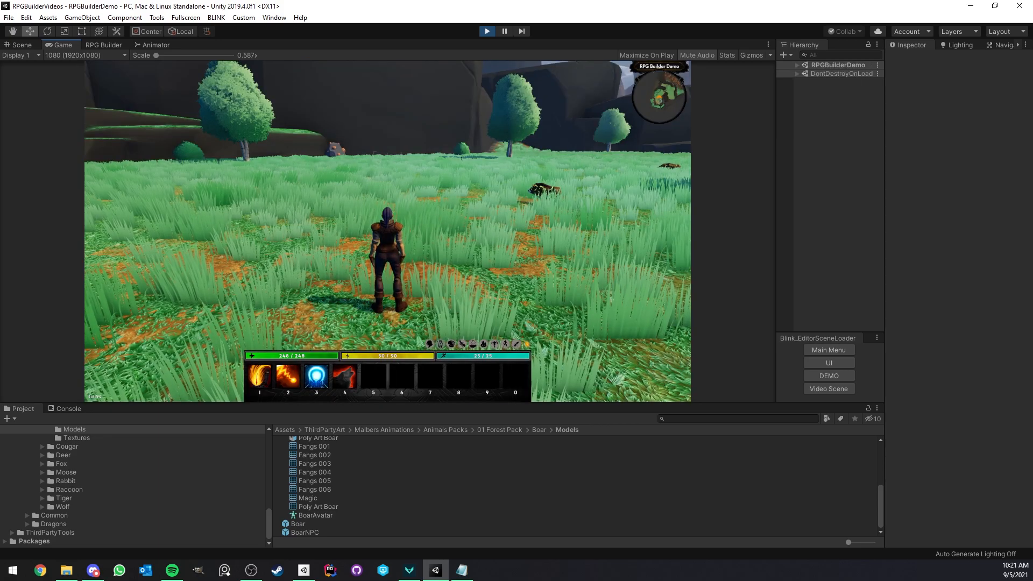
click(463, 172)
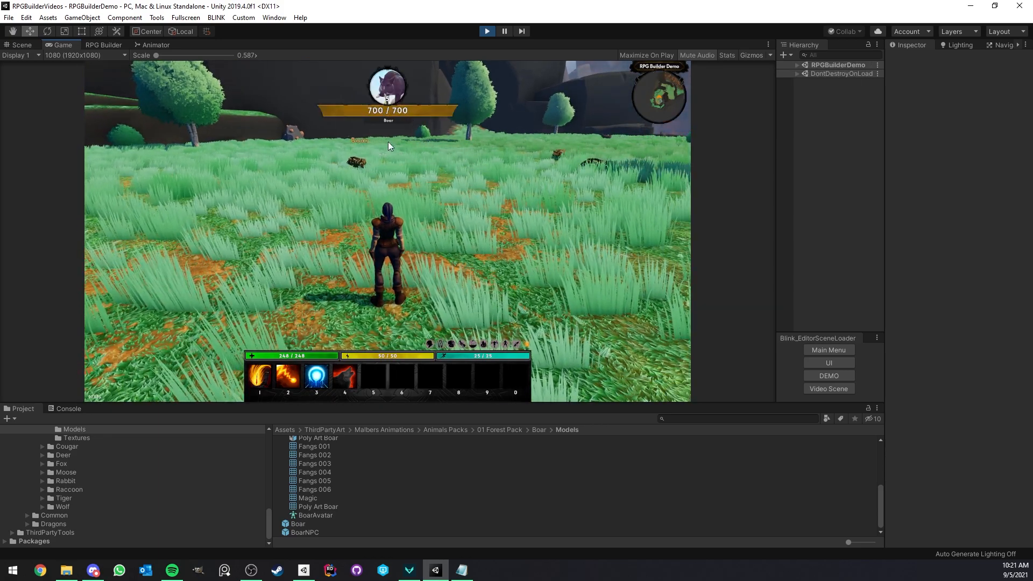
Step: Stop the game and reopen the Boar in the Combat NPCs with the RPG Builder window maximized
click(105, 45)
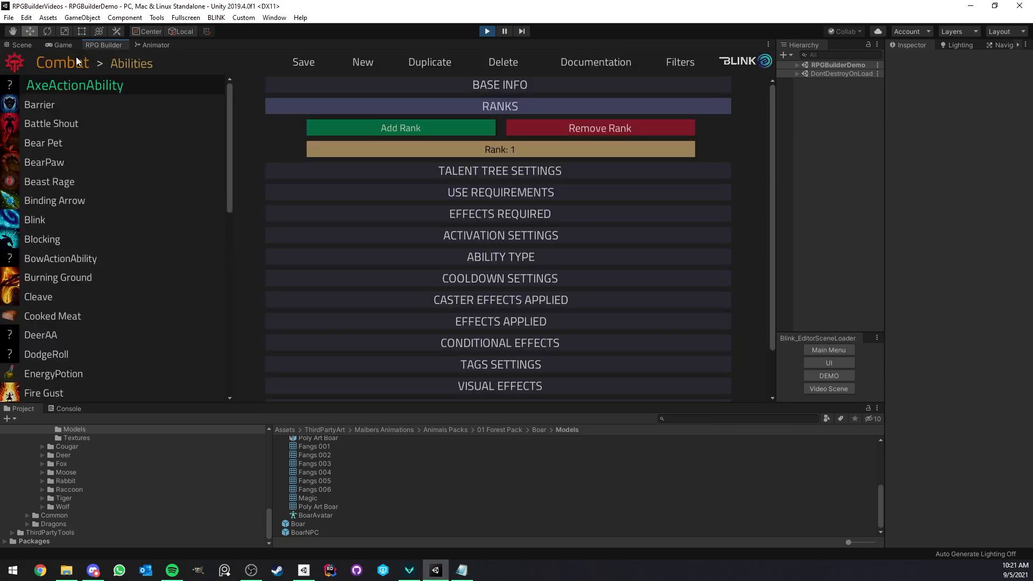
click(487, 31)
right_click(91, 46)
click(115, 49)
click(67, 63)
click(57, 151)
scroll(530, 334, down, 3)
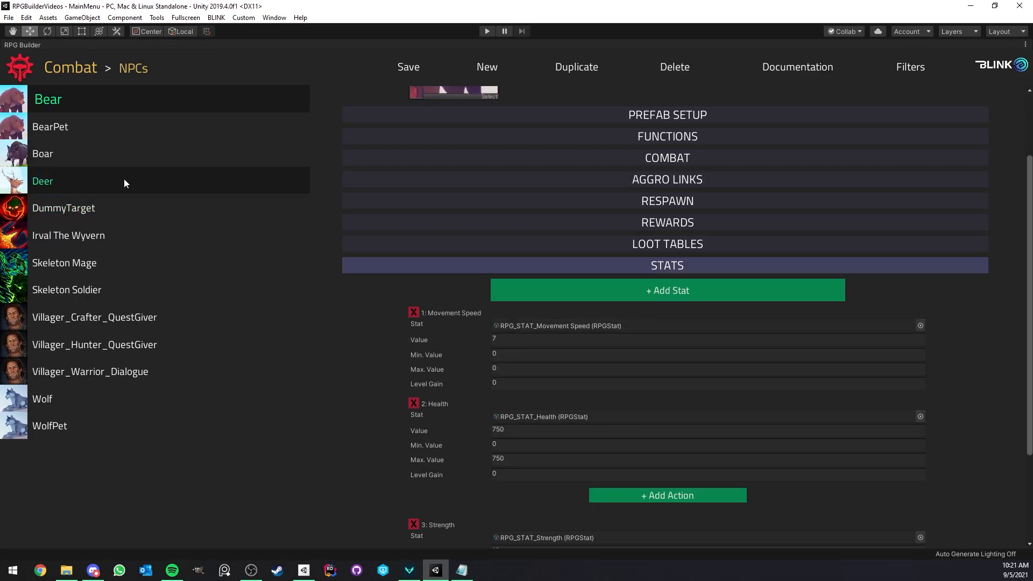
click(97, 153)
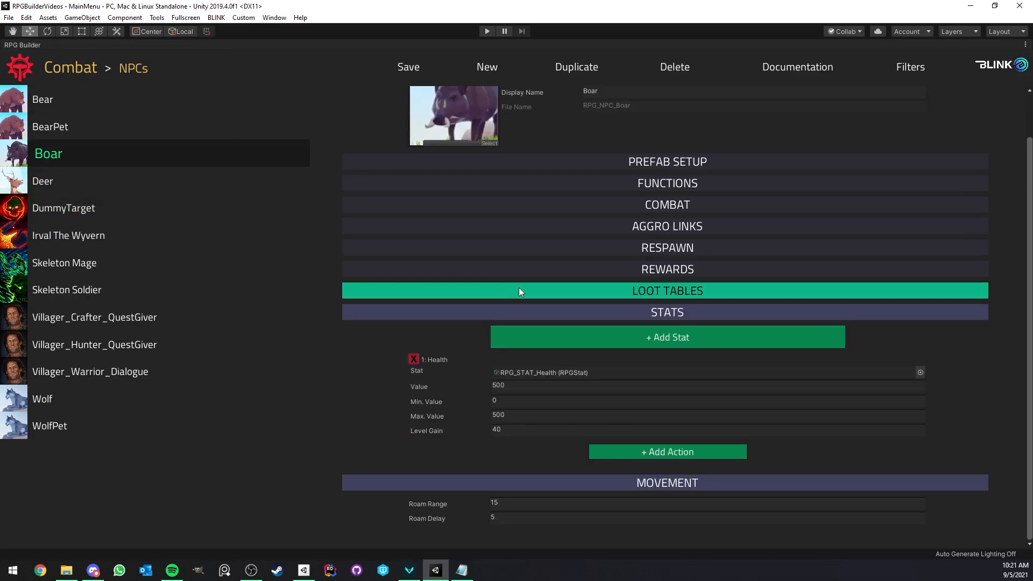
Step: Add a second stat entry to the Boar and assign RPG_STAT_Strength
click(547, 340)
scroll(592, 358, down, 3)
click(920, 402)
text(stre)
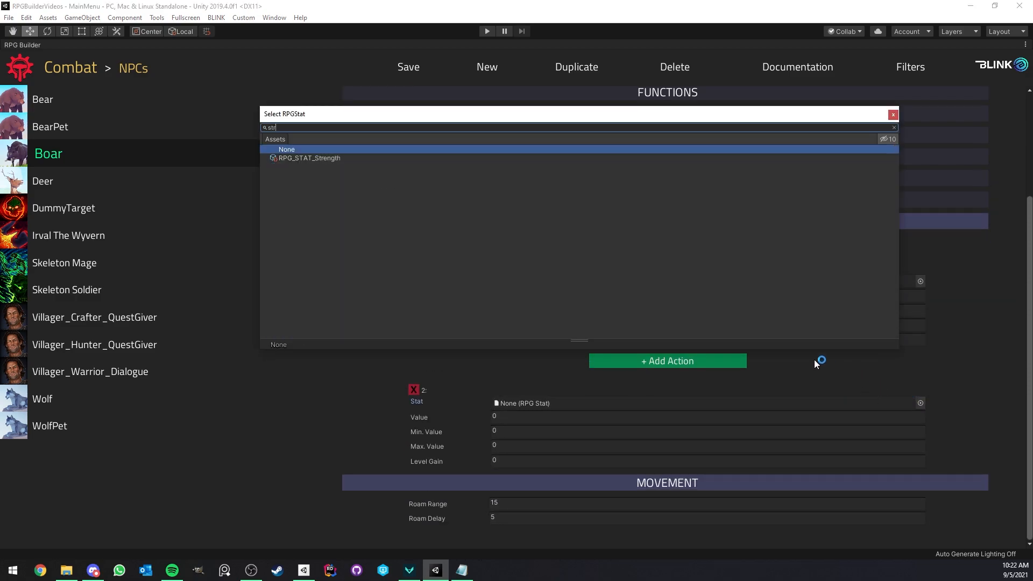
click(353, 158)
click(353, 158)
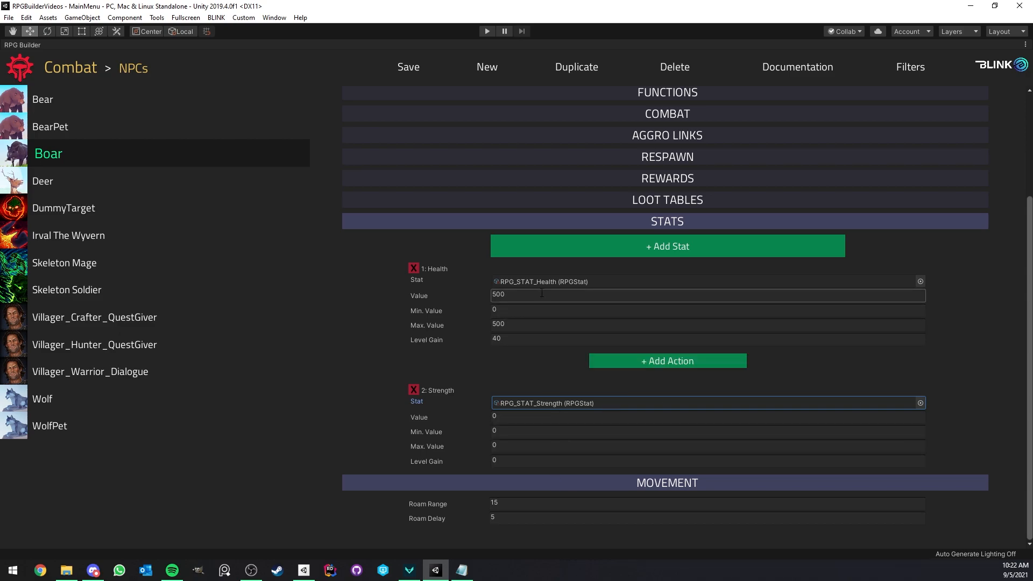
Step: Add a vitality action under the Boar's Health stat and remove the duplicate action
click(616, 361)
click(616, 360)
scroll(622, 344, down, 3)
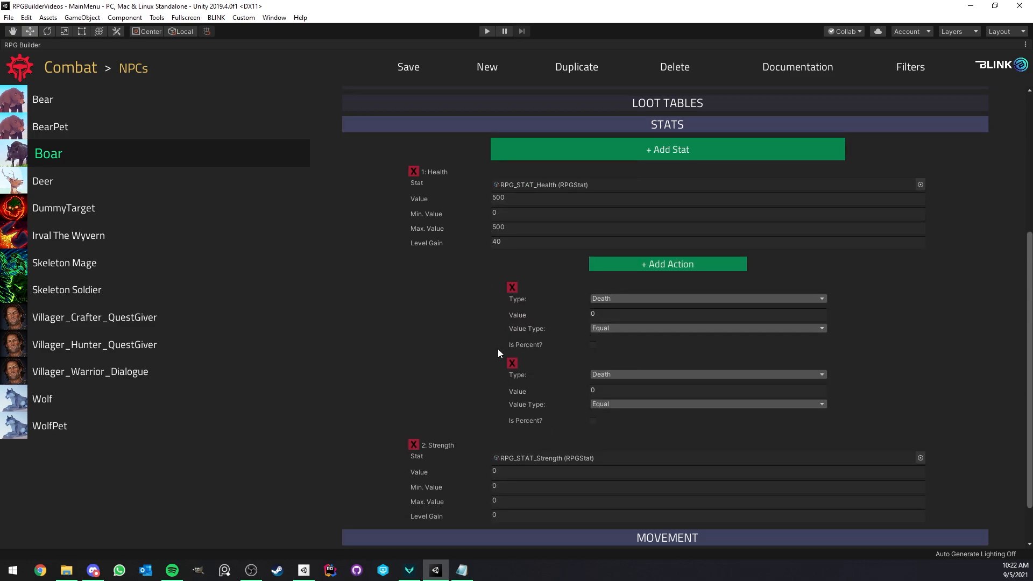
click(512, 362)
Step: Change the Health action's type to Ability and assign RPG_ABILITY_Fire Gust to it
click(613, 318)
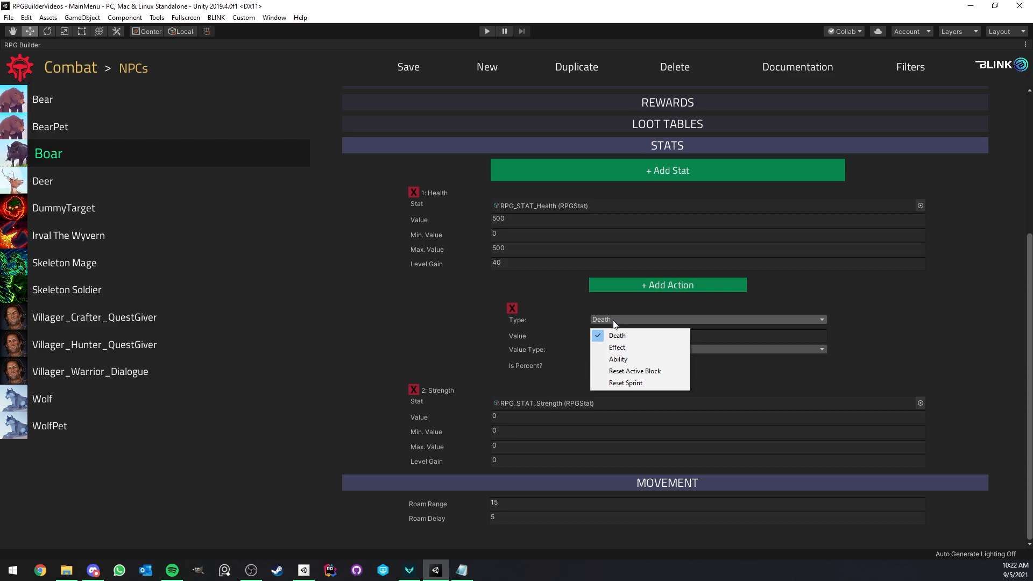
click(625, 334)
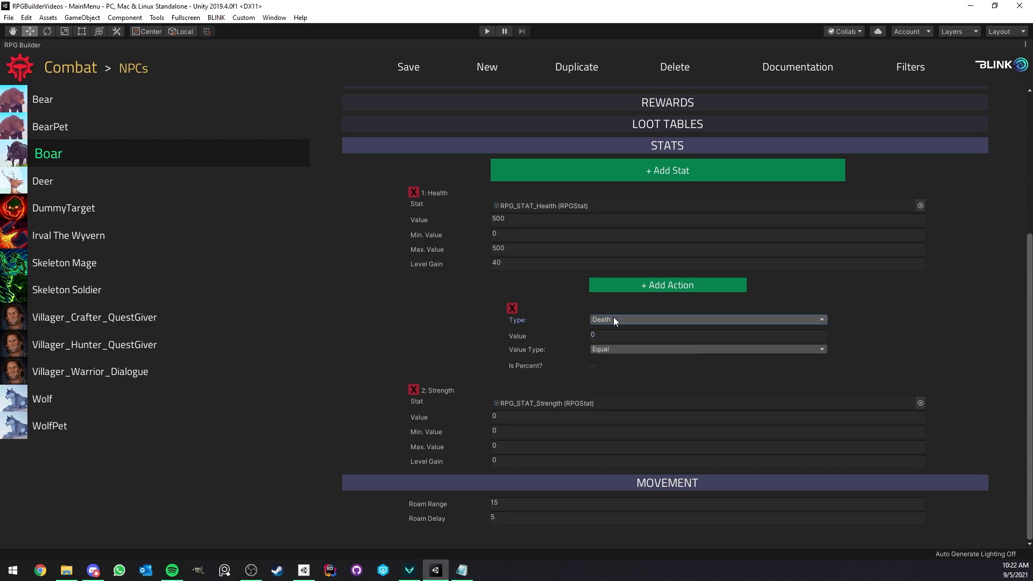
click(615, 320)
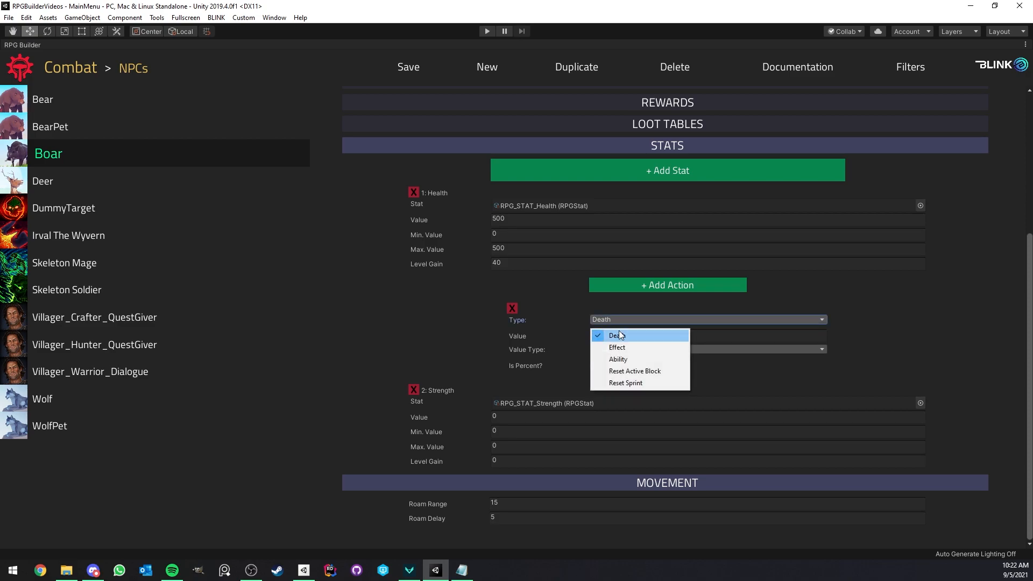
click(613, 336)
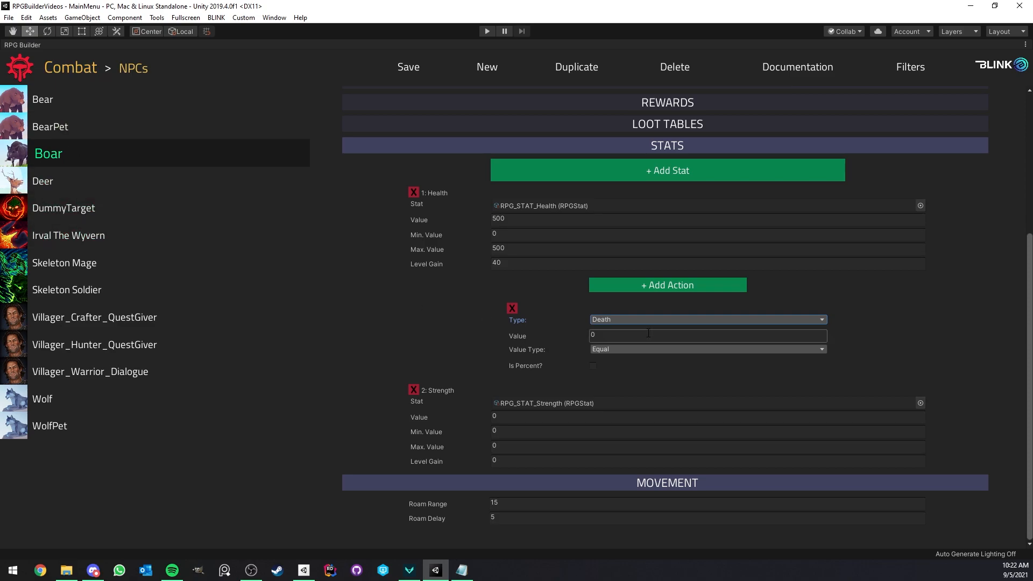
click(624, 320)
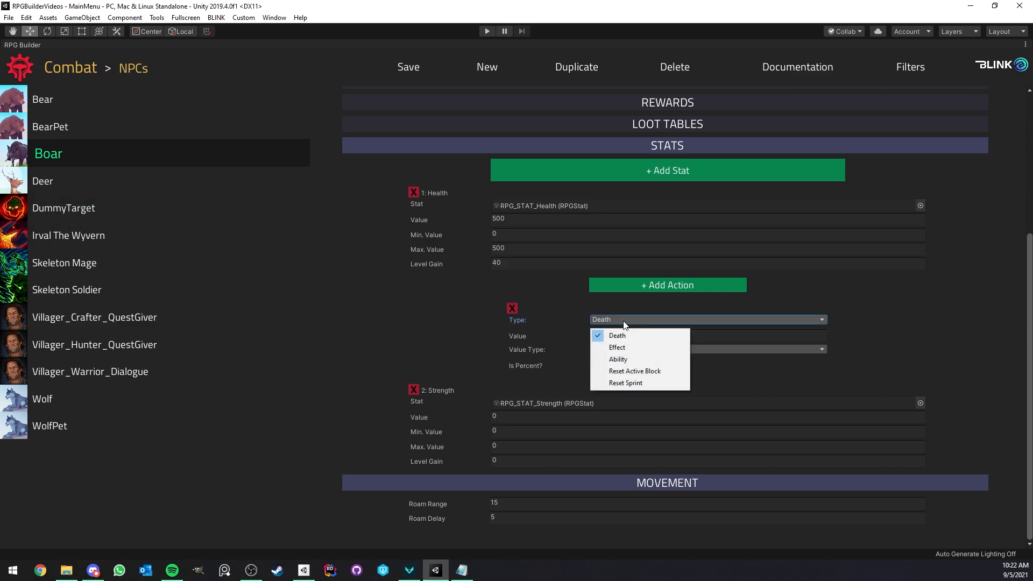
click(622, 359)
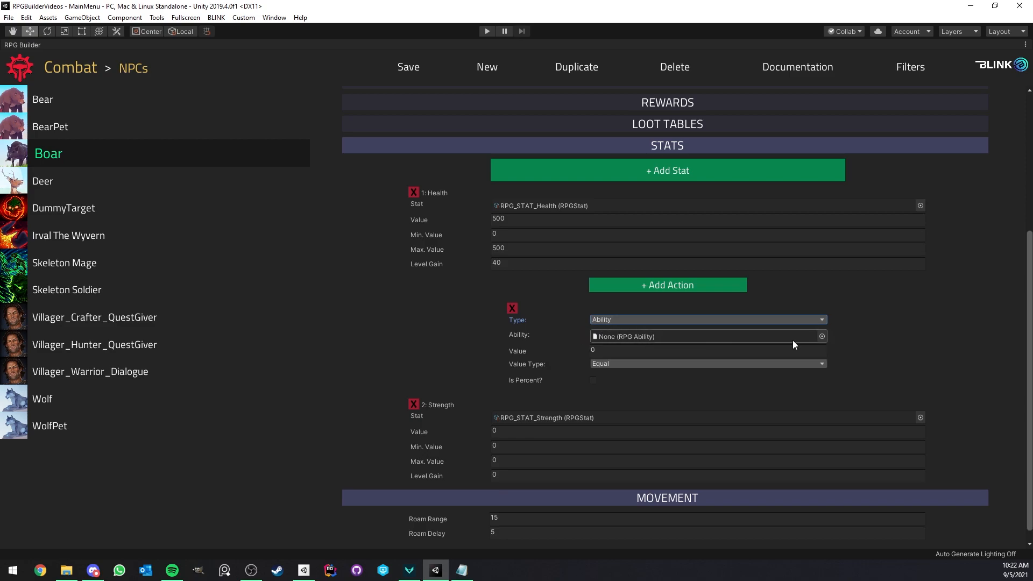
click(821, 336)
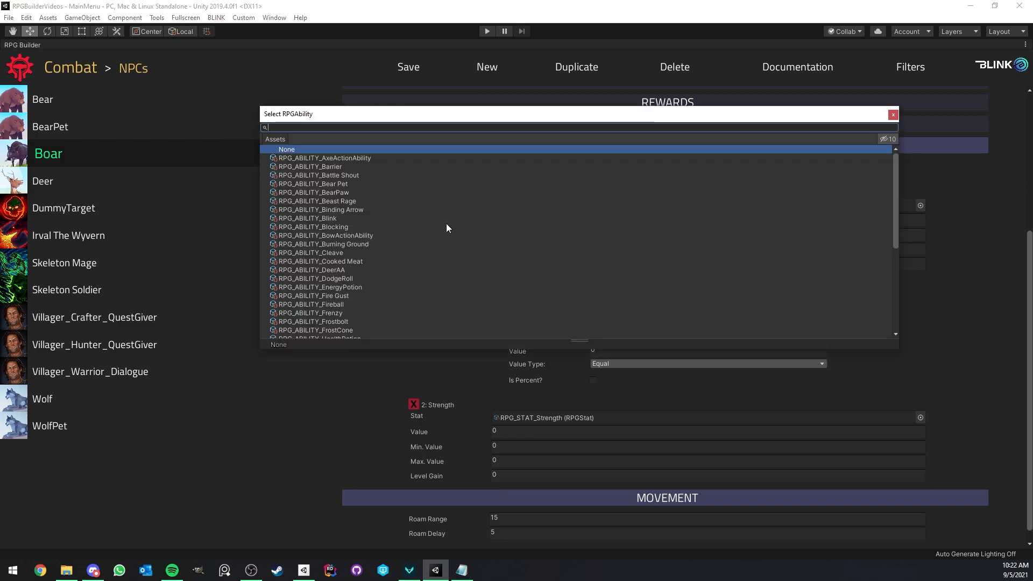
scroll(446, 223, down, 5)
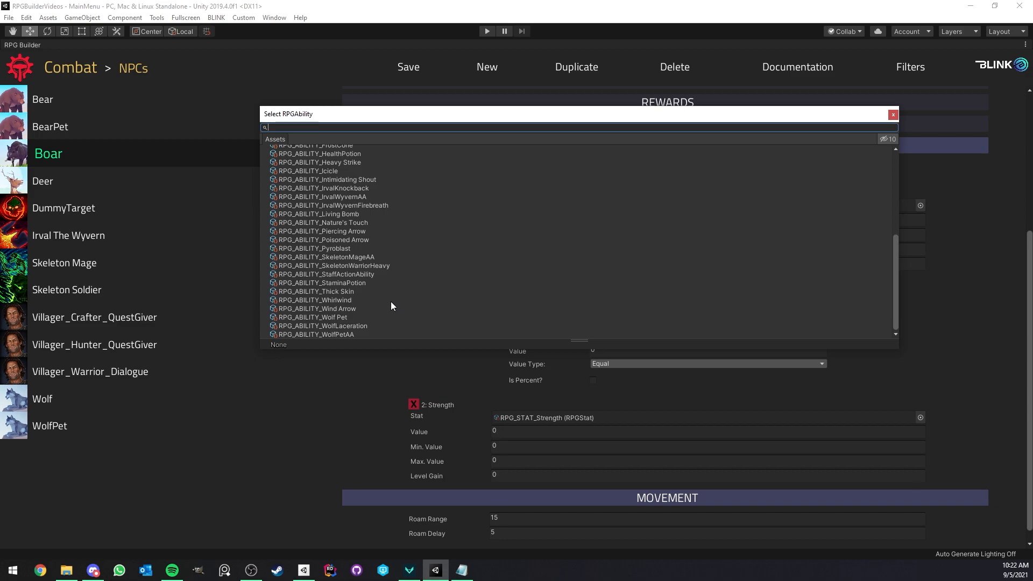
scroll(385, 296, up, 6)
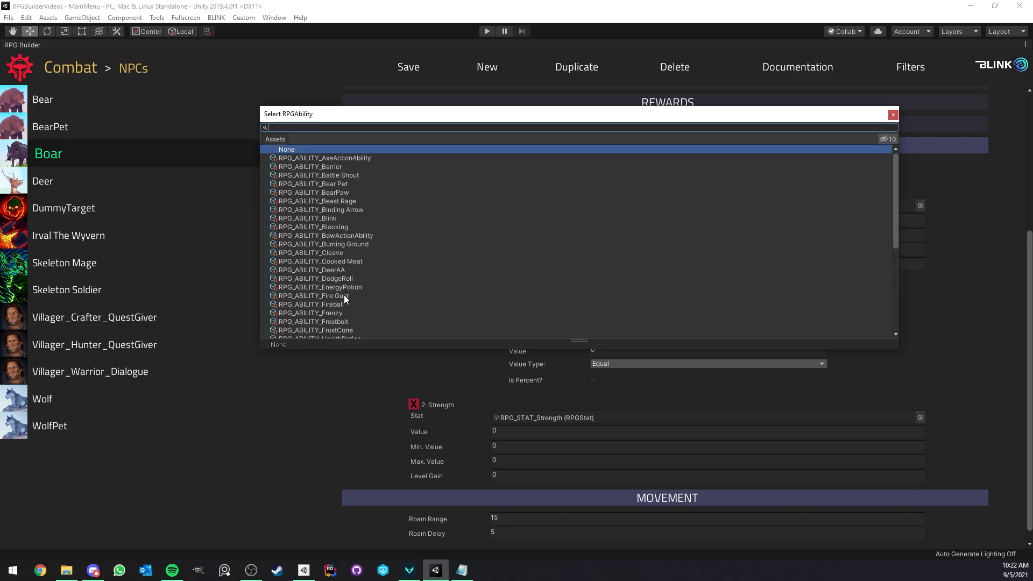
double_click(323, 273)
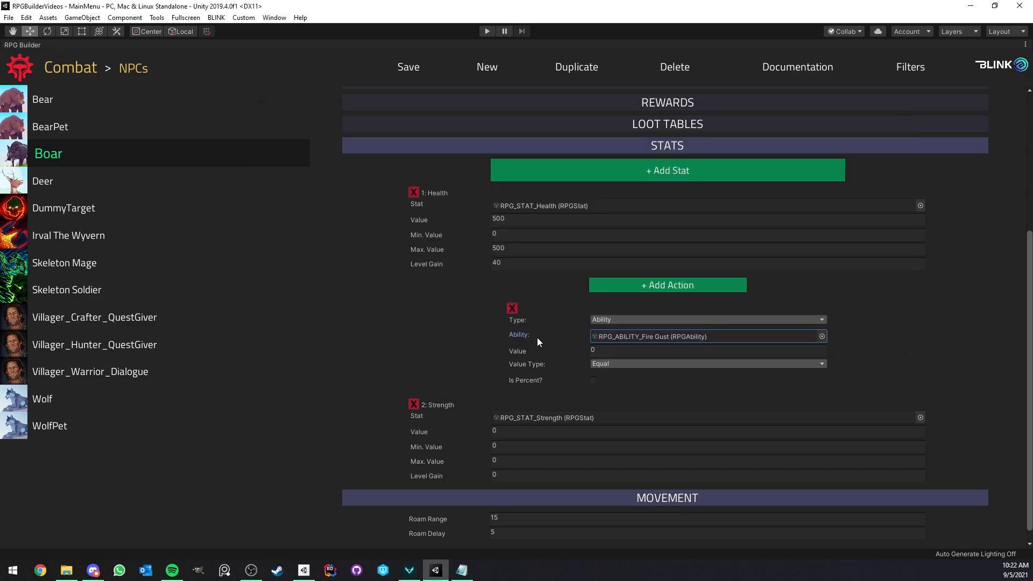
Step: Try a trigger value of 50 for the Fire Gust action with the Equal value type, and clear the value
click(610, 364)
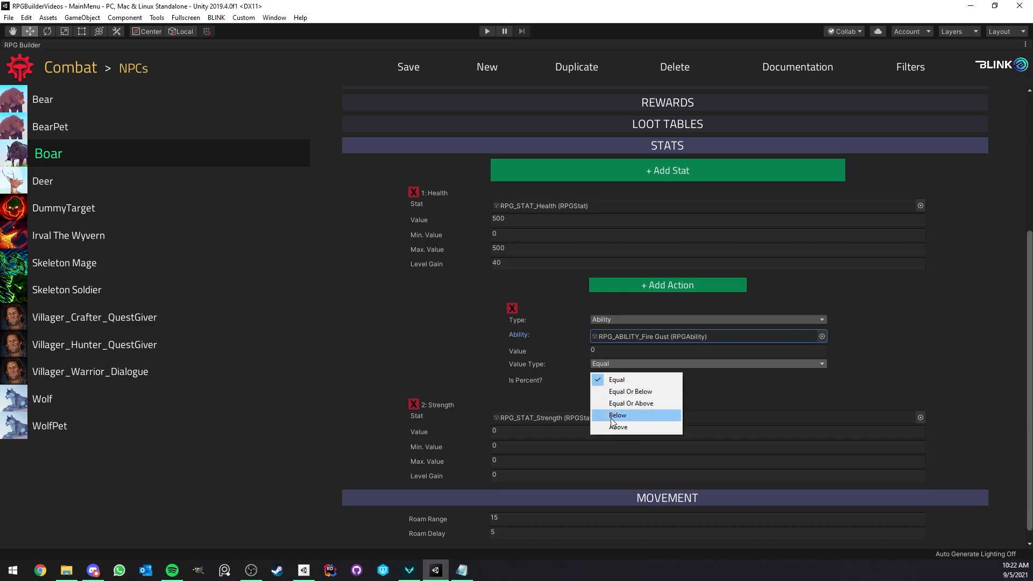
click(617, 380)
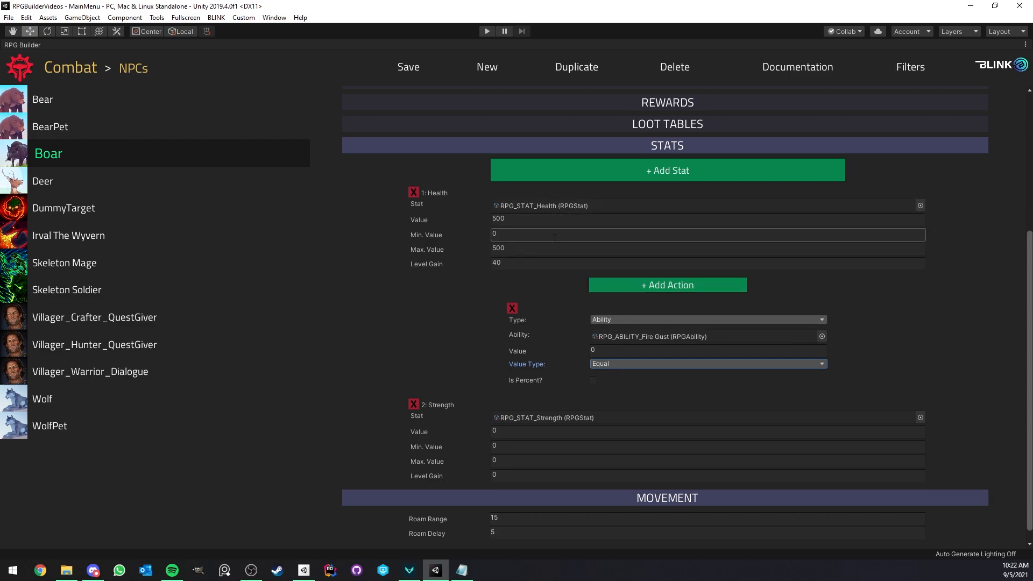
click(618, 348)
text(50)
click(639, 363)
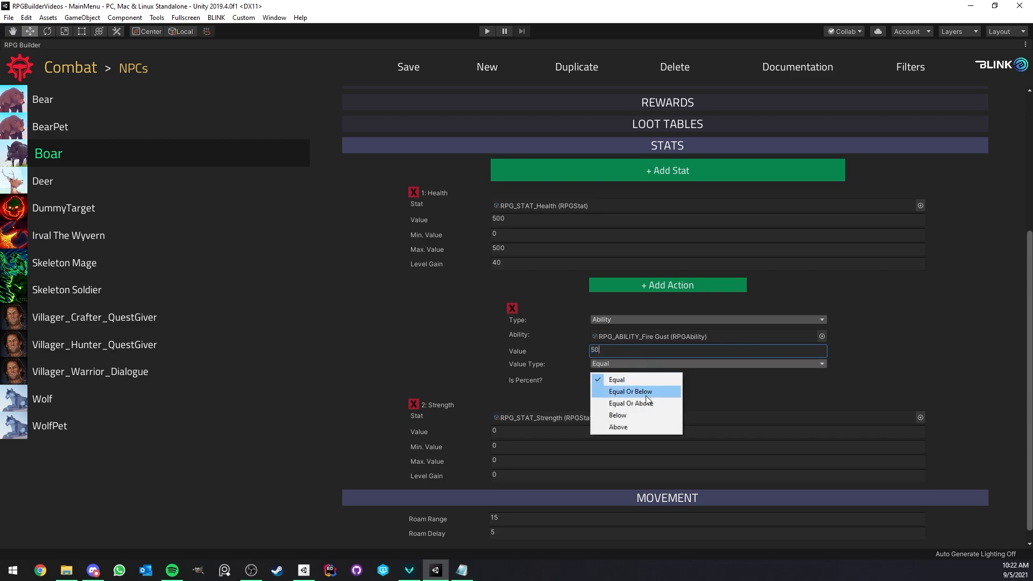
click(594, 360)
click(613, 348)
key(BackSpace)
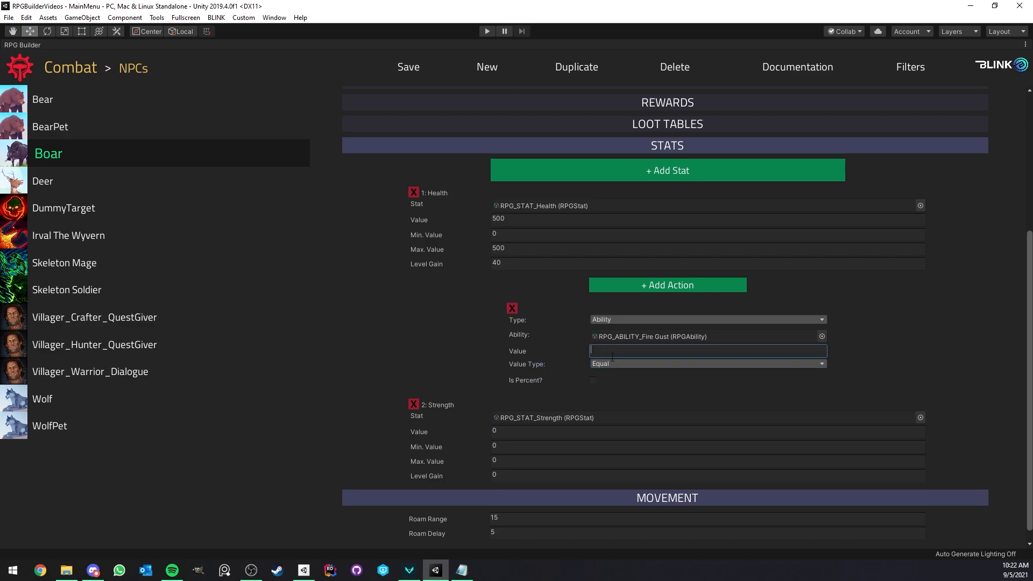
Step: Set the Fire Gust action's value type to Equal Or Below and remove the Strength stat from the Boar
click(608, 365)
click(611, 388)
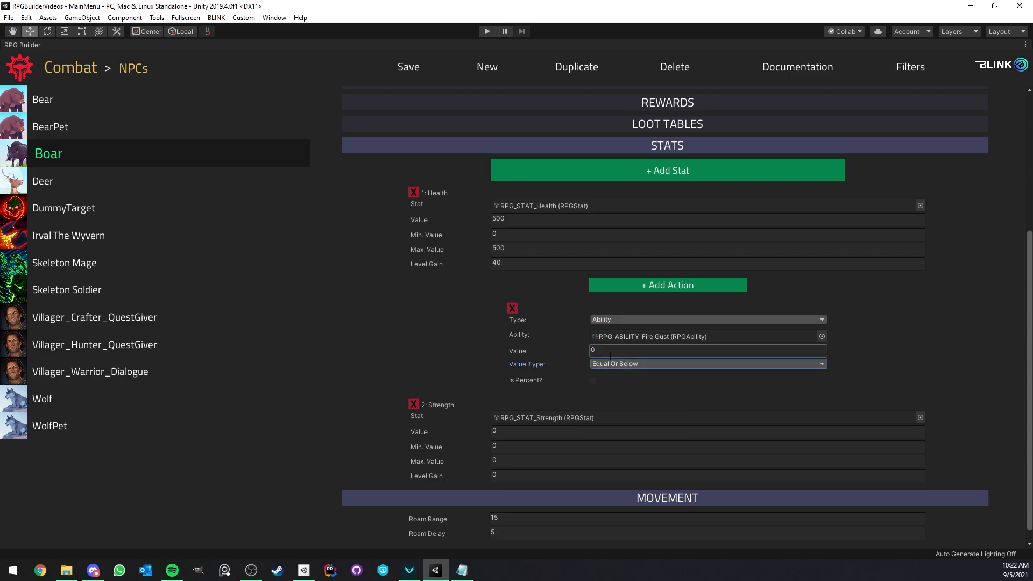
click(413, 404)
Step: Set the Boar's Health value and maximum to 50, clear its level gain to 0, and save the NPC
click(515, 294)
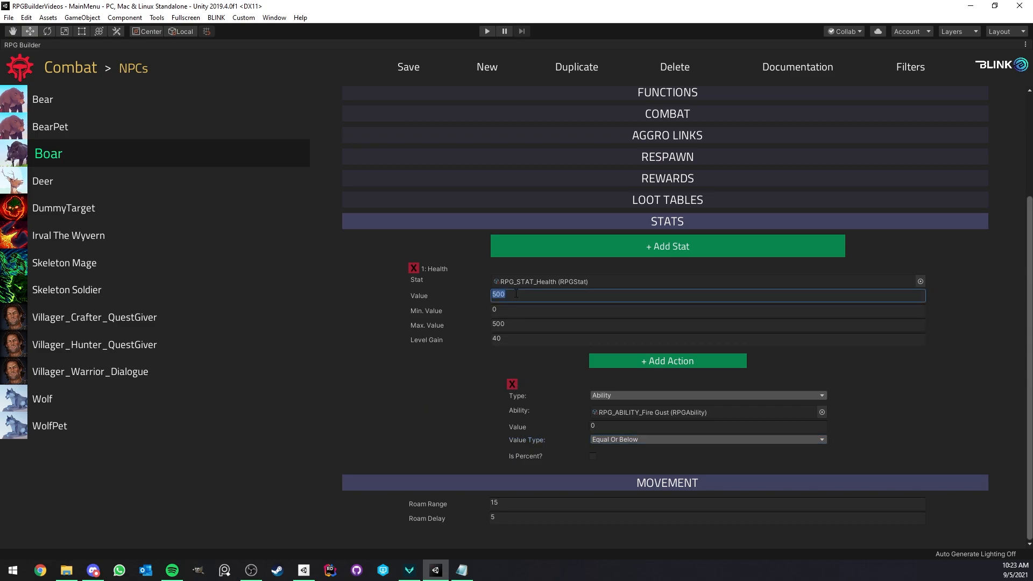
text(50)
click(519, 324)
text(50)
click(533, 340)
key(BackSpace)
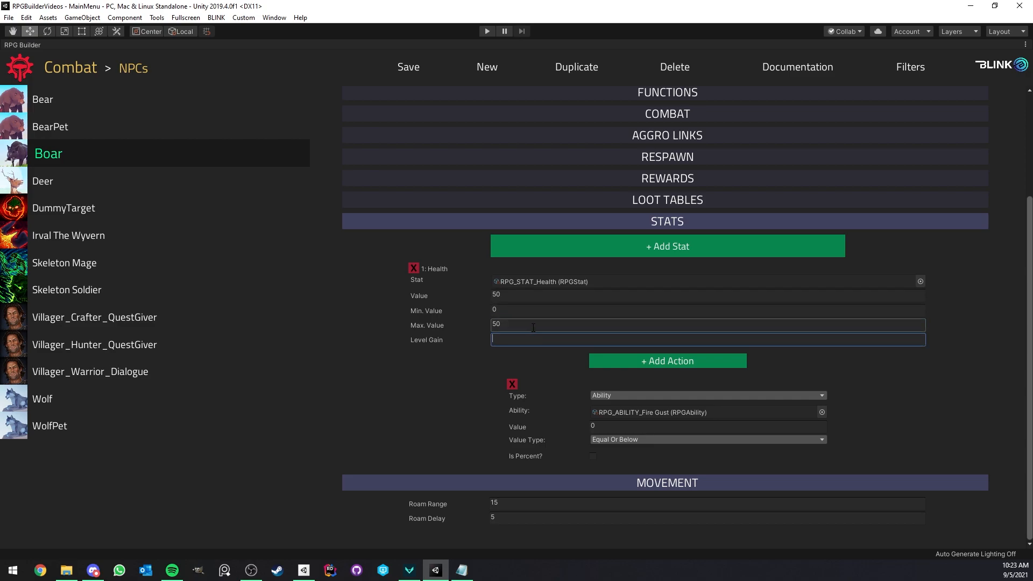
click(410, 69)
Step: Open the Fire Gust ability in the Combat abilities
right_click(41, 42)
click(23, 64)
click(62, 68)
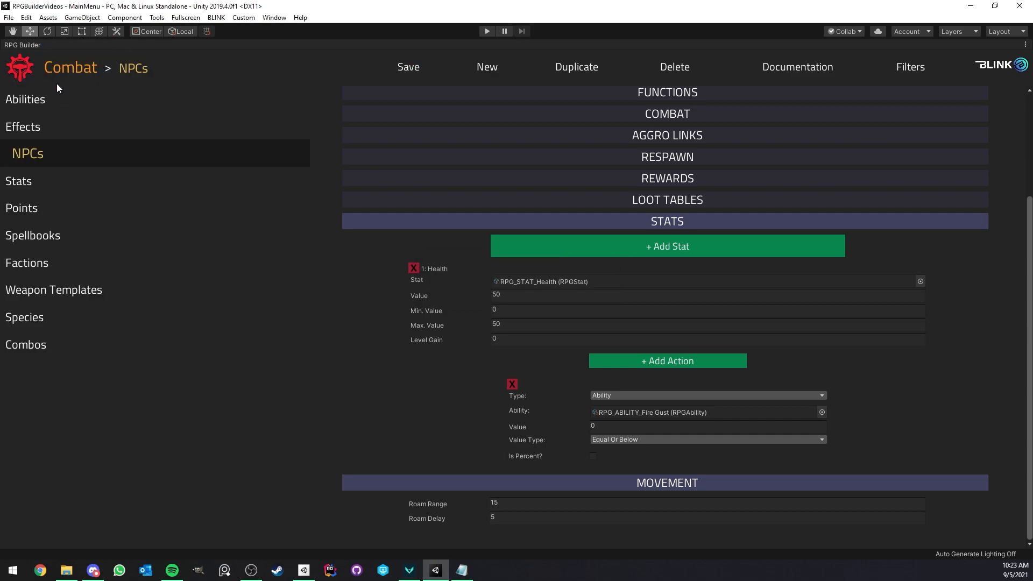
click(57, 99)
scroll(151, 189, down, 5)
scroll(123, 237, down, 3)
click(119, 245)
Step: Expand Fire Gust's ability type and hit settings and examine which targets an ally caster can hit
click(609, 284)
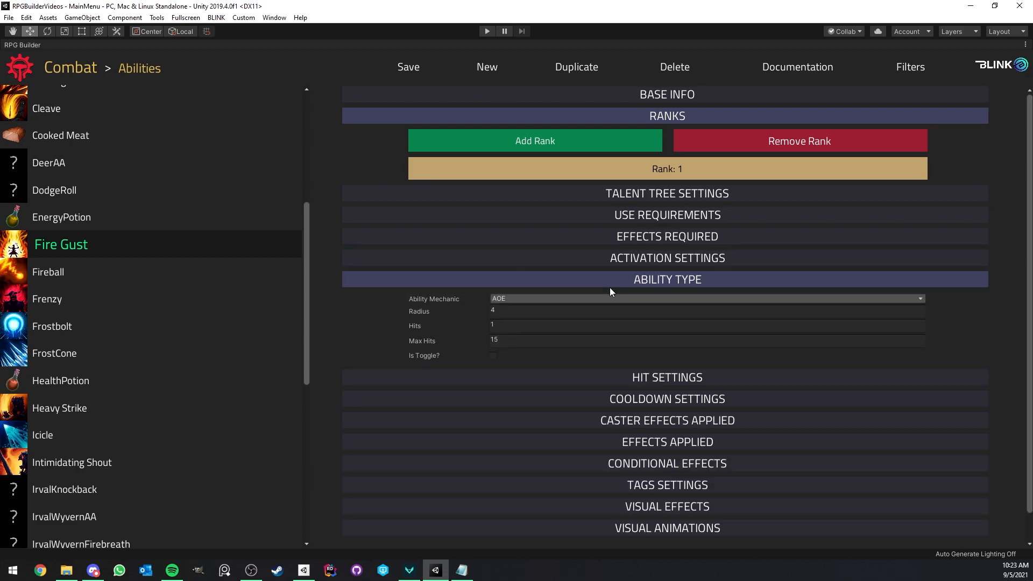
scroll(608, 288, down, 1)
click(588, 343)
scroll(565, 343, down, 3)
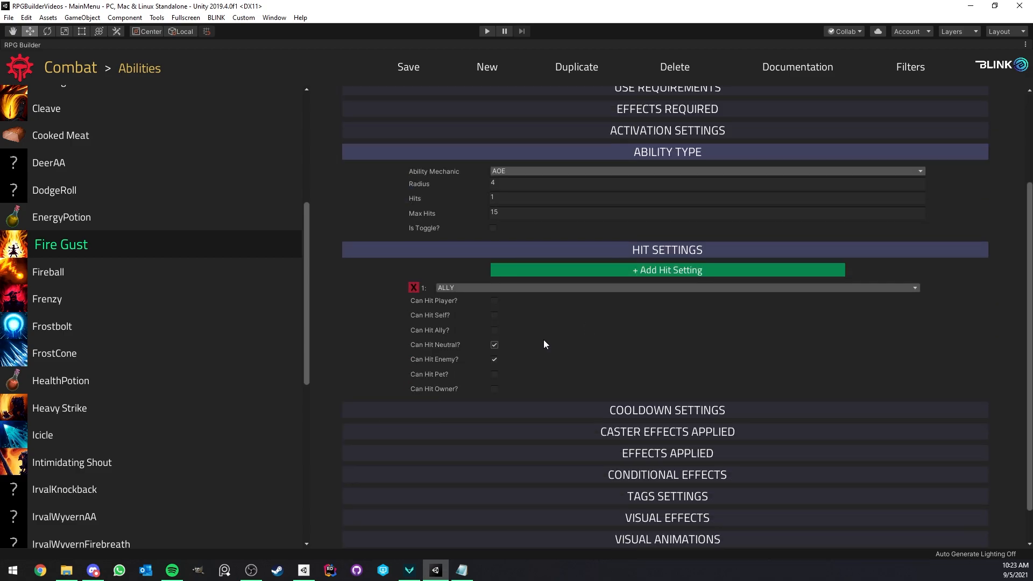
Step: Add a Neutral hit setting to Fire Gust that can hit player, neutral and enemy targets
click(531, 271)
scroll(531, 271, down, 3)
click(466, 311)
click(468, 334)
click(493, 323)
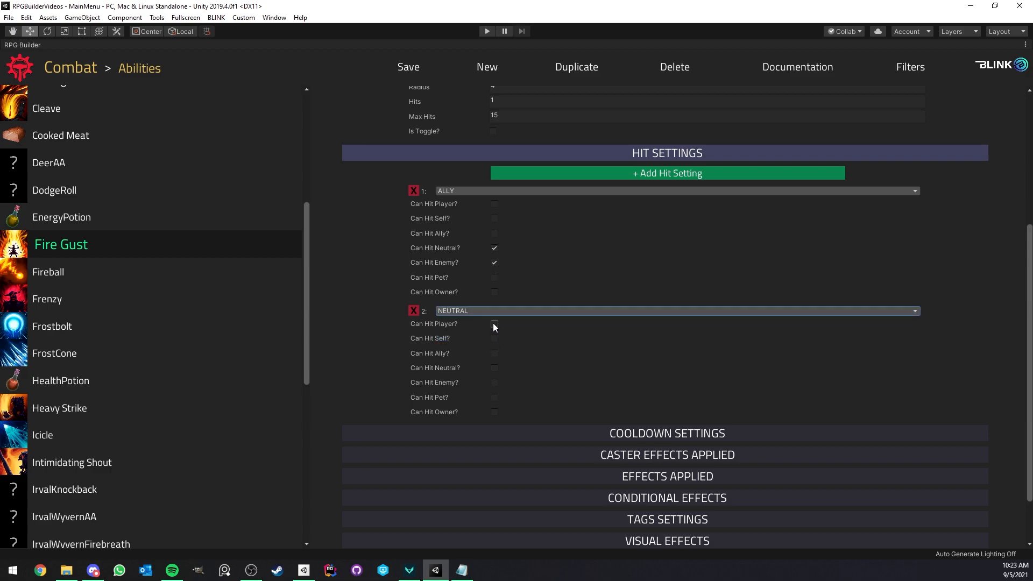
click(495, 368)
click(495, 381)
Step: Add an Enemy hit setting to Fire Gust that can hit player, neutral and enemy targets
click(556, 177)
scroll(467, 315, down, 3)
click(465, 270)
click(469, 305)
click(494, 283)
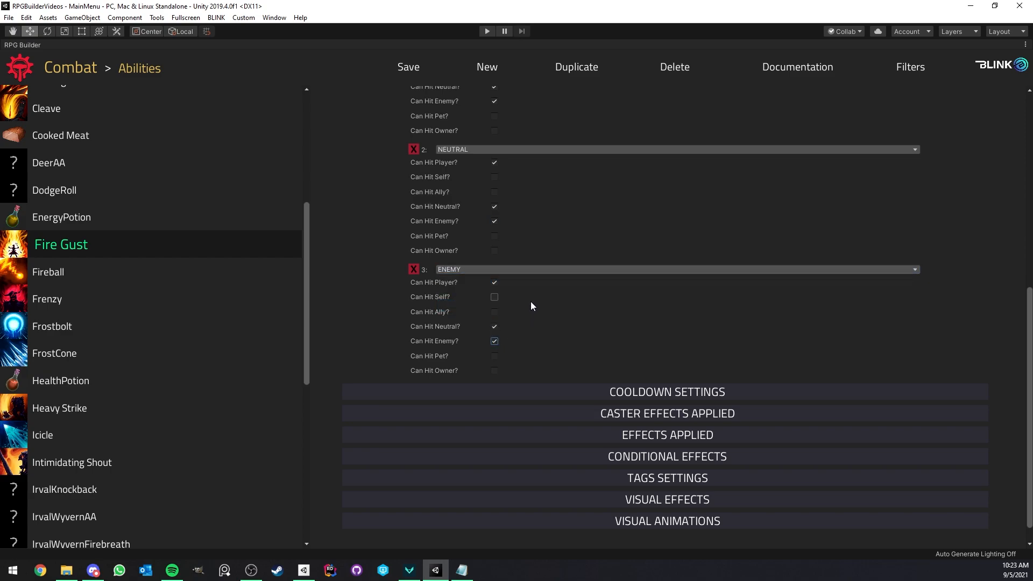
Step: Review Fire Gust's Ally, Neutral and Enemy hit settings, including the caster alignment choices and the pet and owner options
scroll(554, 305, up, 3)
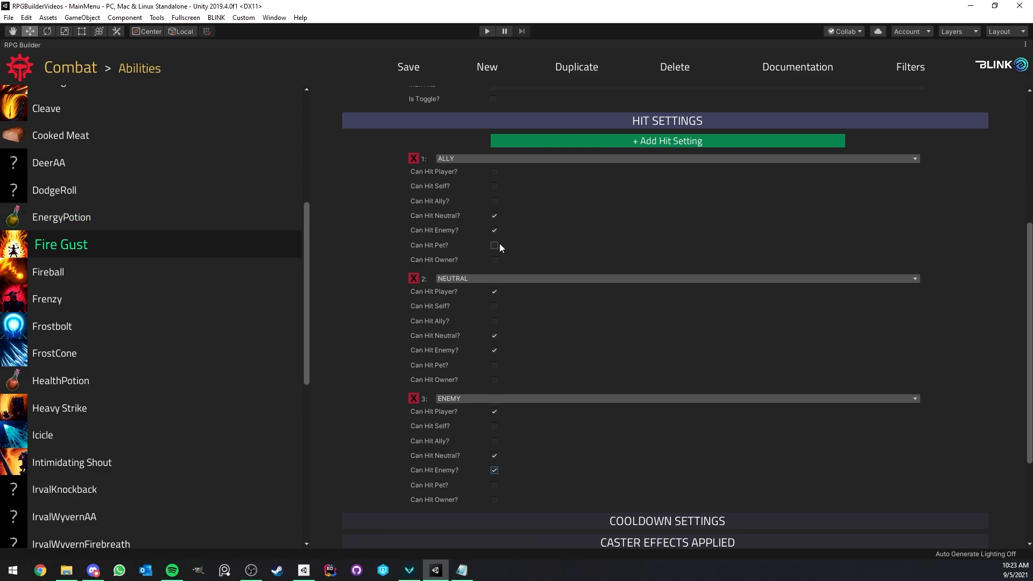
scroll(432, 223, up, 3)
scroll(431, 256, down, 3)
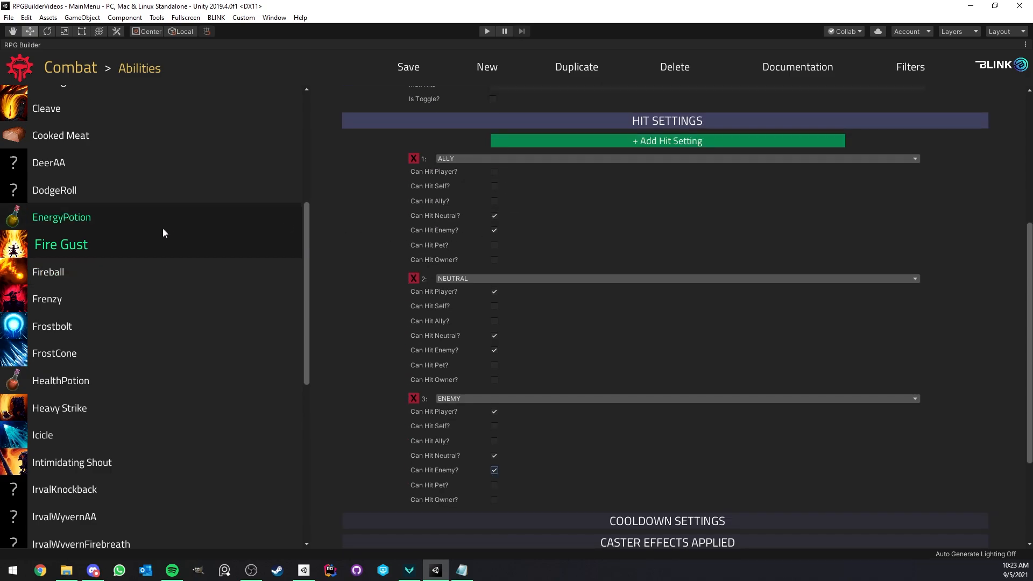
mouse_move(438, 262)
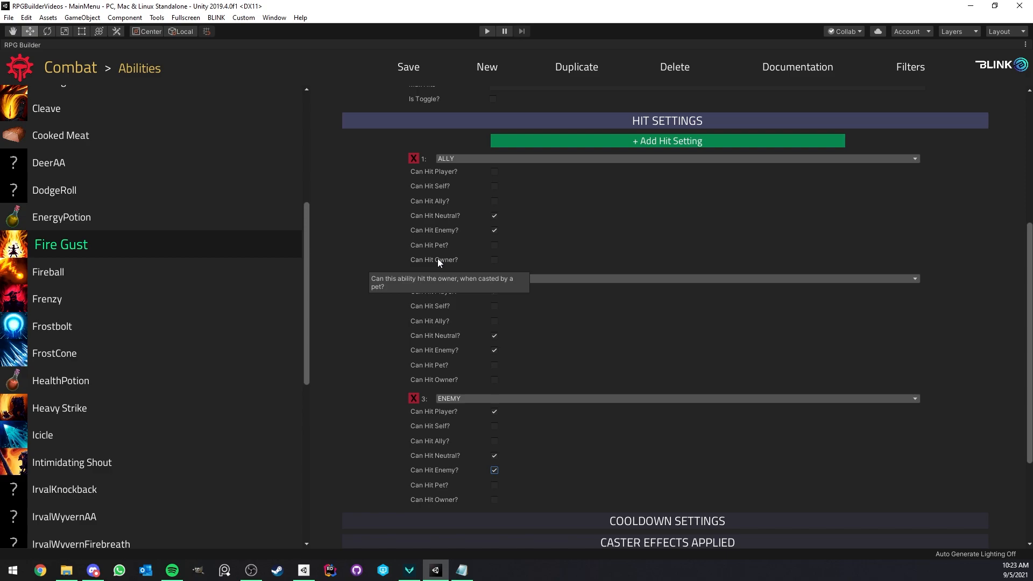
scroll(548, 233, up, 2)
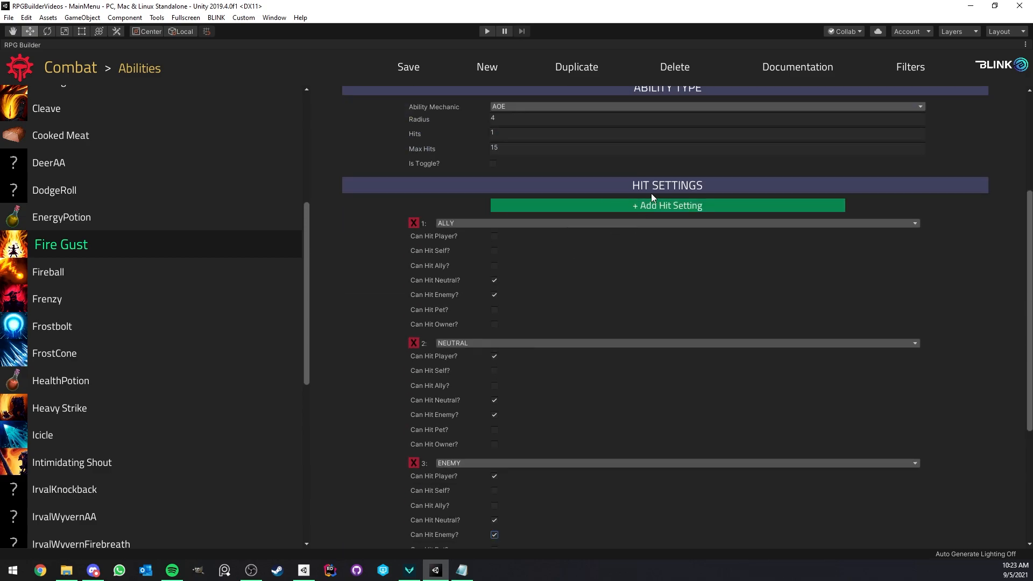
scroll(532, 219, down, 3)
click(462, 126)
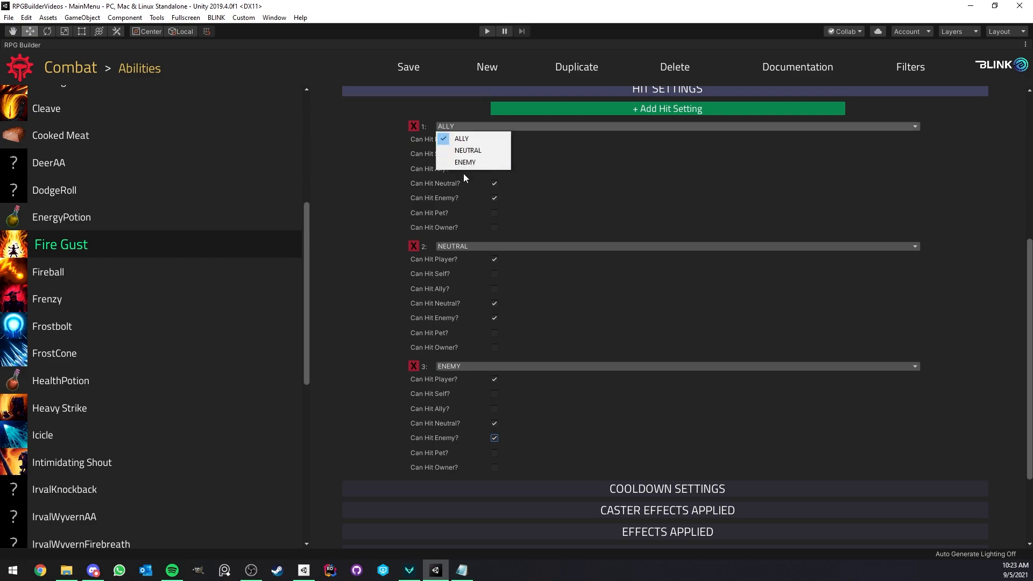
click(397, 185)
scroll(538, 213, up, 2)
scroll(503, 201, down, 2)
scroll(502, 203, up, 2)
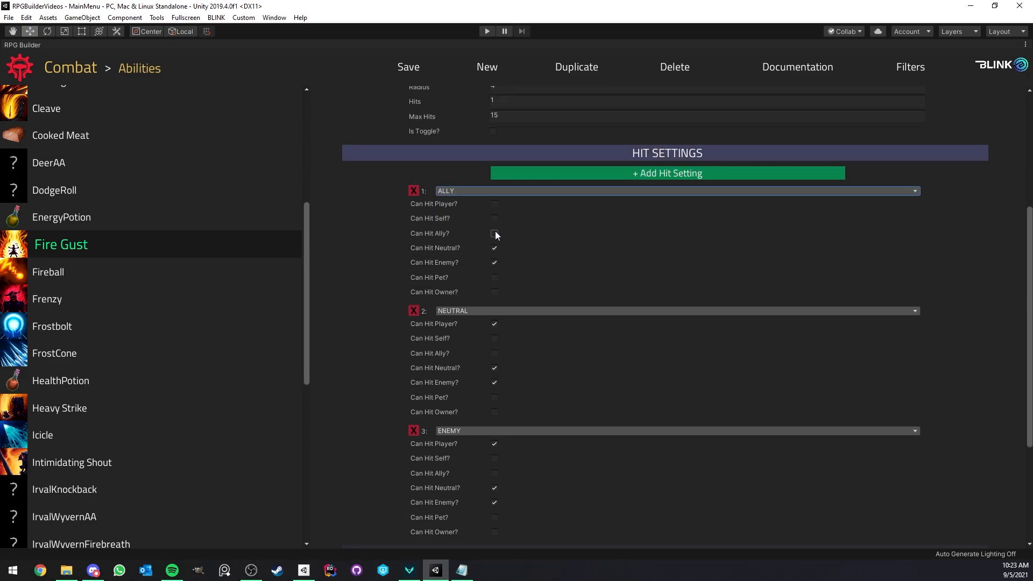
scroll(514, 237, up, 1)
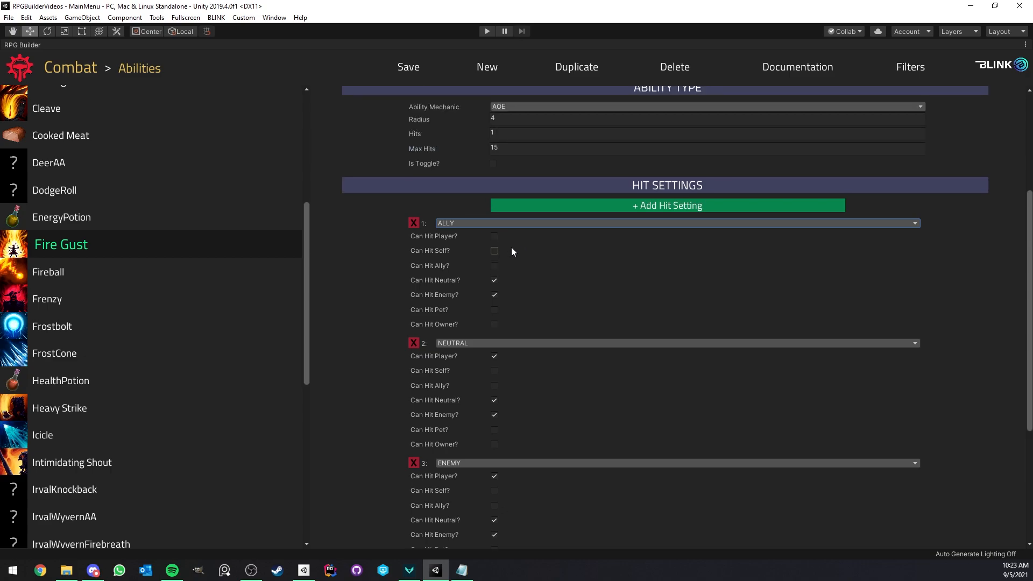
click(479, 225)
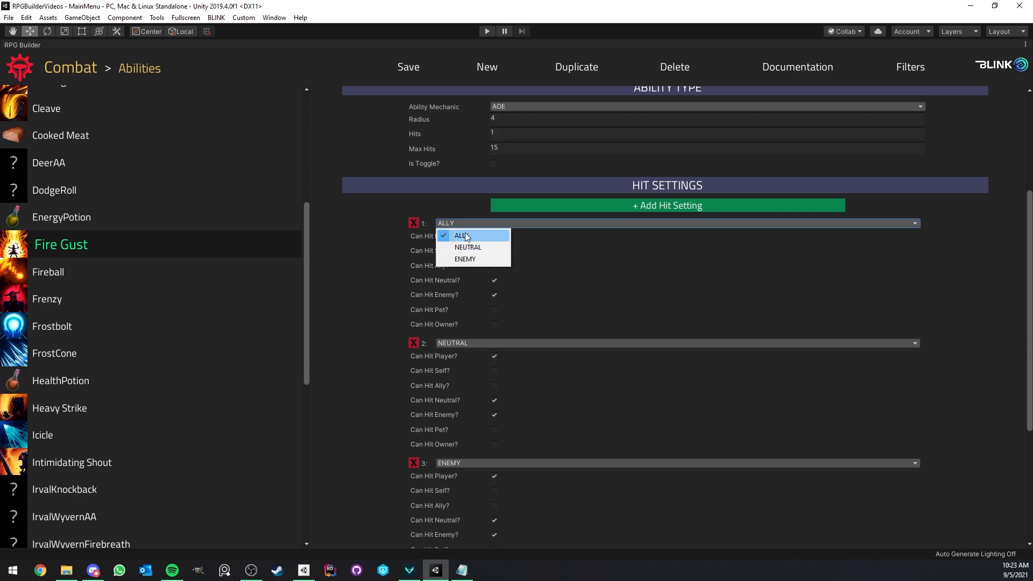
click(467, 236)
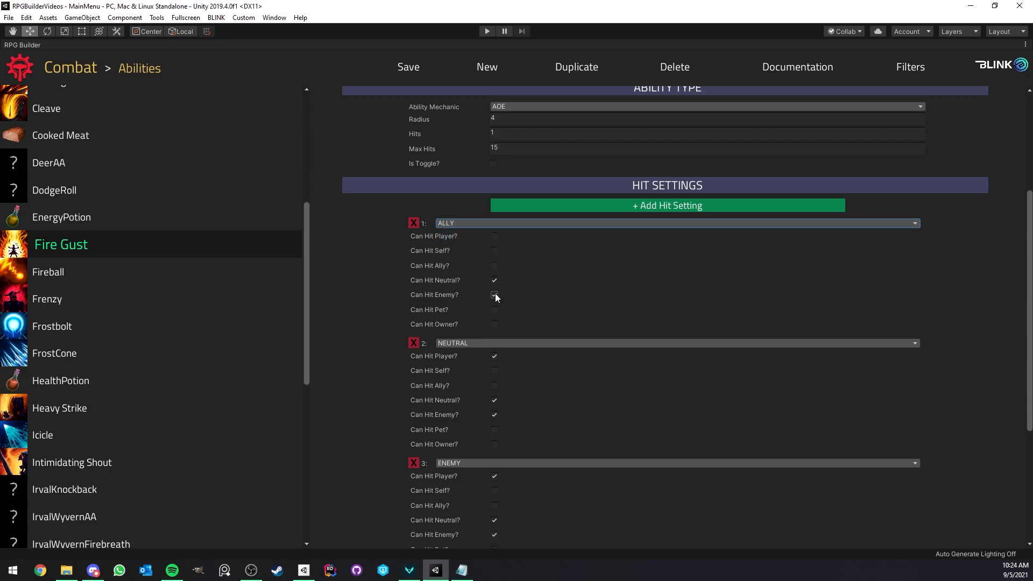
scroll(495, 293, down, 4)
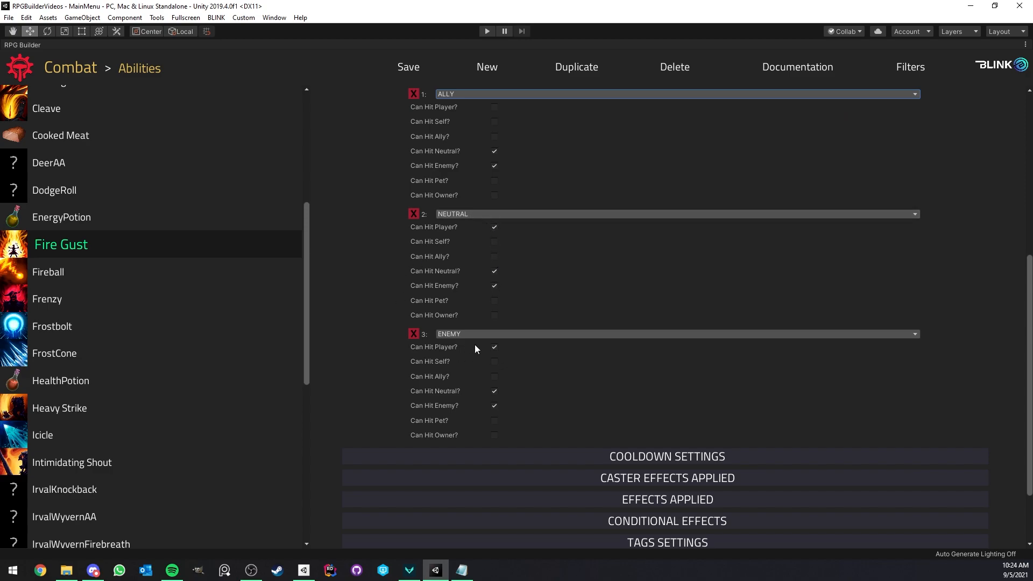
scroll(483, 234, up, 2)
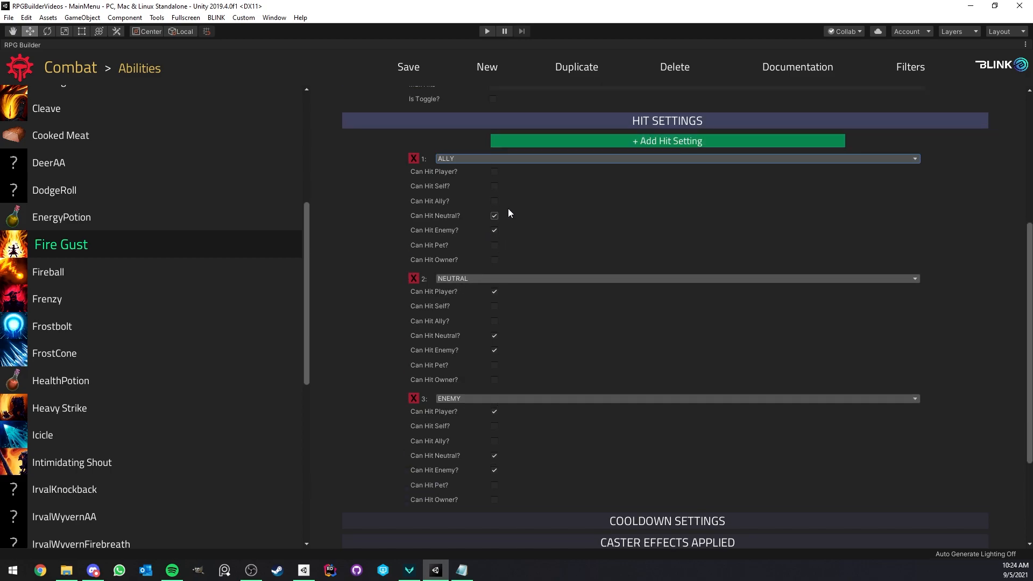
scroll(509, 242, up, 1)
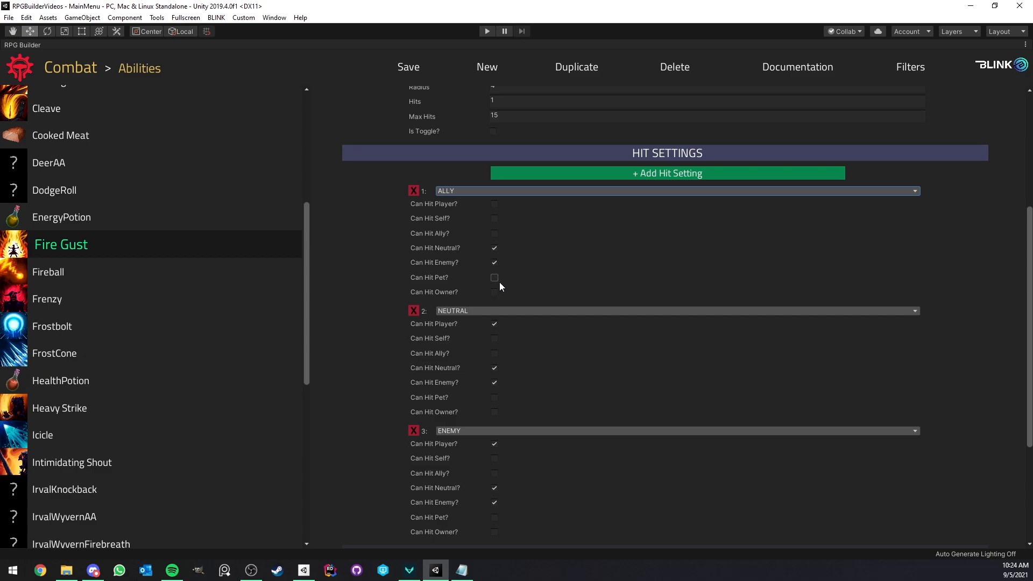
Step: Save the Fire Gust ability and restore the maximized RPG Builder window to its docked size
scroll(482, 247, up, 5)
click(401, 67)
right_click(33, 45)
click(60, 51)
Step: Open the Boar in the Combat NPCs and check the Fire Gust action on its Health stat
click(53, 63)
click(32, 123)
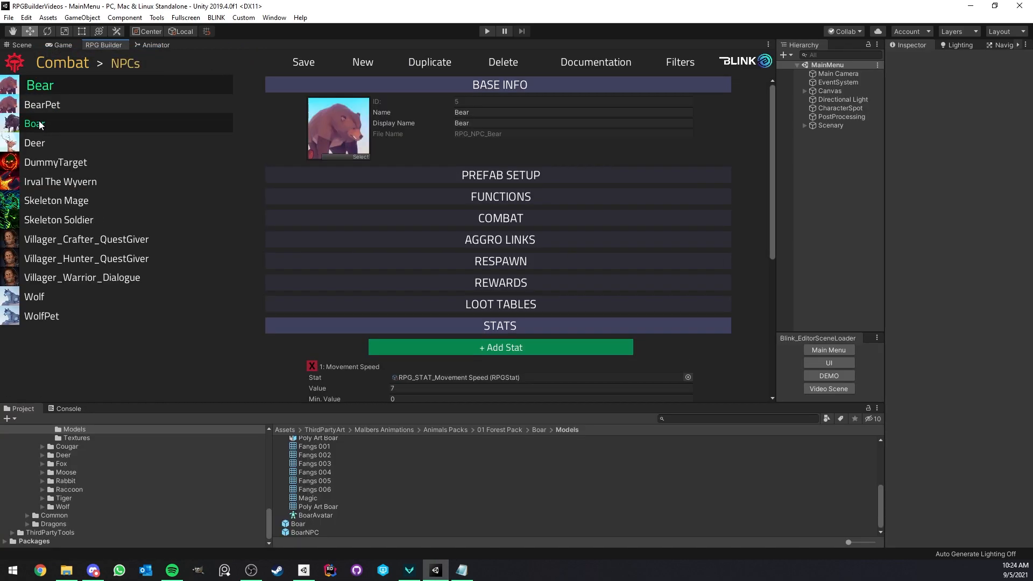
click(77, 129)
scroll(439, 256, down, 6)
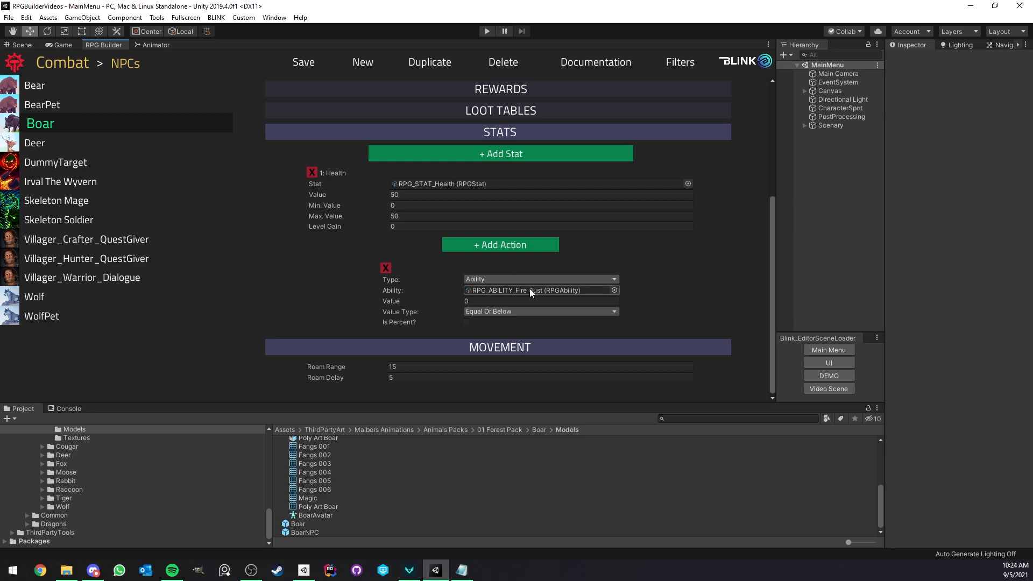
Step: Run the game and enter the RPG Builder Demo scene with the existing character
click(64, 44)
click(487, 33)
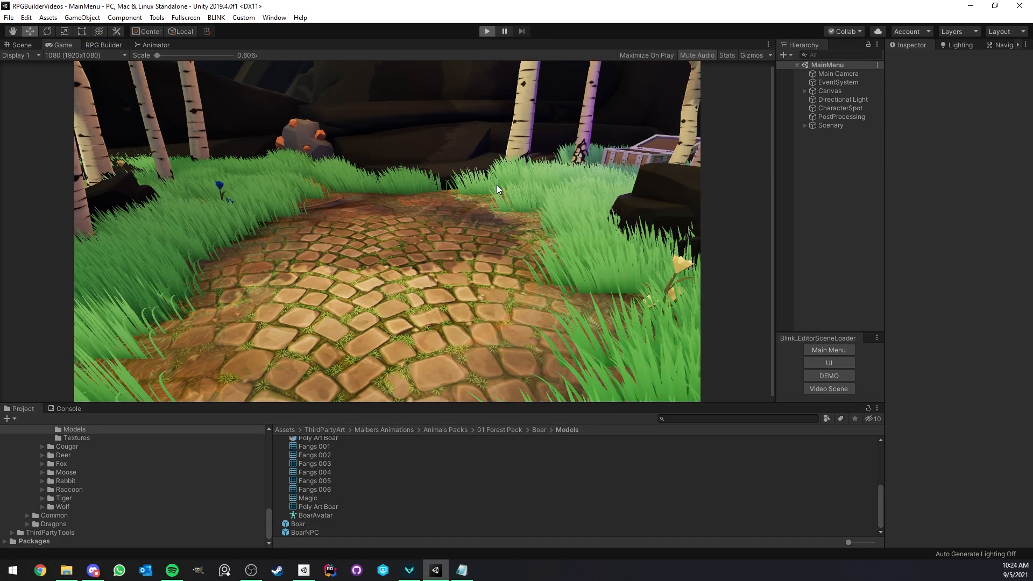
click(393, 250)
click(392, 370)
click(354, 203)
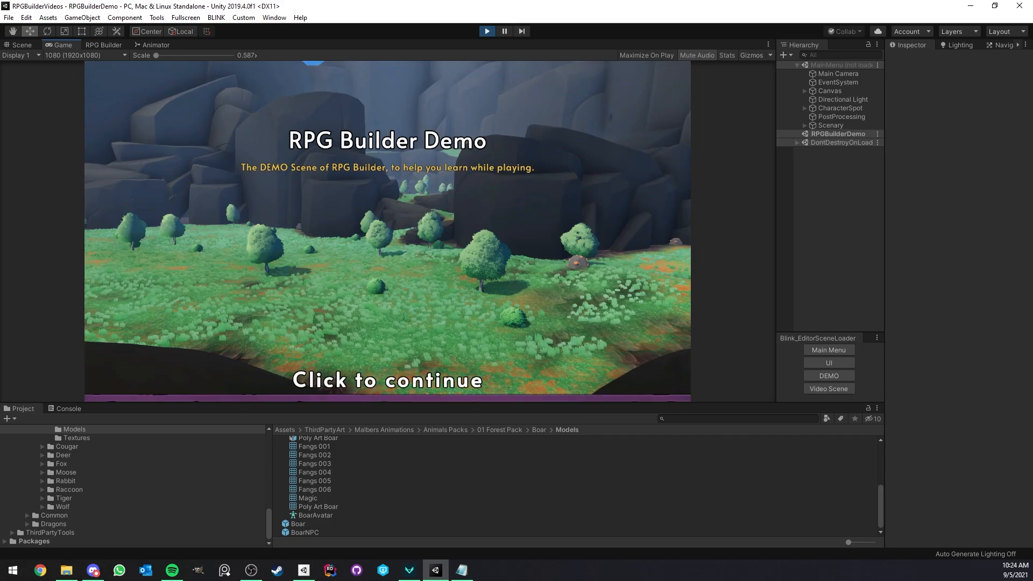
click(354, 203)
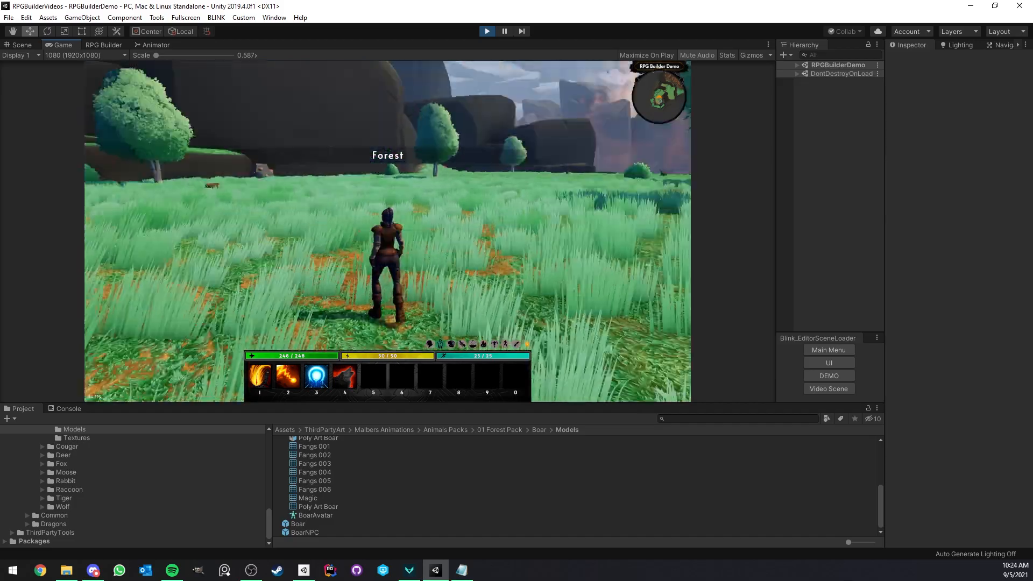
Step: Show the game in fullscreen and cast Fireball at a boar to test its ability on death
key(F12)
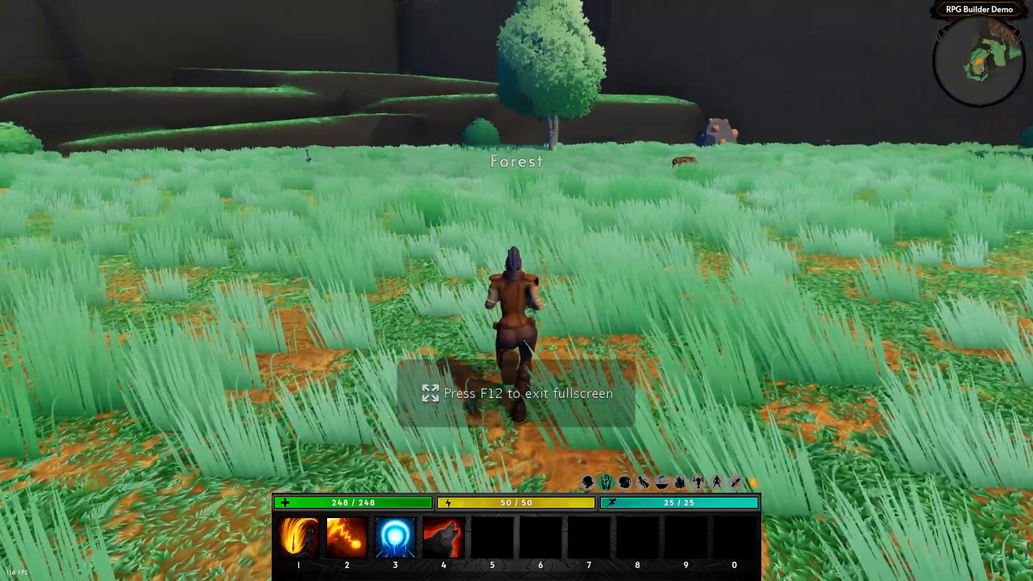
key(t)
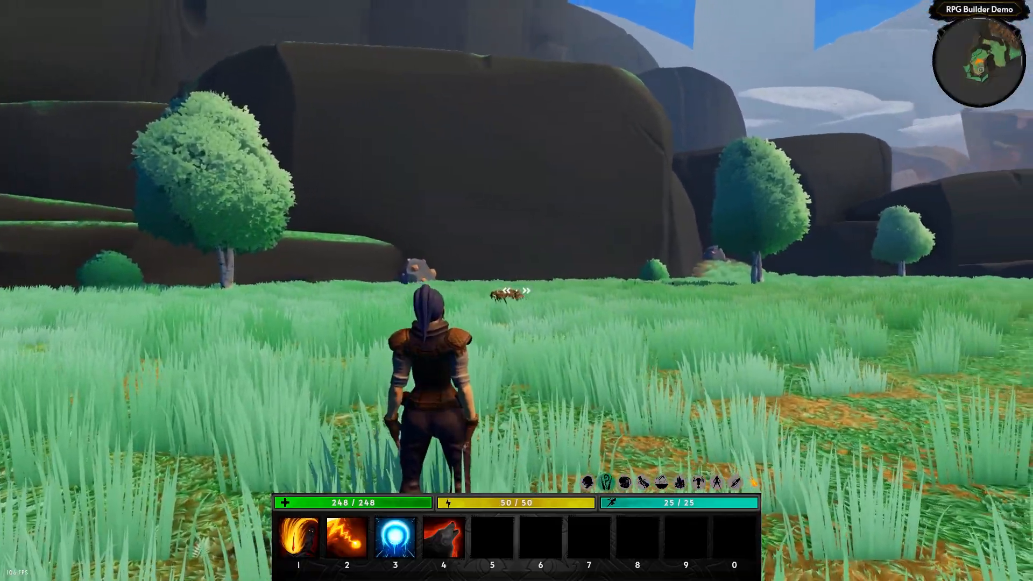
key(2)
key(2)
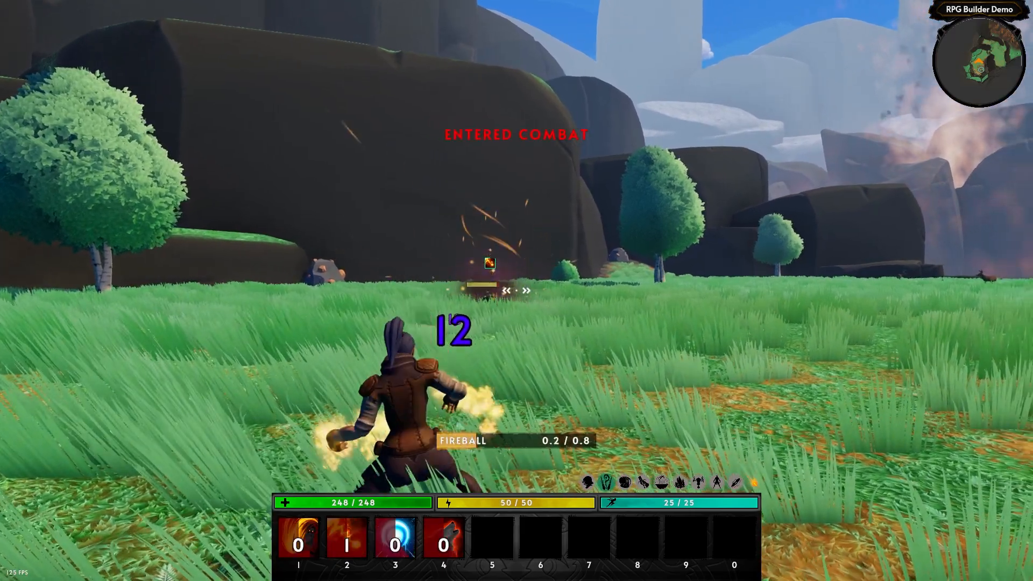
key(2)
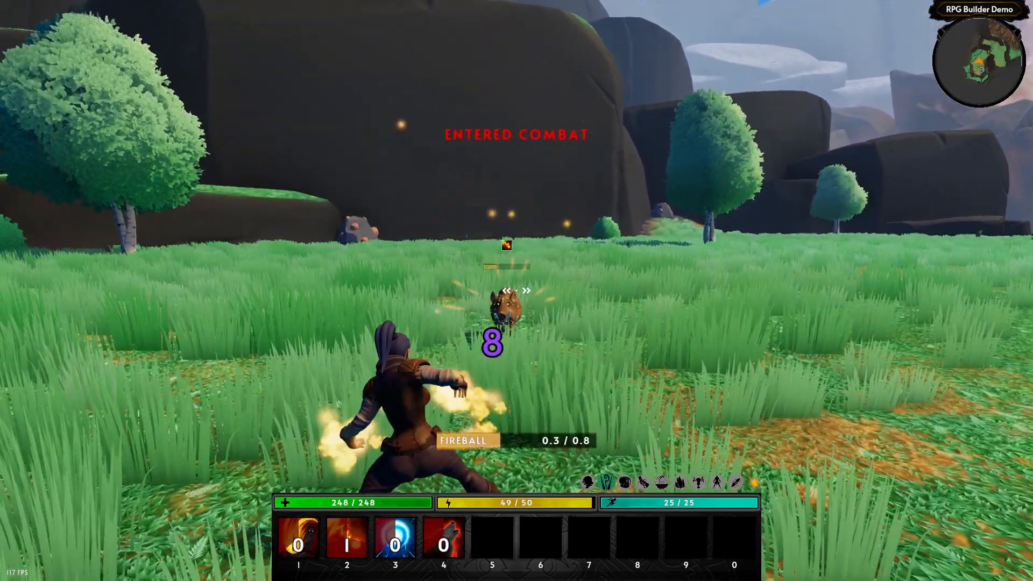
key(t)
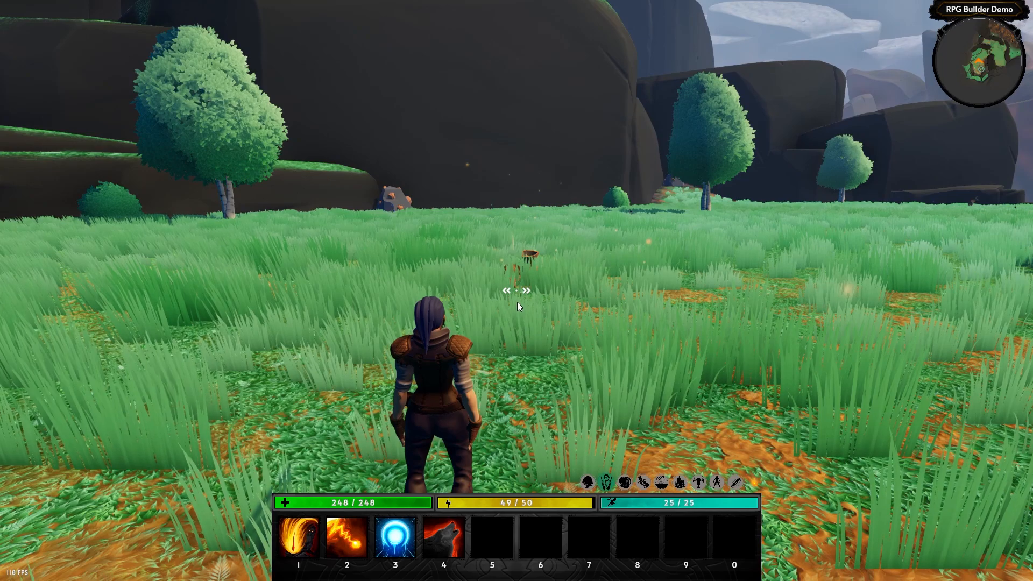
Step: Return the game to fullscreen and attack more nearby boars with Fireball to test Fire Gust around other targets
click(450, 265)
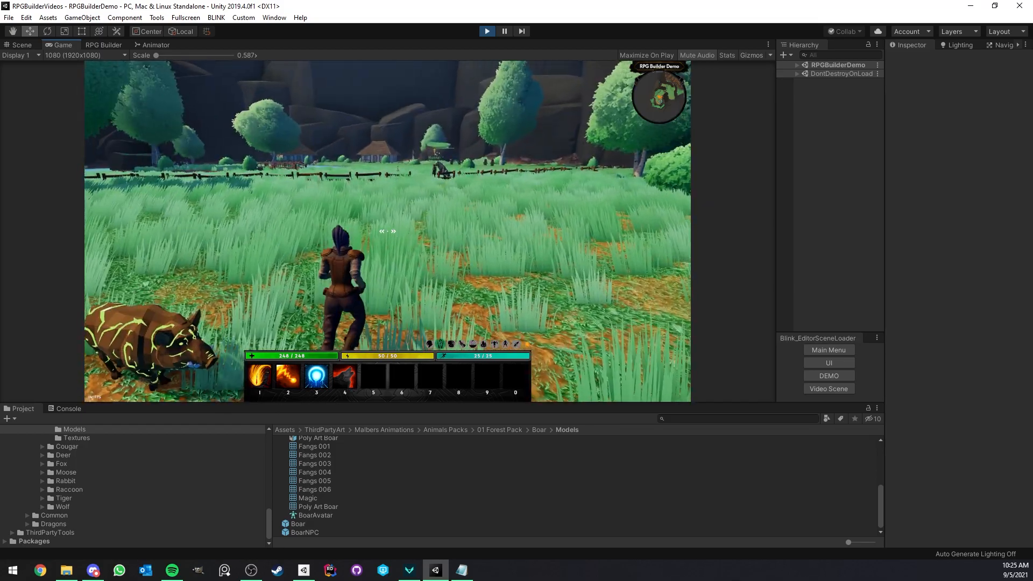
key(F12)
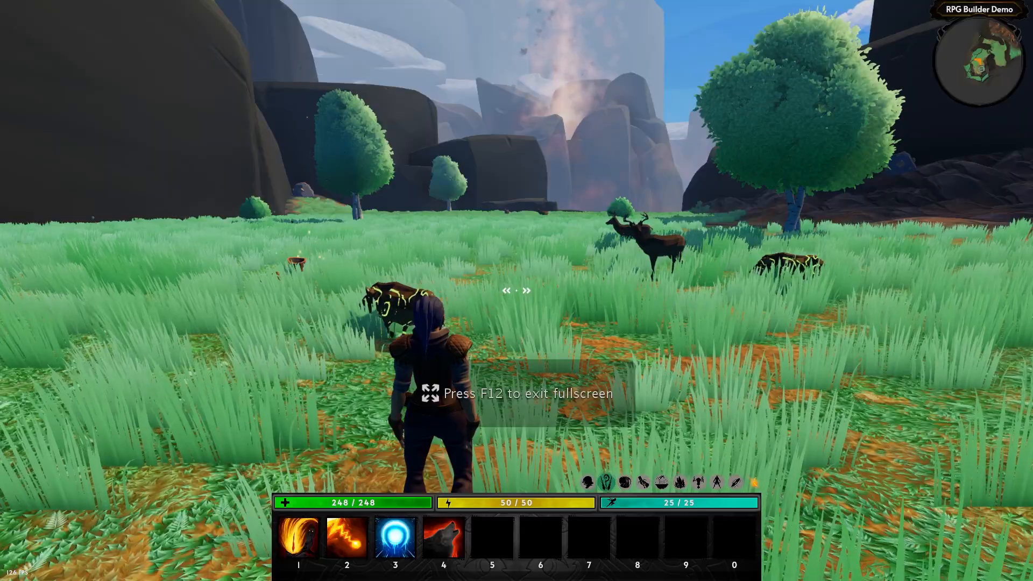
key(2)
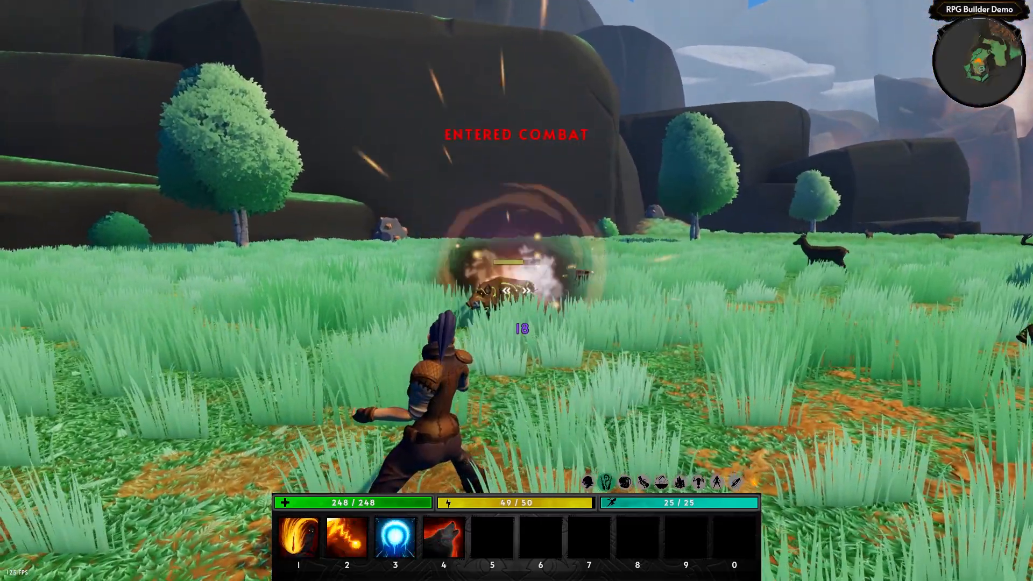
key(4)
key(2)
key(2)
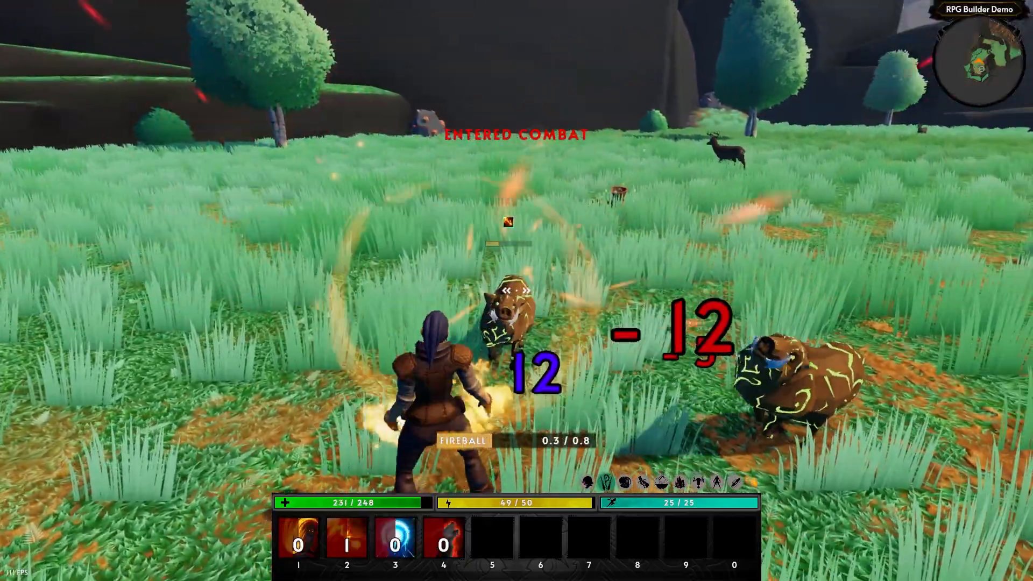
key(2)
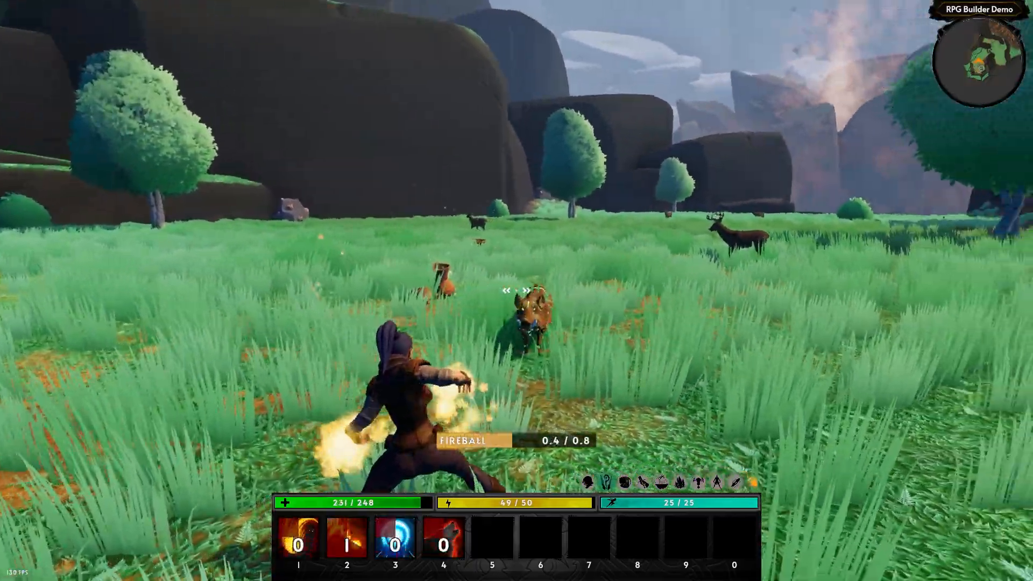
key(2)
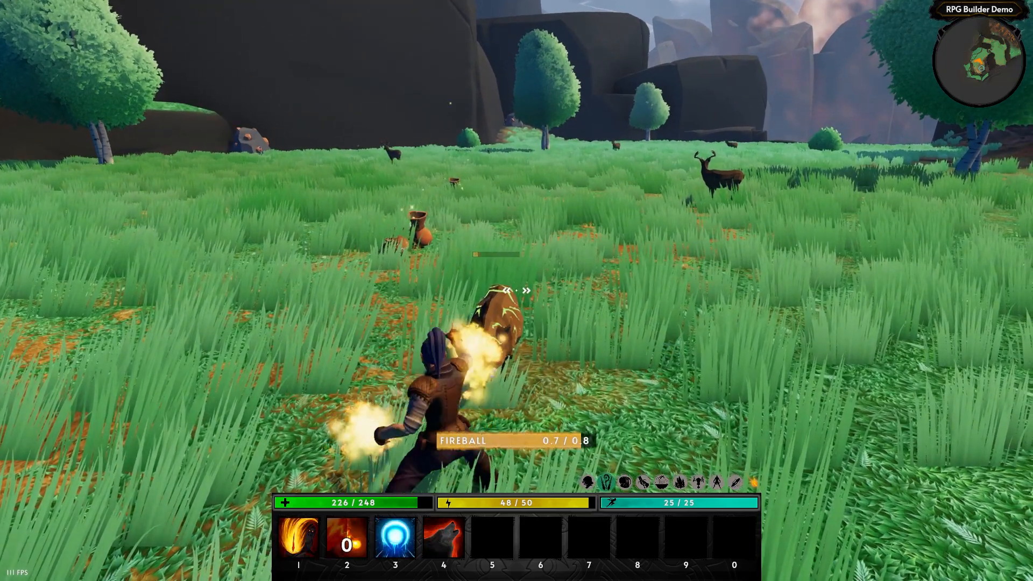
Step: Stop the running game and maximize the RPG Builder window
key(F11)
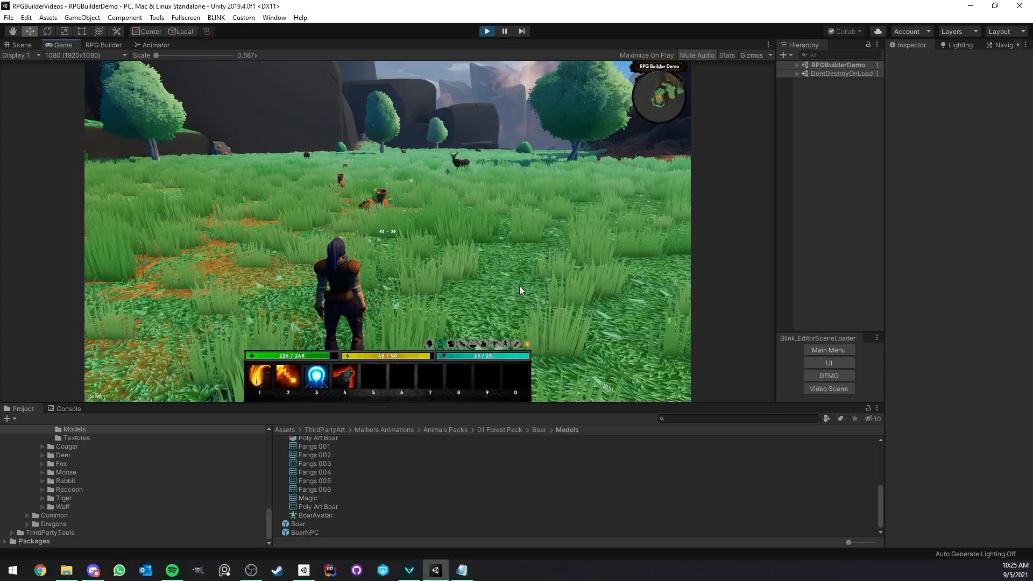
click(486, 31)
click(99, 45)
right_click(99, 46)
click(118, 52)
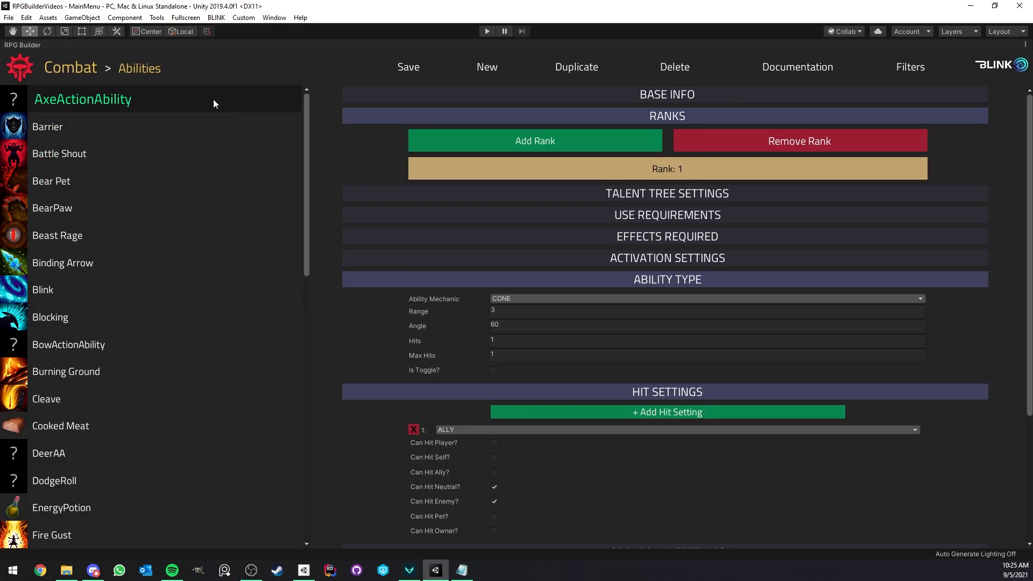
Step: Open the Boar in the Combat NPCs and bring its Stats section into view
click(60, 72)
click(63, 152)
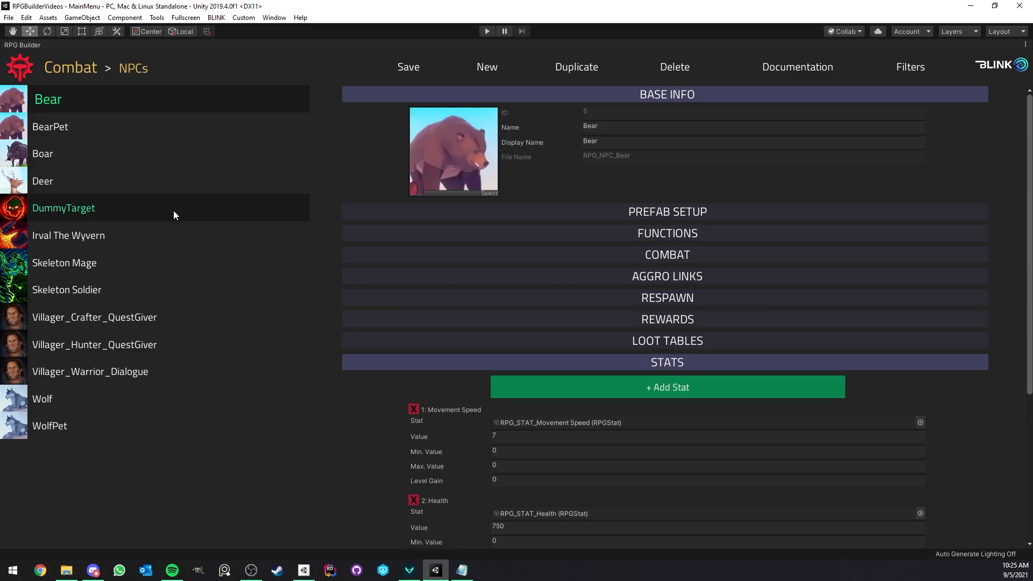
scroll(419, 283, down, 1)
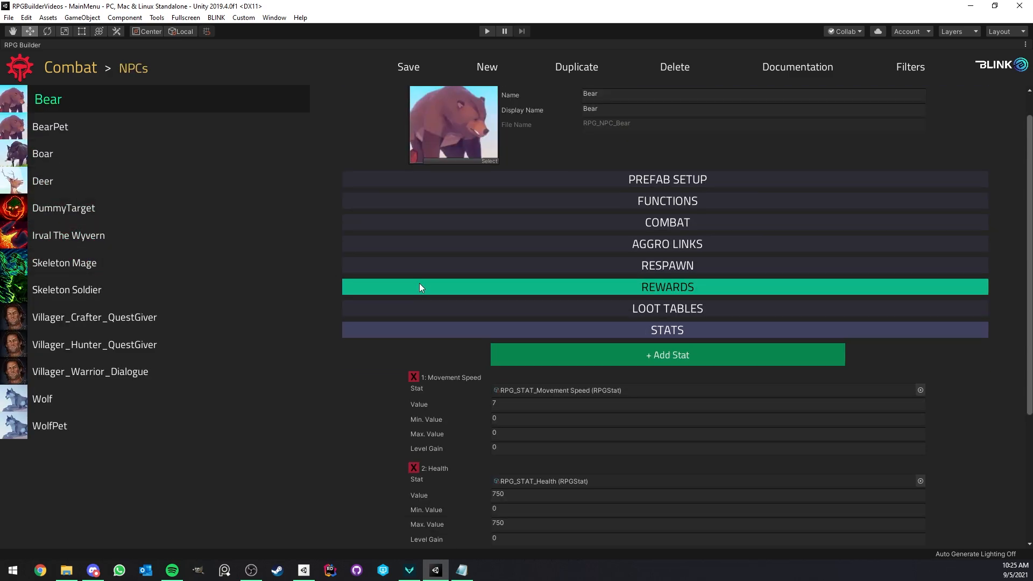
click(112, 156)
scroll(467, 250, down, 3)
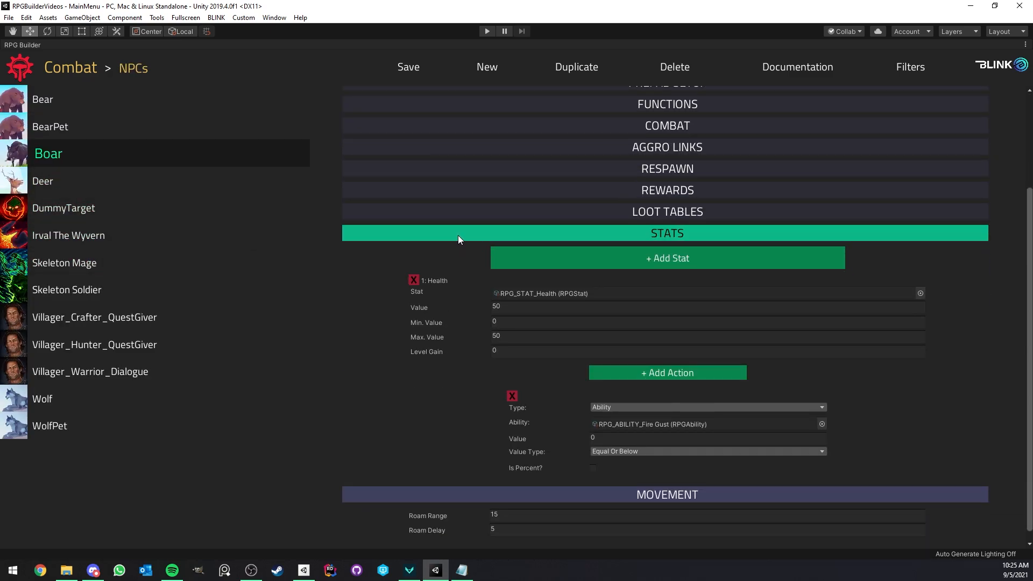
Step: Collapse the Boar's Stats section and examine its Roam Range and Roam Delay movement settings
click(458, 236)
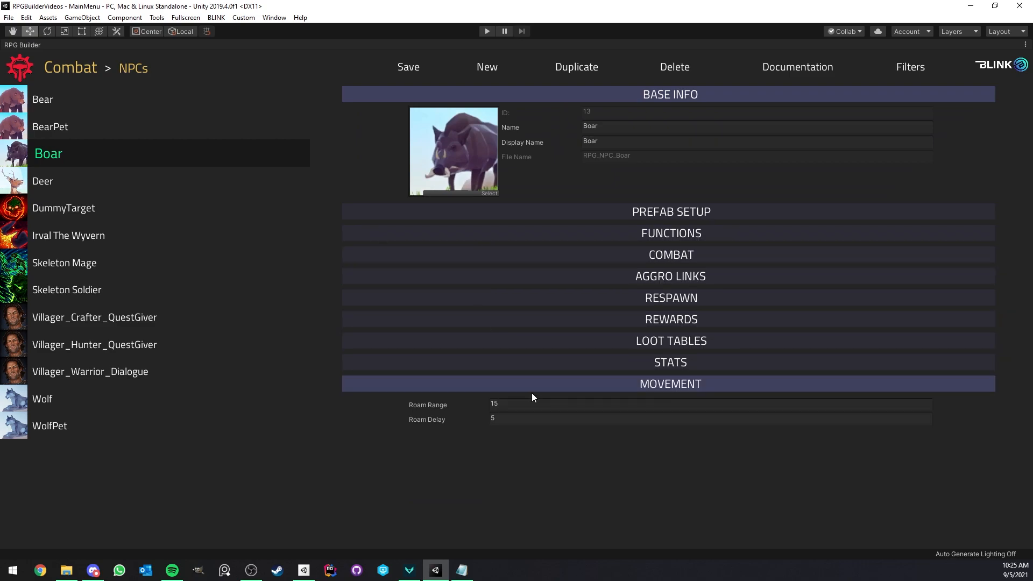
click(517, 406)
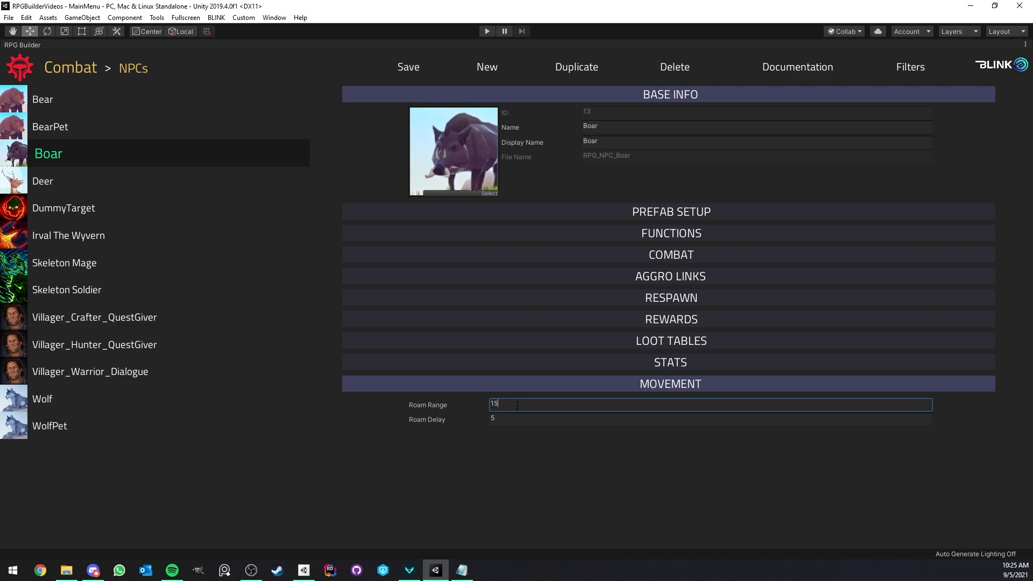
click(499, 405)
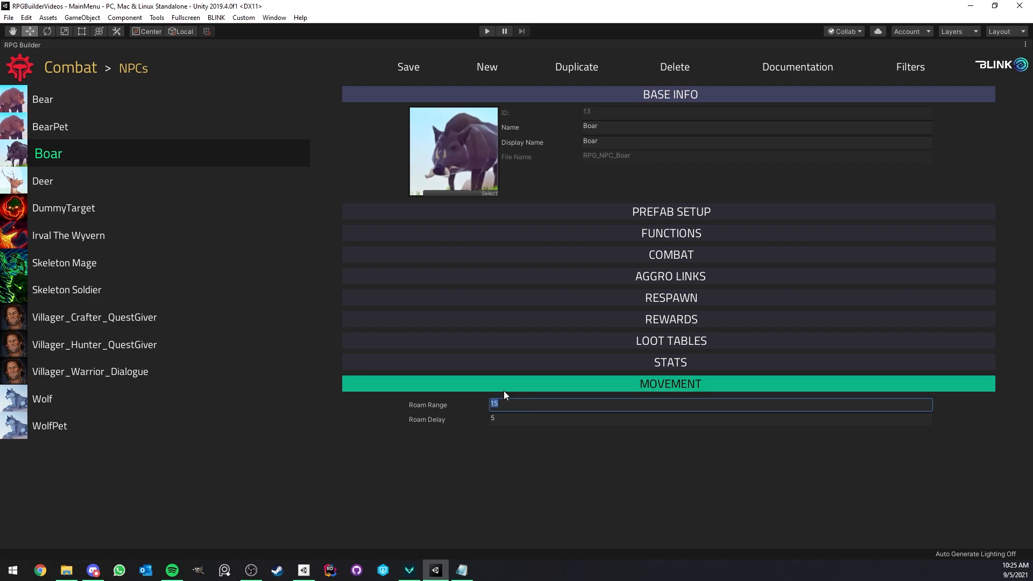
click(500, 419)
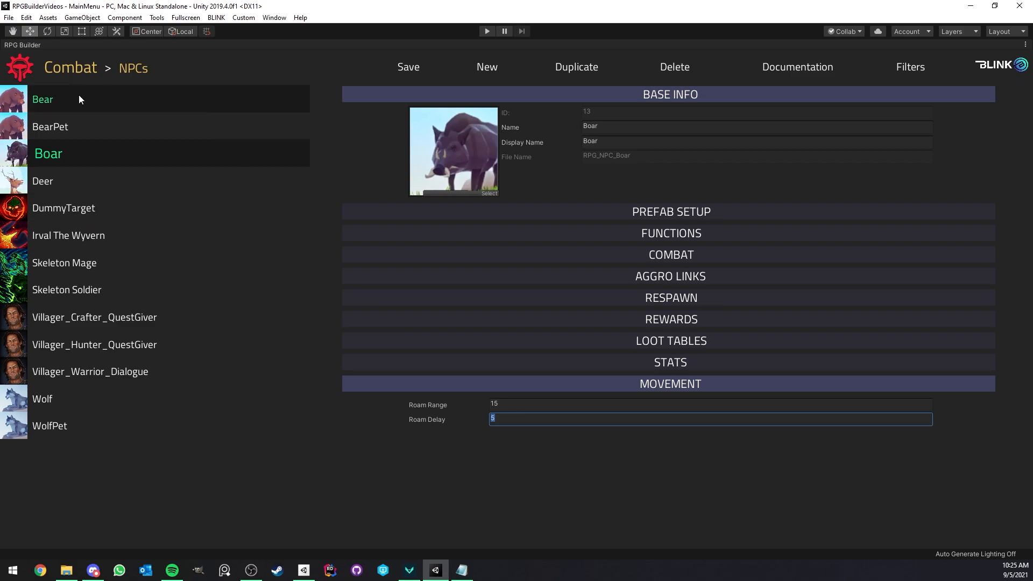
Step: Switch to the Combat Effects and expand the Base Info, Type and Ranks sections
click(69, 63)
click(52, 121)
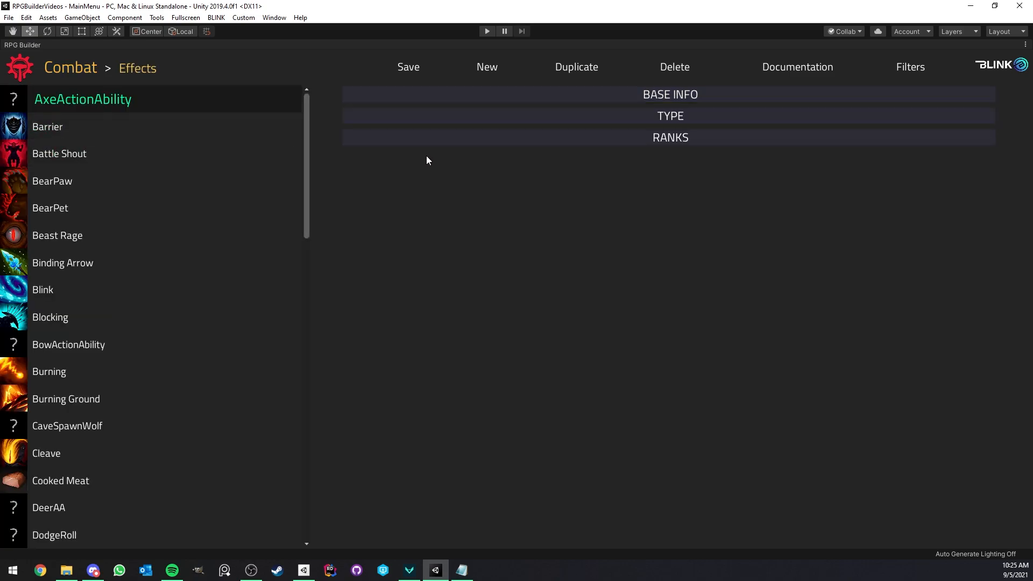
click(508, 94)
click(512, 211)
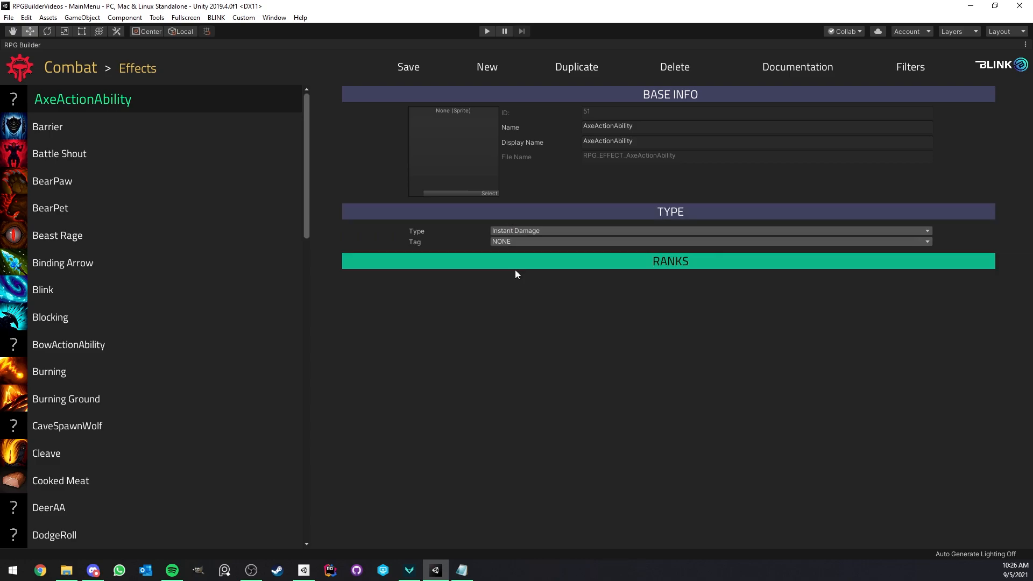
click(505, 261)
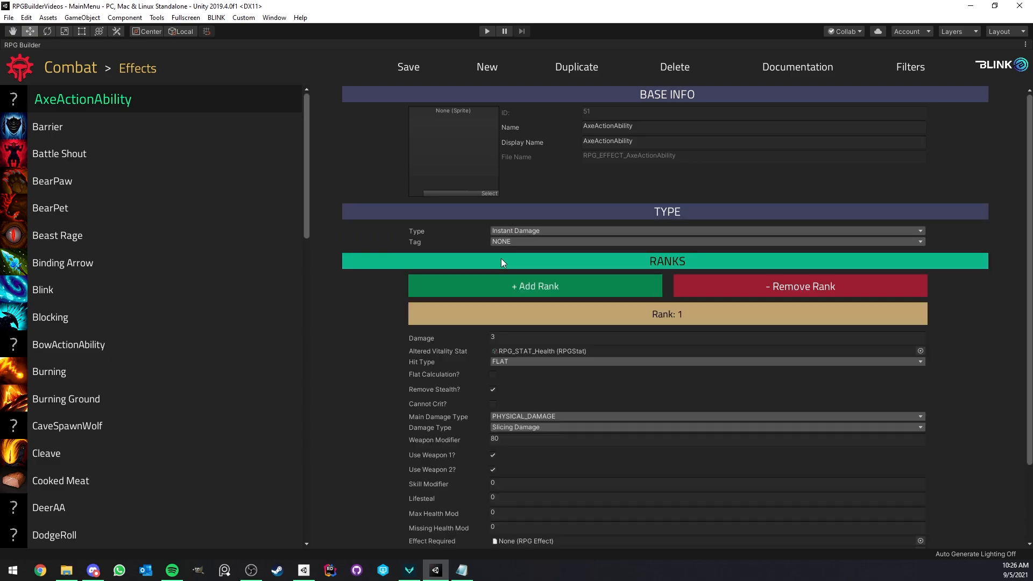
click(490, 194)
text(bers)
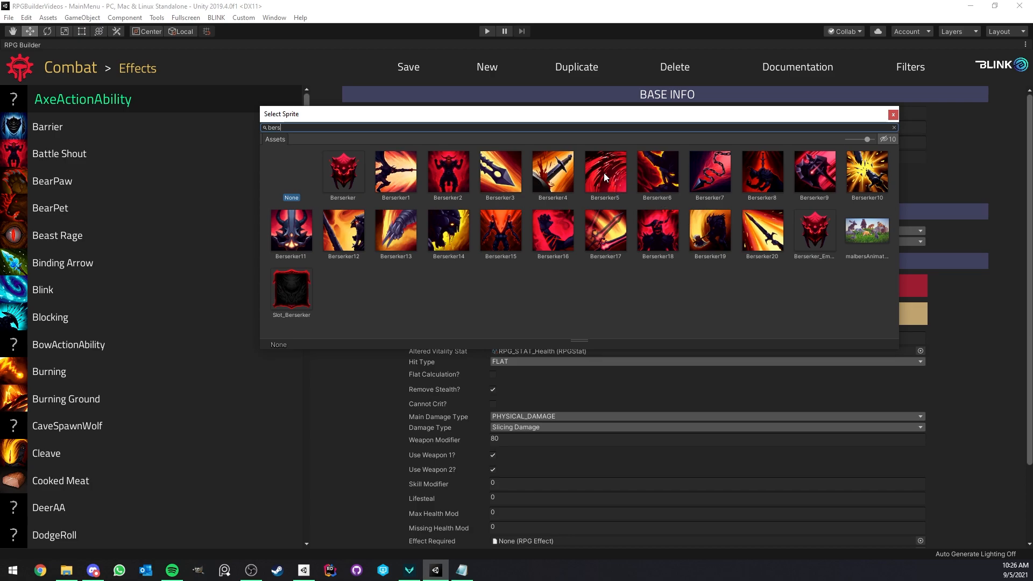
double_click(603, 173)
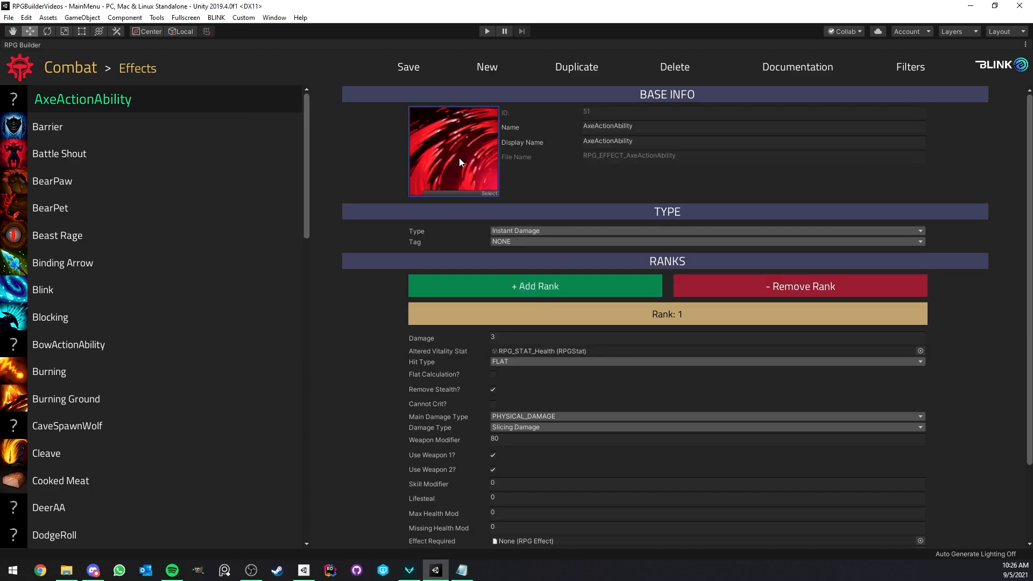
click(543, 230)
click(545, 262)
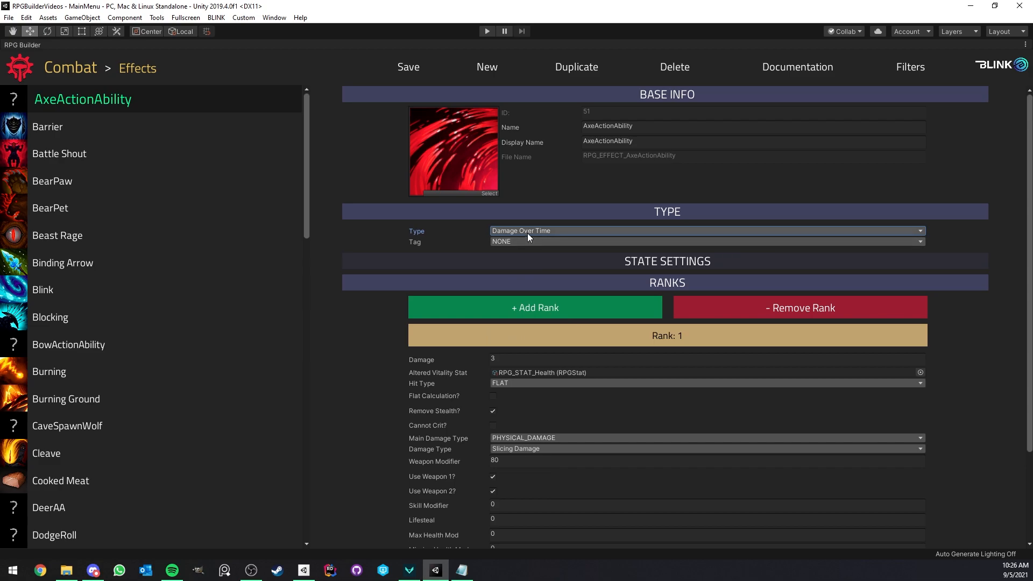
scroll(529, 234, down, 3)
scroll(521, 236, up, 3)
Step: Create a new effect and assign the Berserker5 sprite as its icon
click(479, 68)
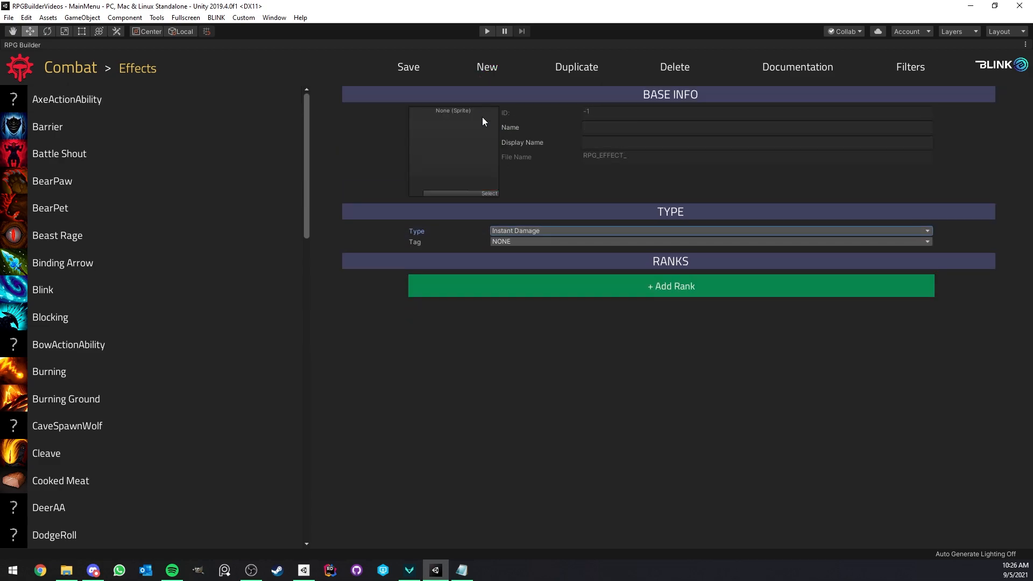
click(491, 194)
text(bers)
click(597, 173)
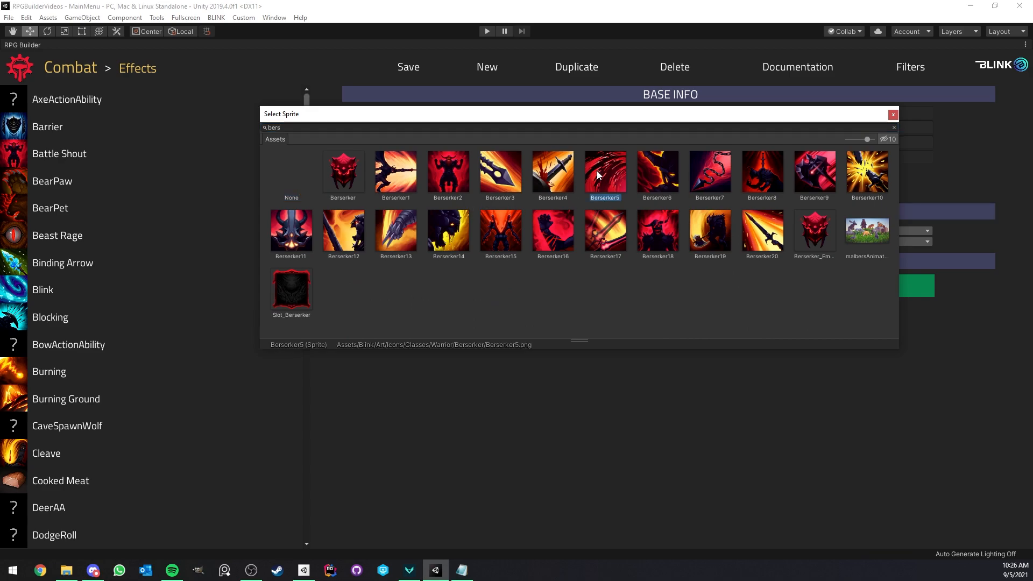
double_click(596, 170)
Step: Enter BoarDot as both the name and the display name of the new effect
click(594, 126)
text(BoardDot)
key(ctrl+a)
click(637, 142)
click(601, 129)
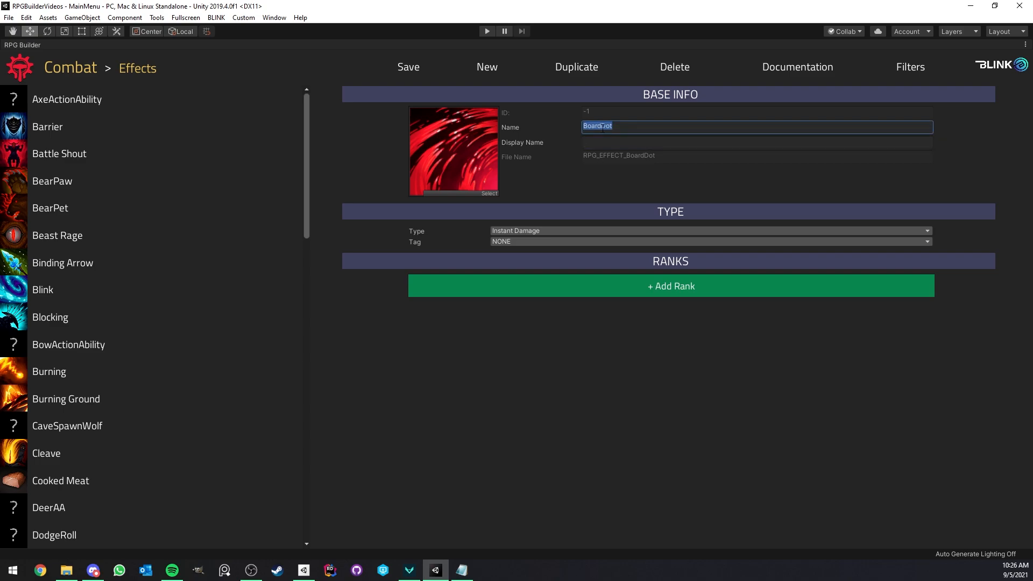
click(602, 128)
key(BackSpace)
key(ctrl+a)
key(ctrl+c)
click(616, 142)
key(ctrl+v)
Step: Make BoarDot a Damage Over Time effect with a duration of 5 and a pulses count of 5
click(537, 231)
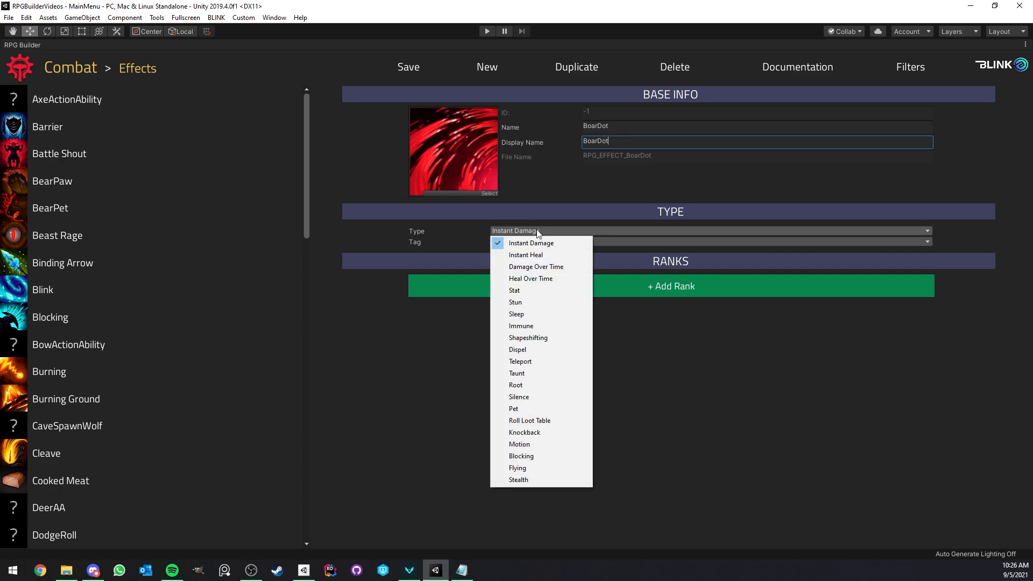
click(549, 266)
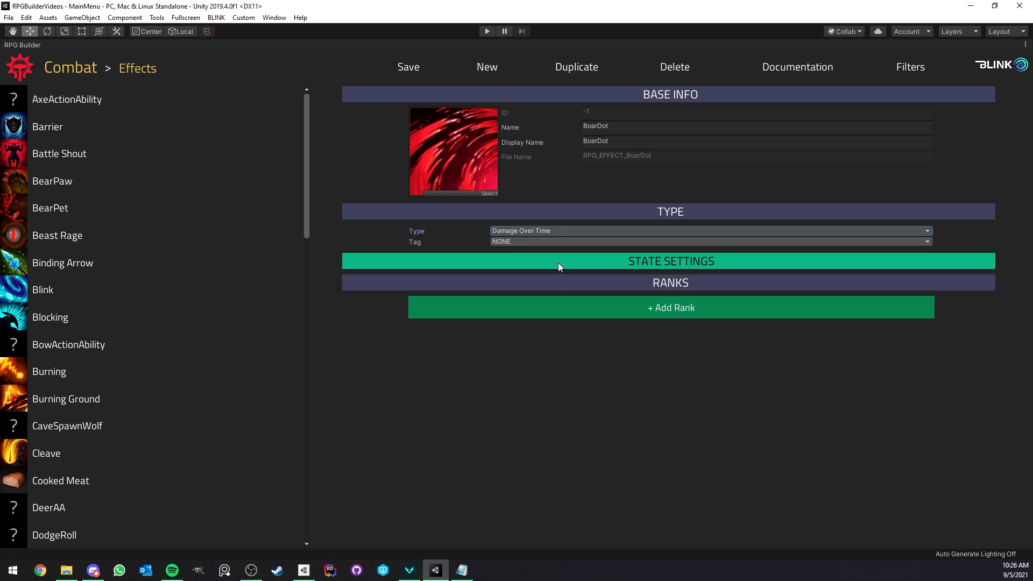
click(558, 264)
click(505, 310)
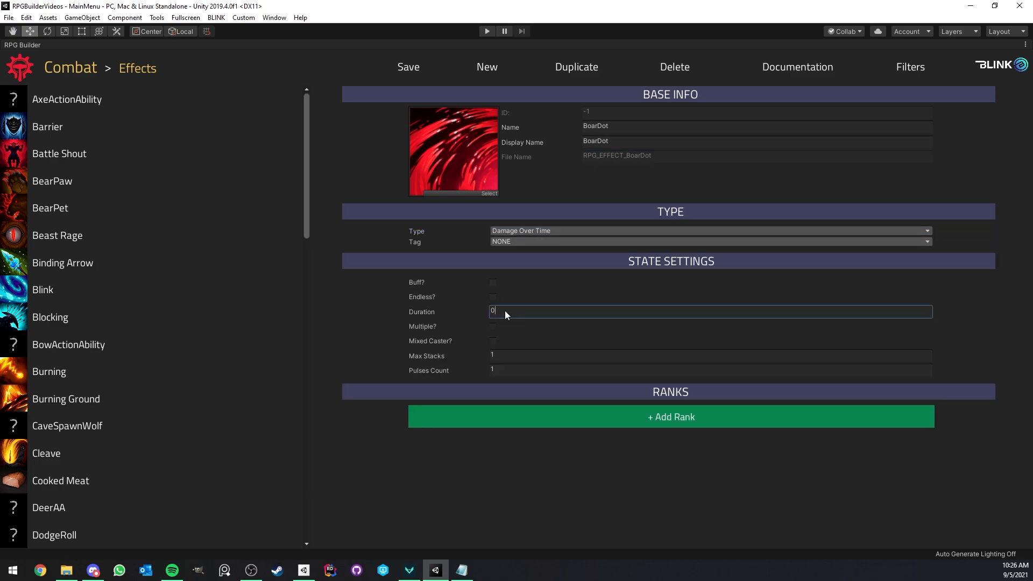
text(5)
click(506, 369)
text(5)
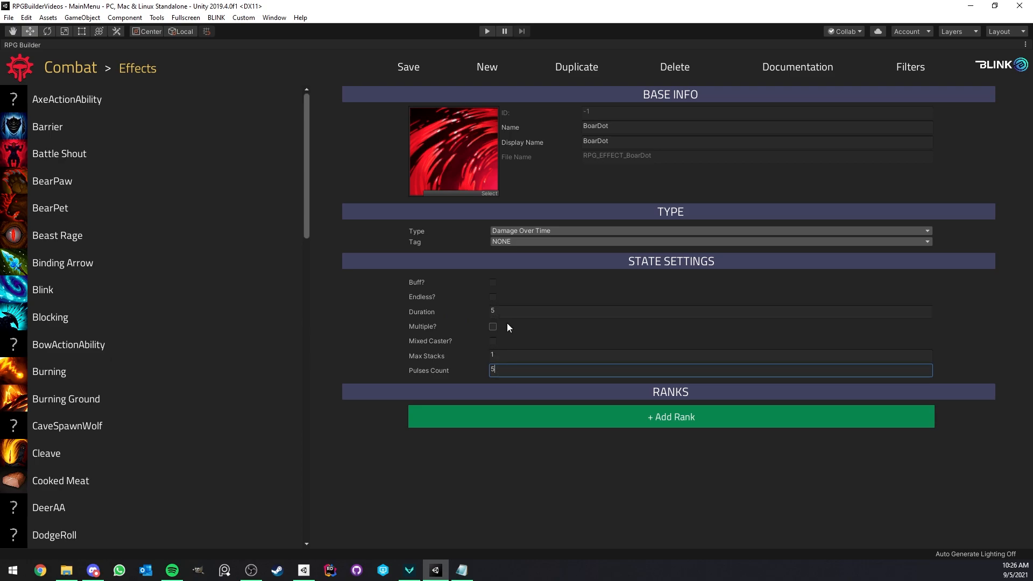
Step: Add a rank to BoarDot with 15 damage and RPG_STAT_Health as the altered vitality stat
click(554, 416)
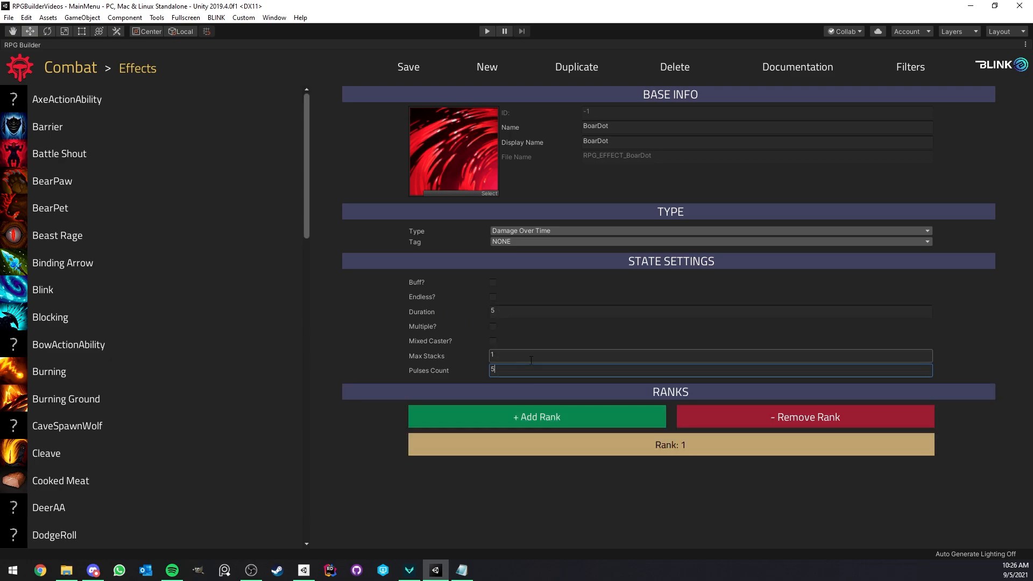
scroll(559, 420, down, 4)
click(551, 273)
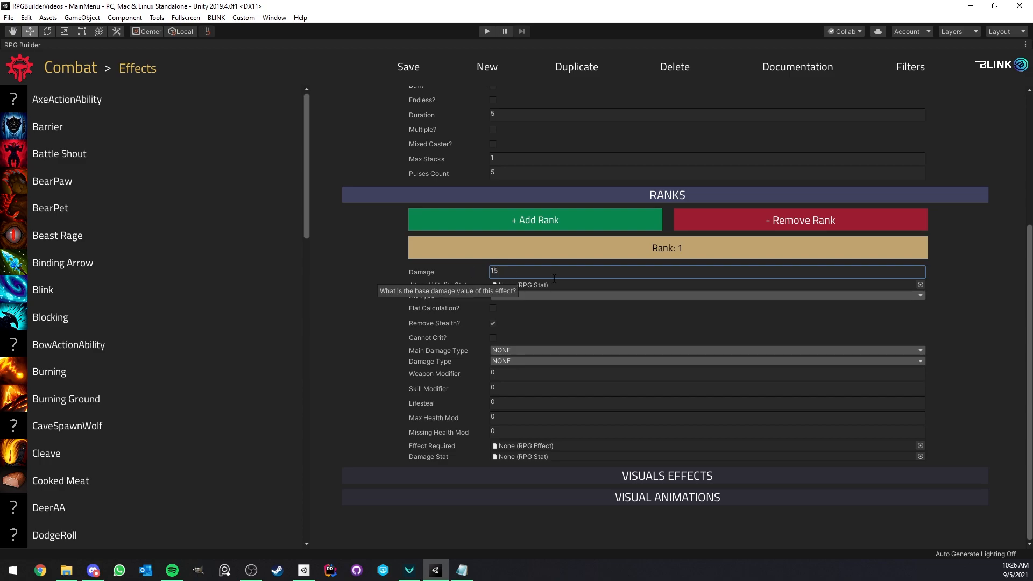
click(920, 285)
text(he)
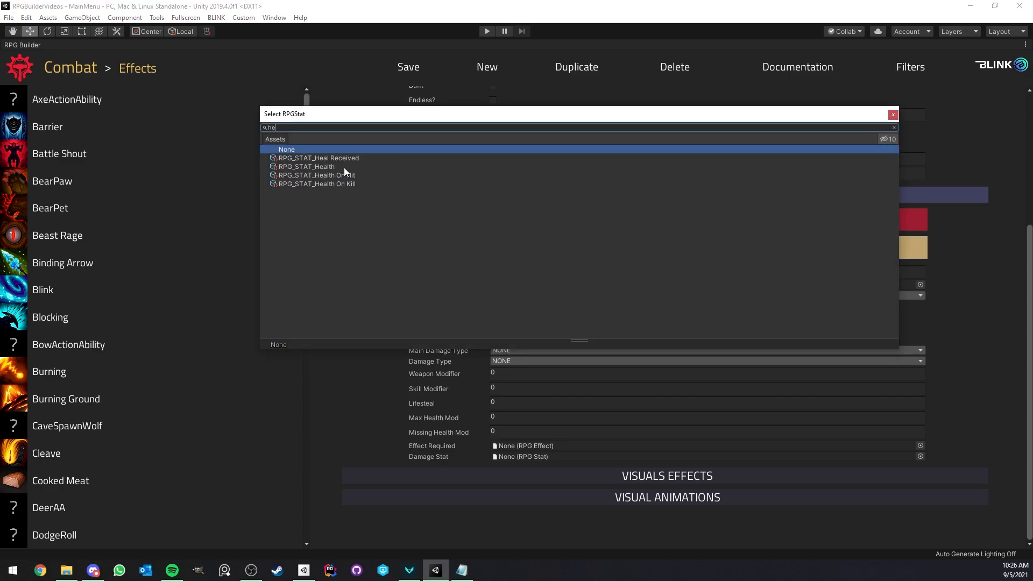
double_click(344, 166)
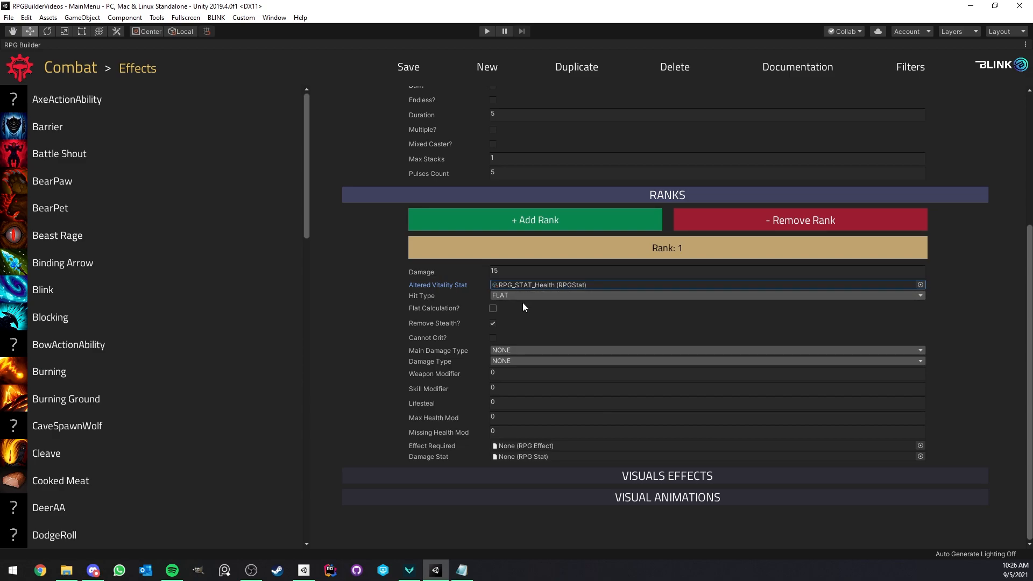
Step: Set the rank's main damage type to PHYSICAL_DAMAGE and its lifesteal to 100
click(515, 349)
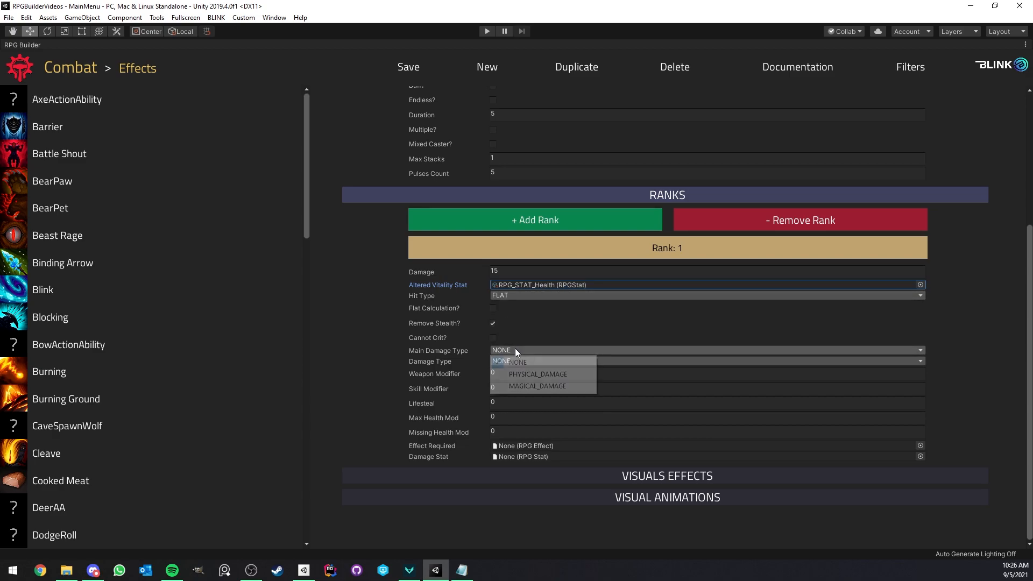
click(531, 373)
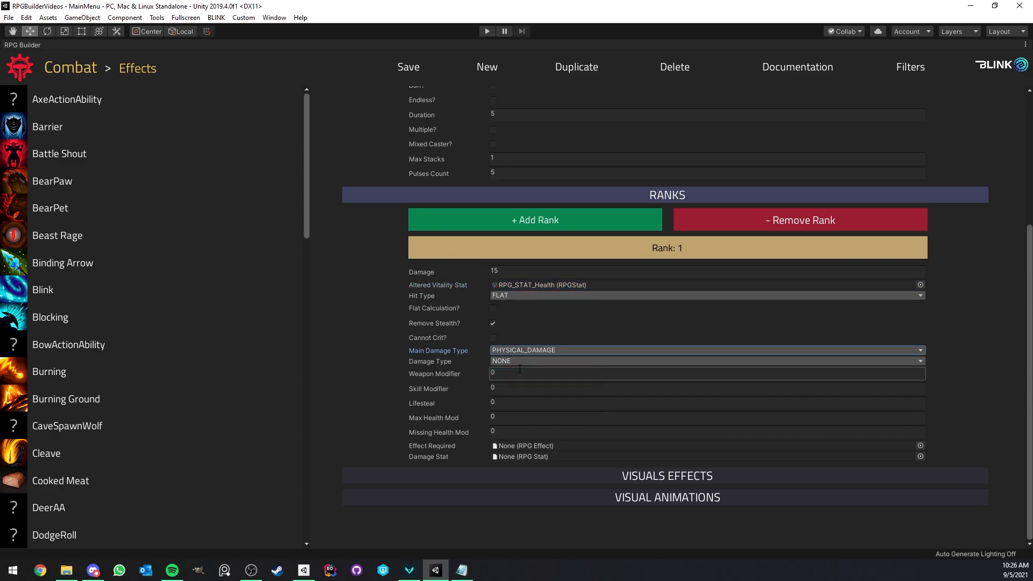
click(511, 402)
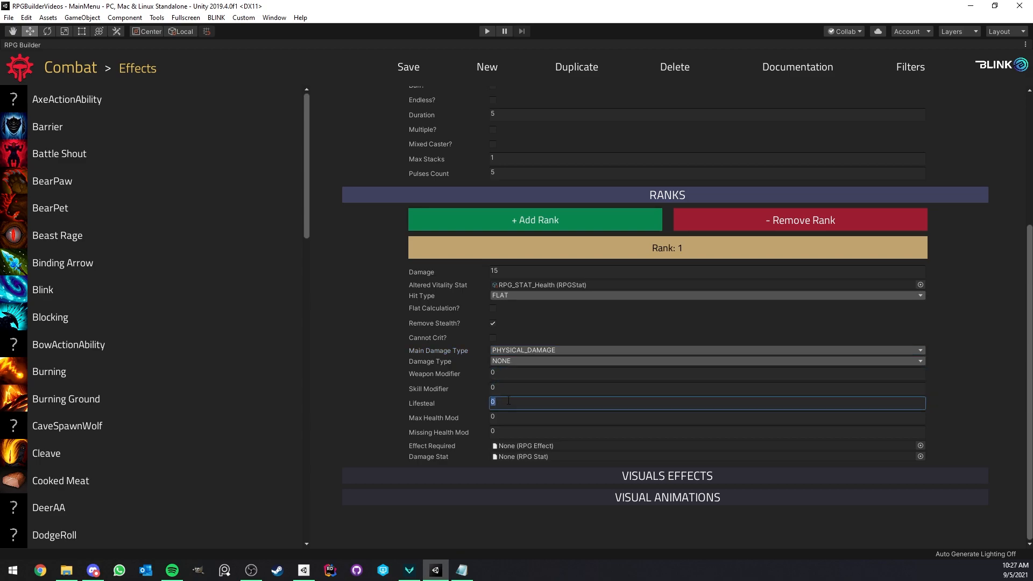
key(BackSpace)
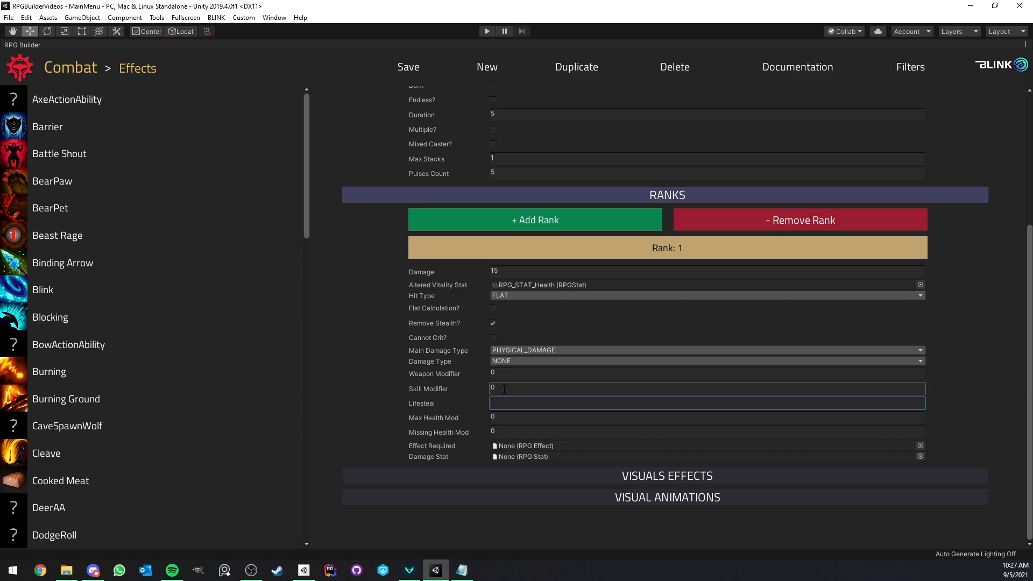
text(100)
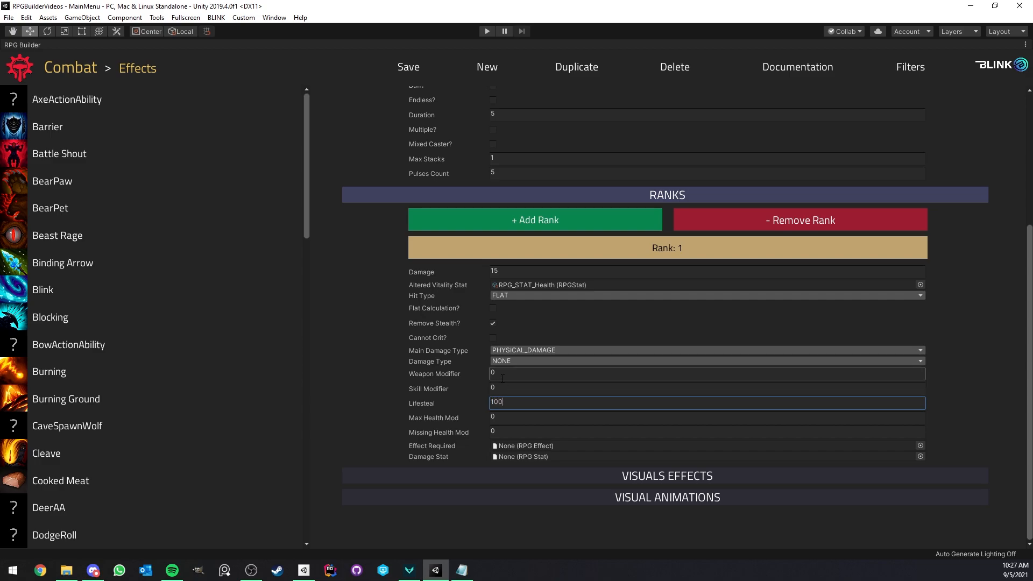
Step: Expand the rank's visual sections and add a visual effect using the Hit_Blood_Big prefab
click(612, 475)
click(616, 494)
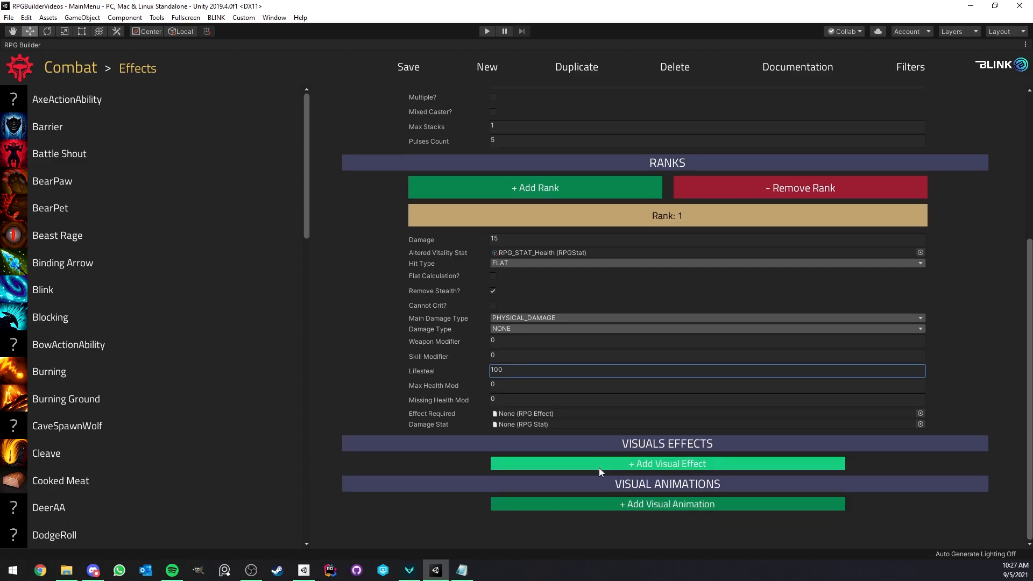
click(599, 464)
click(920, 310)
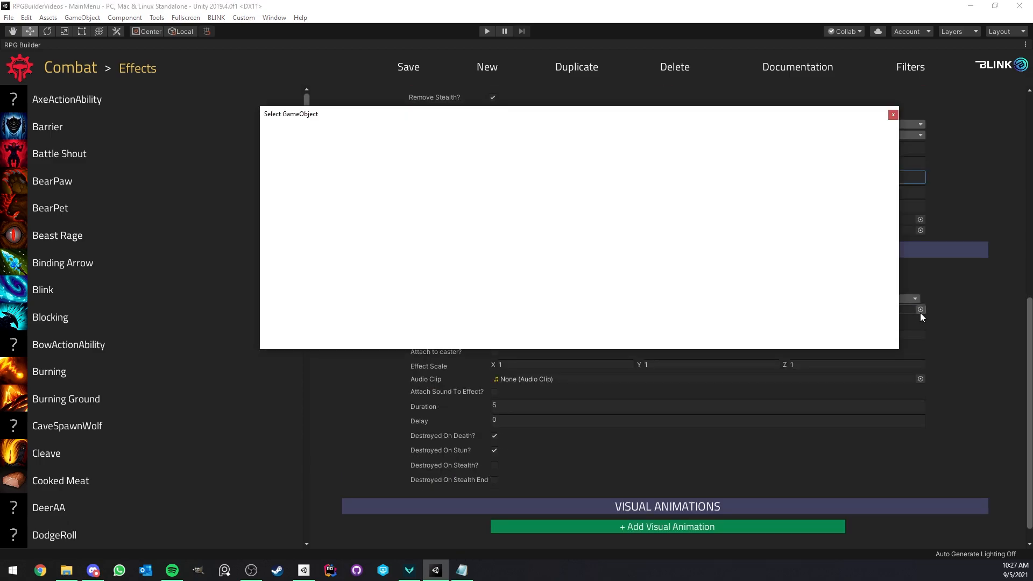
text(blood)
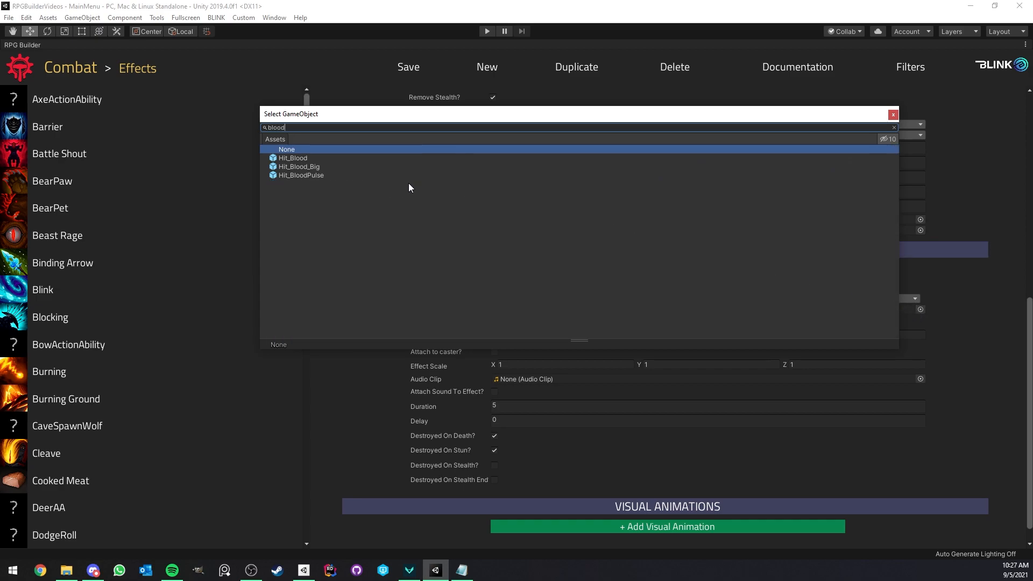
double_click(312, 166)
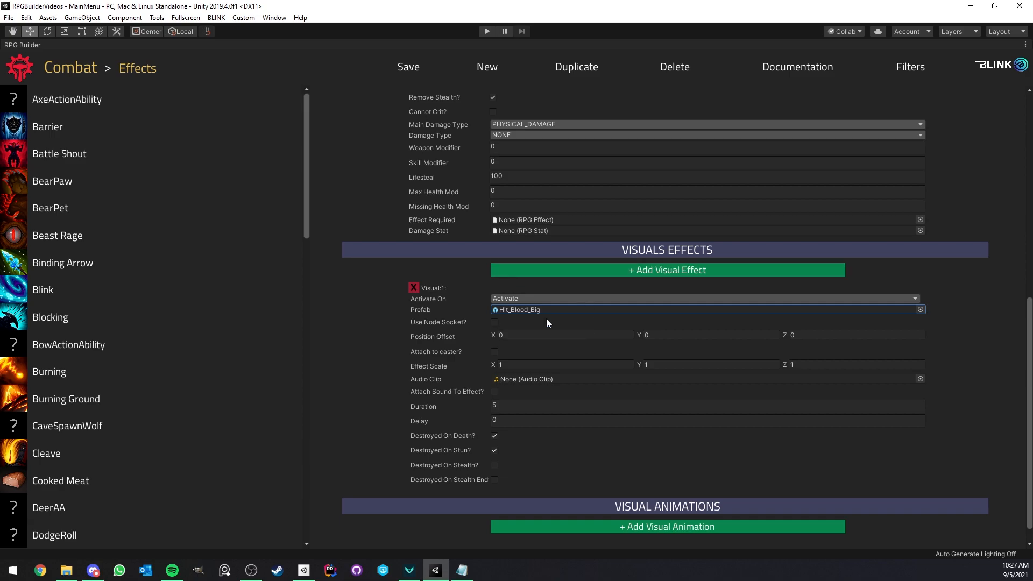
Step: Set the blood visual's Y position offset to 1 and attach it to the caster
scroll(522, 310, up, 10)
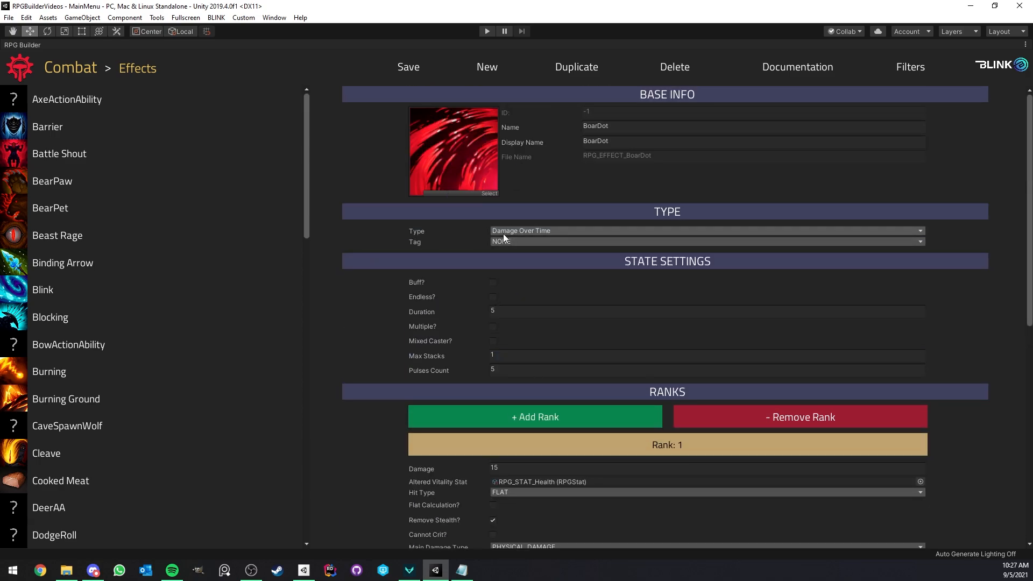
scroll(498, 276, down, 10)
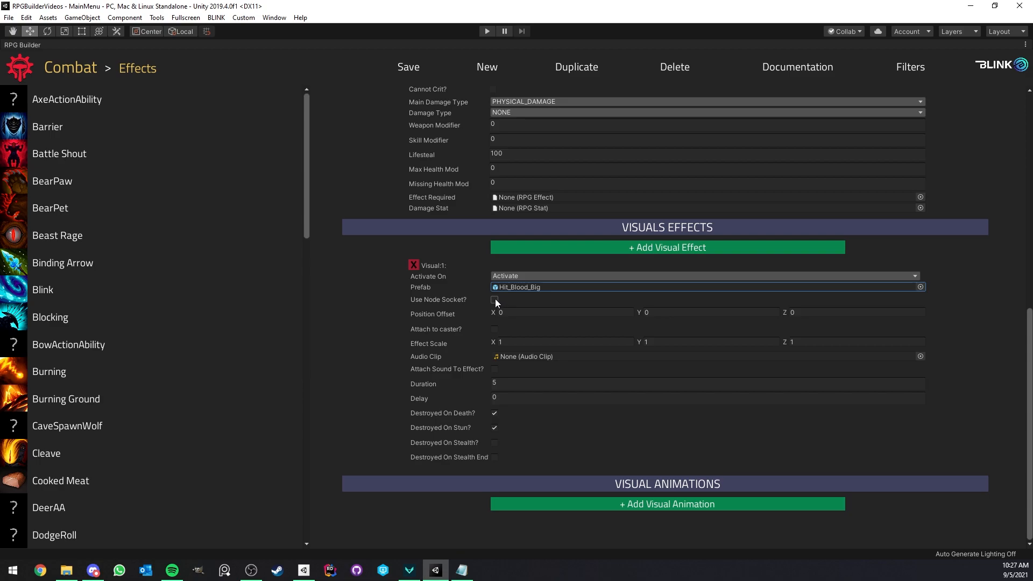
click(645, 313)
key(BackSpace)
text(1)
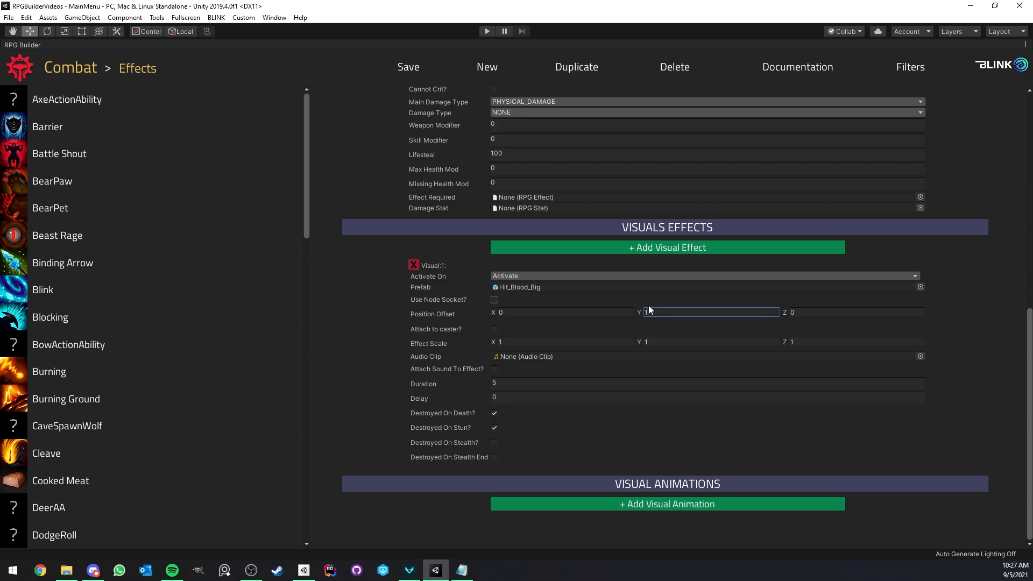
click(495, 329)
click(528, 340)
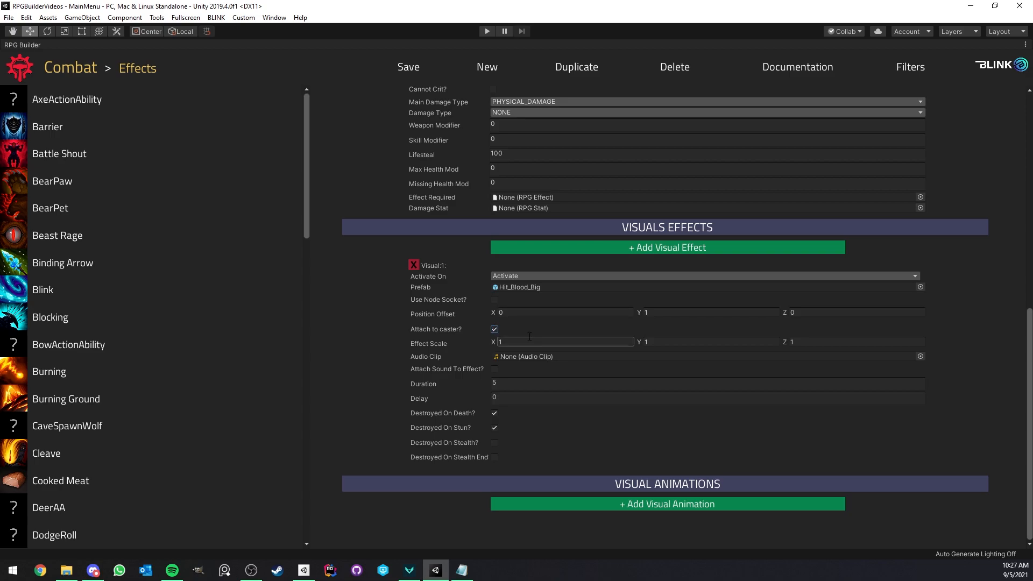
click(520, 382)
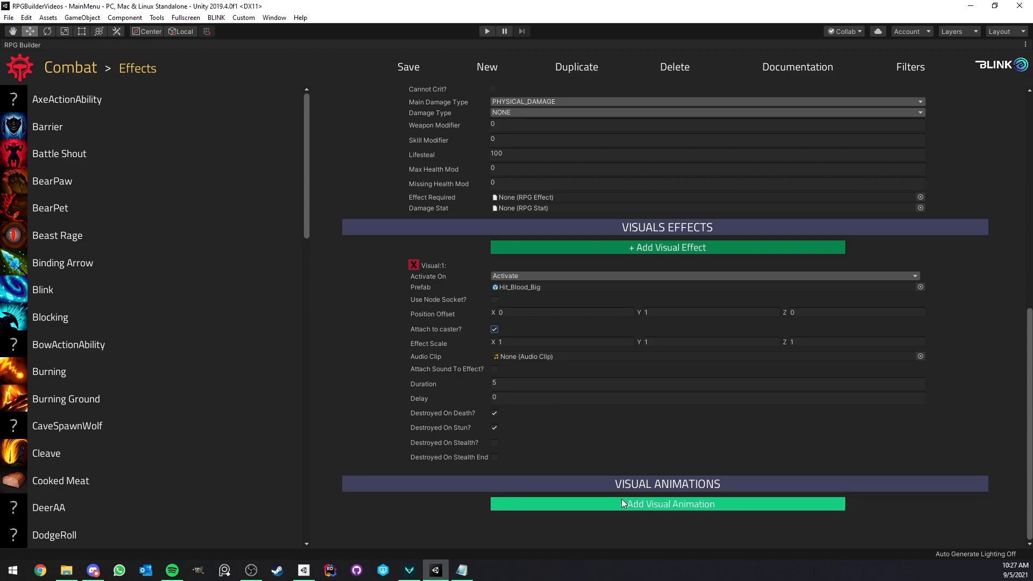
Step: Save the BoarDot effect and create a new ability in the Combat category
scroll(596, 453, up, 10)
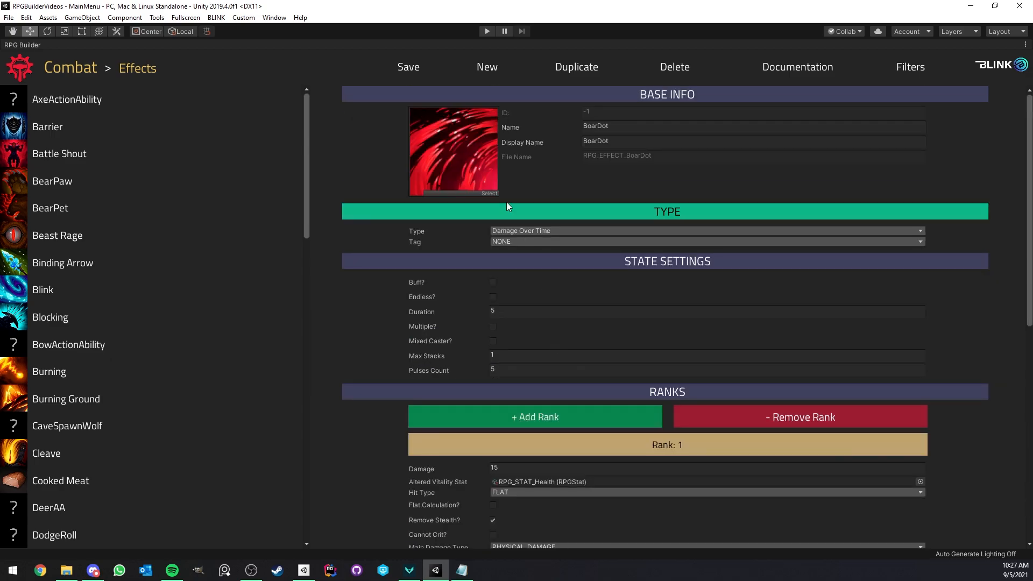
click(414, 72)
click(63, 67)
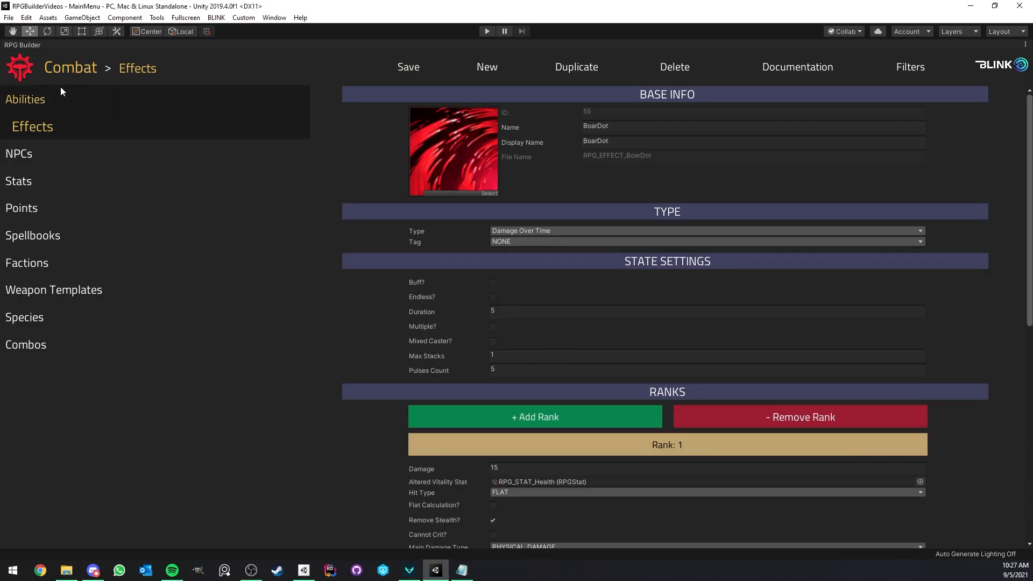
click(56, 98)
click(487, 68)
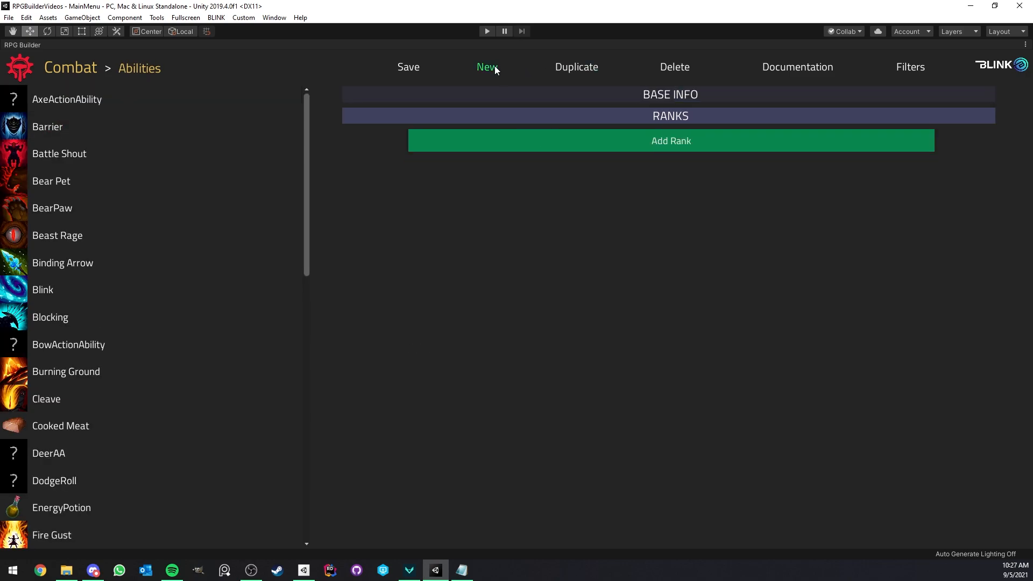
Step: Set the new ability's name and display name to BoarDot and assign the Berserker5 sprite as its icon
click(605, 125)
text(BoarDot)
key(Tab)
text(BoarDot)
click(488, 194)
text(ber)
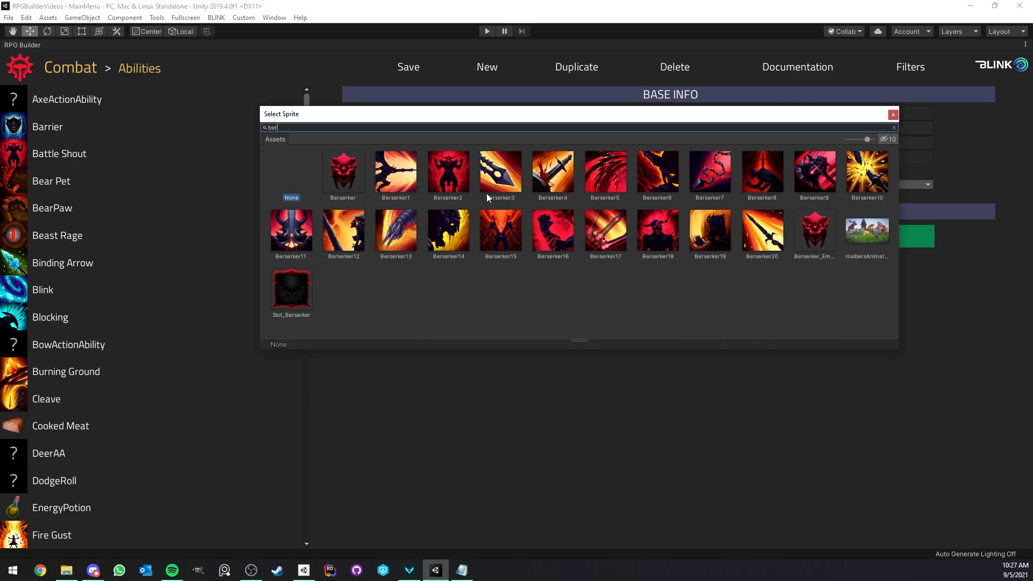
double_click(605, 173)
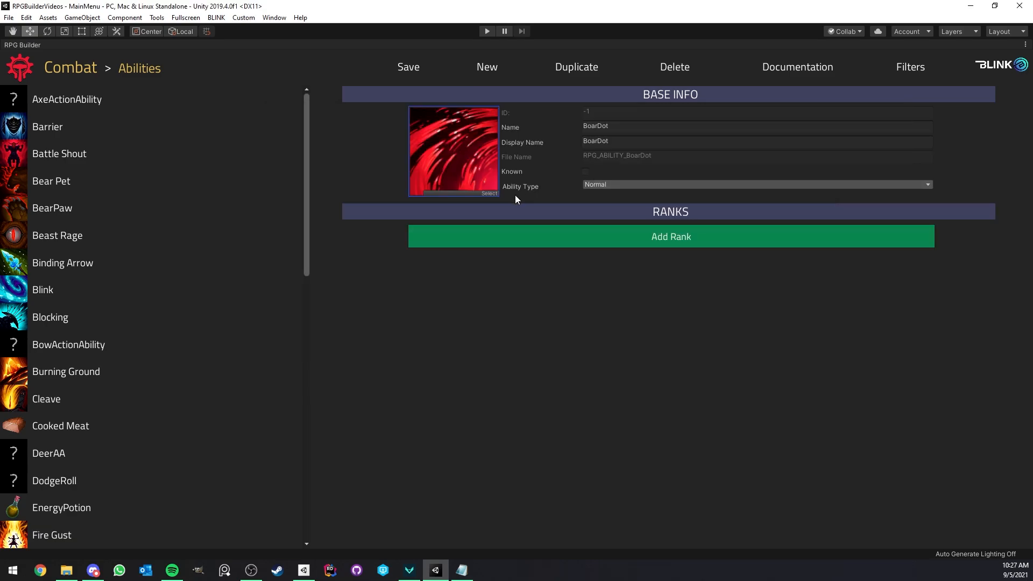
Step: Add a rank to the ability, setting its activation type to Casted with a 0.4 cast time and no visible cast bar
click(577, 237)
click(558, 265)
scroll(562, 263, down, 2)
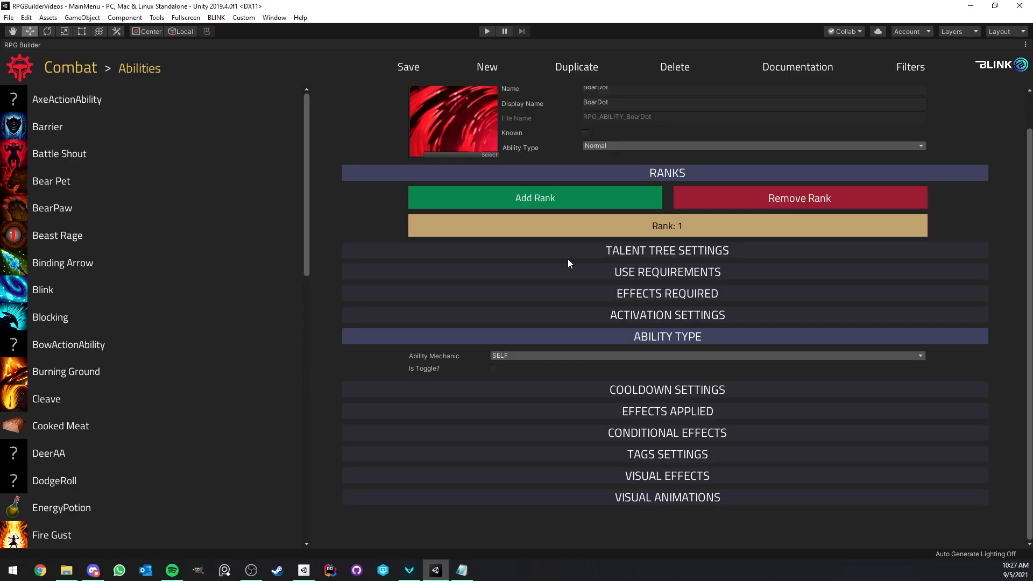
click(590, 316)
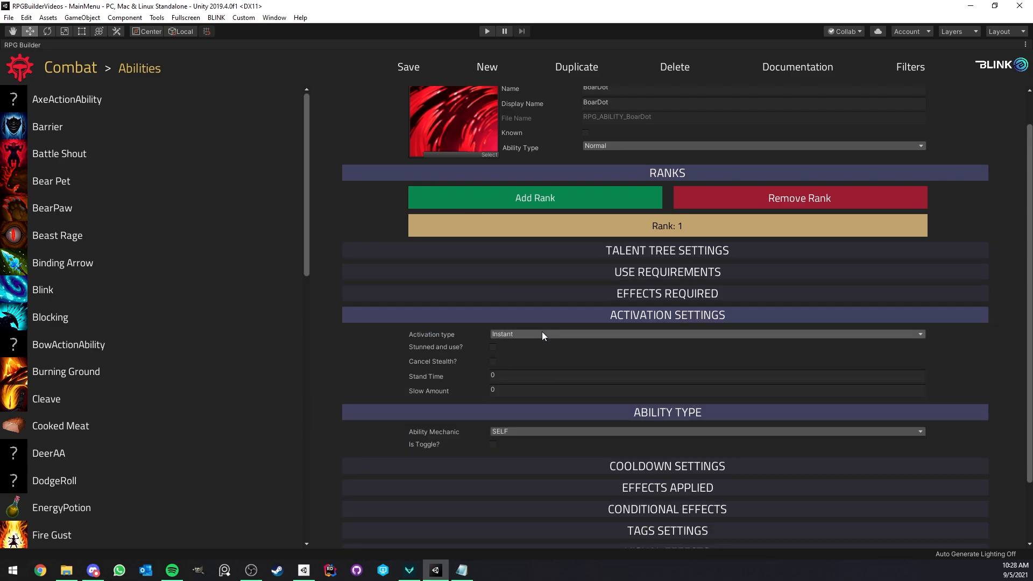
click(521, 335)
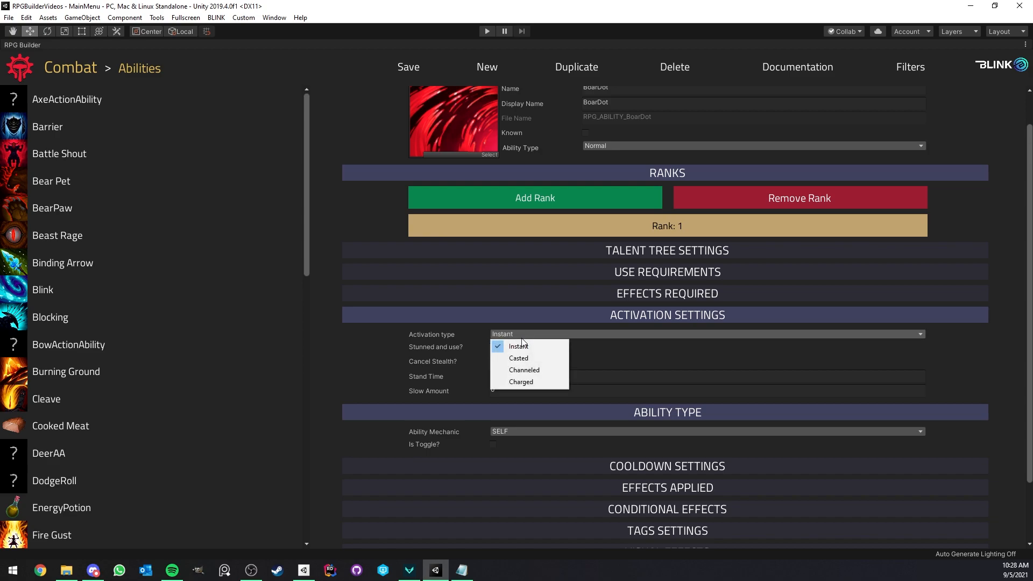
click(526, 359)
click(509, 347)
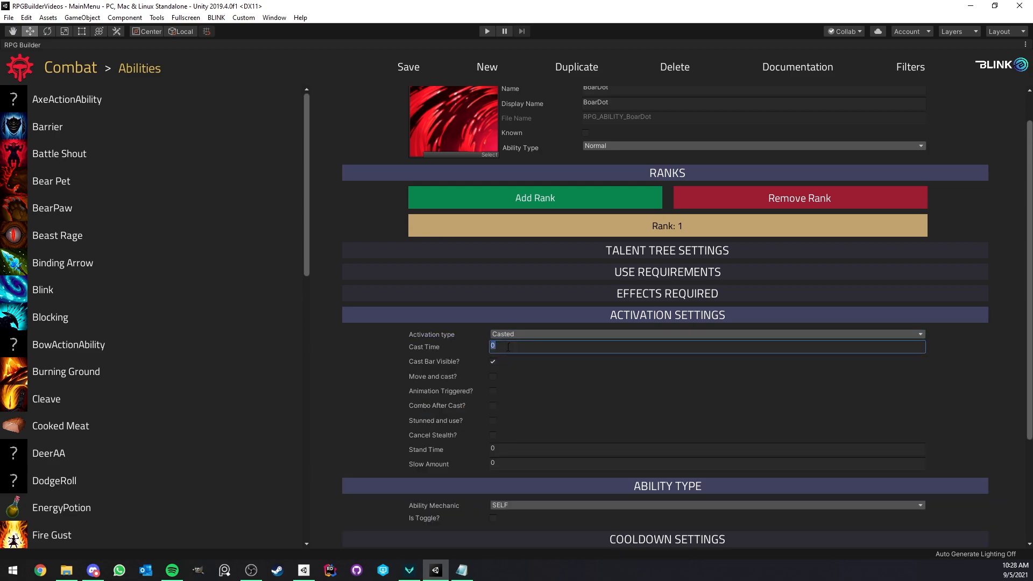
text(.4)
click(493, 361)
scroll(528, 363, down, 4)
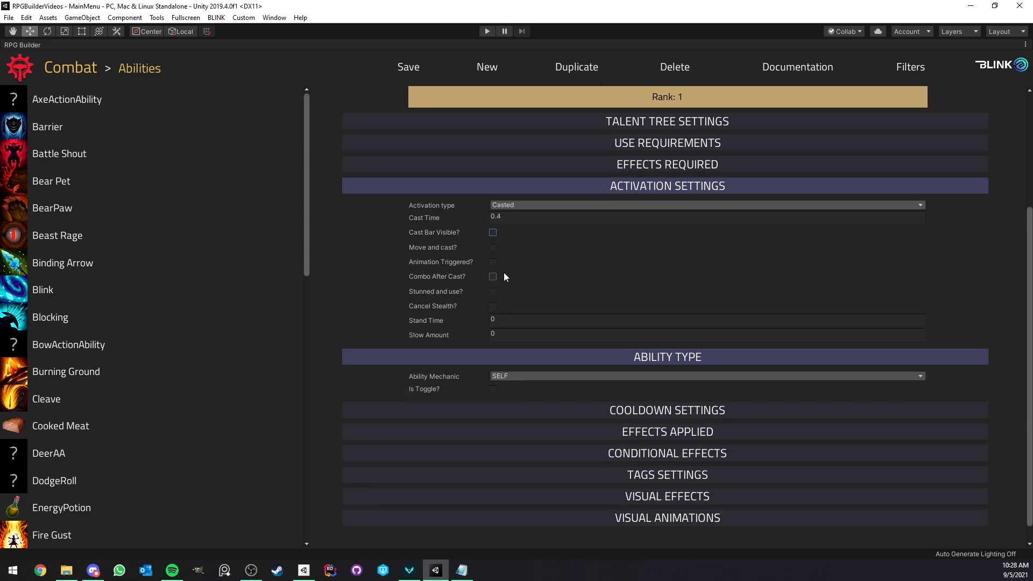
Step: Set the rank's ability mechanic to TARGET_INSTANT with a maximum range of 3.5
scroll(504, 295, down, 1)
click(527, 355)
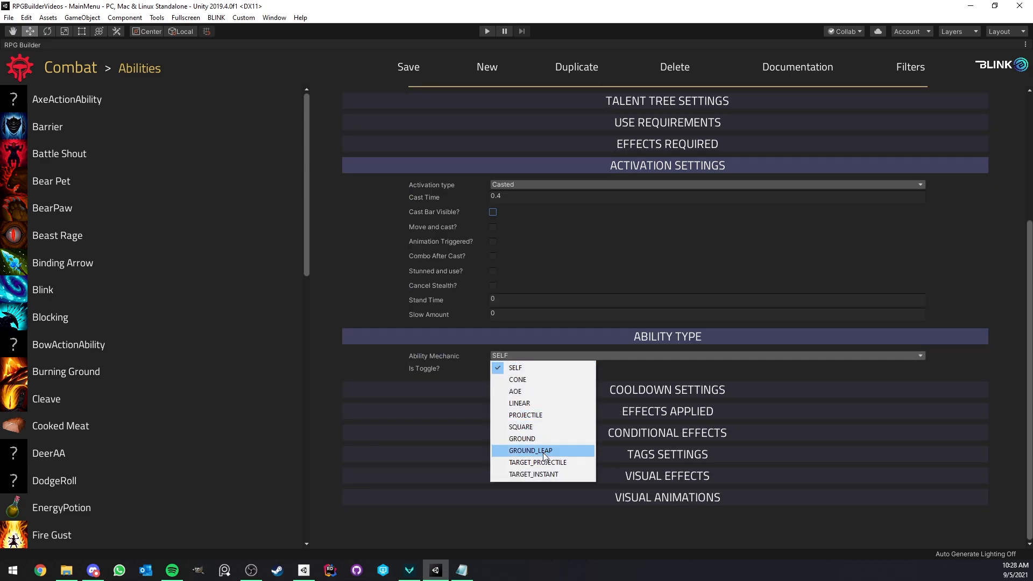
click(540, 474)
scroll(540, 372, down, 3)
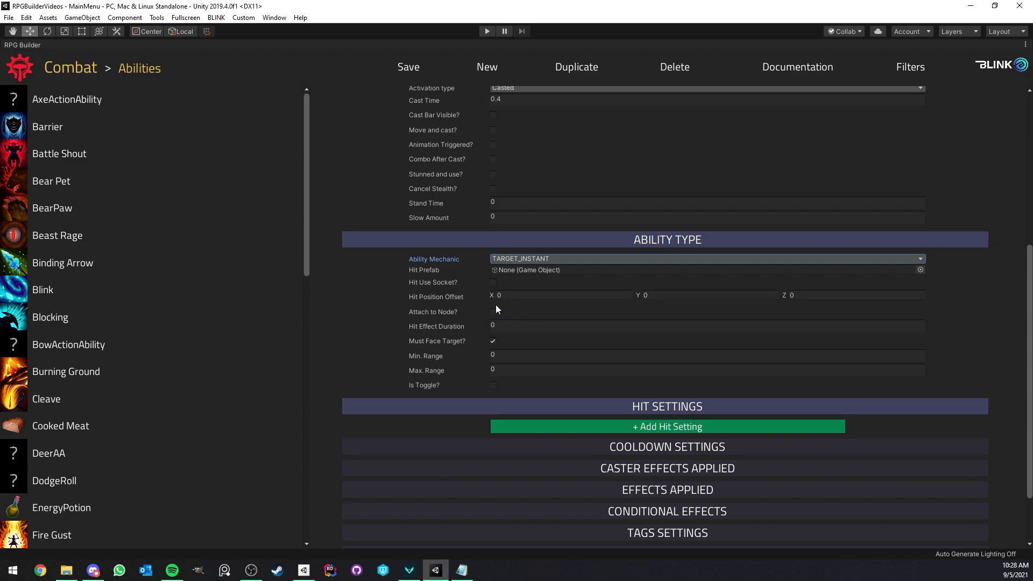
click(504, 371)
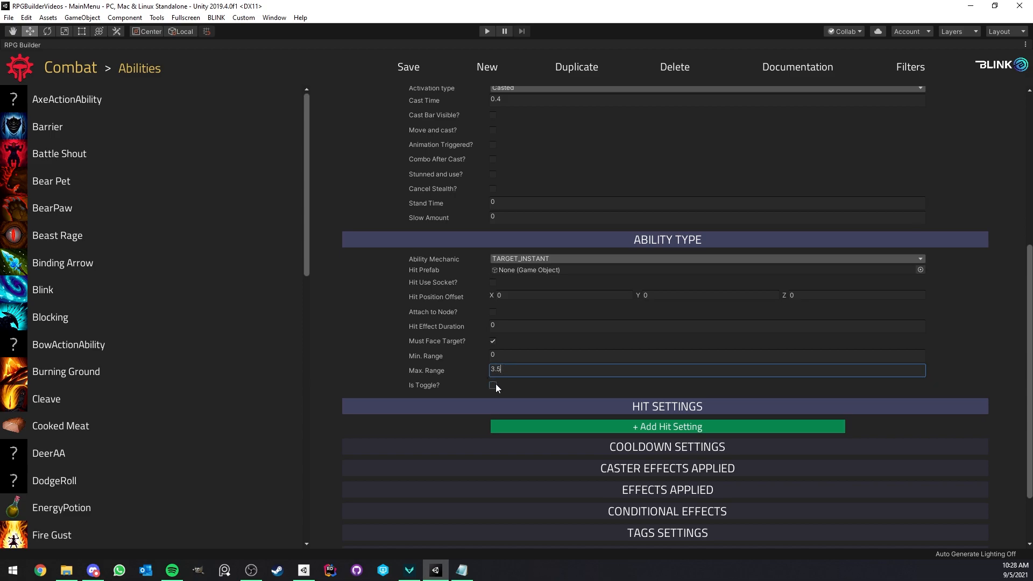
click(565, 425)
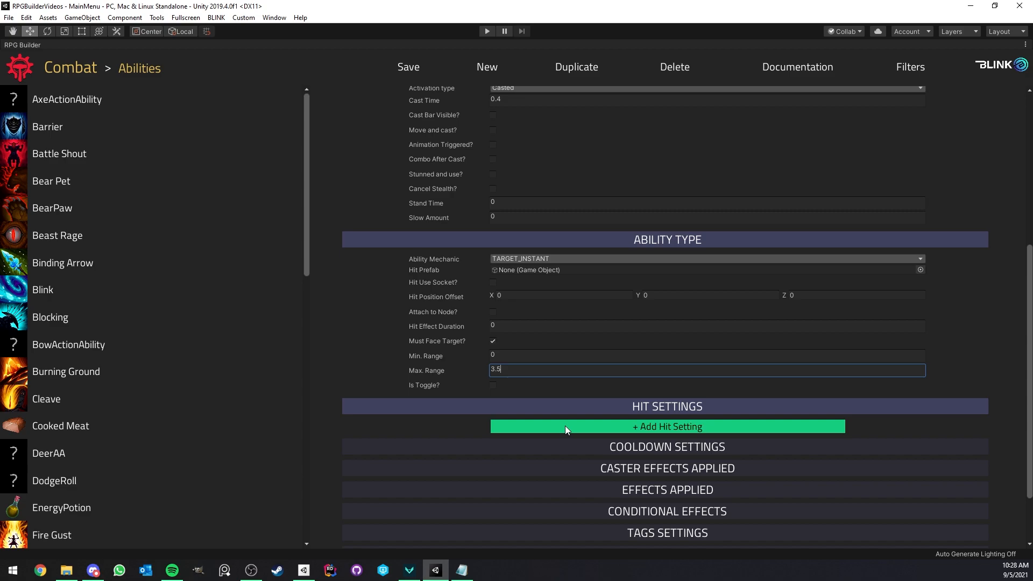
scroll(559, 384, down, 5)
click(466, 253)
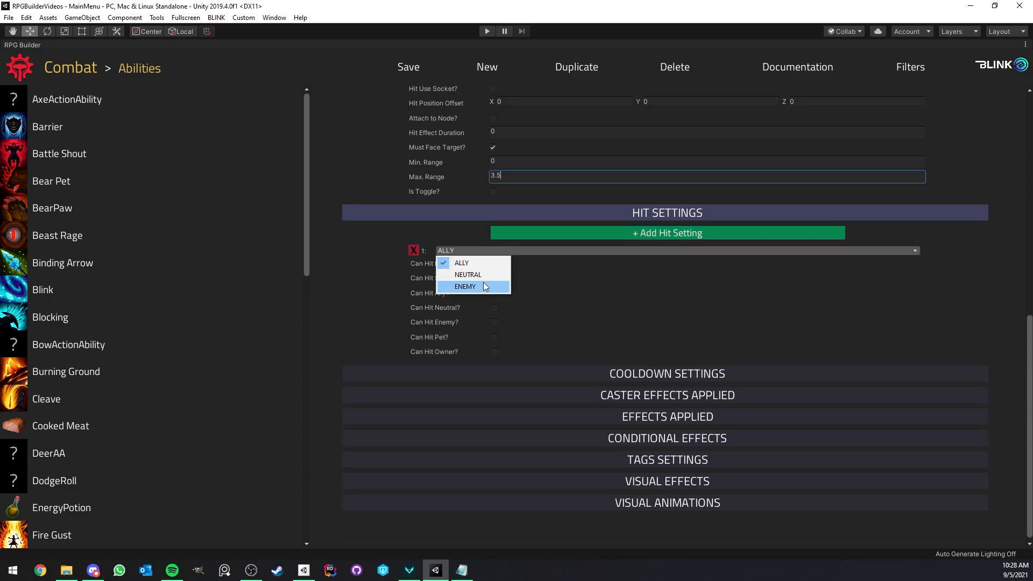
click(460, 262)
click(414, 251)
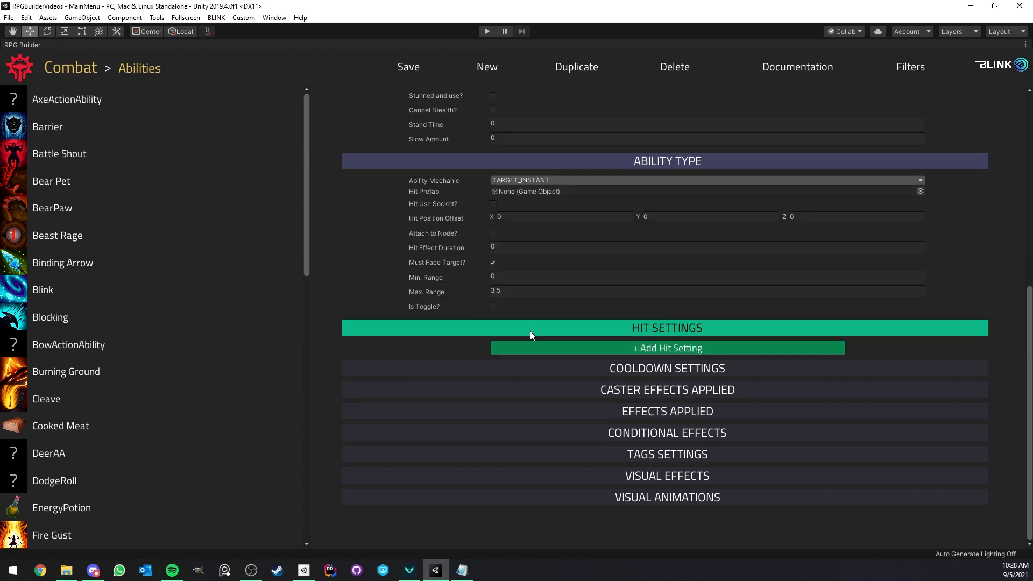
Step: Add a NEUTRAL hit setting that can hit the player, neutral and enemy units
click(521, 347)
scroll(484, 334, down, 3)
click(470, 268)
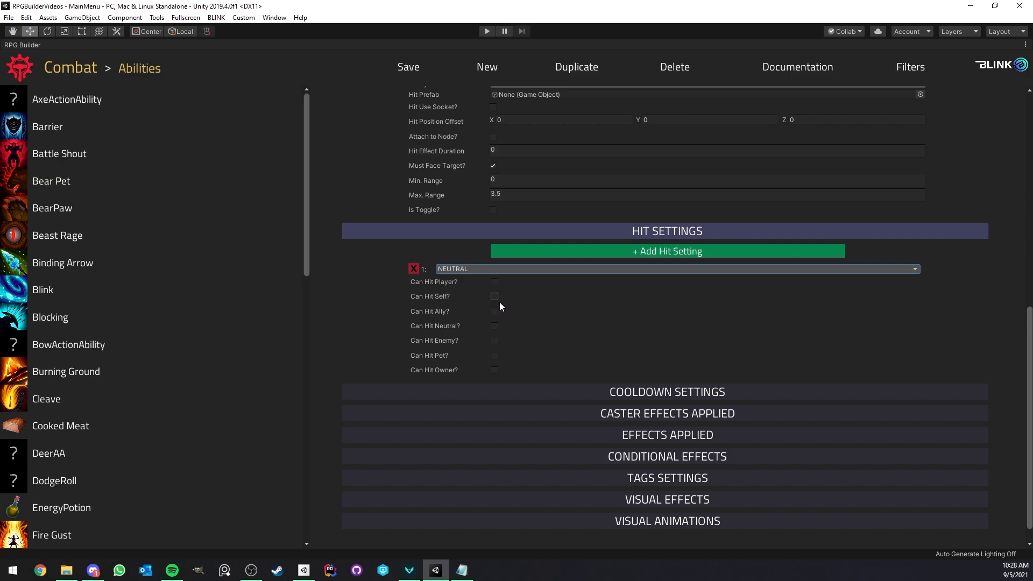
click(494, 282)
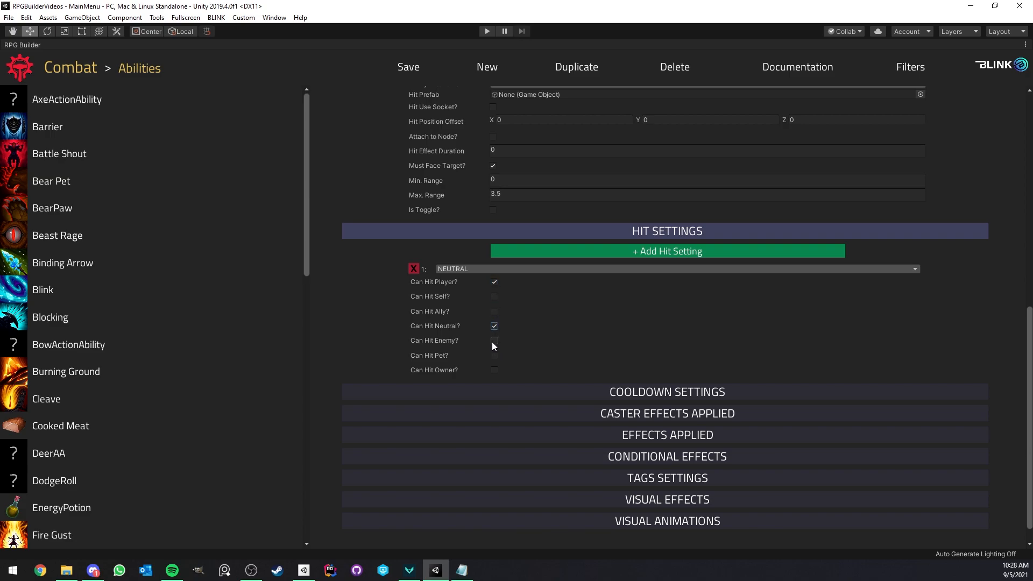
Step: Expand the rank's cooldown settings and set the cooldown to 5
scroll(557, 347, down, 1)
click(626, 368)
scroll(602, 358, down, 3)
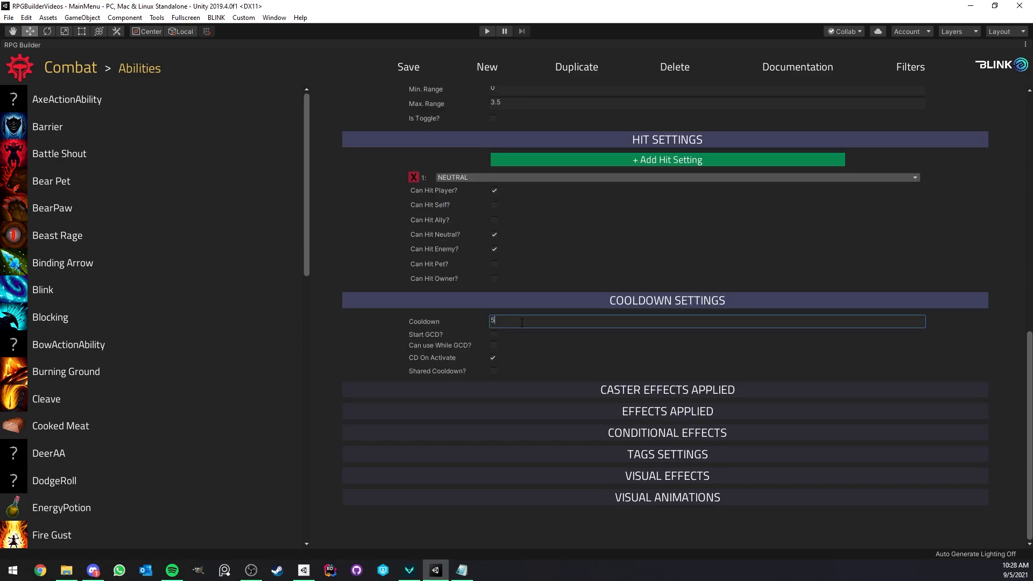
Step: Add a single applied effect to the rank, using RPG_EFFECT_BoarDot on the target
click(567, 408)
click(705, 412)
scroll(889, 371, down, 4)
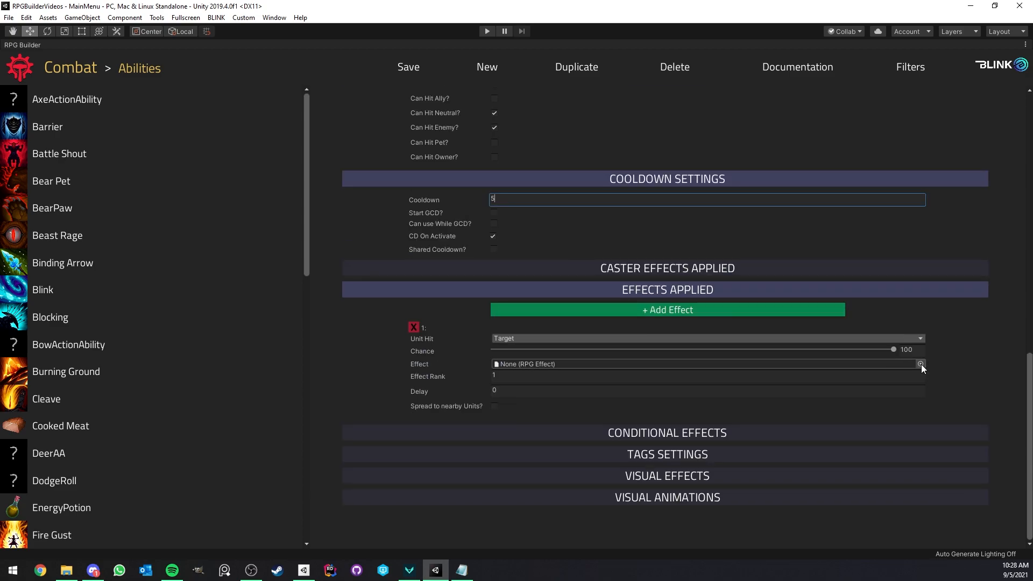
scroll(589, 359, up, 11)
scroll(585, 360, down, 11)
click(919, 363)
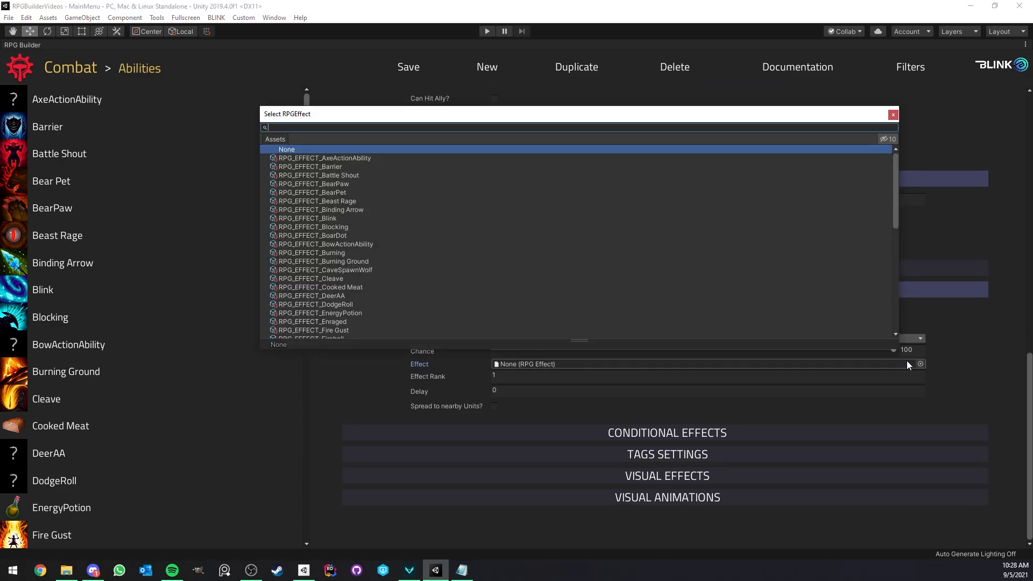
text(boa)
double_click(356, 159)
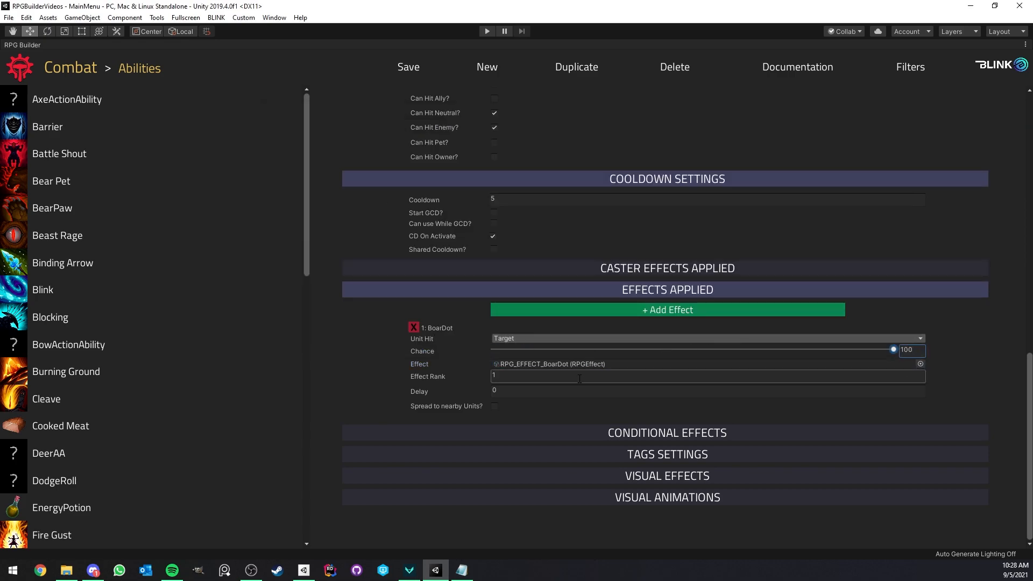
click(662, 310)
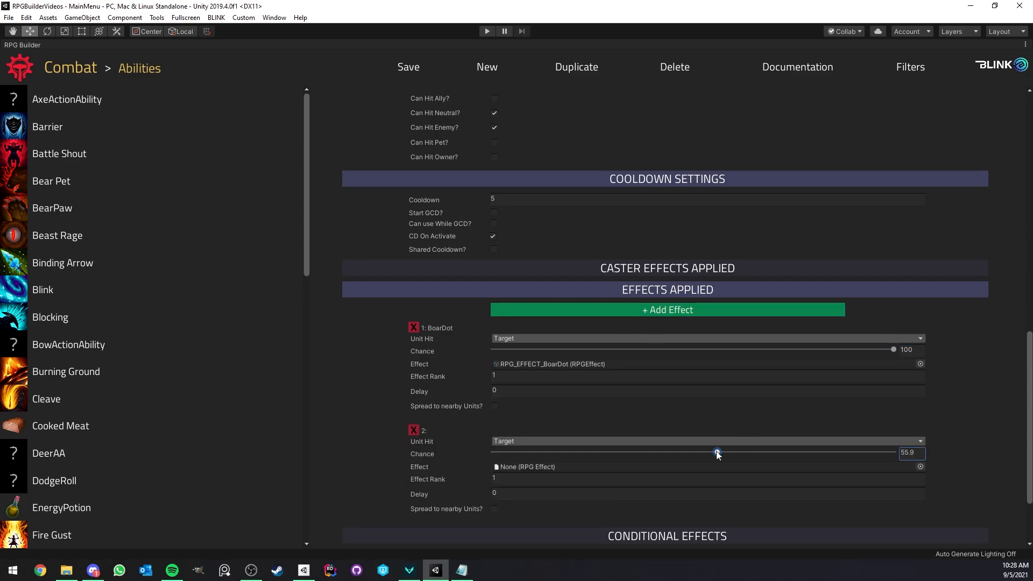
click(414, 430)
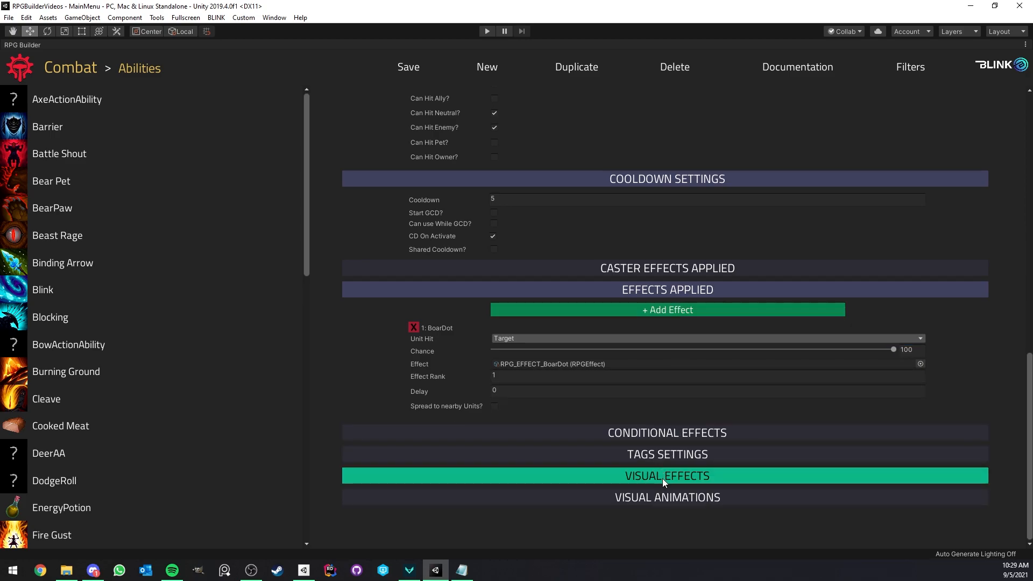
Step: Add a Trigger visual animation with the parameter name Attack3 and save the ability
click(659, 493)
click(662, 504)
scroll(646, 444, down, 3)
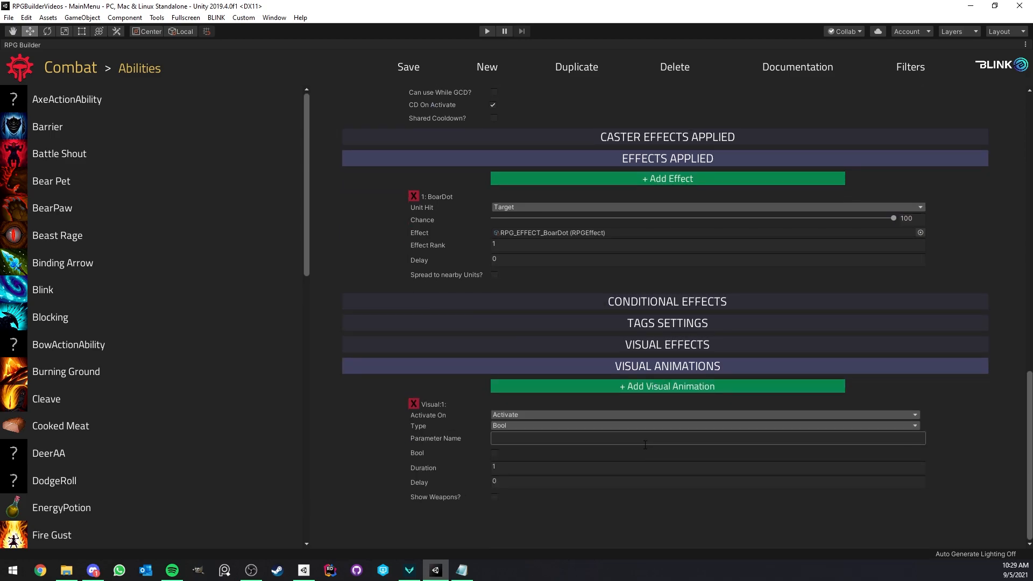
click(525, 474)
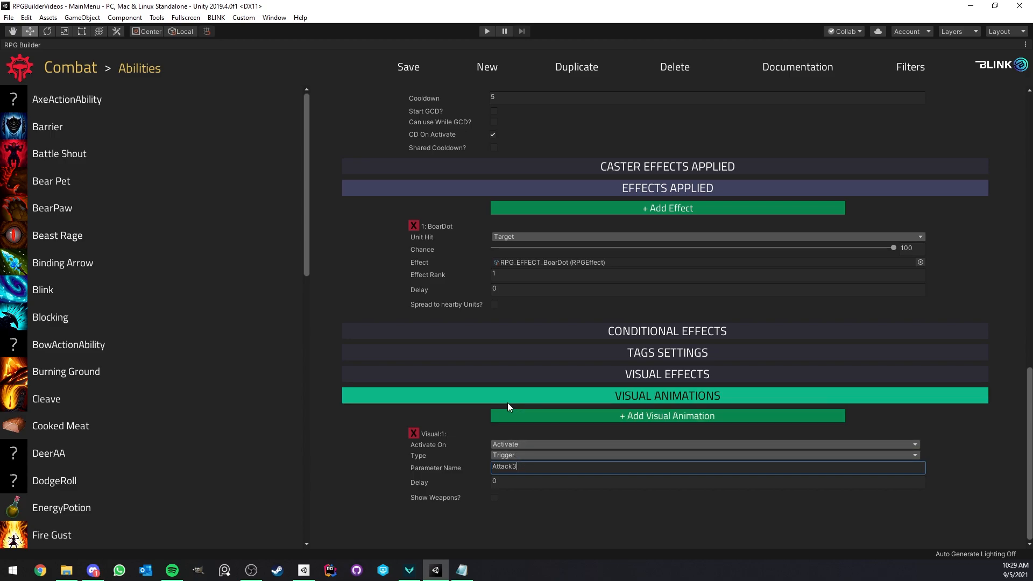
scroll(465, 328, up, 15)
scroll(435, 241, up, 2)
click(412, 70)
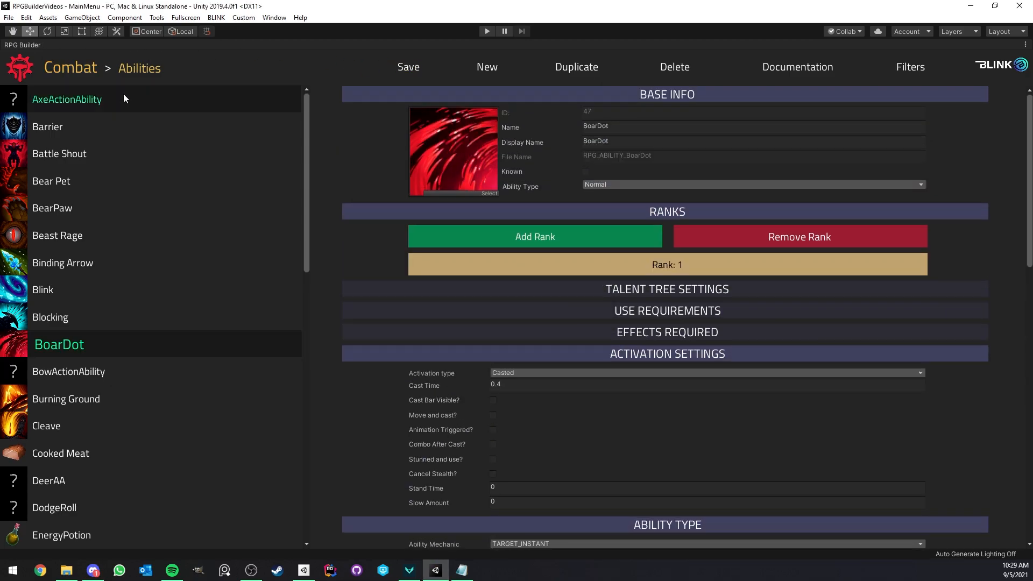
Step: Restore the full editor layout and examine the NPCAnimatorControllerTemplate's parameters in the Animator
double_click(38, 45)
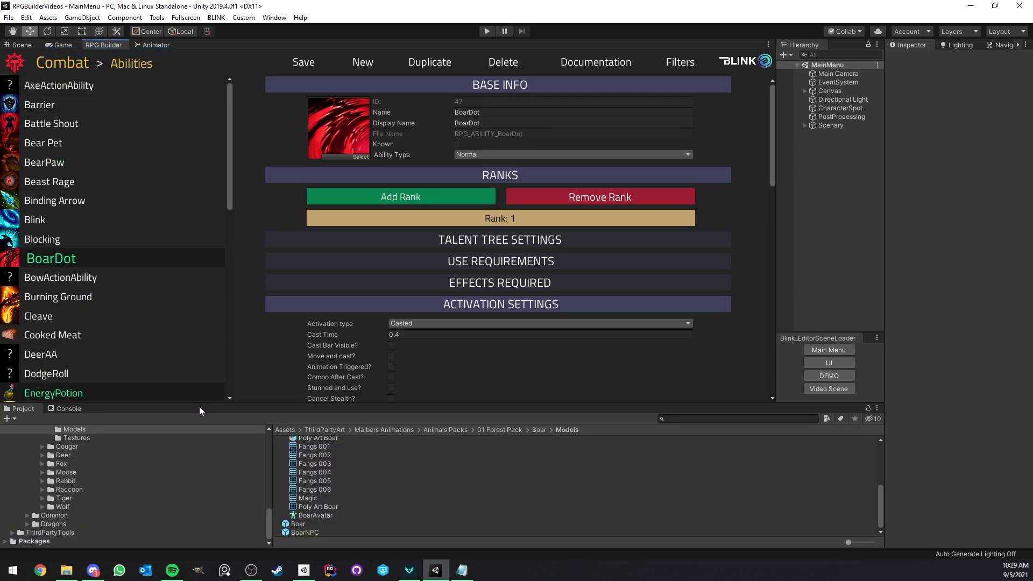
scroll(108, 479, up, 10)
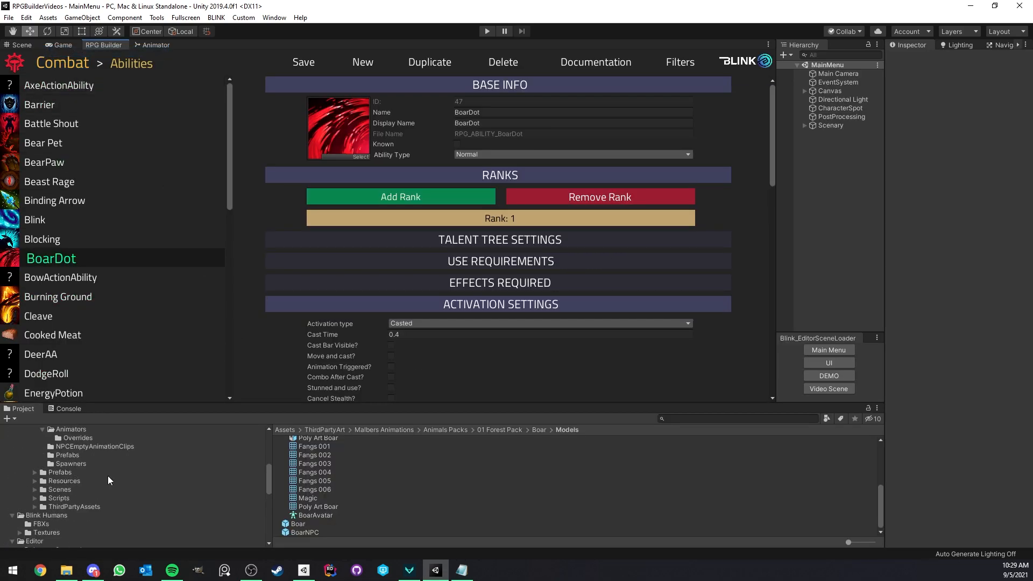
scroll(107, 475, down, 2)
click(81, 462)
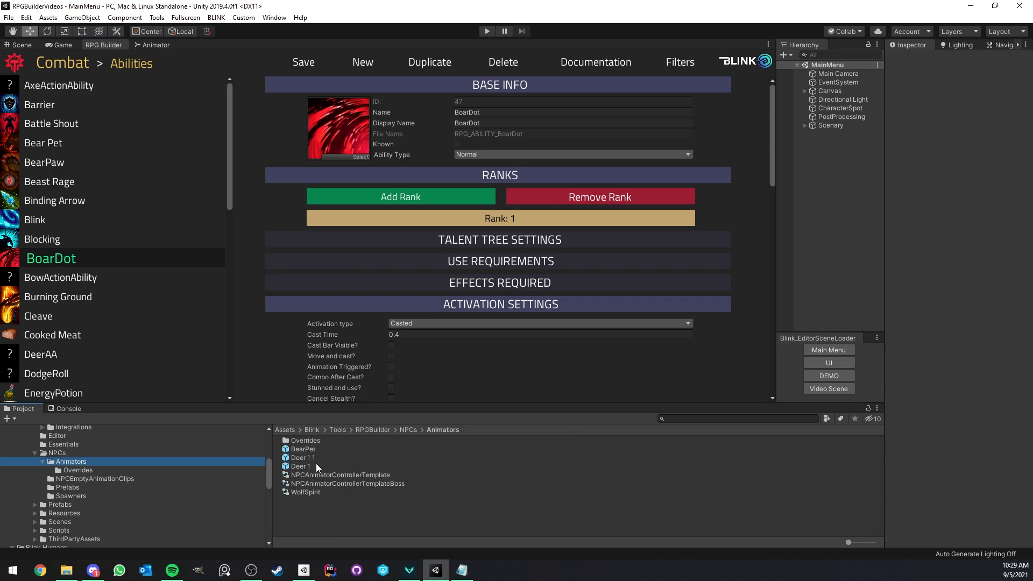
click(341, 475)
click(161, 45)
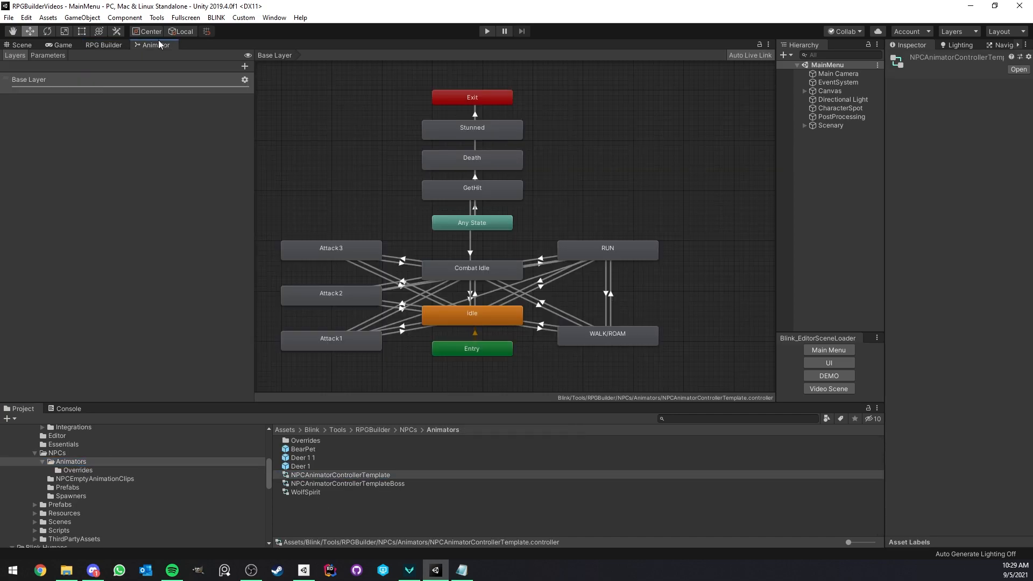
click(47, 56)
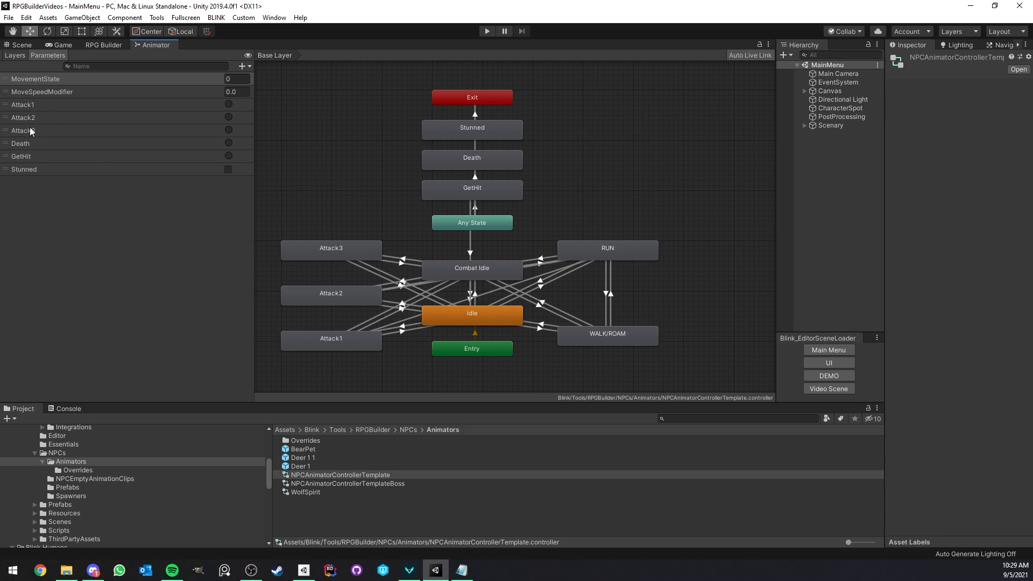
Step: Examine the Boar override controller's animation clips, including Attack3, and return to the BoarDot ability settings
click(78, 470)
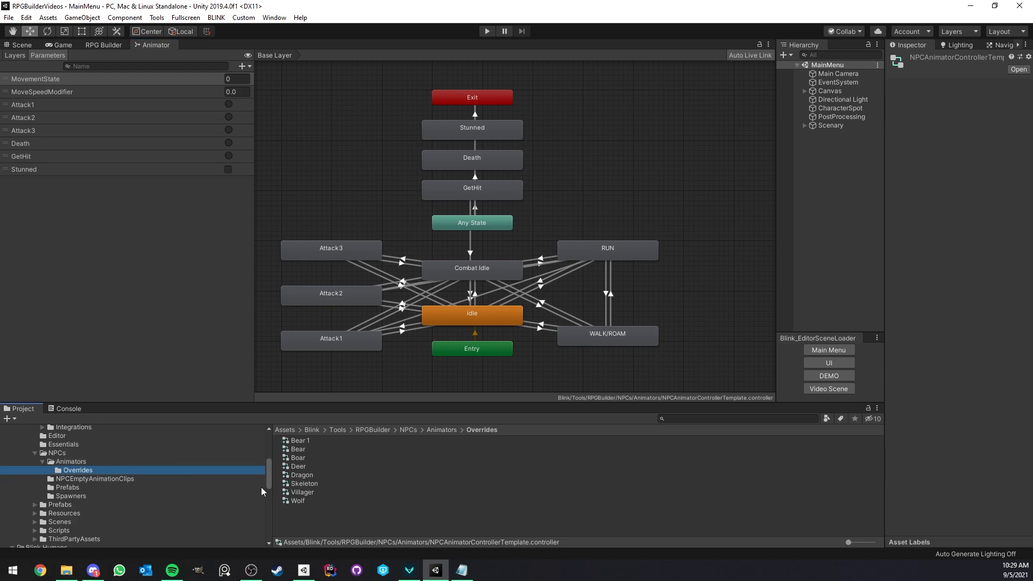
click(298, 457)
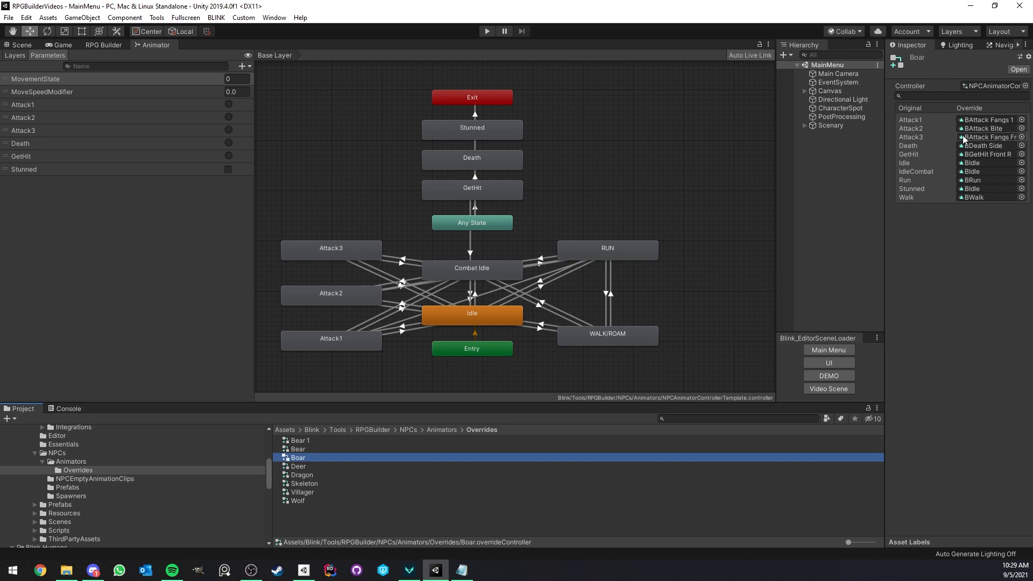
click(103, 44)
scroll(300, 244, down, 15)
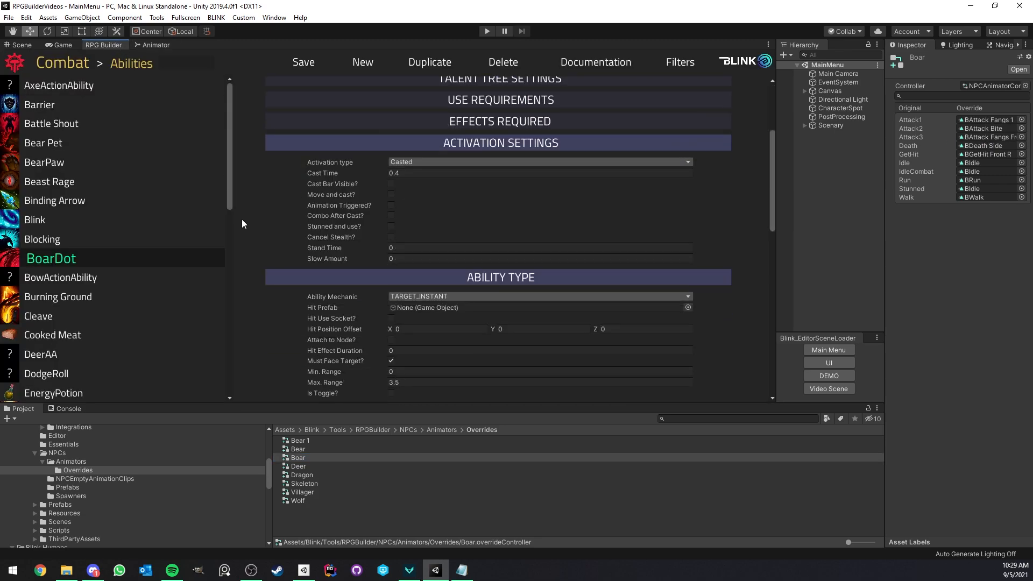
Step: Assign RPG_ABILITY_BoarDot as the second combat ability of the Boar NPC and save the NPC
scroll(409, 329, down, 8)
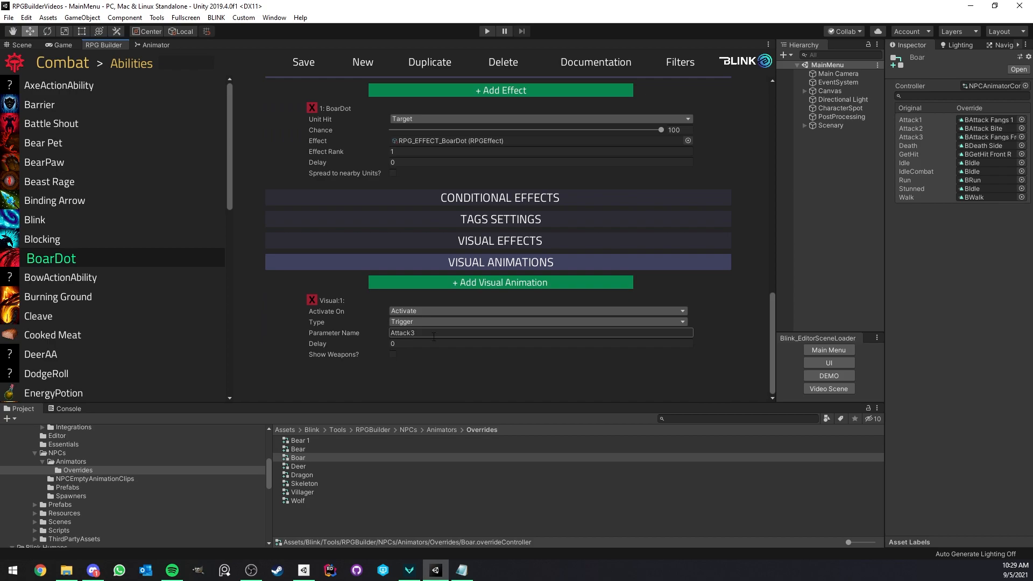
scroll(383, 295, up, 20)
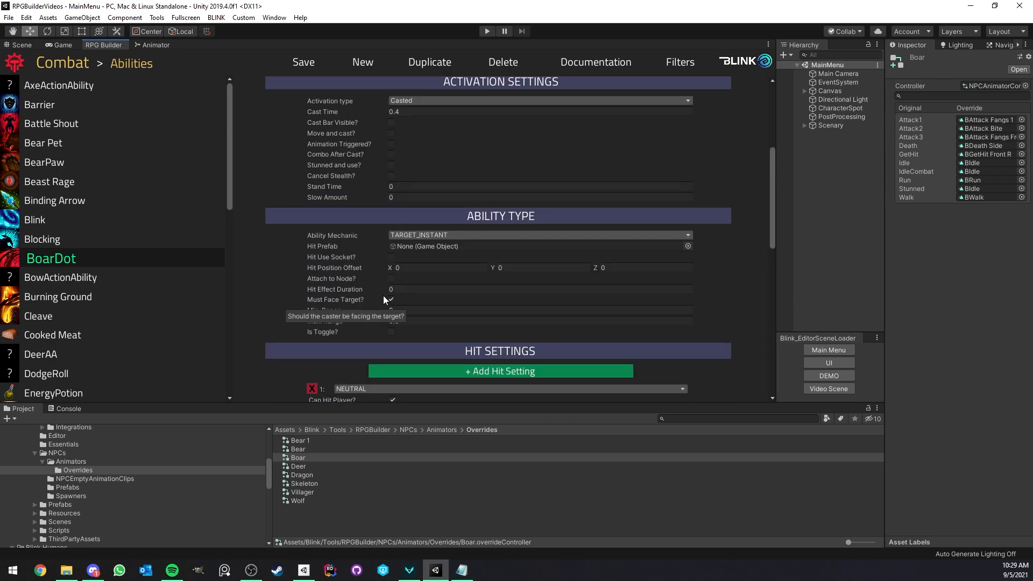
click(72, 60)
click(60, 125)
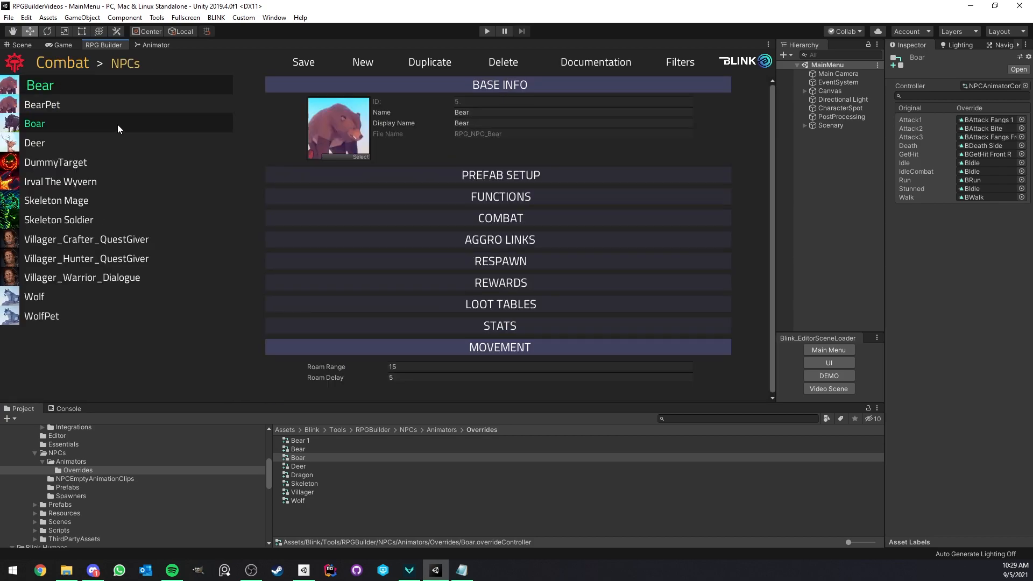
click(82, 124)
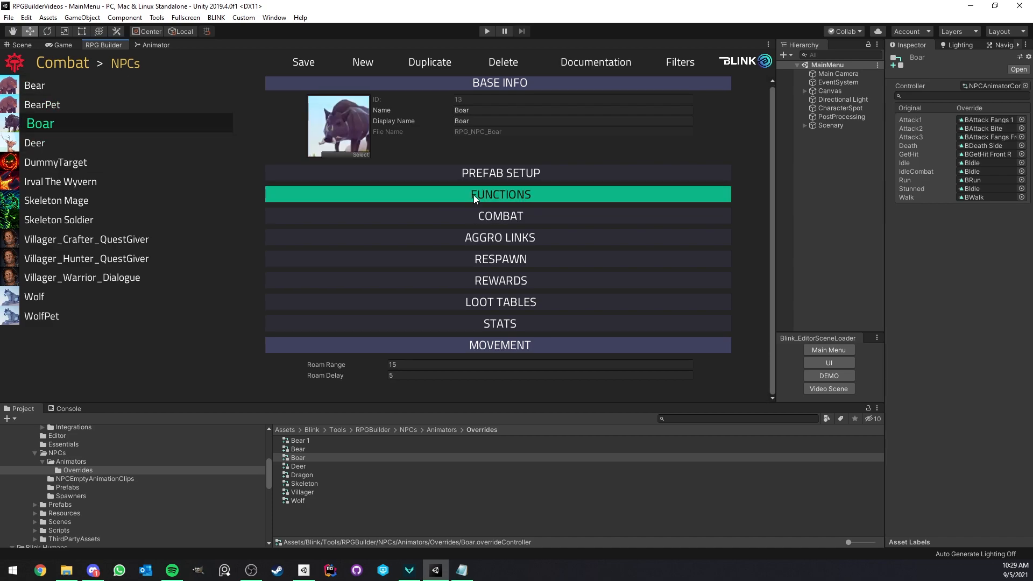
click(473, 215)
click(470, 352)
scroll(499, 331, down, 5)
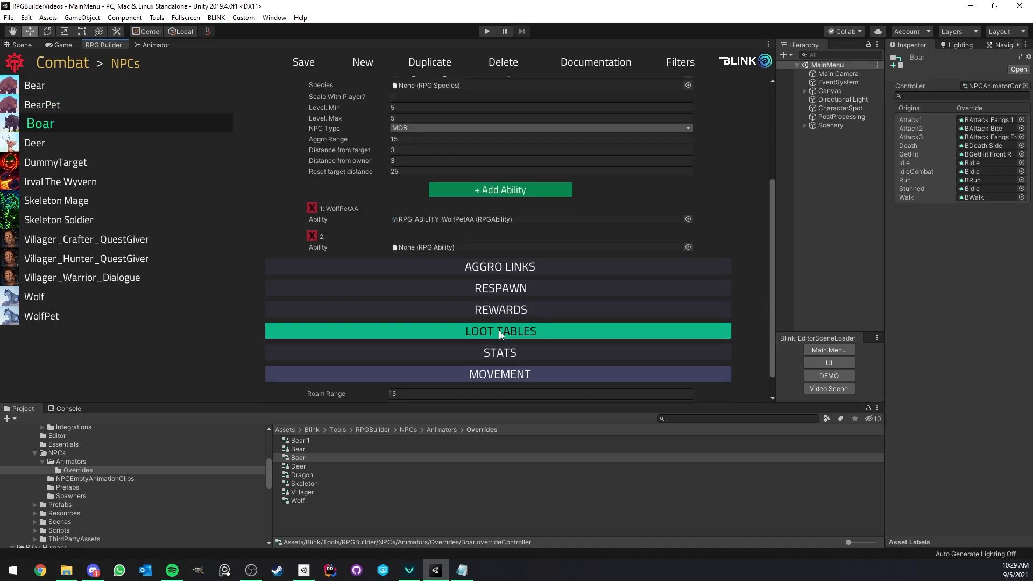
click(687, 244)
text(boar)
double_click(322, 158)
click(311, 64)
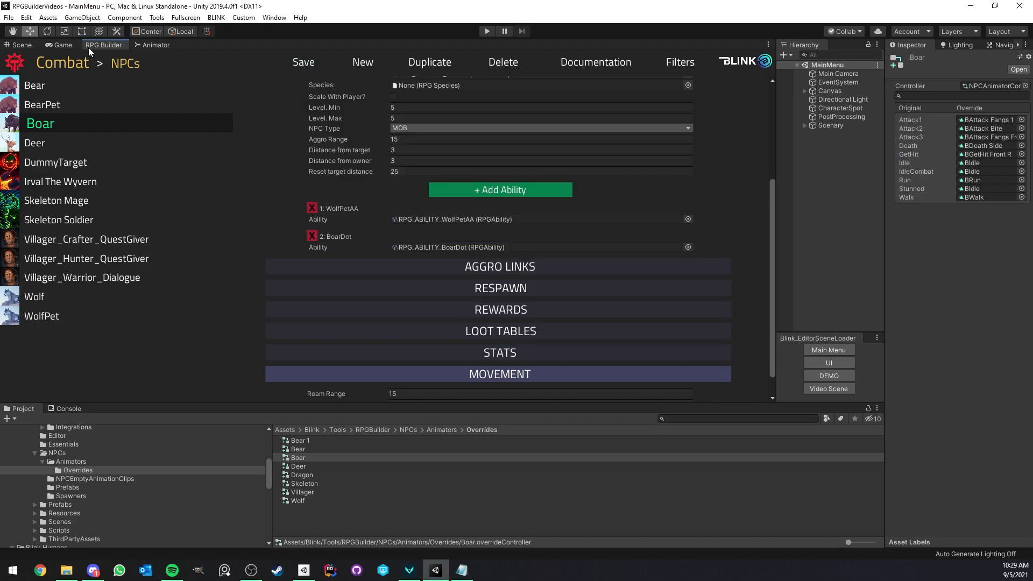
Step: Run the game and enter the RPG Builder demo world with the existing Human character
click(62, 45)
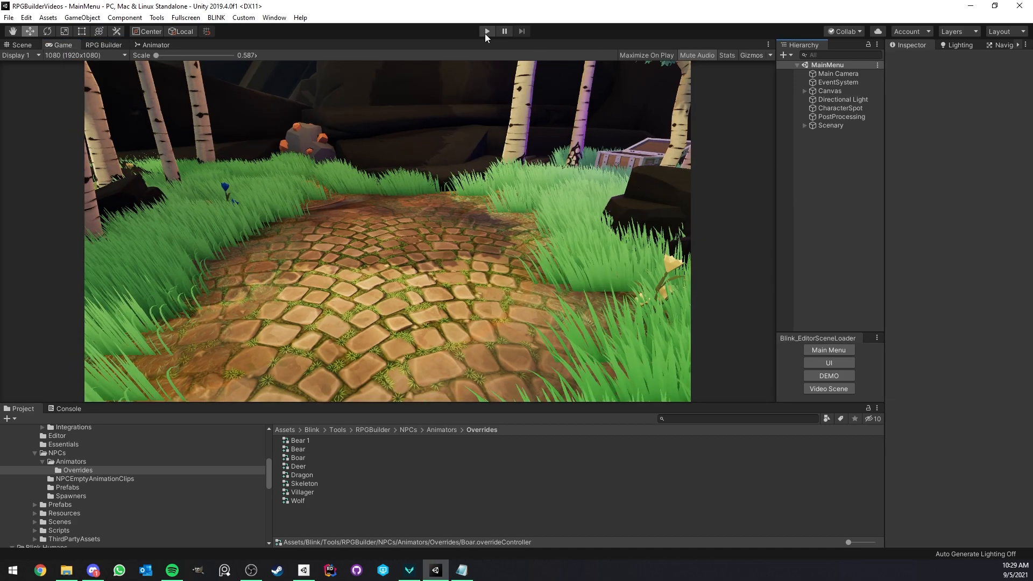
click(486, 33)
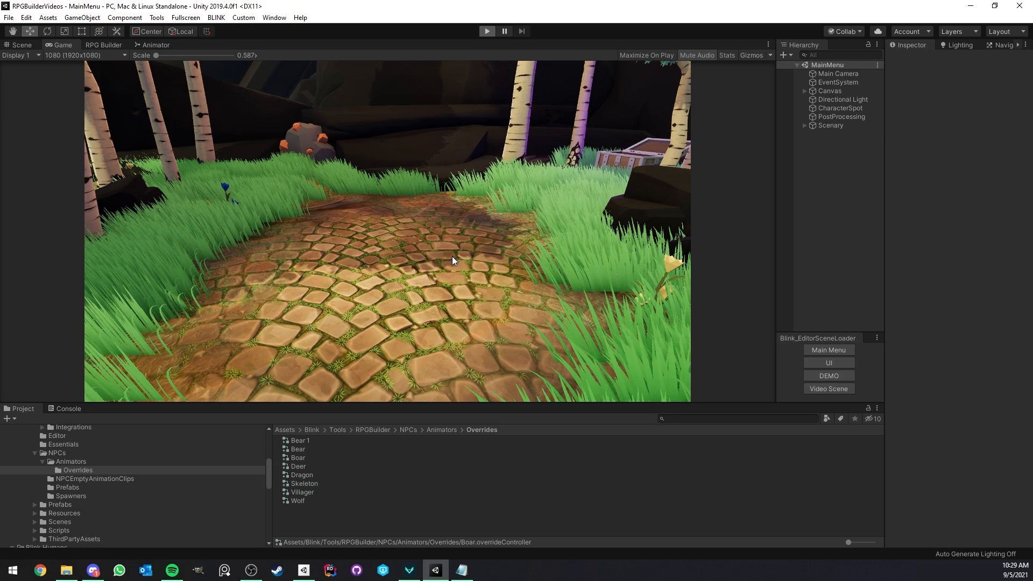
click(412, 249)
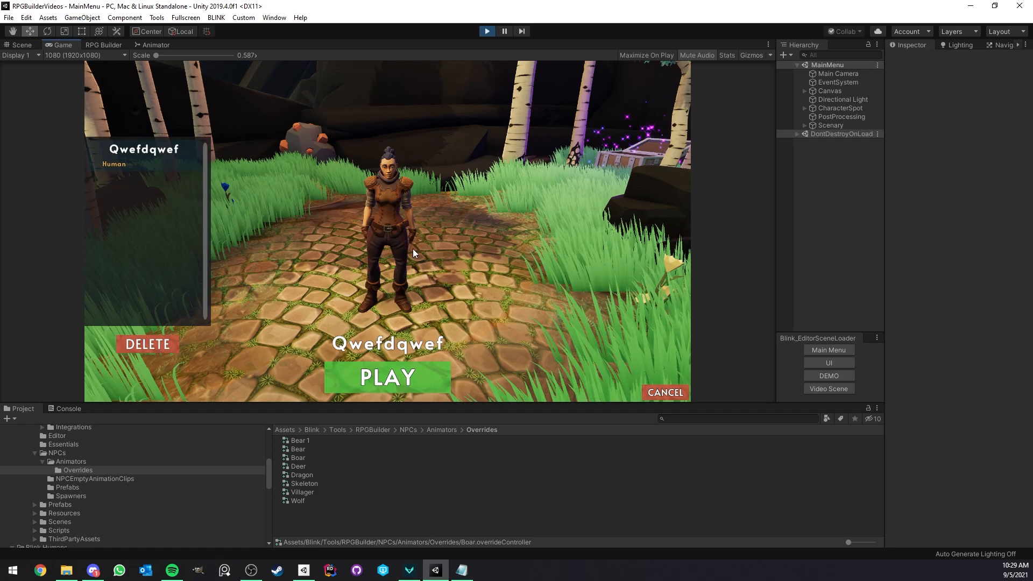
click(363, 372)
click(375, 271)
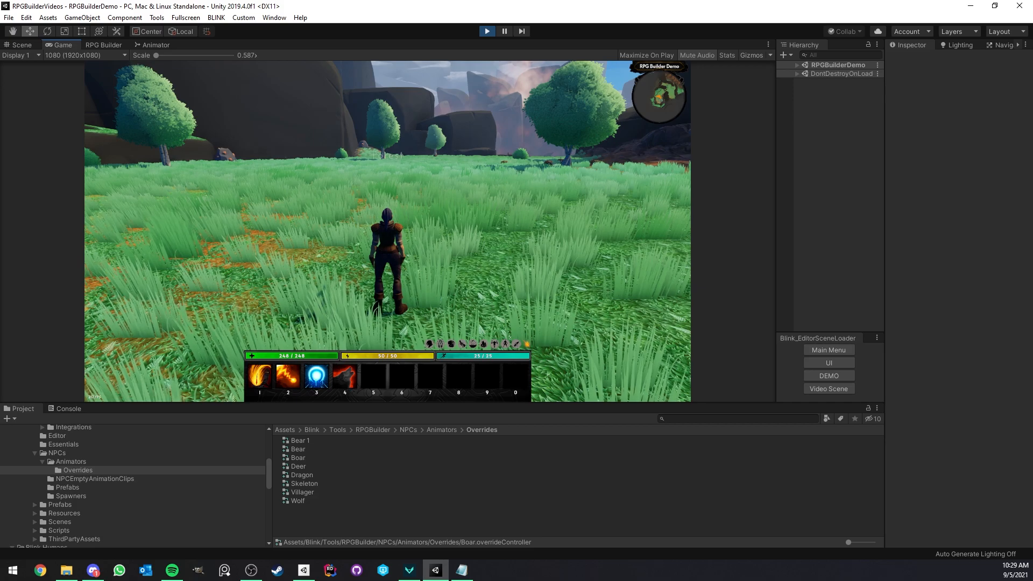
Step: Raise the character's Health stat by 1500 and restore 1500 health through the in-game Developer Panel
click(527, 342)
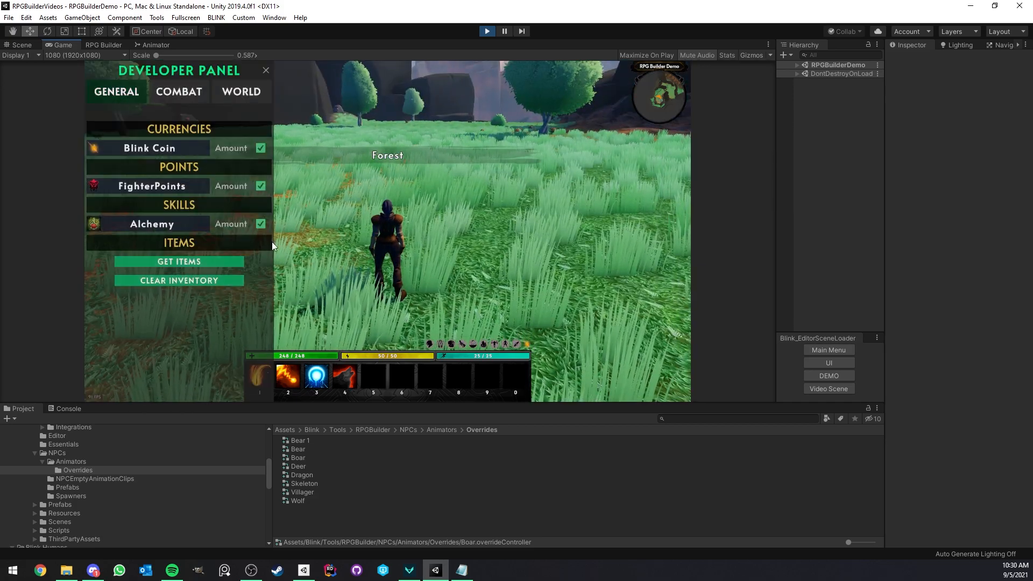
click(165, 93)
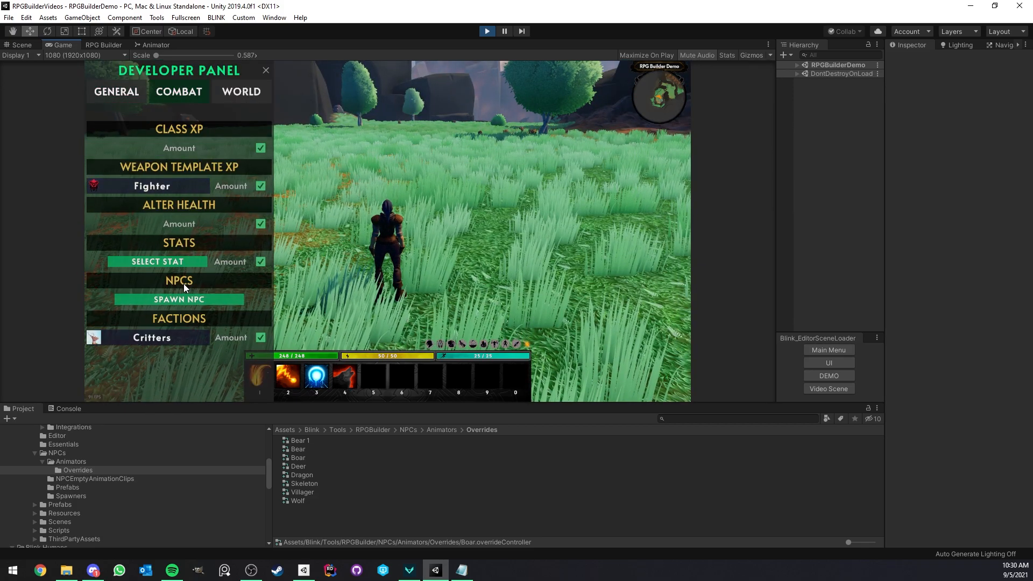
click(194, 261)
click(351, 70)
text(hea)
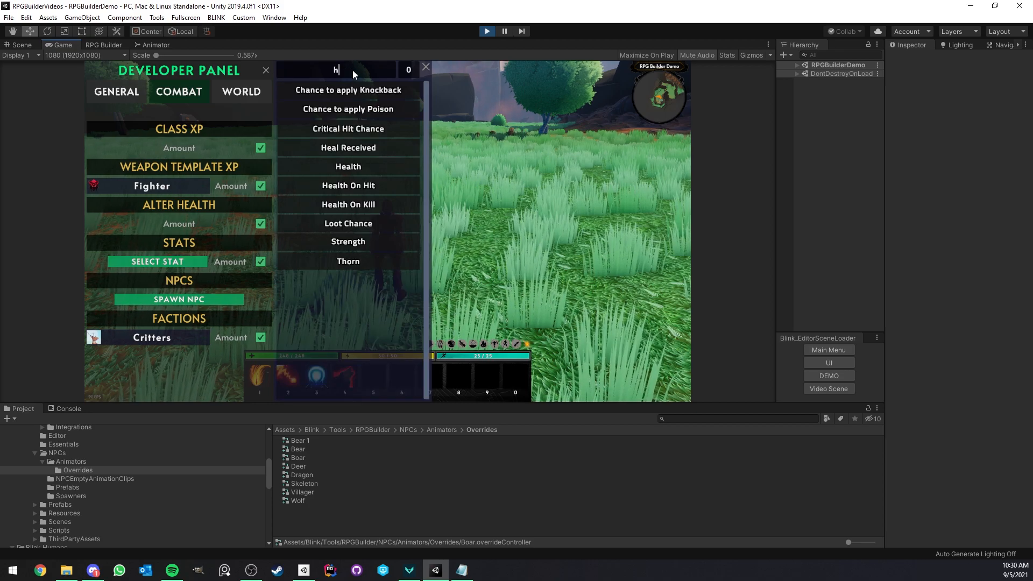
click(230, 262)
text(1500)
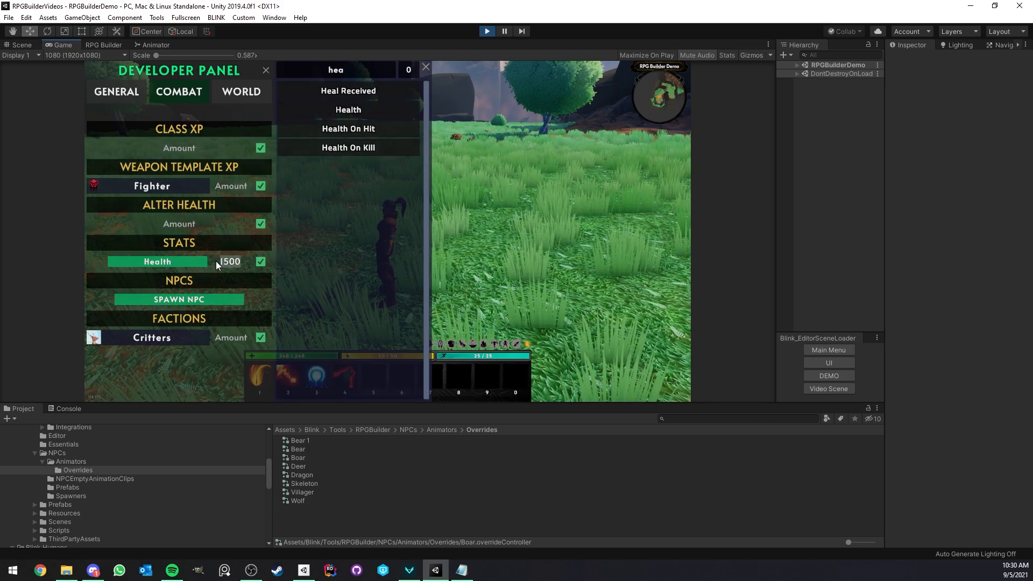
click(259, 262)
click(261, 223)
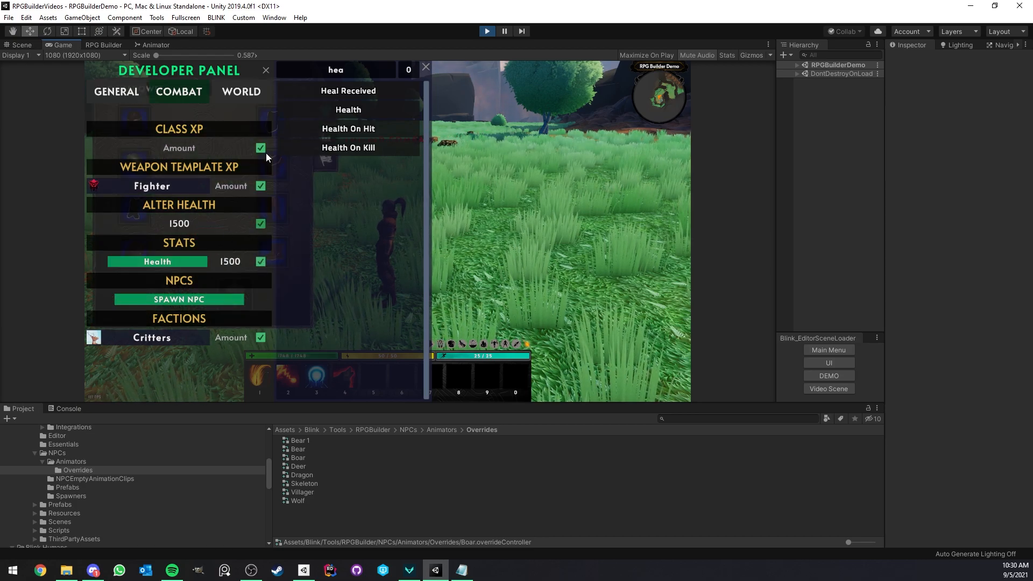
click(266, 70)
click(303, 90)
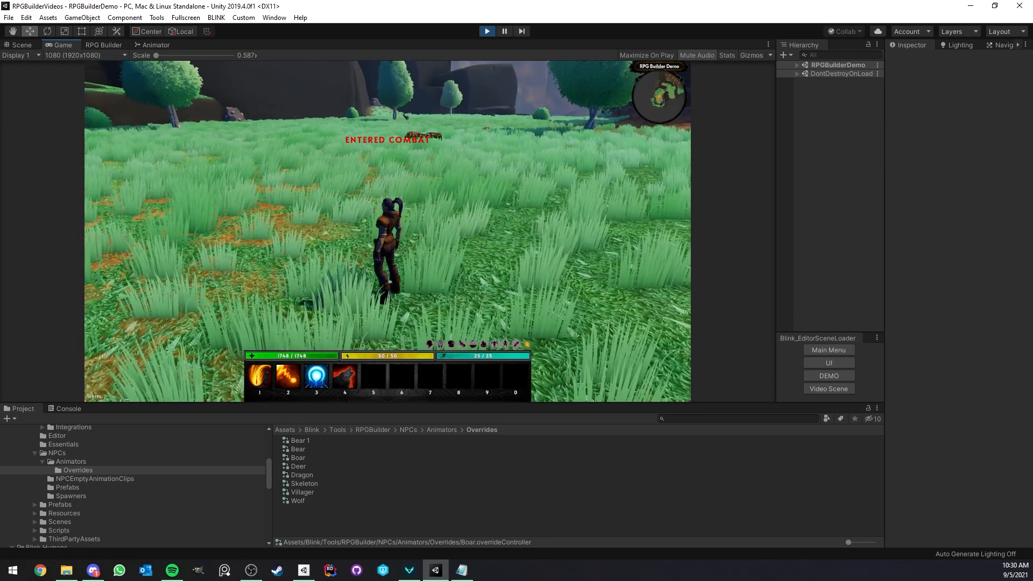
Step: Fight the boars in fullscreen and examine the BoarDot debuff's tooltip, damage ticks and lifesteal on the character
key(w)
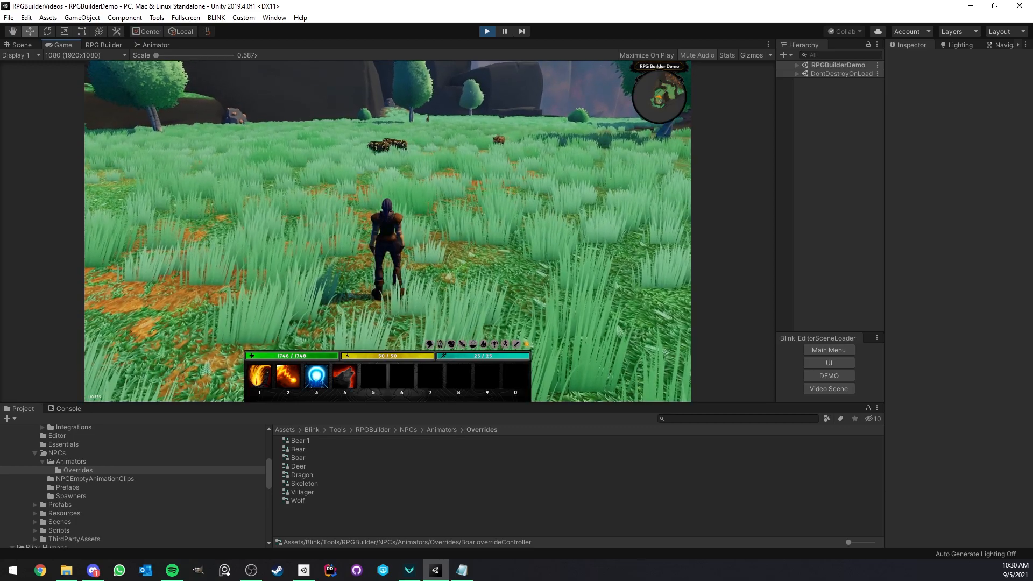
key(F12)
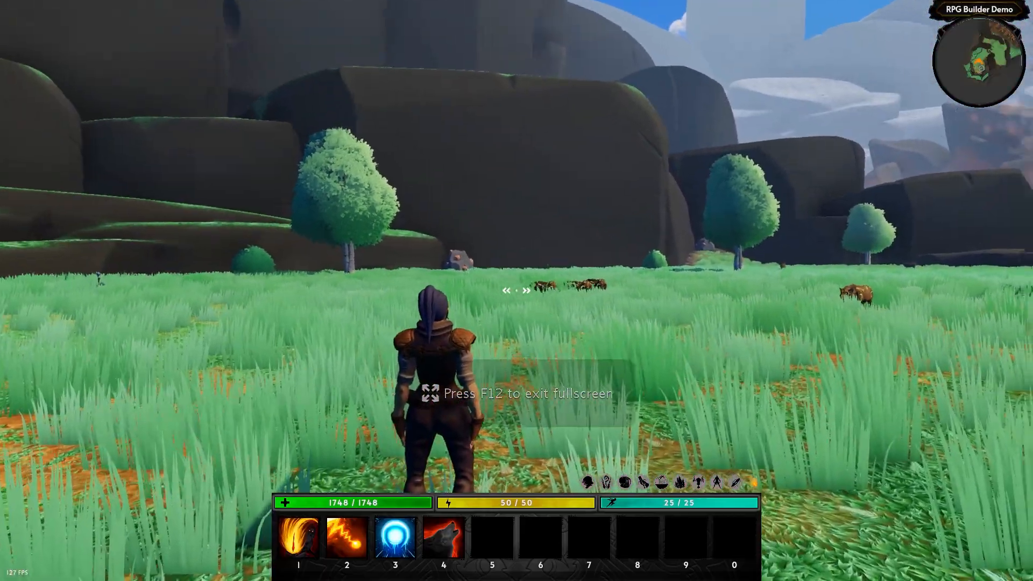
key(2)
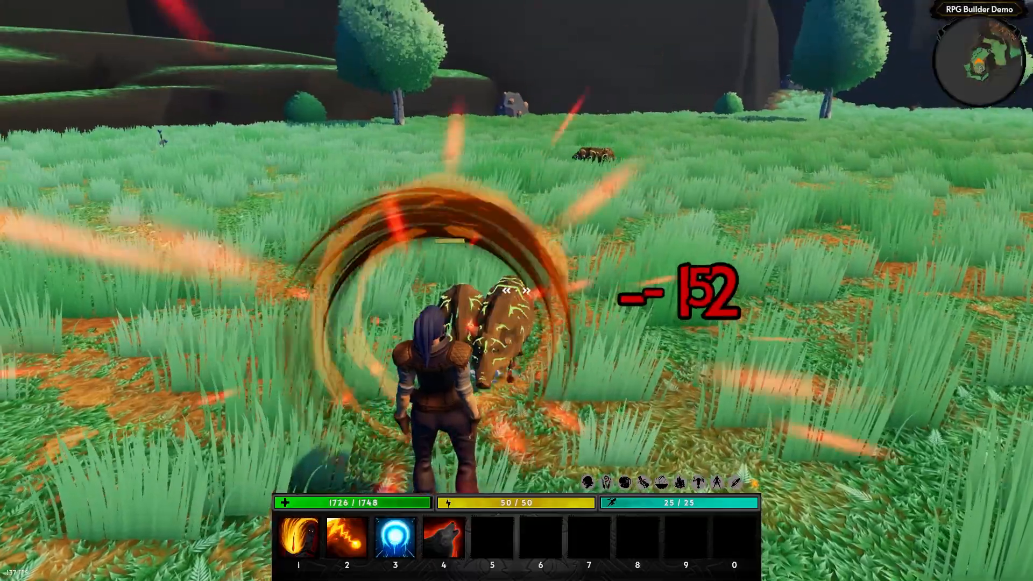
key(w)
key(w)
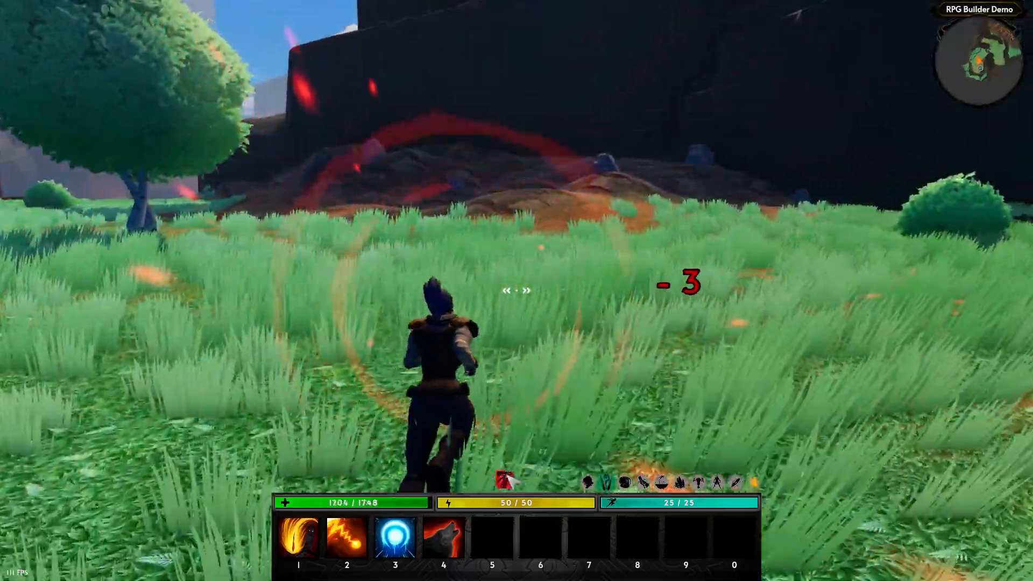
mouse_move(508, 482)
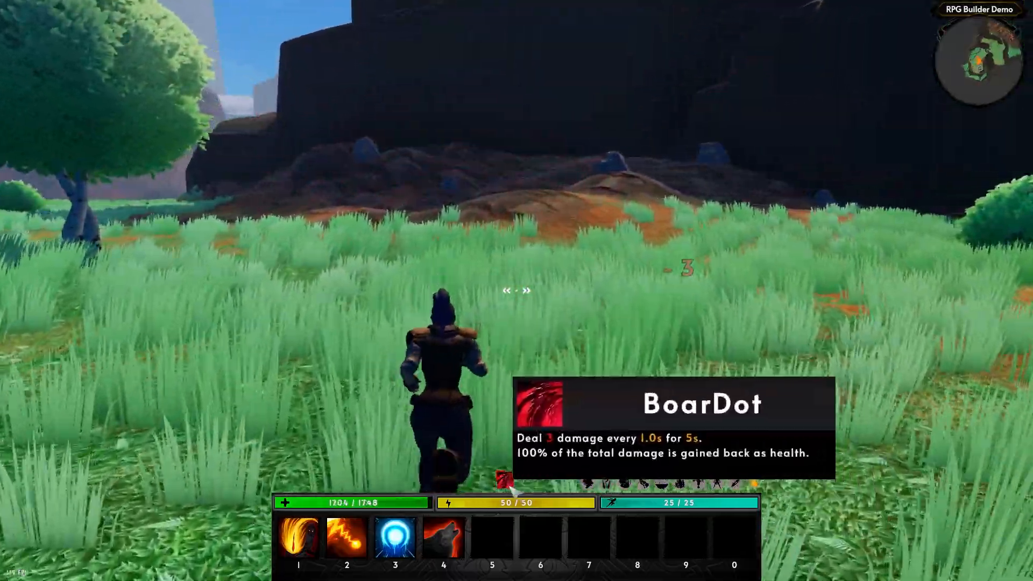
key(w)
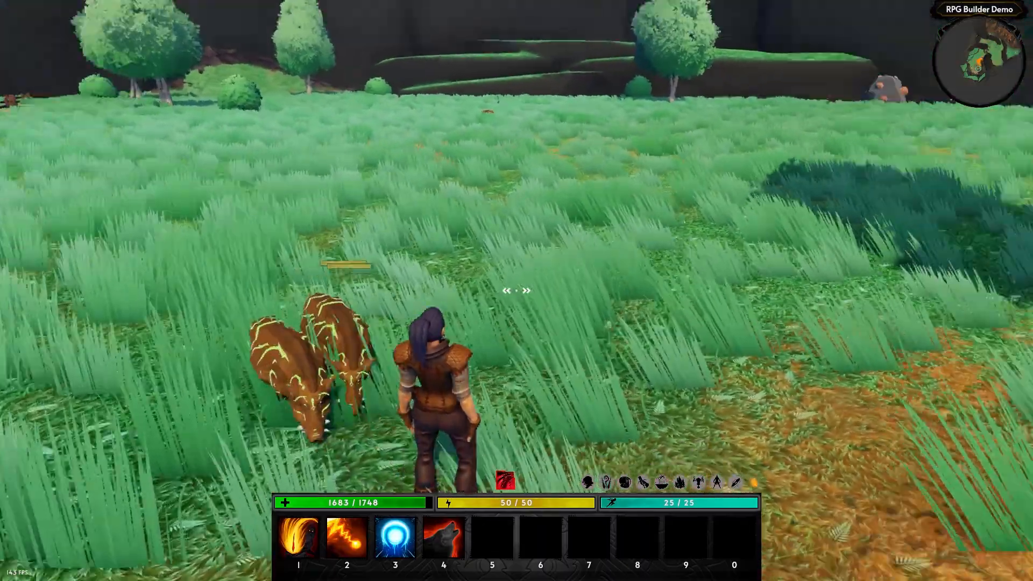
key(1)
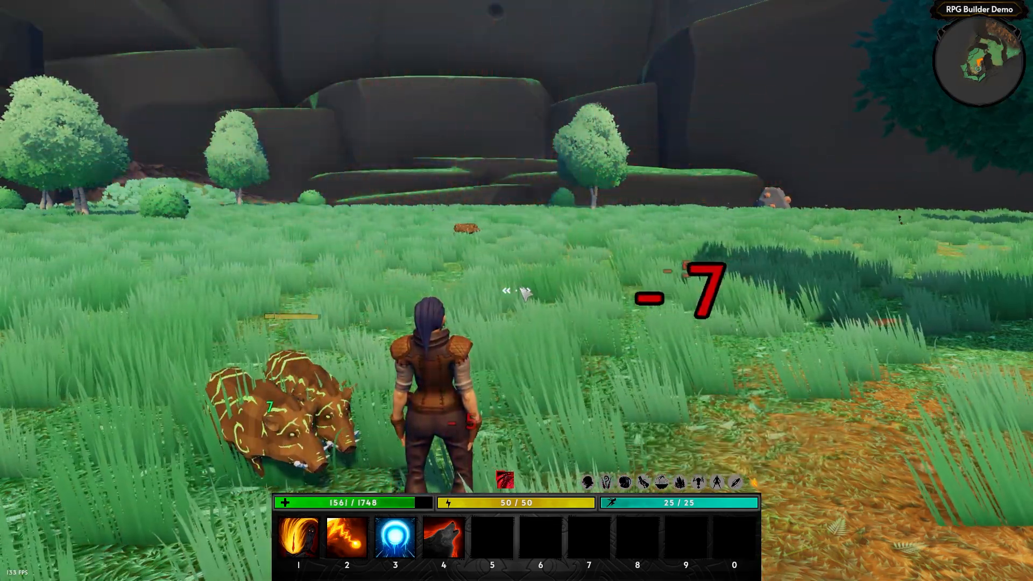
Step: Leave fullscreen, change the BoarDot effect's Max Stacks value in RPG Builder, and save the effect
key(alt)
key(F10)
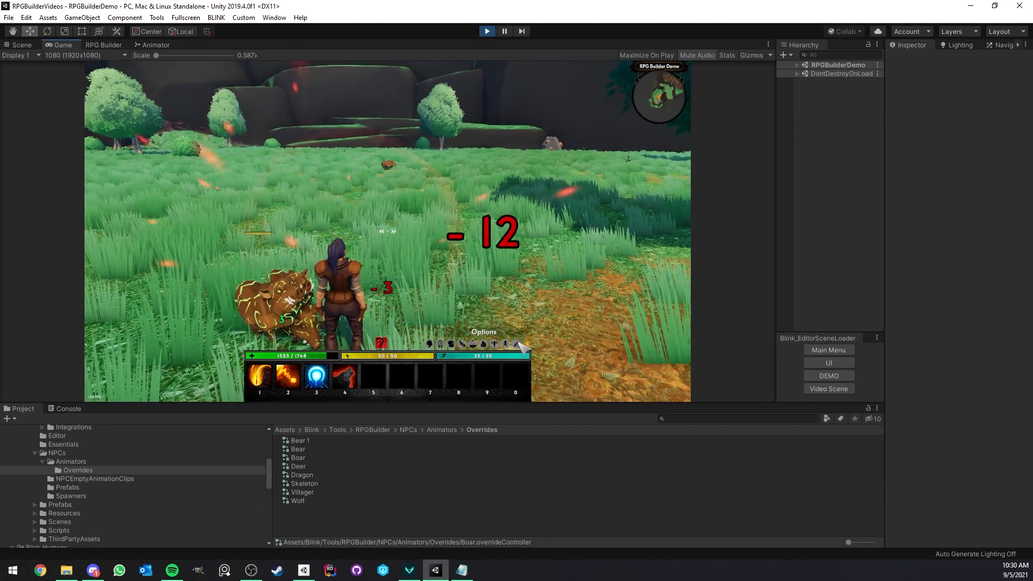
click(106, 46)
click(62, 61)
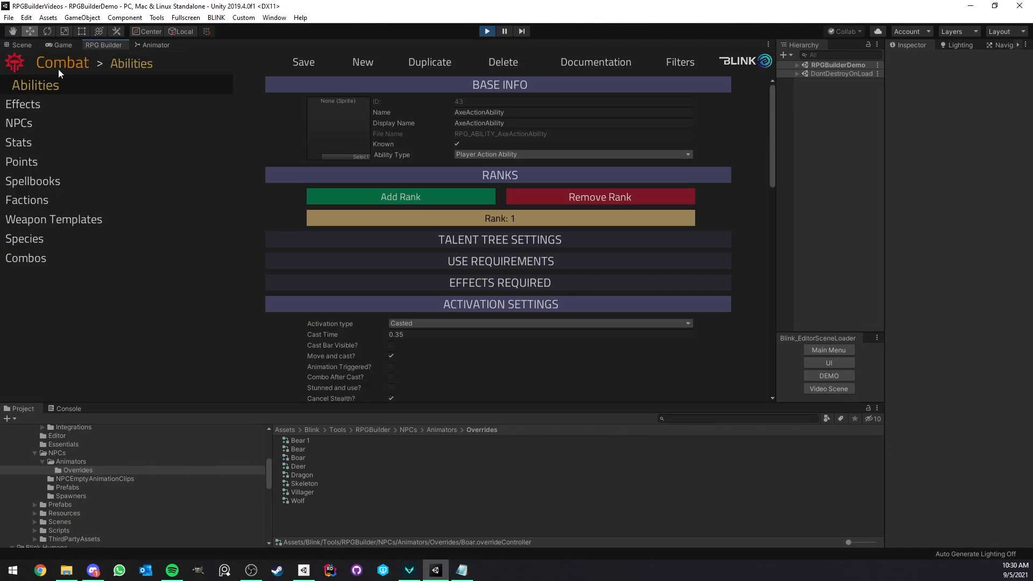
click(89, 101)
click(180, 66)
text(b)
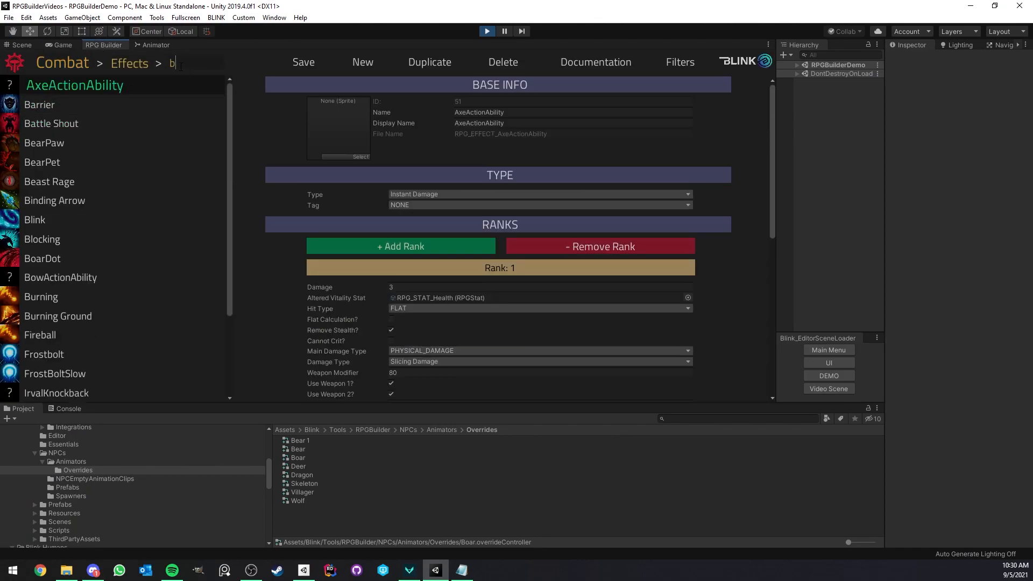
text(o)
click(100, 86)
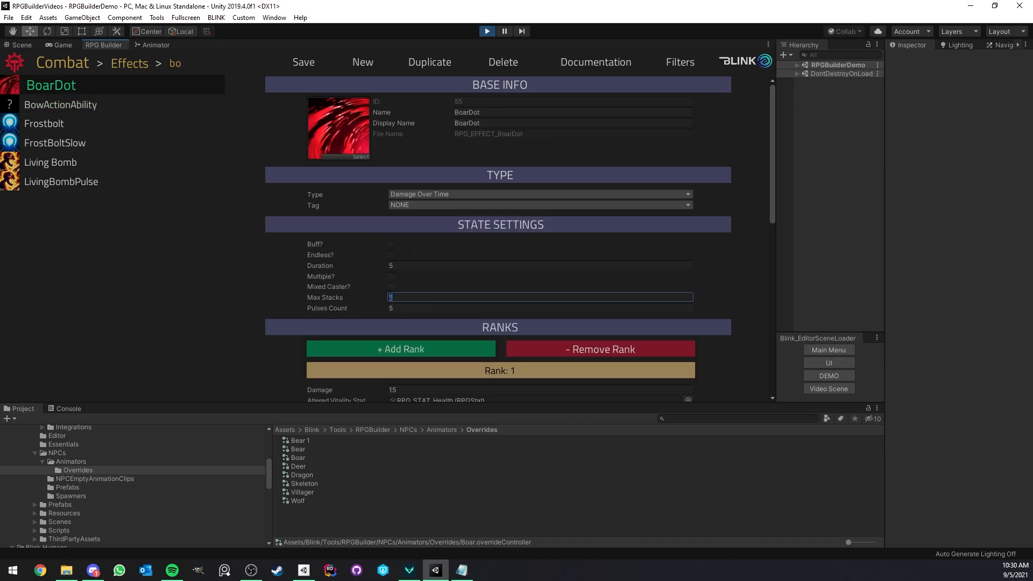
click(314, 70)
Step: Return to the running game in fullscreen and check how BoarDot stacks while fighting several boars
click(67, 44)
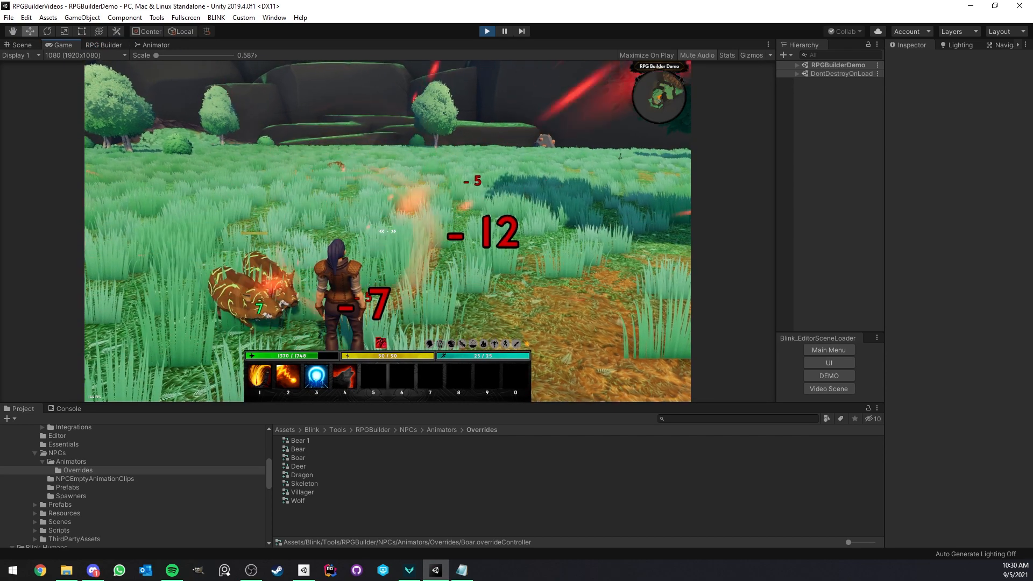
key(F12)
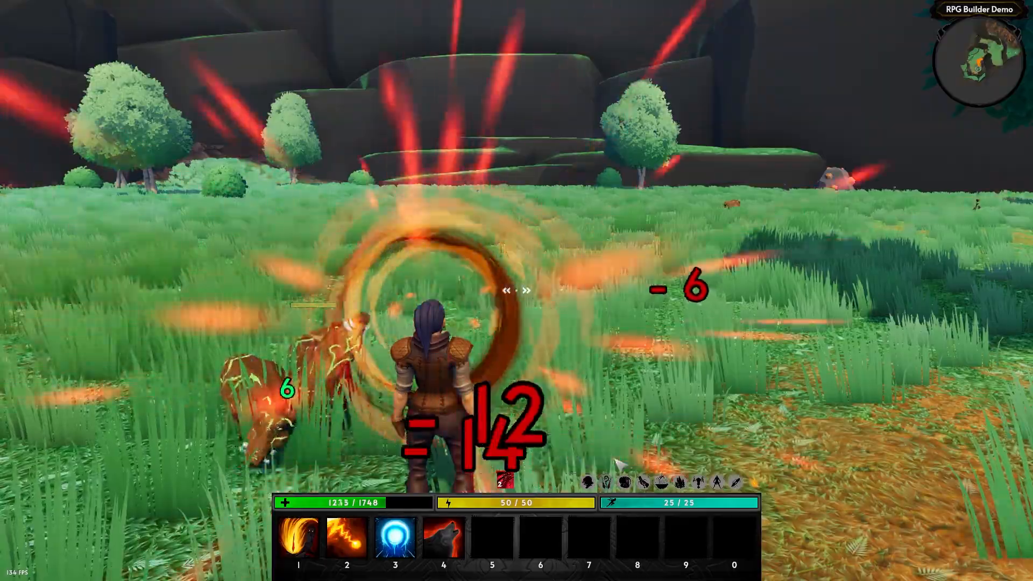
key(w)
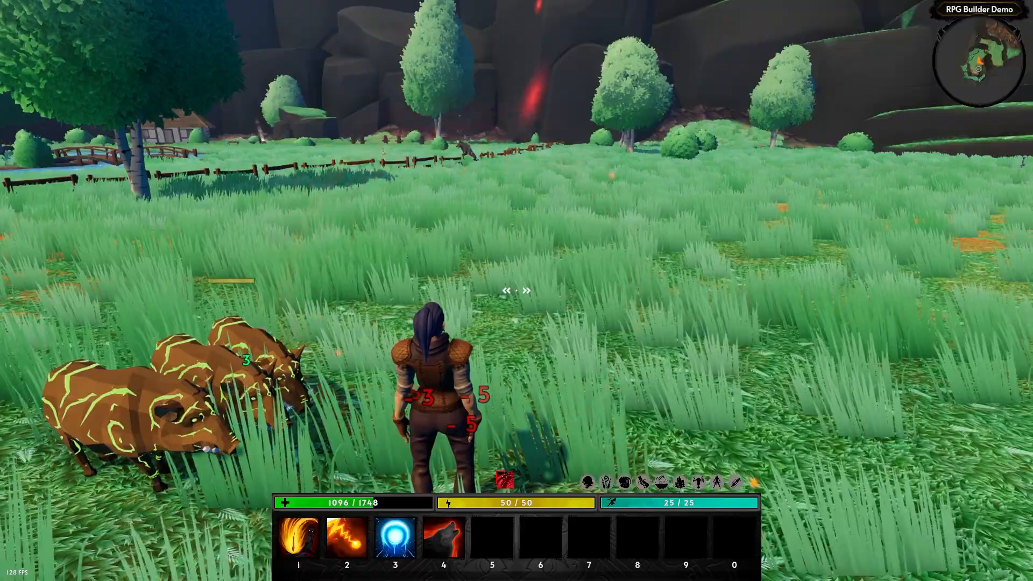
key(w)
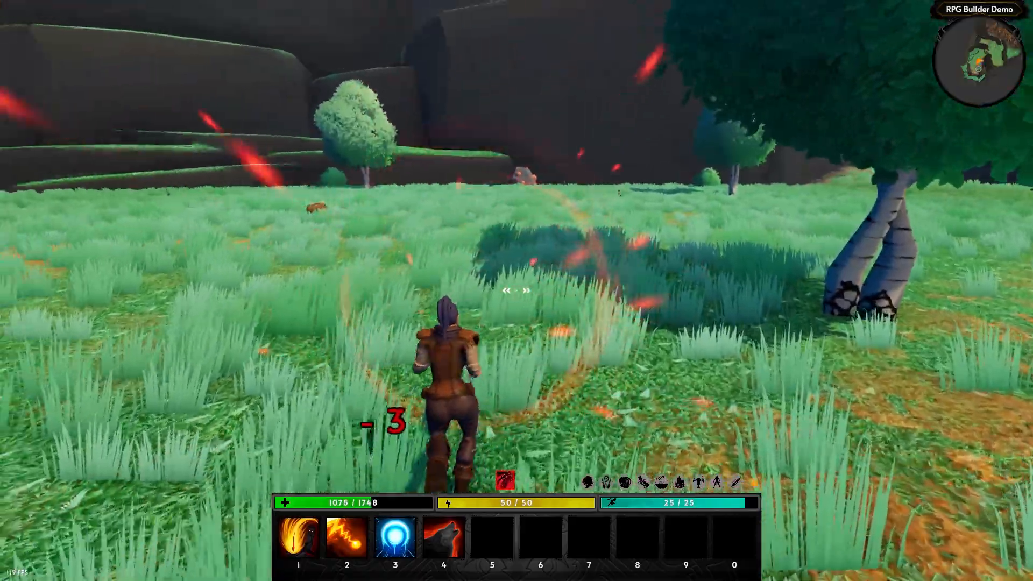
key(2)
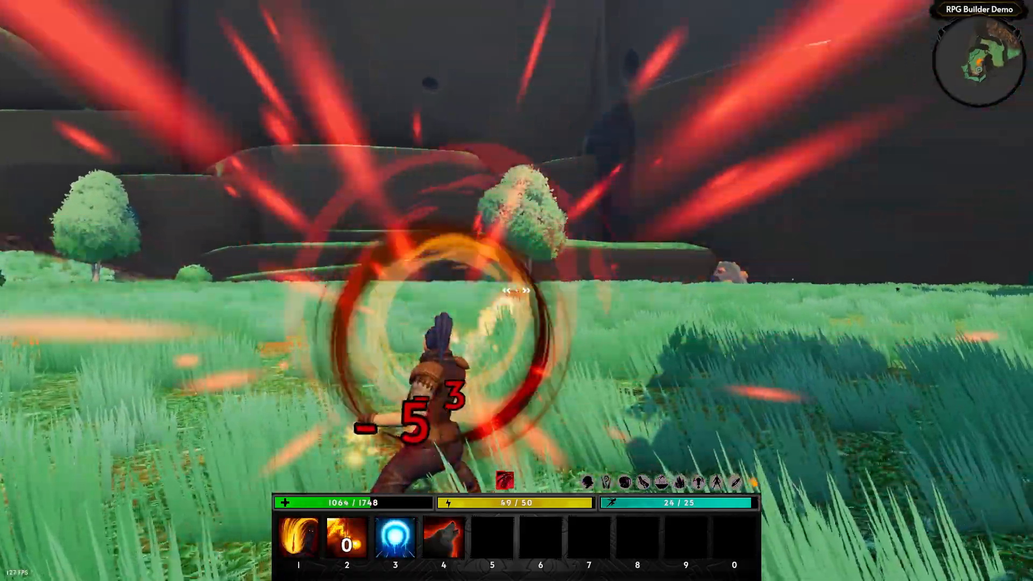
key(w)
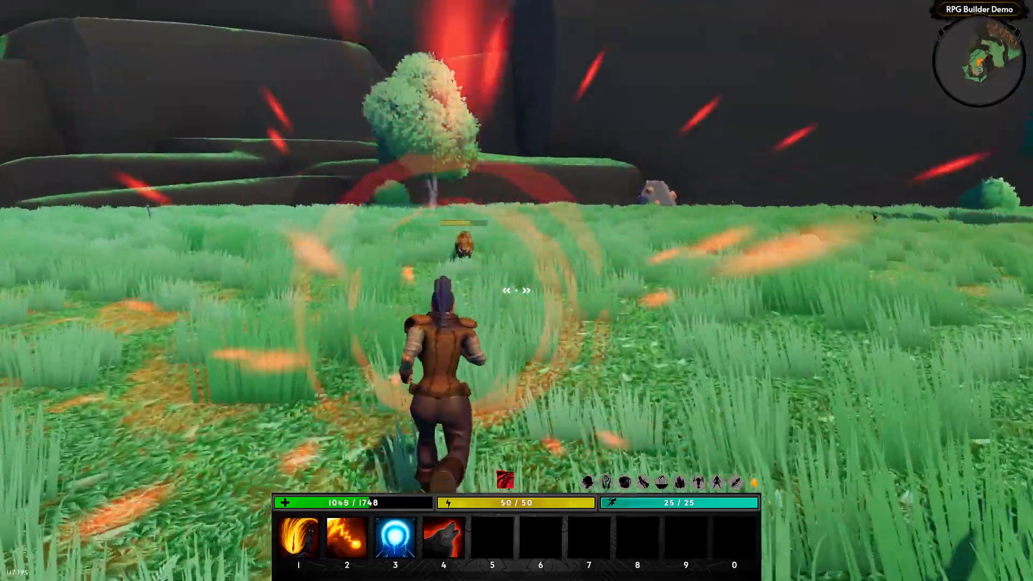
key(alt)
key(4)
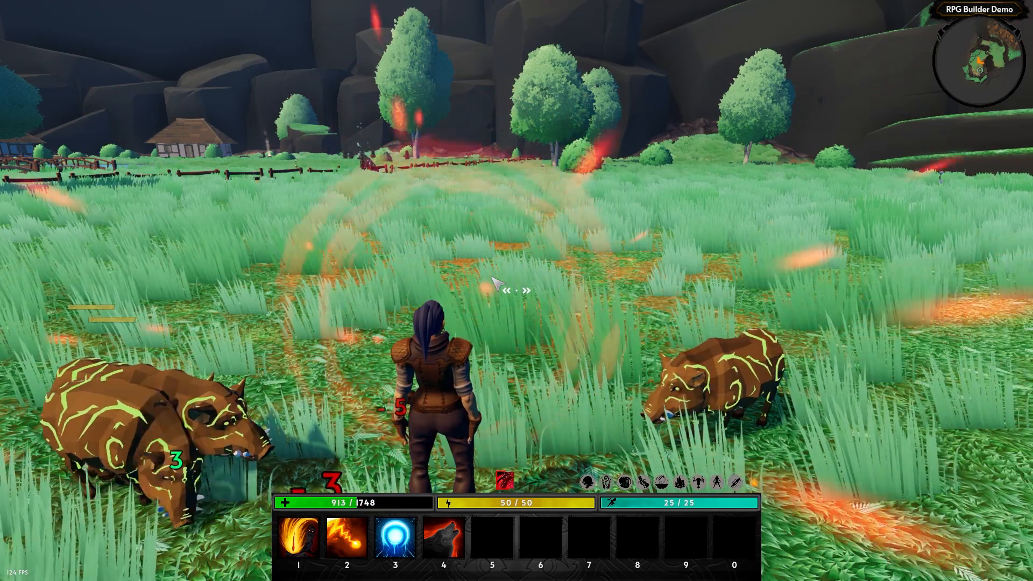
key(F10)
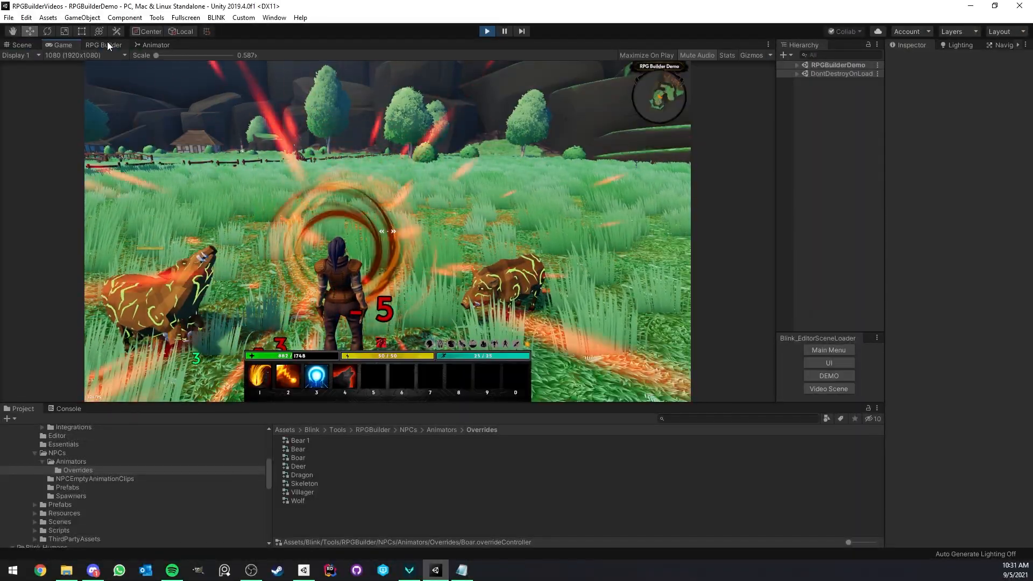
Step: Find the BoarDot ability in RPG Builder's Combat abilities, set its Cooldown to 2, and save the ability
click(105, 44)
click(16, 65)
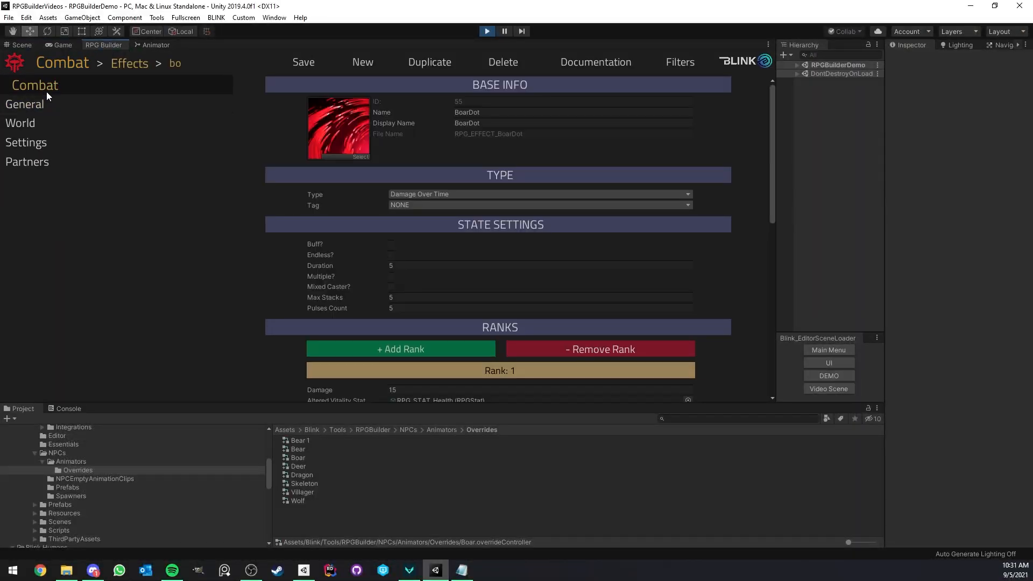
click(63, 63)
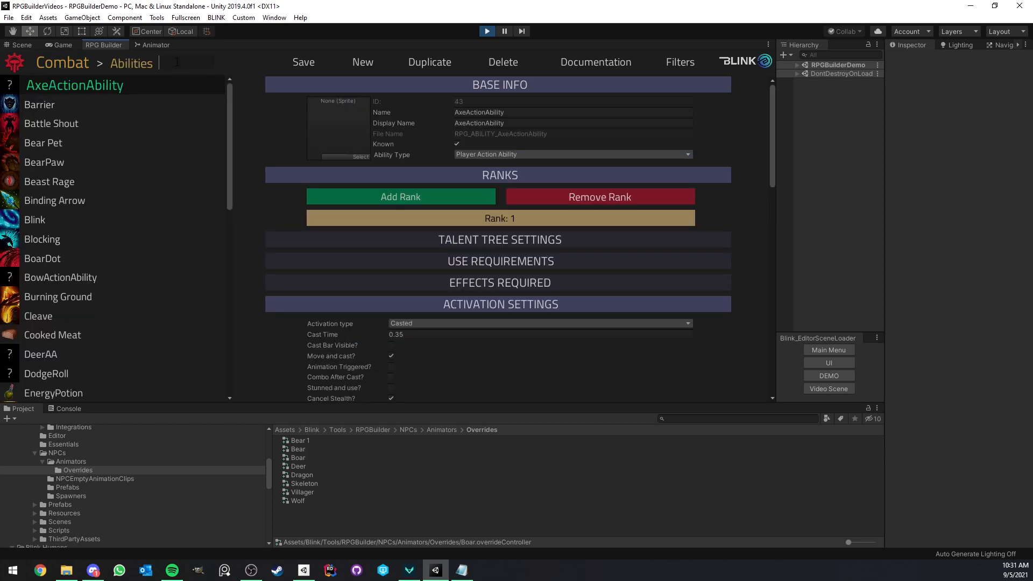
text(bo)
click(75, 84)
scroll(376, 248, down, 2)
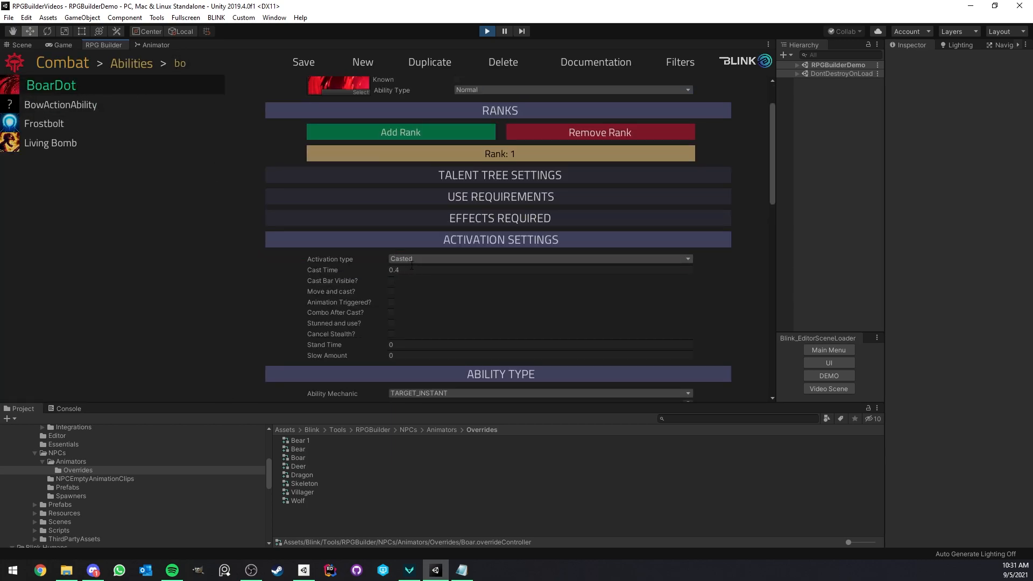
scroll(409, 261, down, 13)
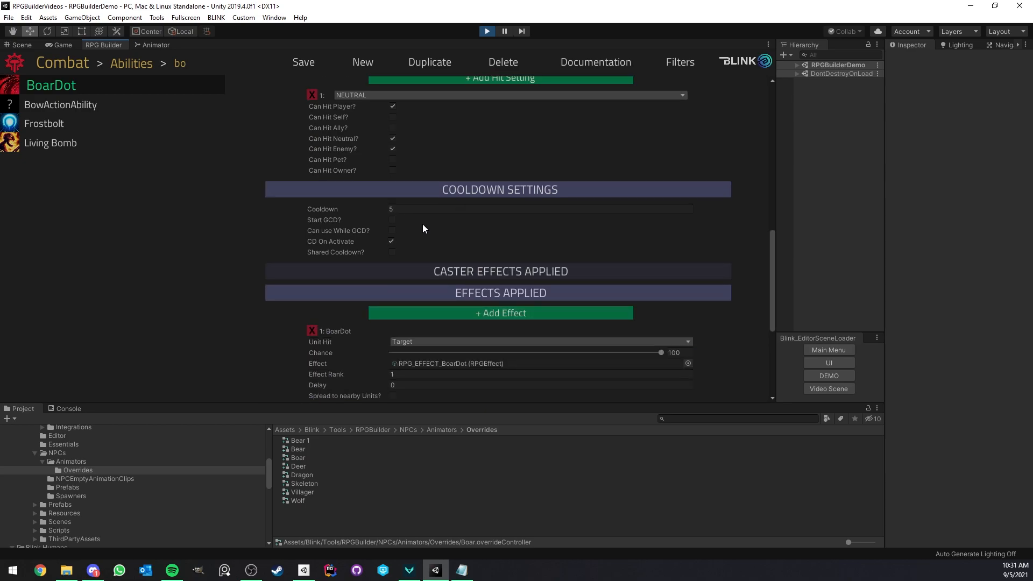
click(308, 69)
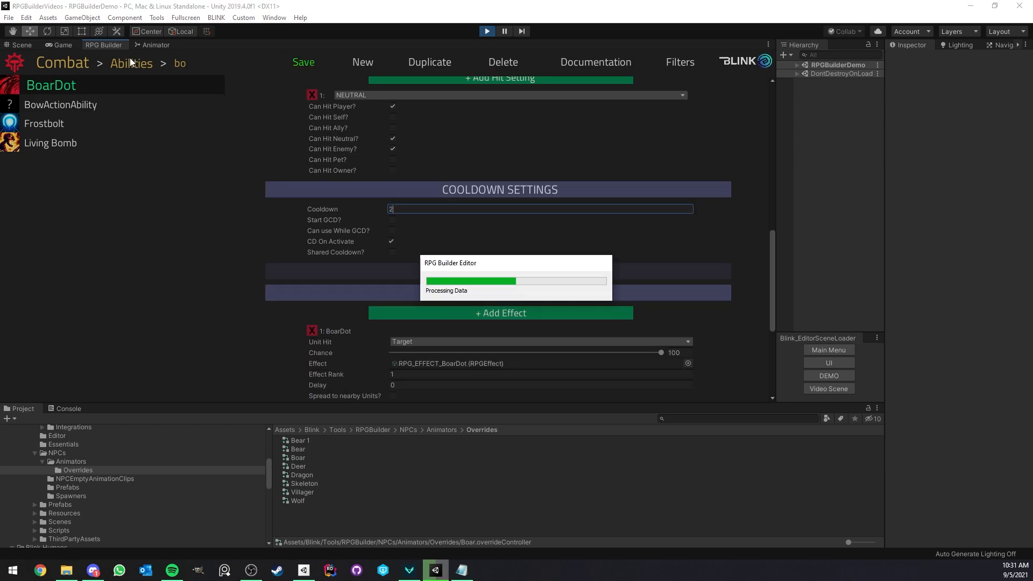
Step: Open the BoarDot effect and set both its Duration and its Pulses Count to 15
click(124, 62)
click(57, 105)
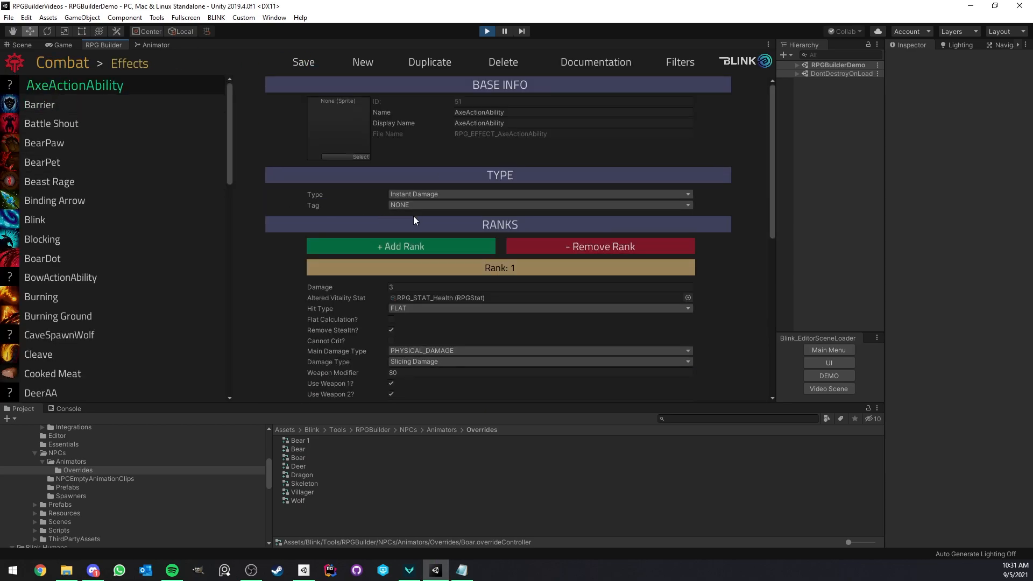
click(67, 258)
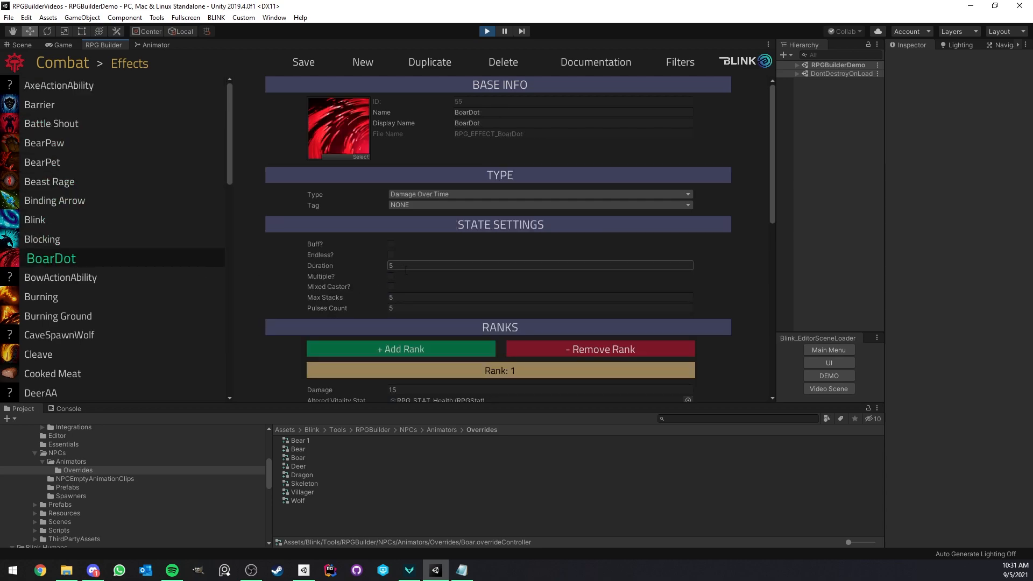
click(419, 308)
text(156)
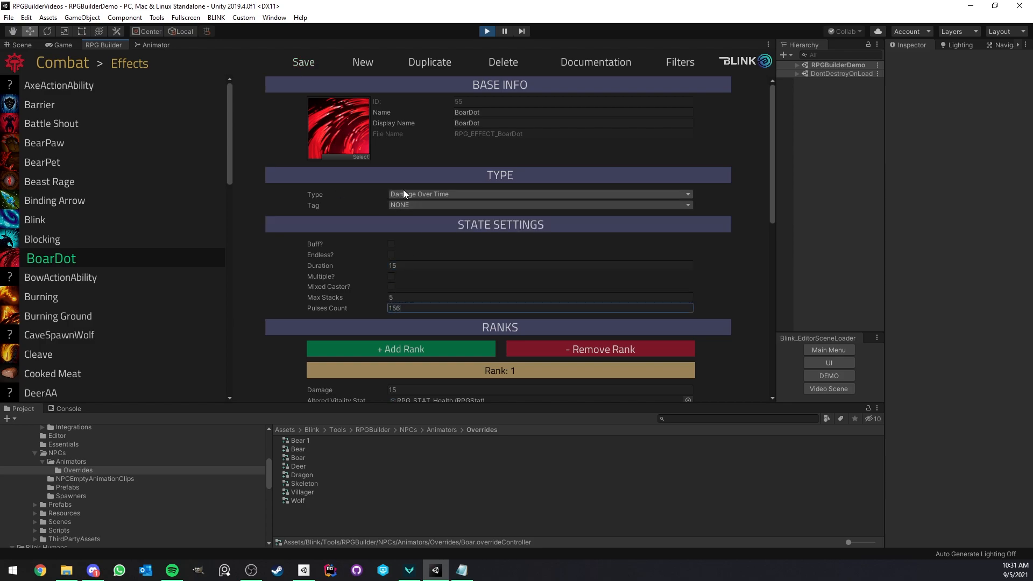
key(BackSpace)
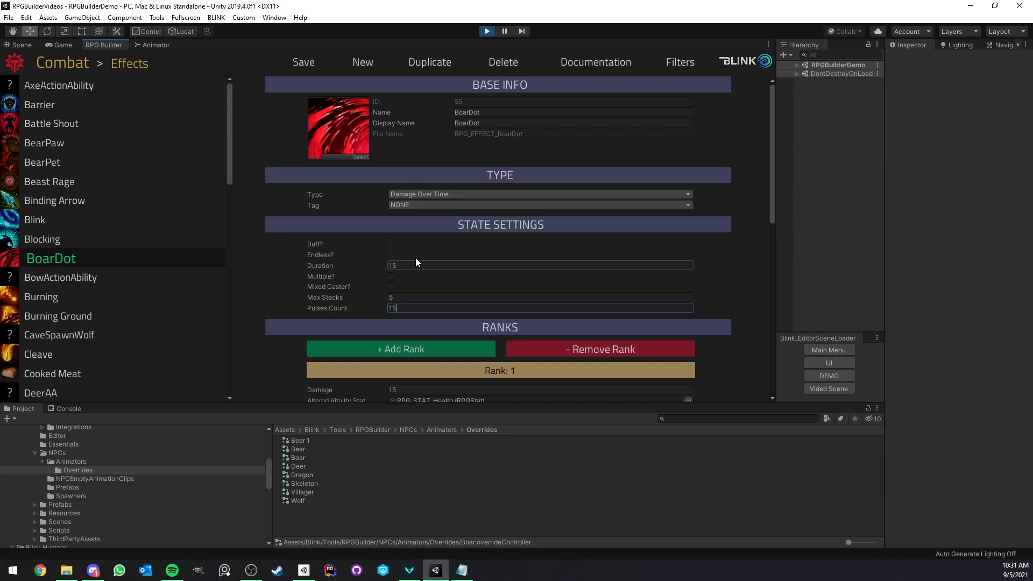
Step: Set the BoarDot effect's Rank 1 Damage to 50 and save the effect
scroll(417, 250, down, 3)
click(417, 260)
text(50)
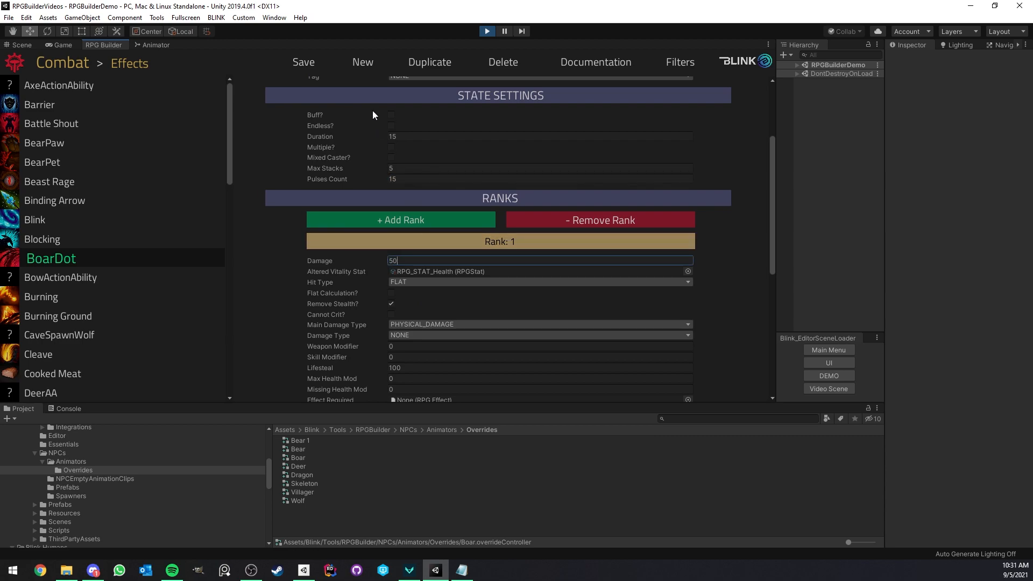
click(304, 62)
Step: Return to the running game in fullscreen and attack the group of boars to test the updated BoarDot
click(61, 45)
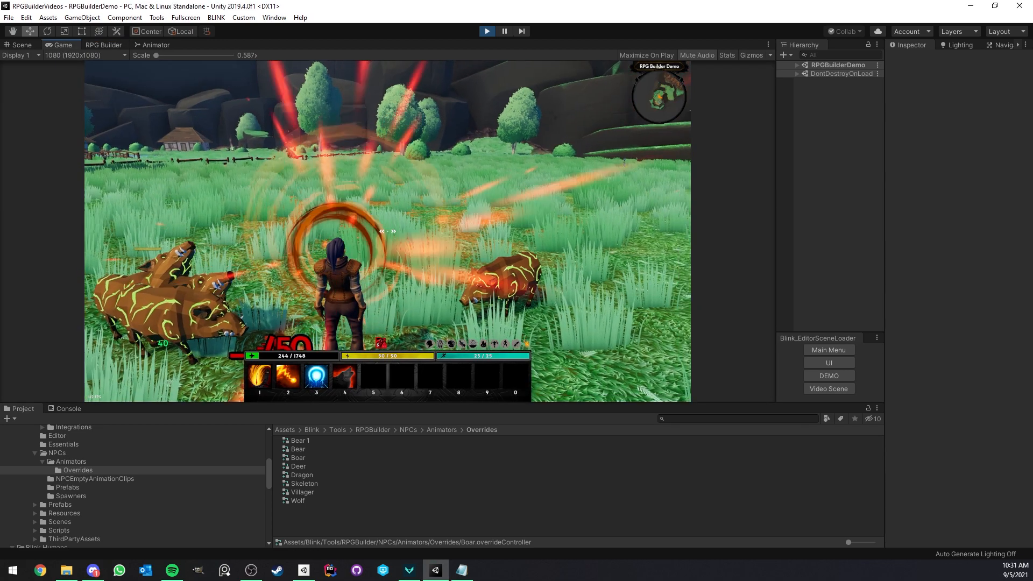
key(F10)
key(w)
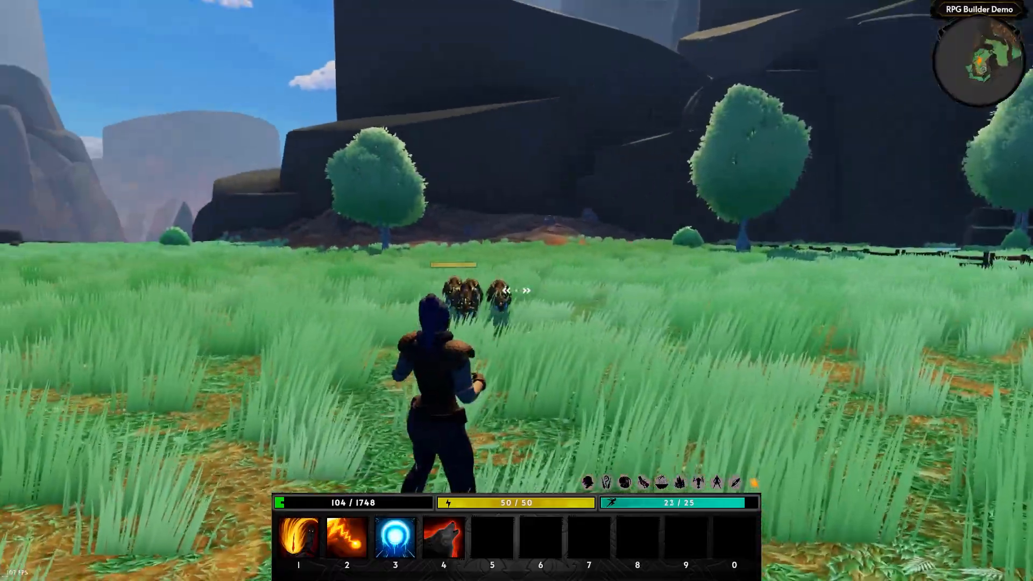
key(2)
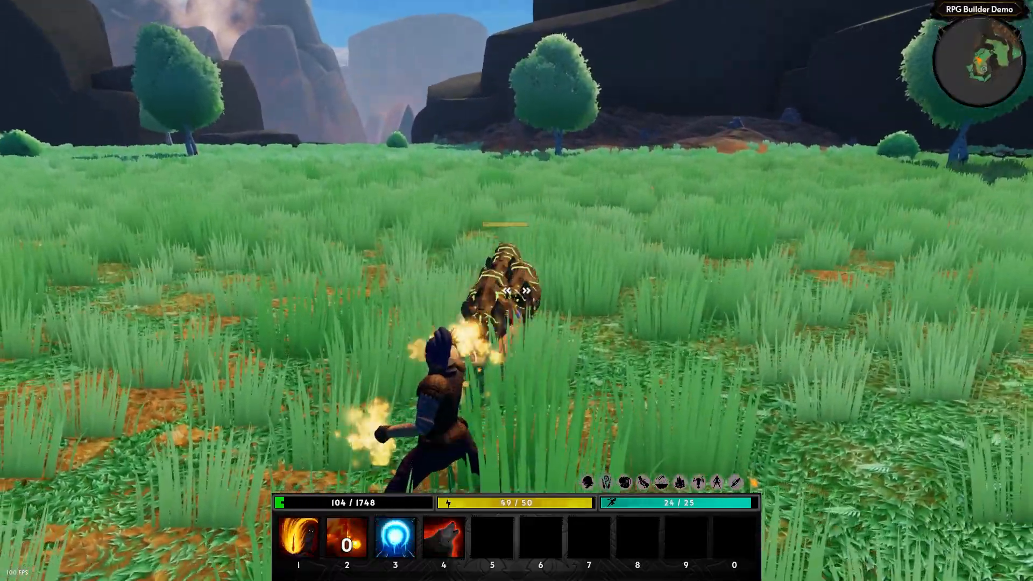
key(2)
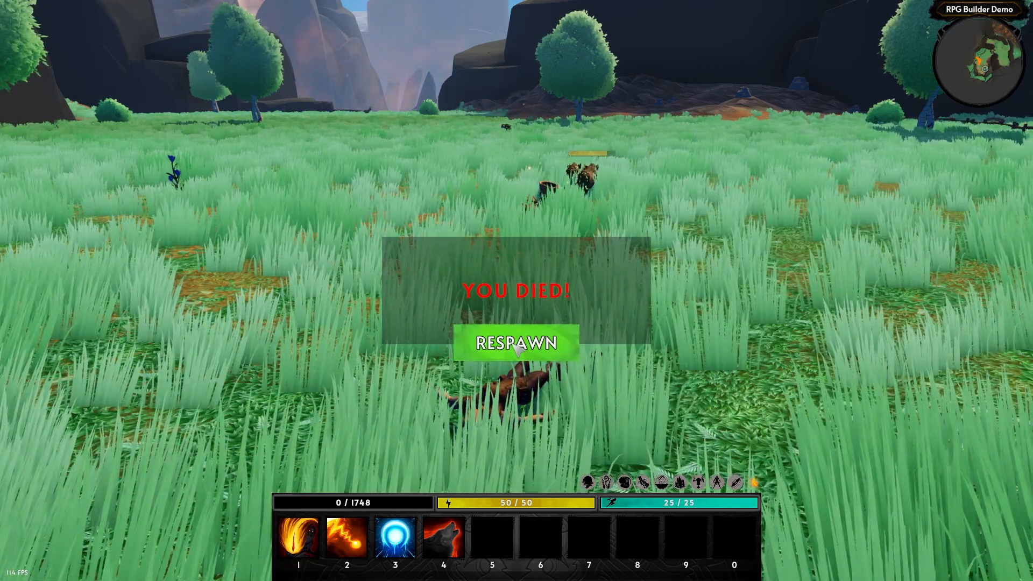
Step: Respawn the character and run across the river to the wooden fence beside the boars' field
click(516, 345)
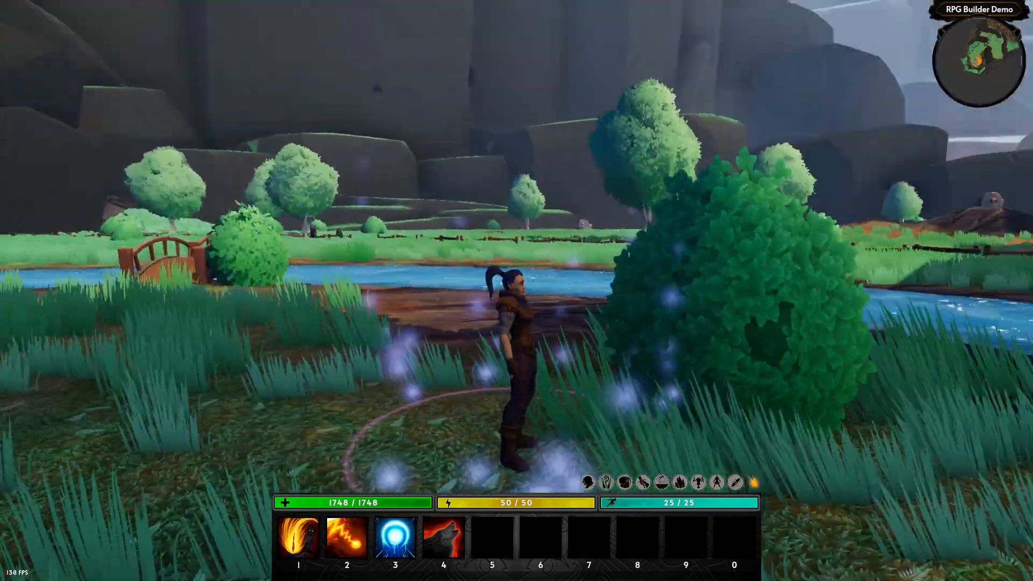
key(w)
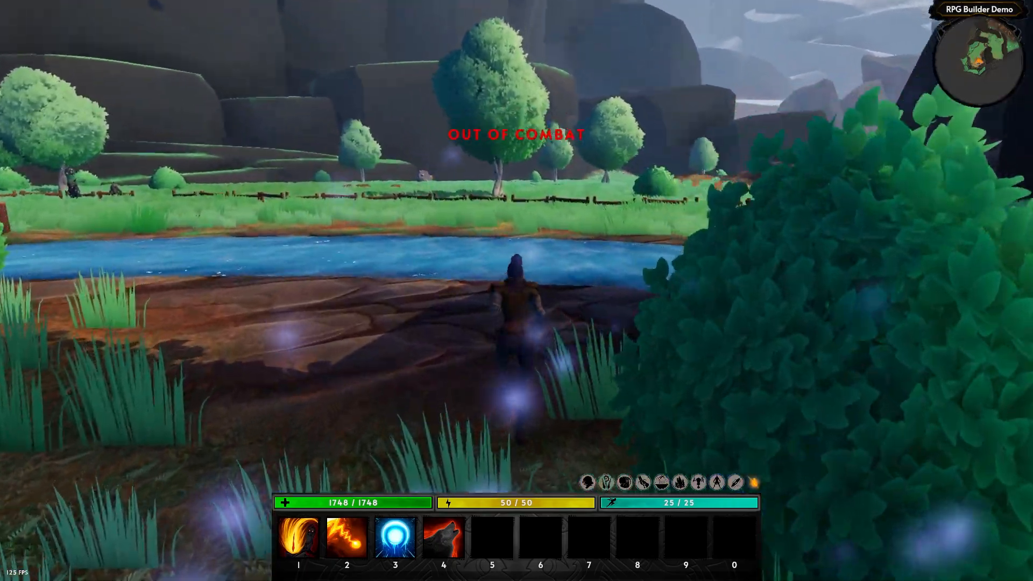
key(space)
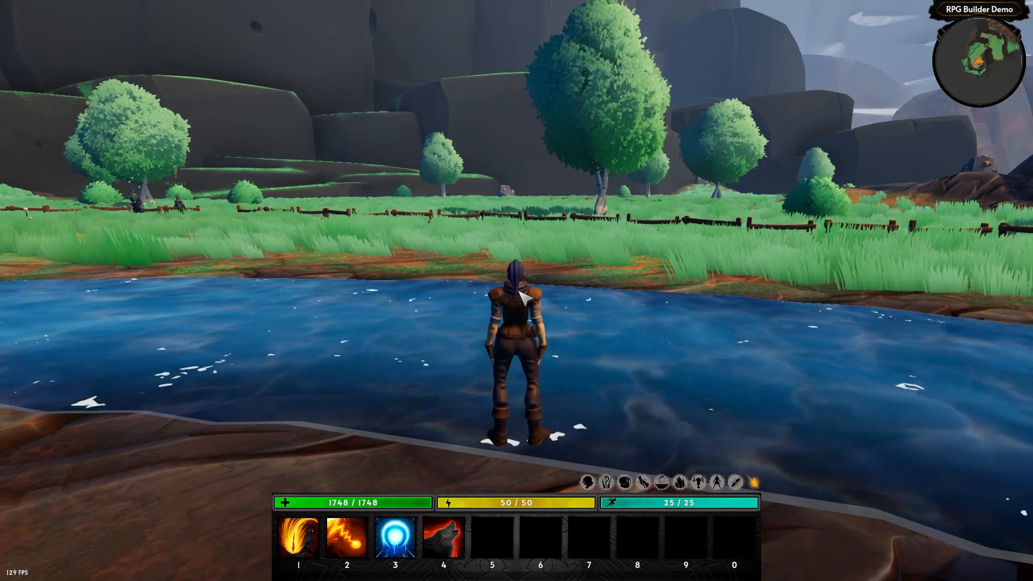
key(w)
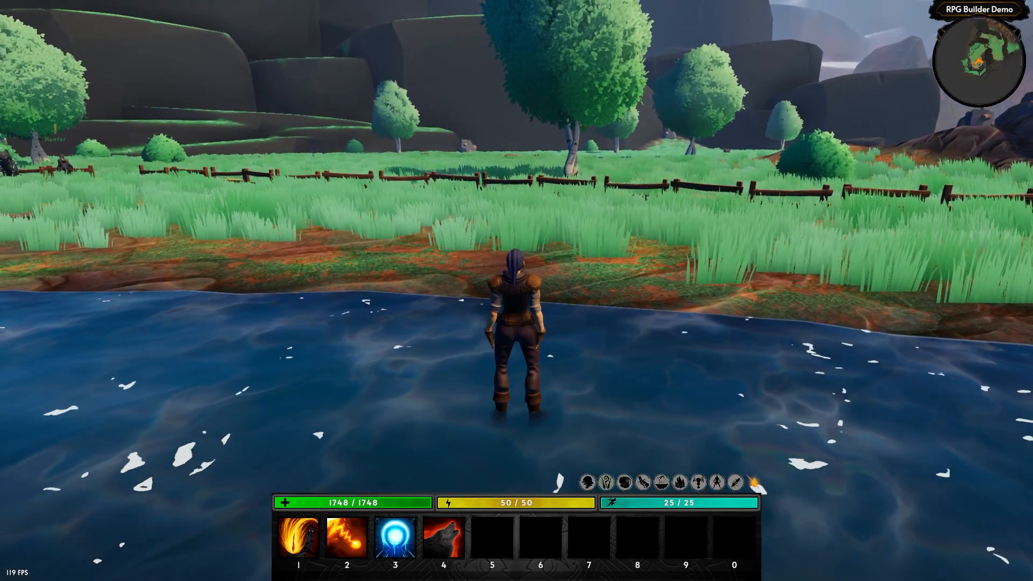
right_drag(519, 293, 377, 287)
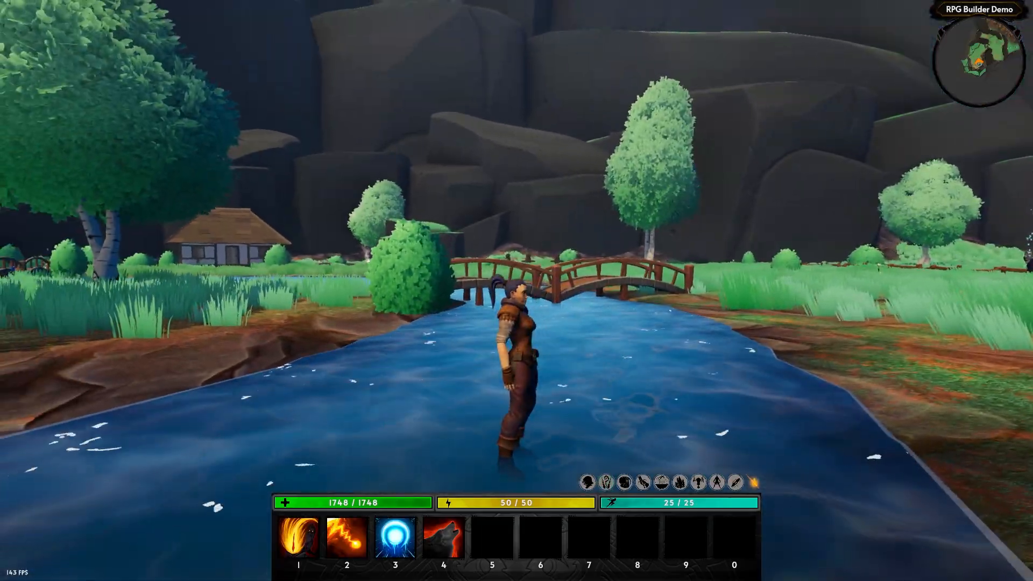
key(w)
key(w)
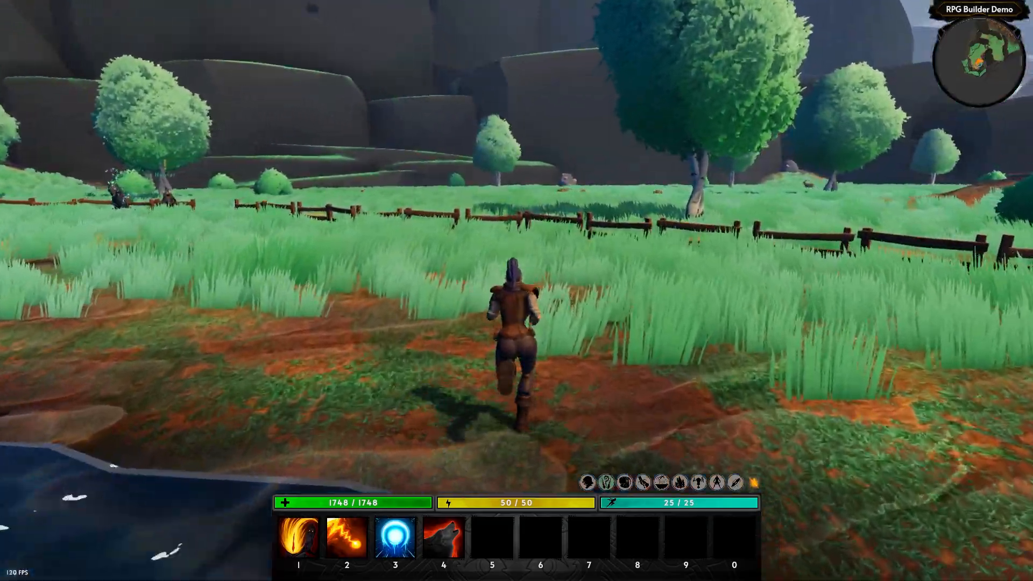
key(w)
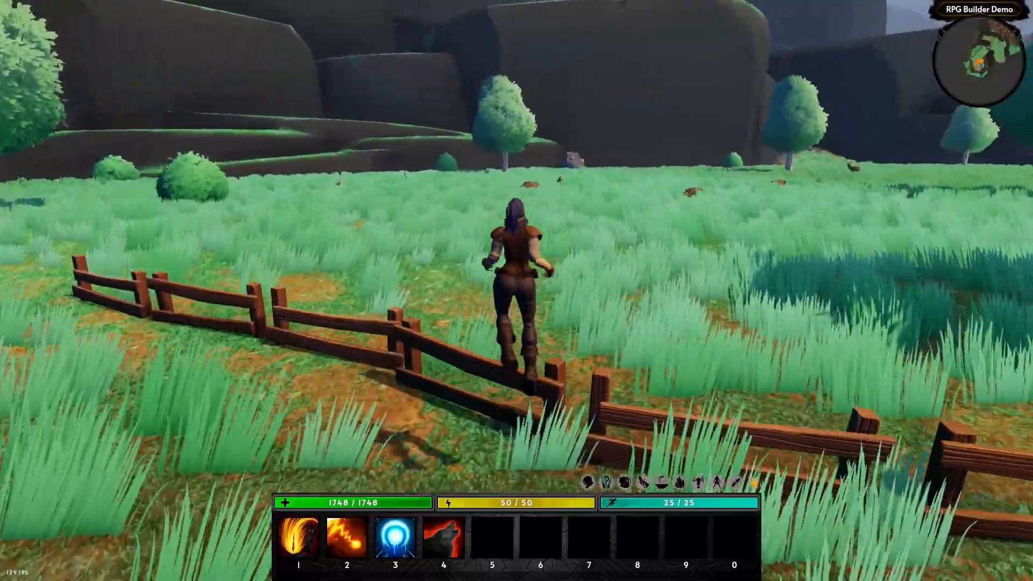
key(space)
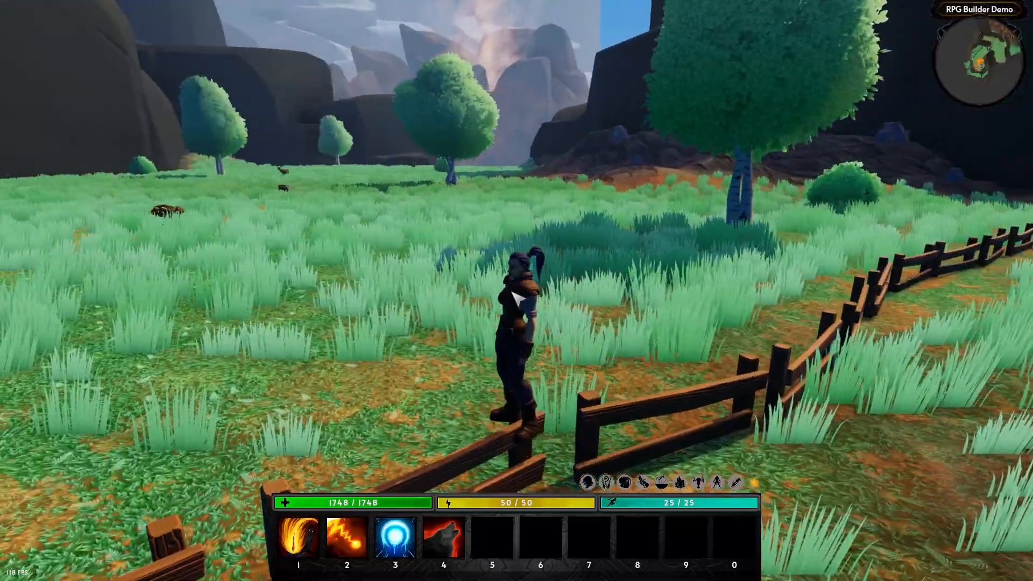